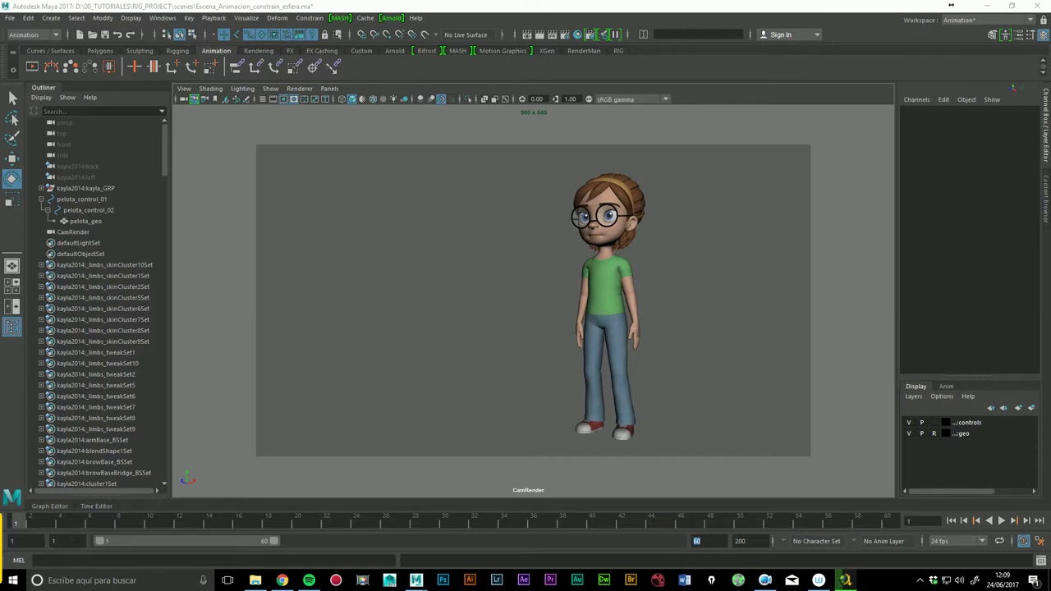
Step: Play the 60-frame character animation to watch the hand beside the floating ball
click(958, 534)
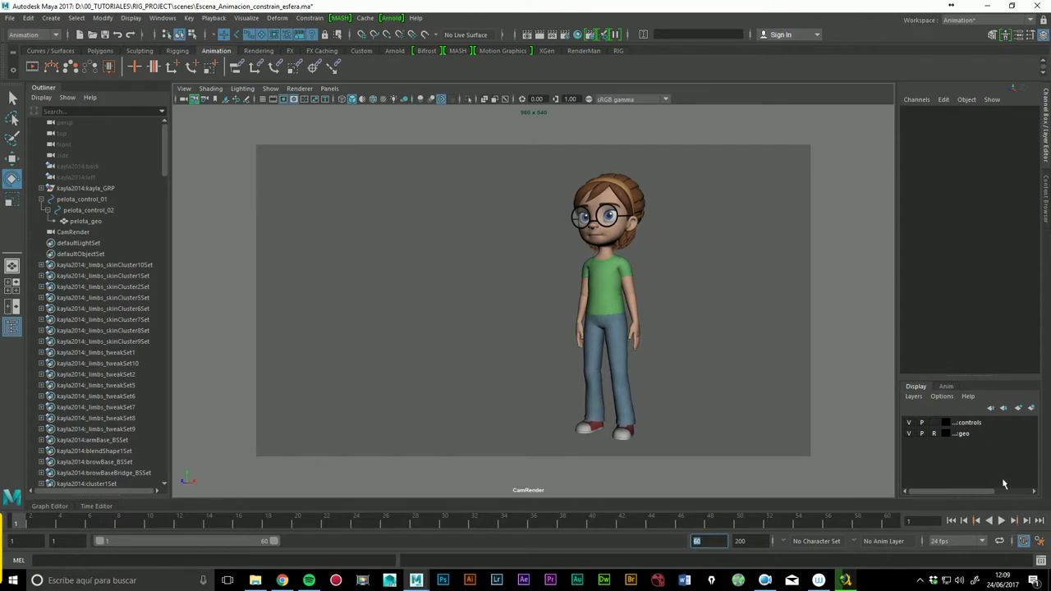
click(1003, 522)
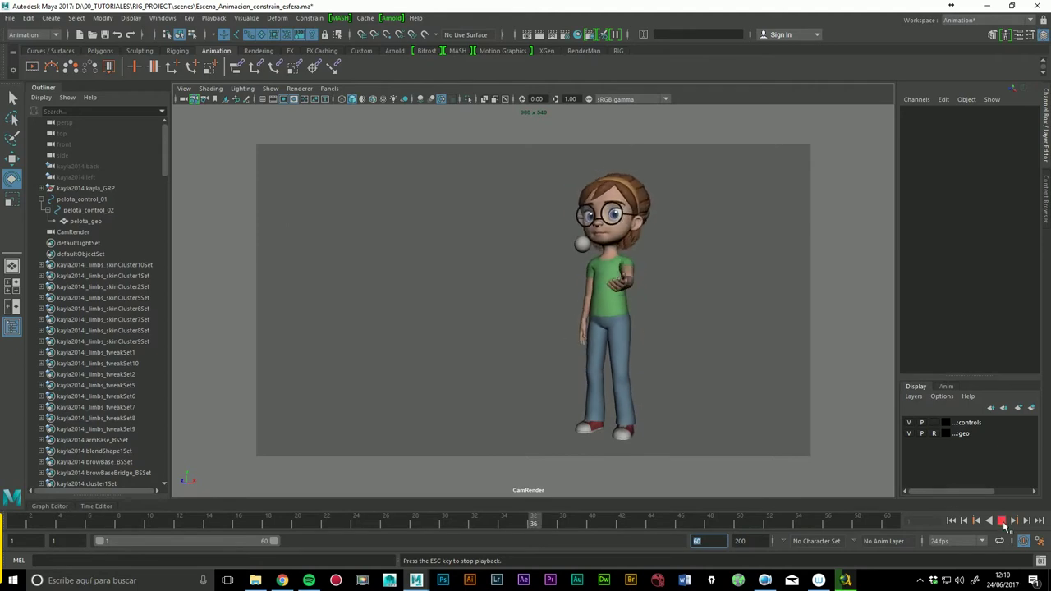
Step: Halt playback at frame 23 and select the ball geometry pelota_geo in the Outliner
key(Escape)
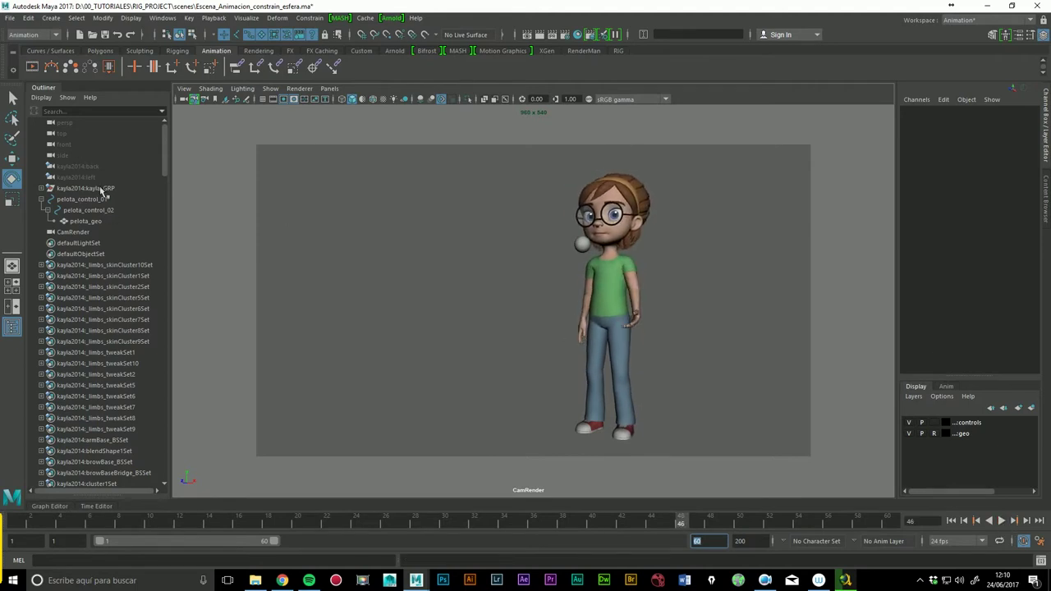
key(alt+v)
click(343, 522)
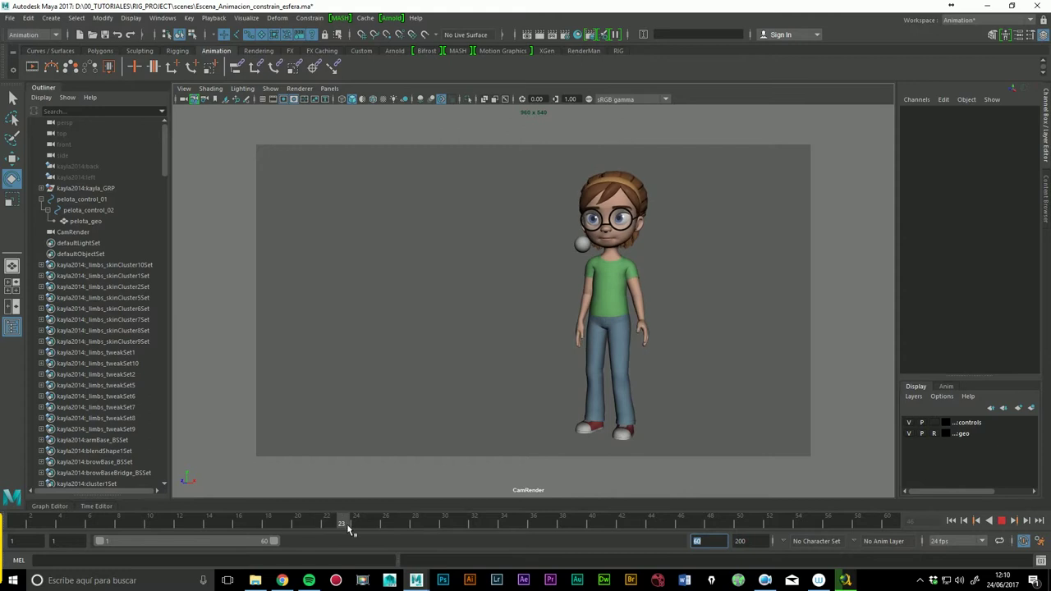
click(583, 246)
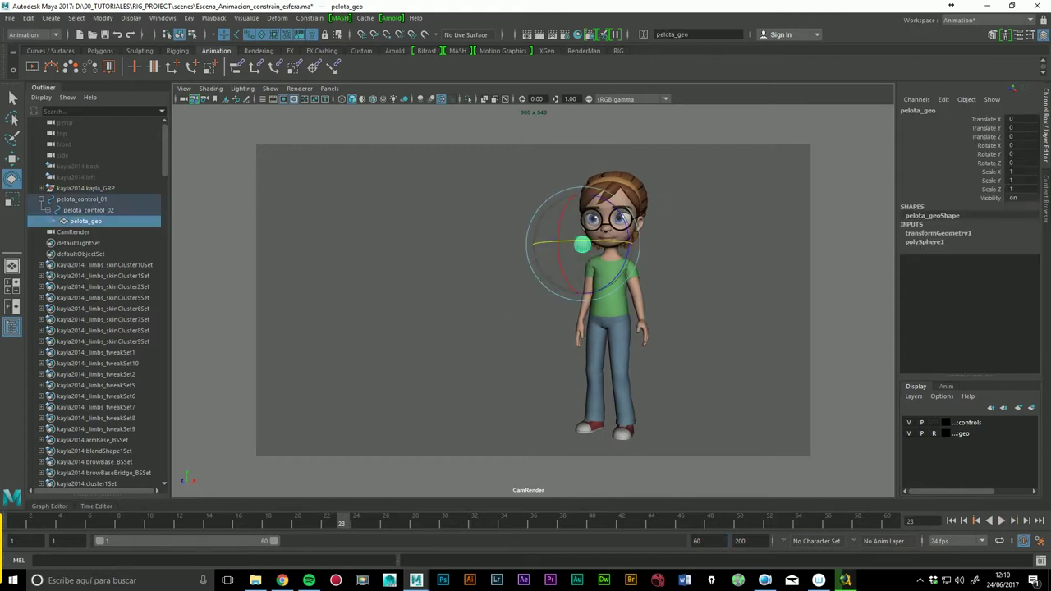
Step: Select pelota_control_02 and zoom the perspective view in close on the ball
click(84, 212)
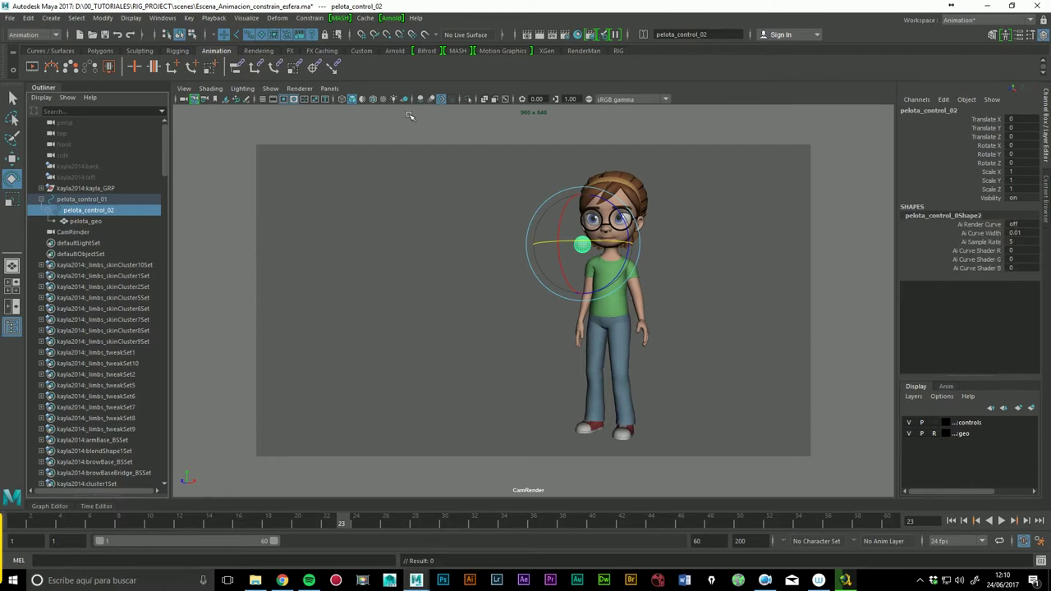
key(space)
key(space)
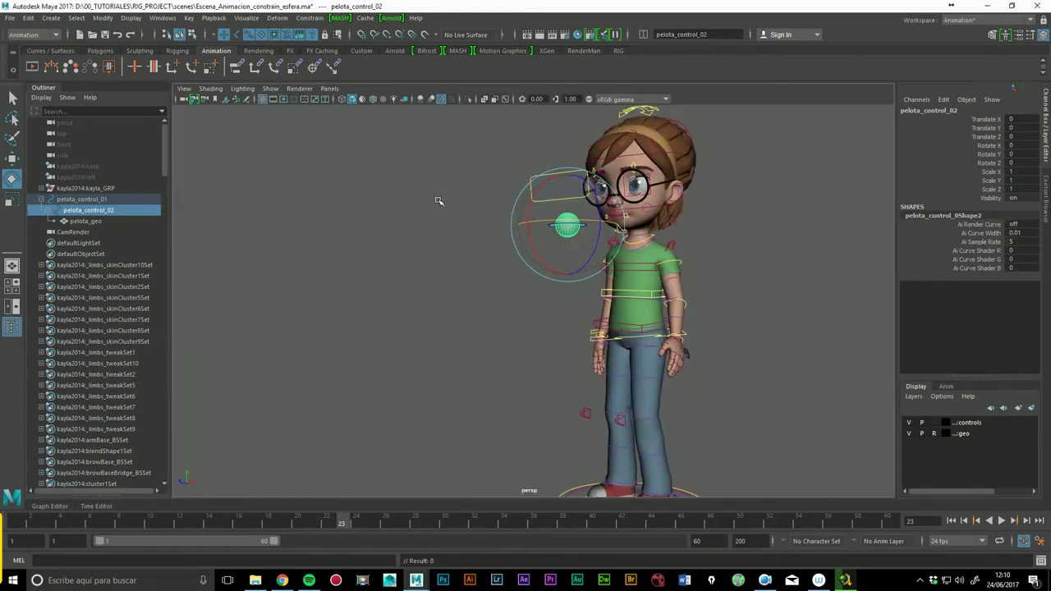
scroll(581, 211, up, 3)
alt+drag(580, 210, 571, 275)
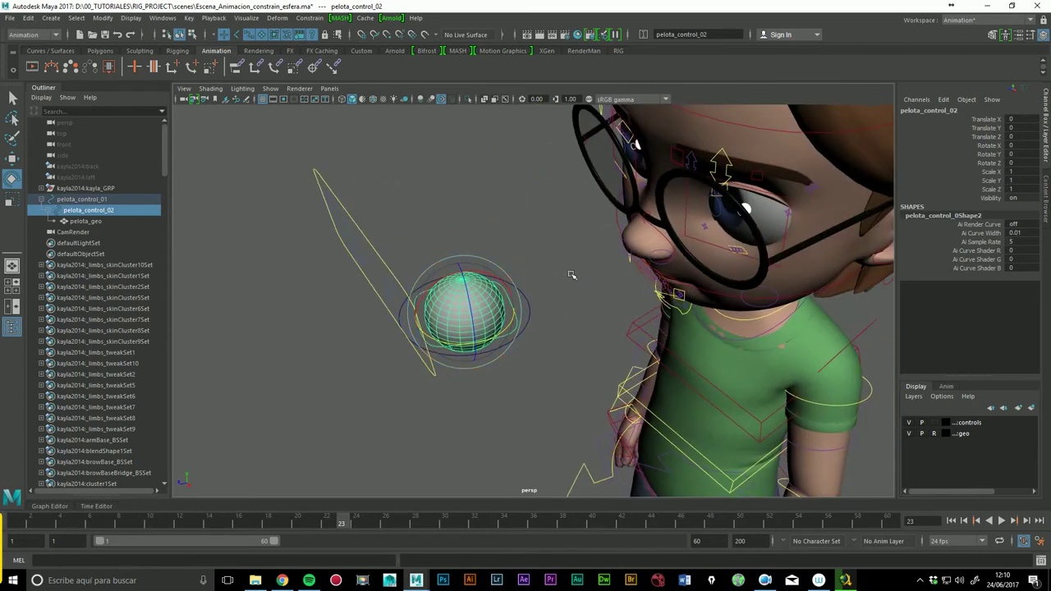
click(570, 275)
click(529, 328)
Step: Bring up the rotate tool settings from the side panel
click(1045, 194)
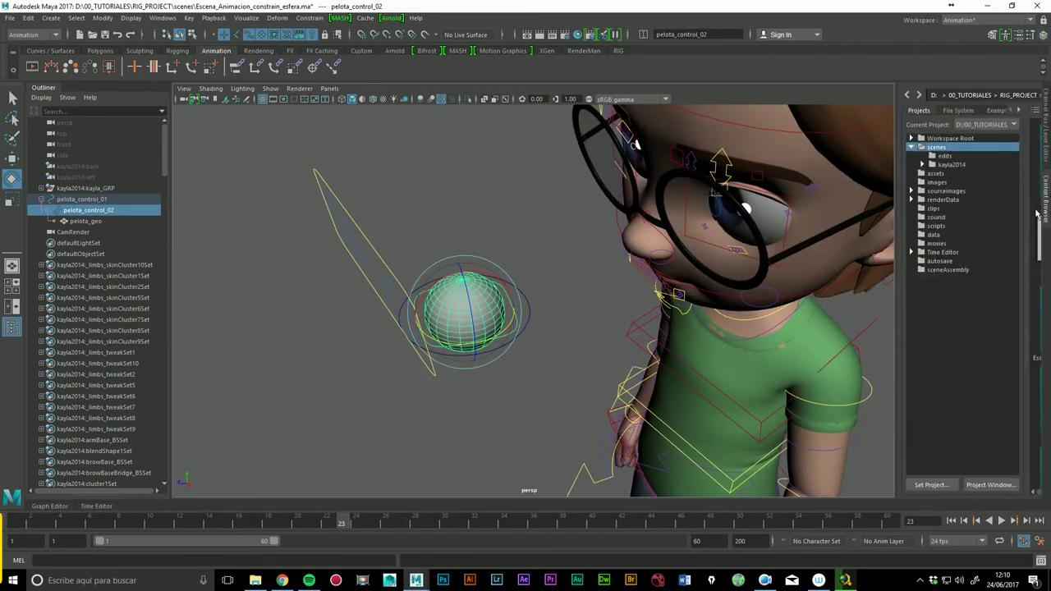
click(1047, 159)
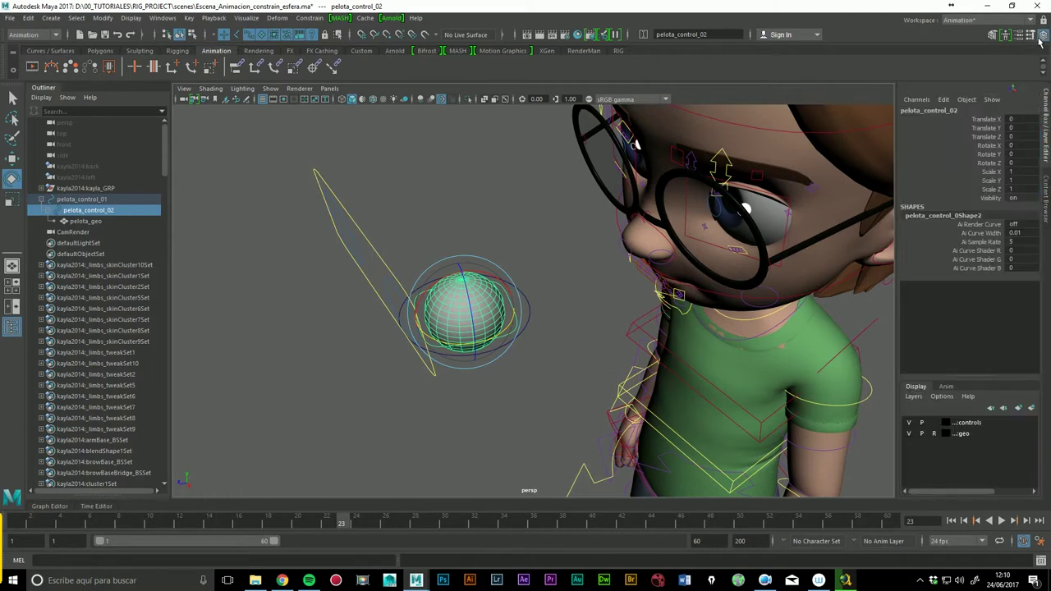
click(1031, 34)
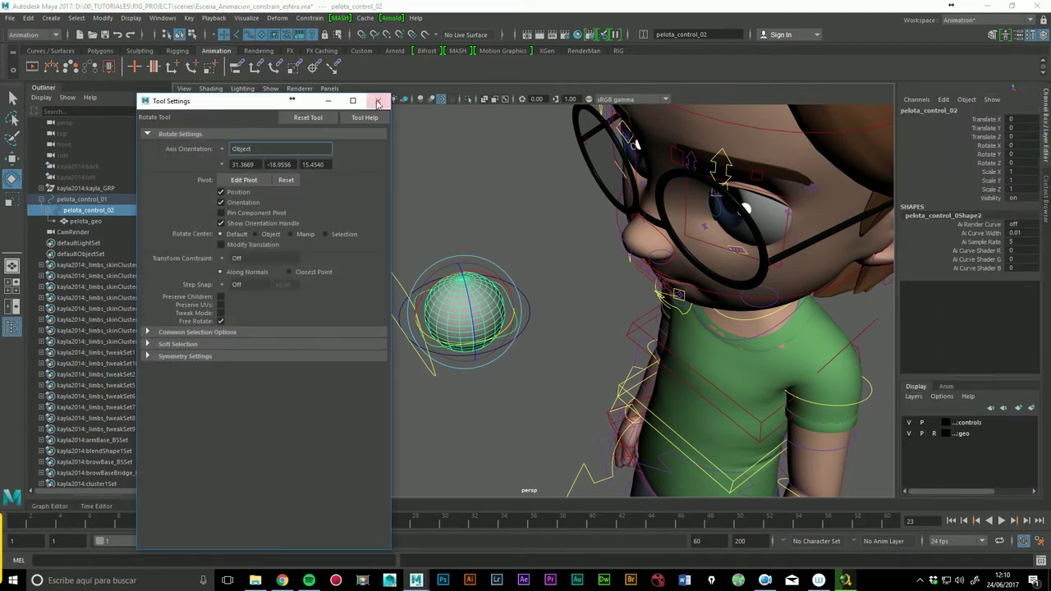
Step: Close Tool Settings and switch to the Maya Classic workspace
click(378, 100)
click(1040, 18)
click(961, 31)
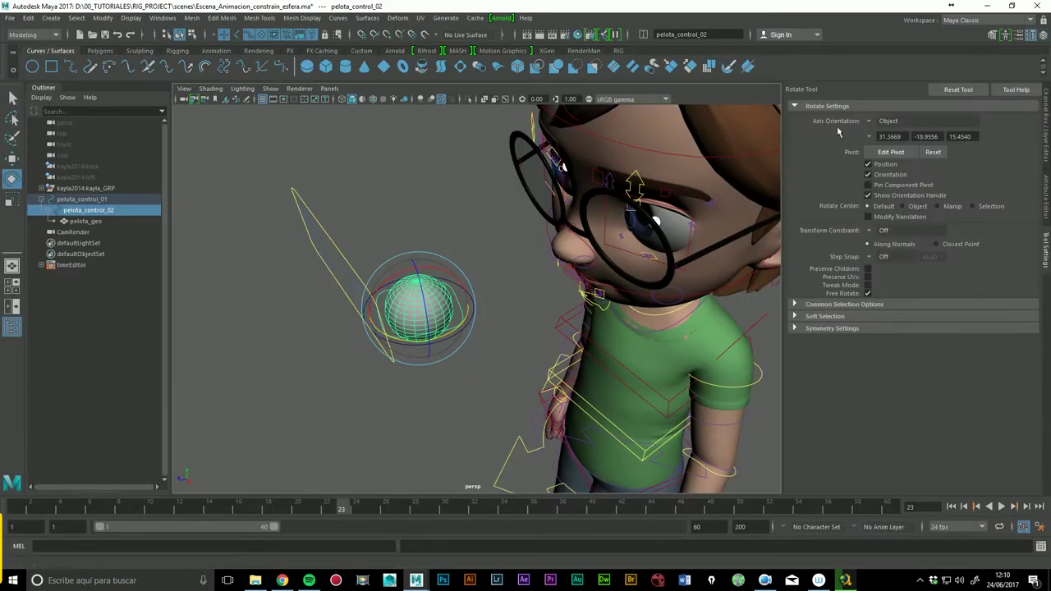
Step: Enable drawing overrides on pelota_control_02 with a yellow colour, then select pelota_control_01
click(1047, 156)
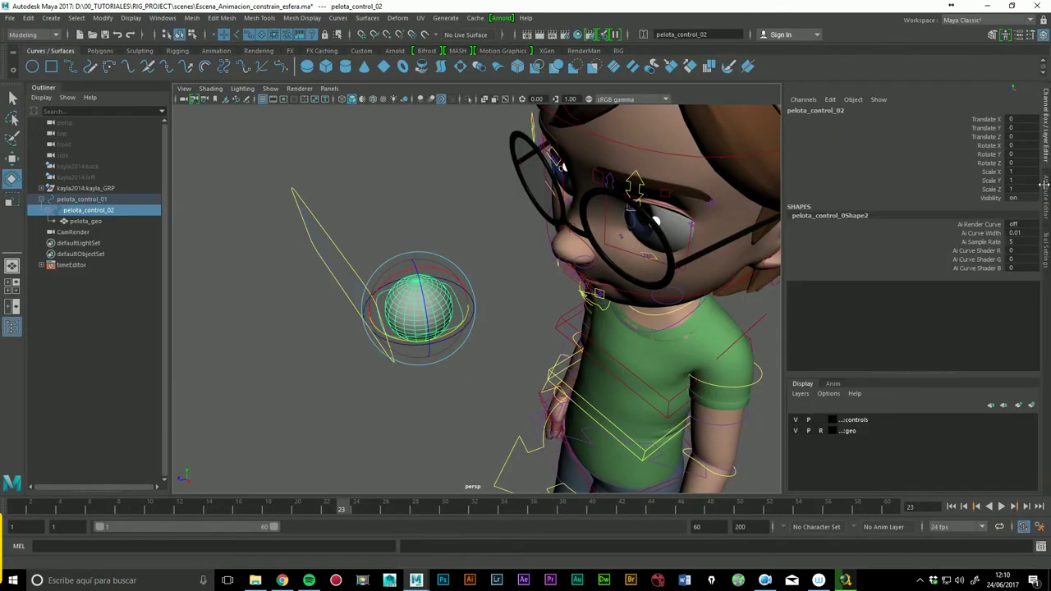
click(1045, 187)
click(828, 253)
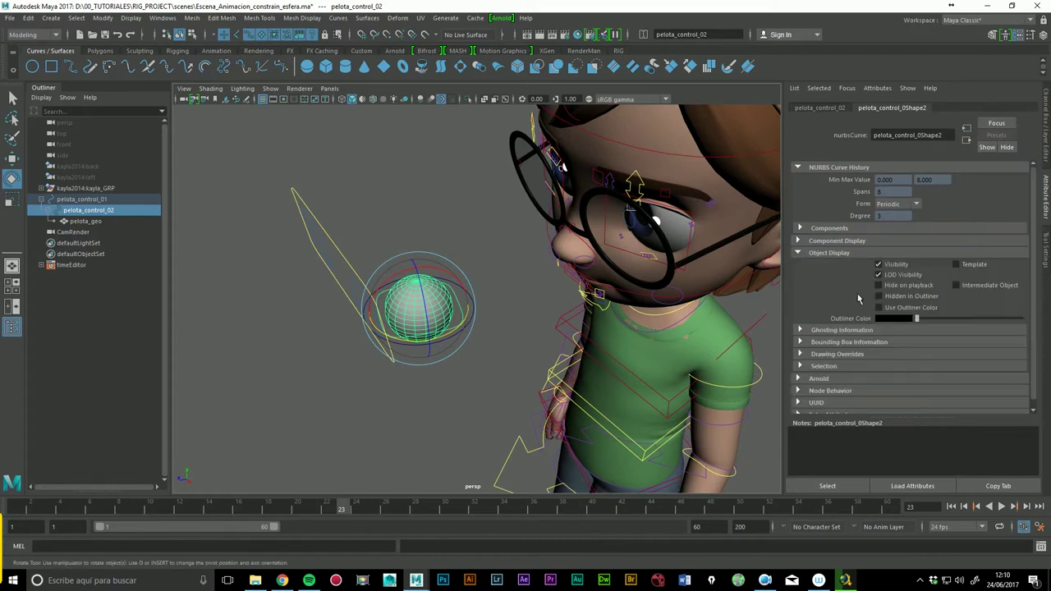
click(833, 357)
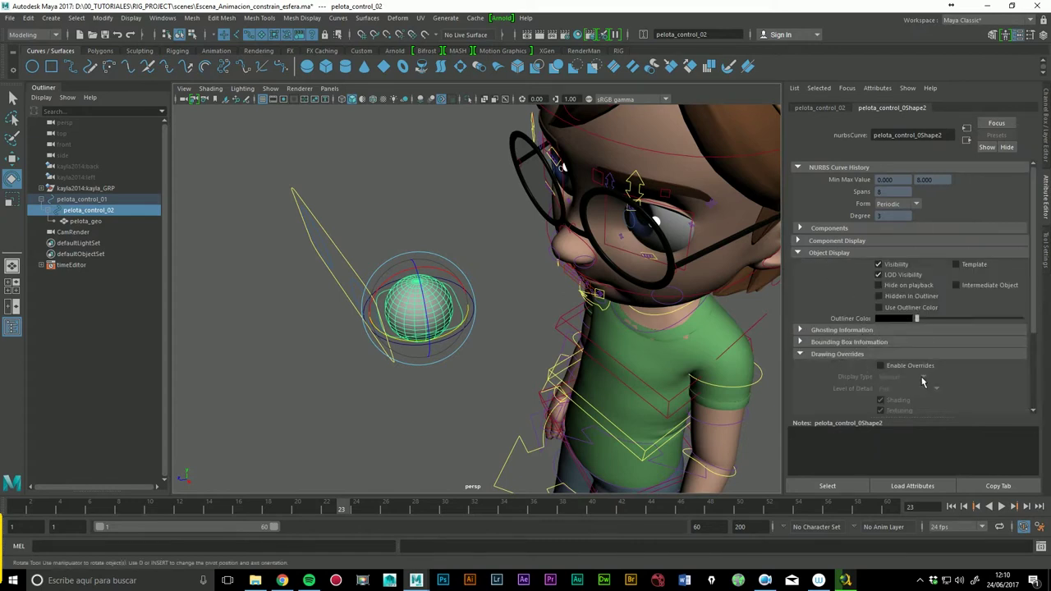
drag(1035, 323, 1035, 394)
drag(937, 346, 977, 346)
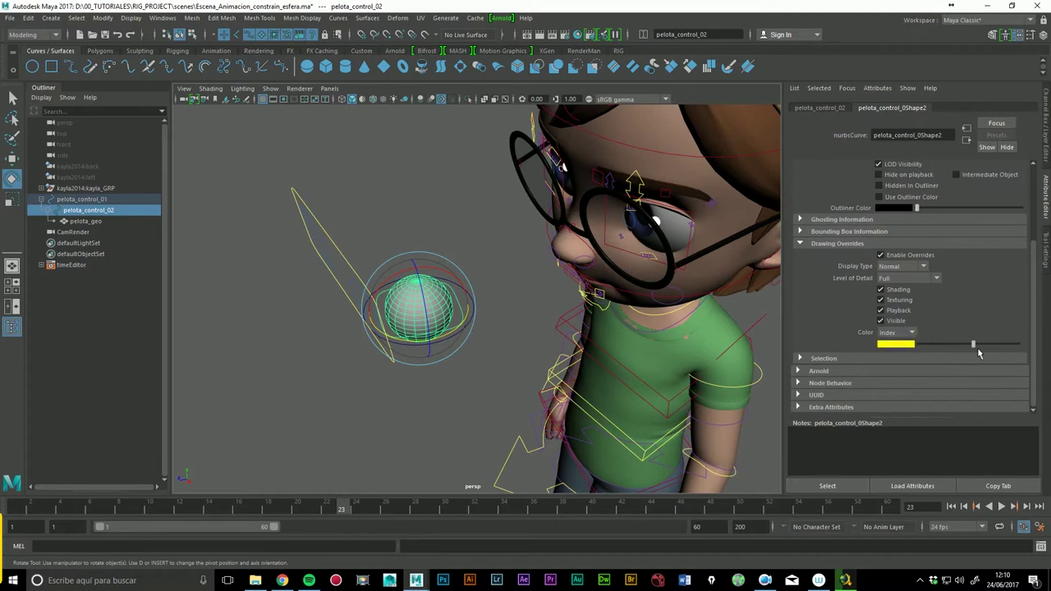
click(537, 345)
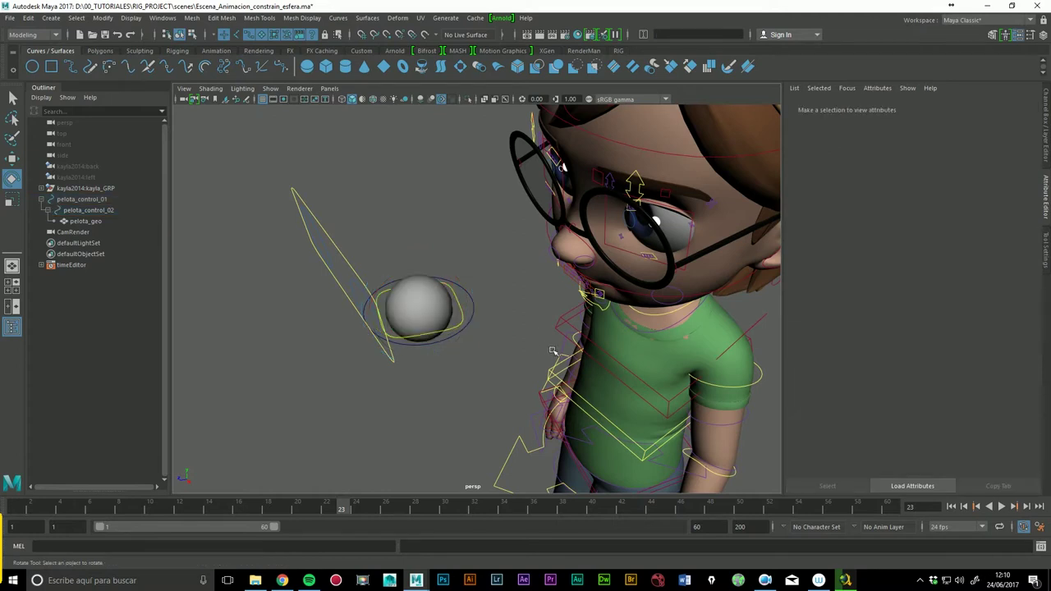
click(476, 316)
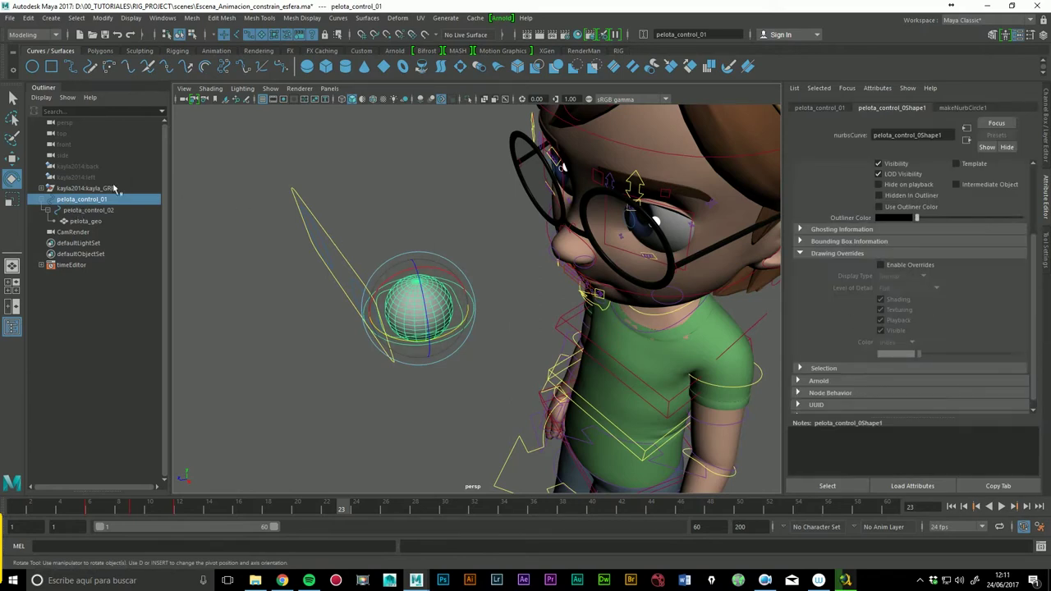
Step: Enable drawing overrides on pelota_control_01 set to red, then reselect it with the Move tool
click(889, 268)
drag(919, 355, 962, 358)
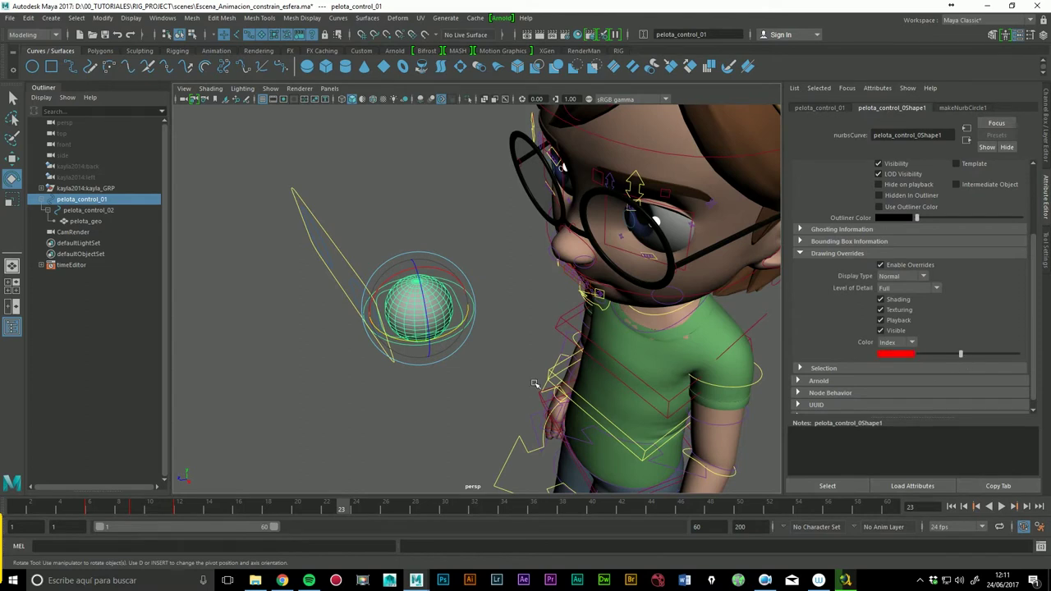
click(397, 417)
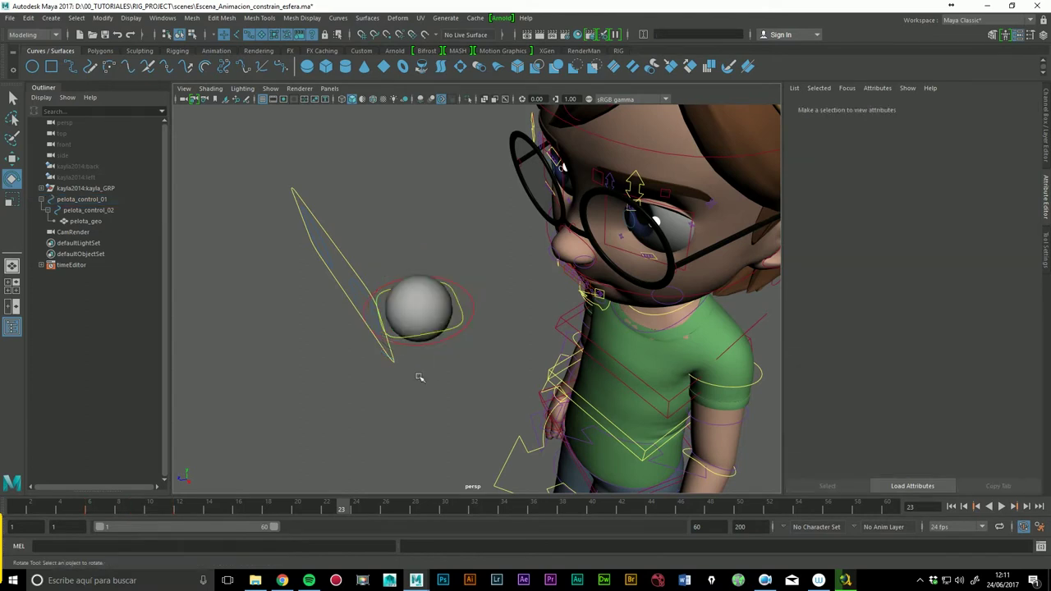
click(479, 321)
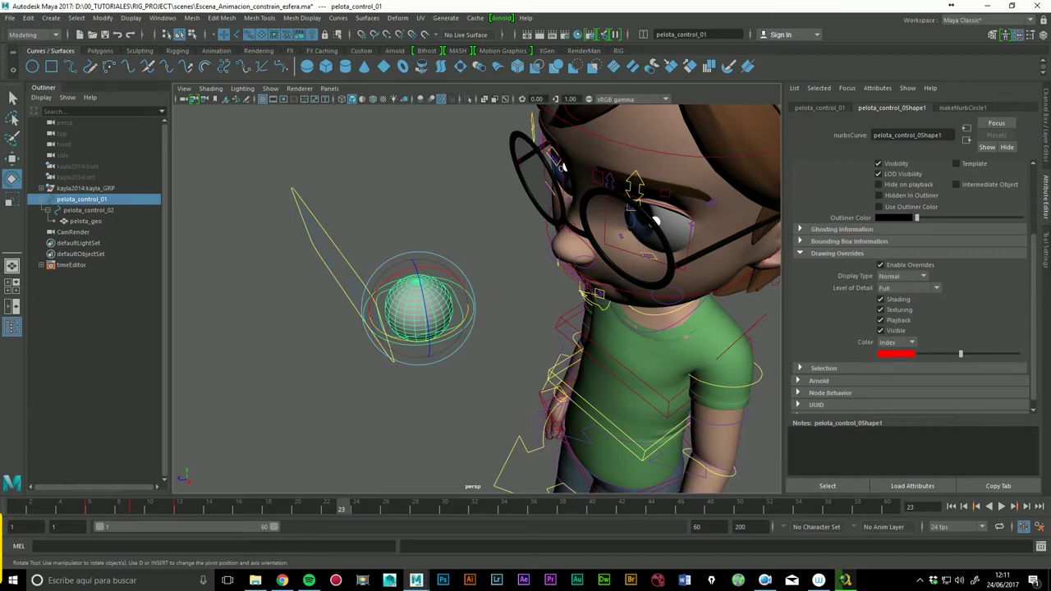
key(w)
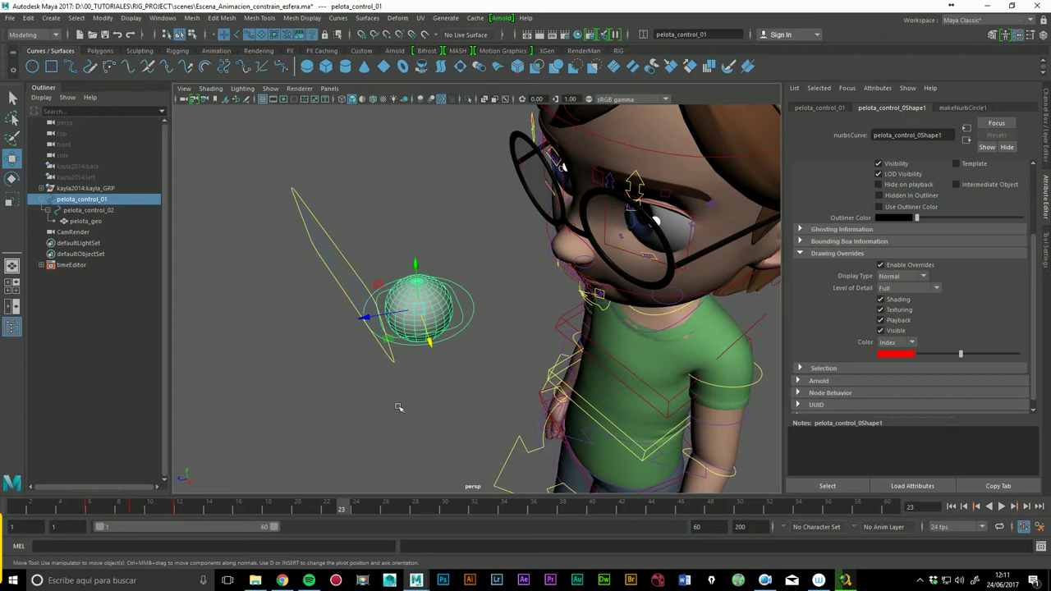
Step: Zoom out to a side view of the whole character and go to frame 15
alt+right_drag(649, 269, 315, 330)
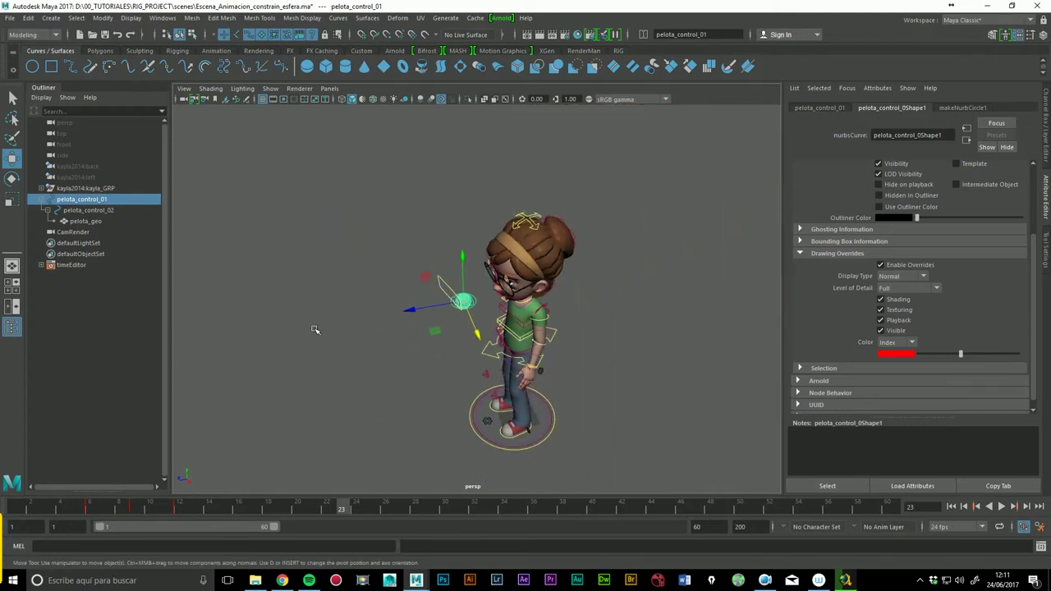
alt+drag(315, 330, 287, 333)
key(alt+v)
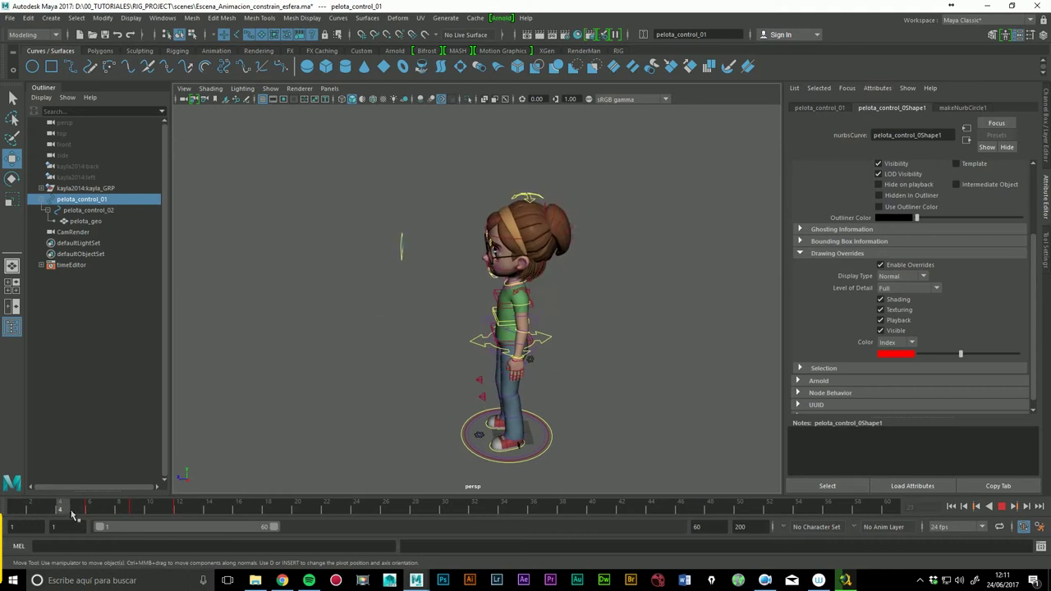
drag(175, 513, 223, 509)
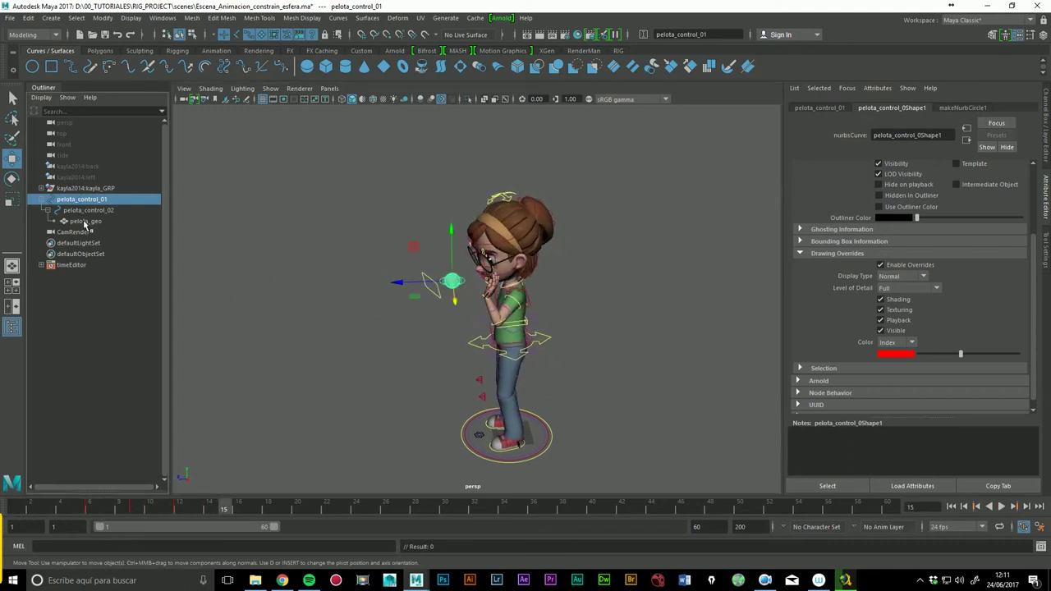
Step: Check the ball hierarchy in the Outliner, select pelota_control_01 and move in close to the face
click(86, 211)
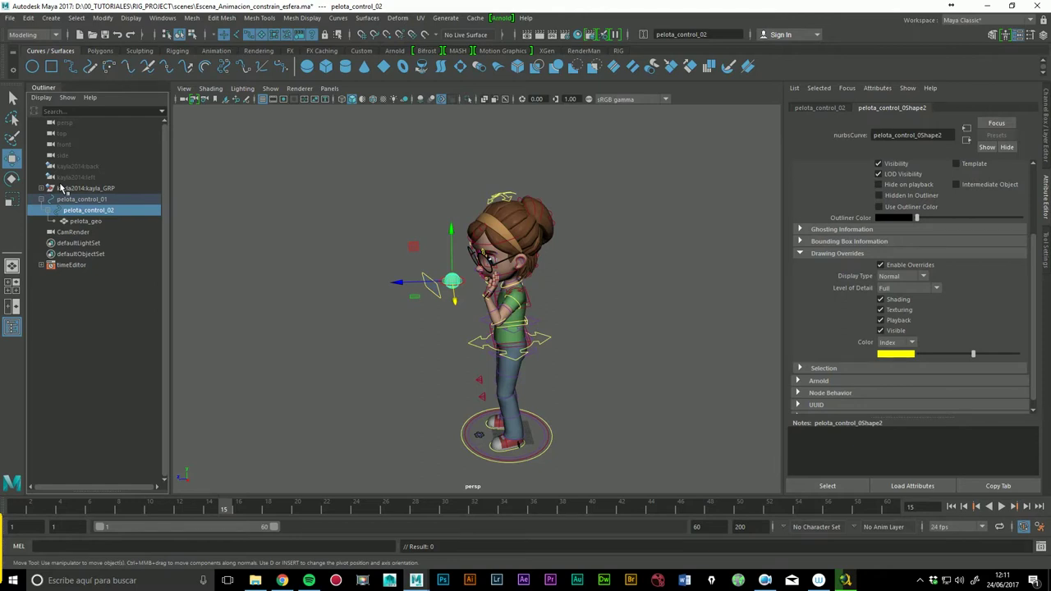
click(85, 221)
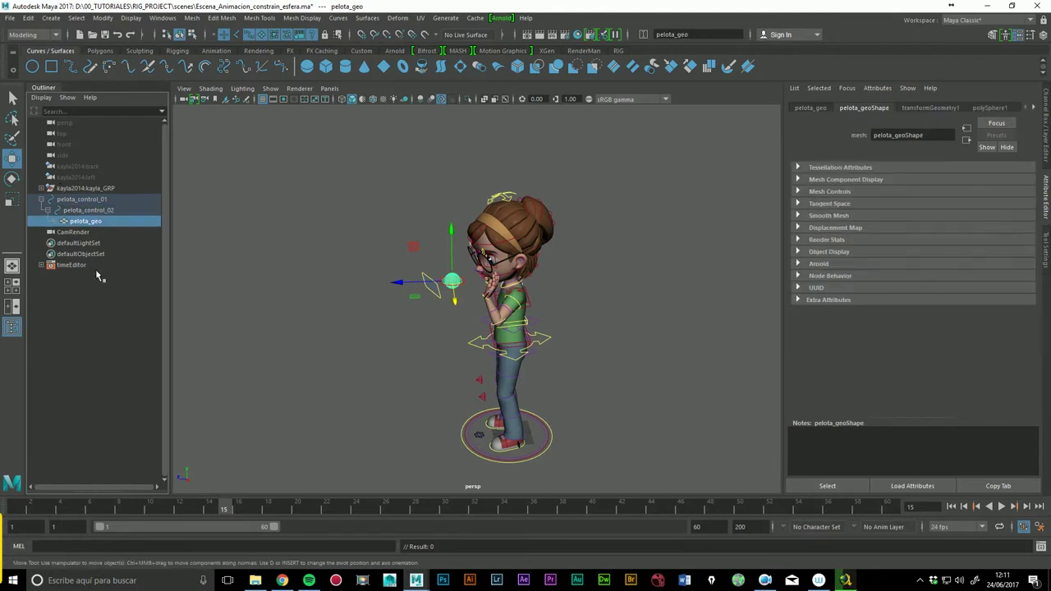
click(95, 344)
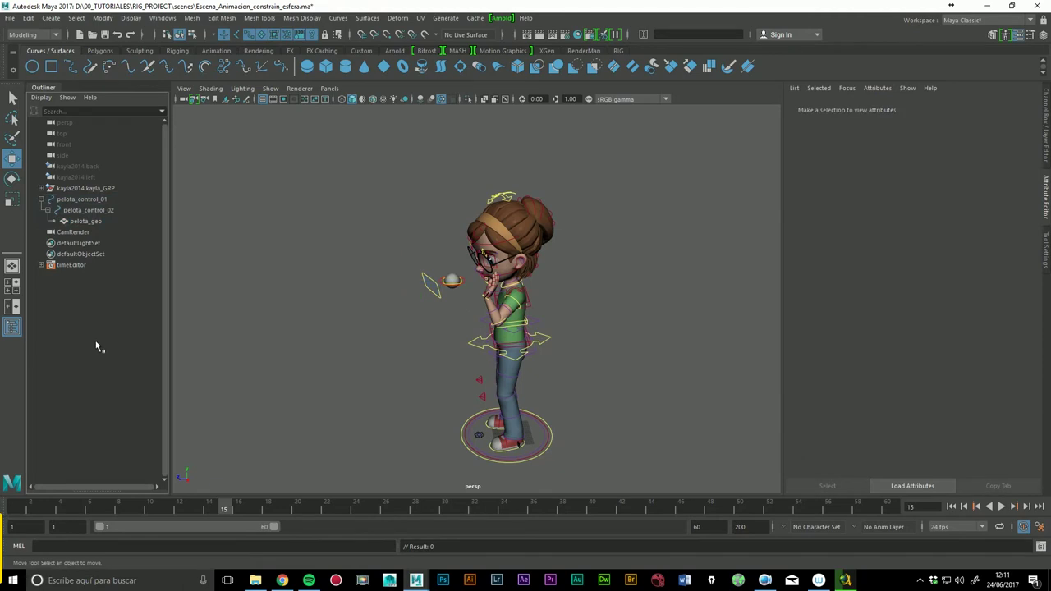
click(77, 201)
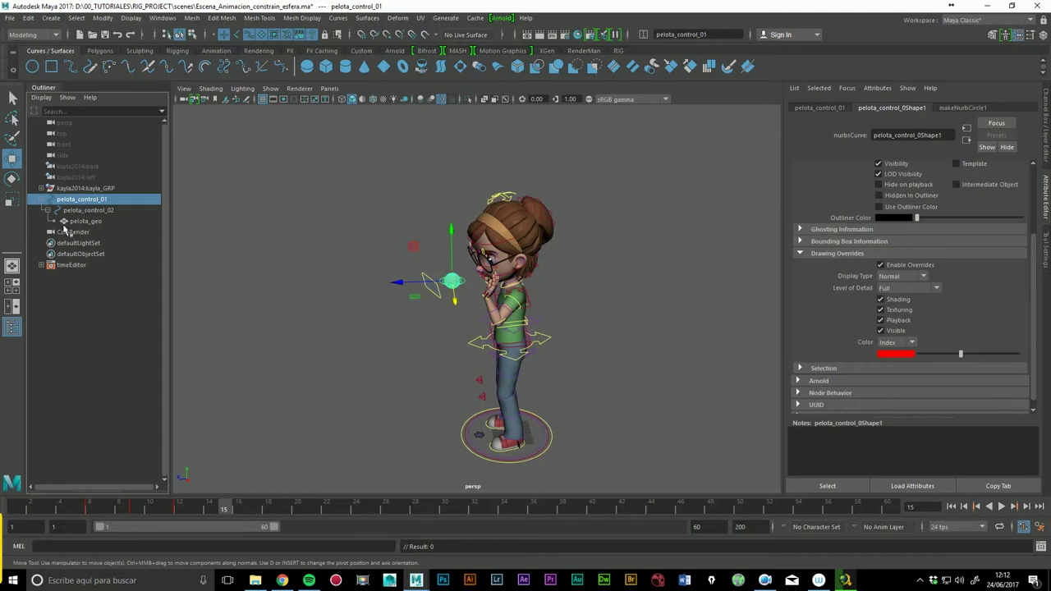
mouse_move(470, 318)
alt+mouse_down()
mouse_move(497, 298)
mouse_move(558, 301)
alt+mouse_up()
mouse_move(567, 301)
alt+right_down()
mouse_move(608, 302)
mouse_move(614, 325)
alt+right_up()
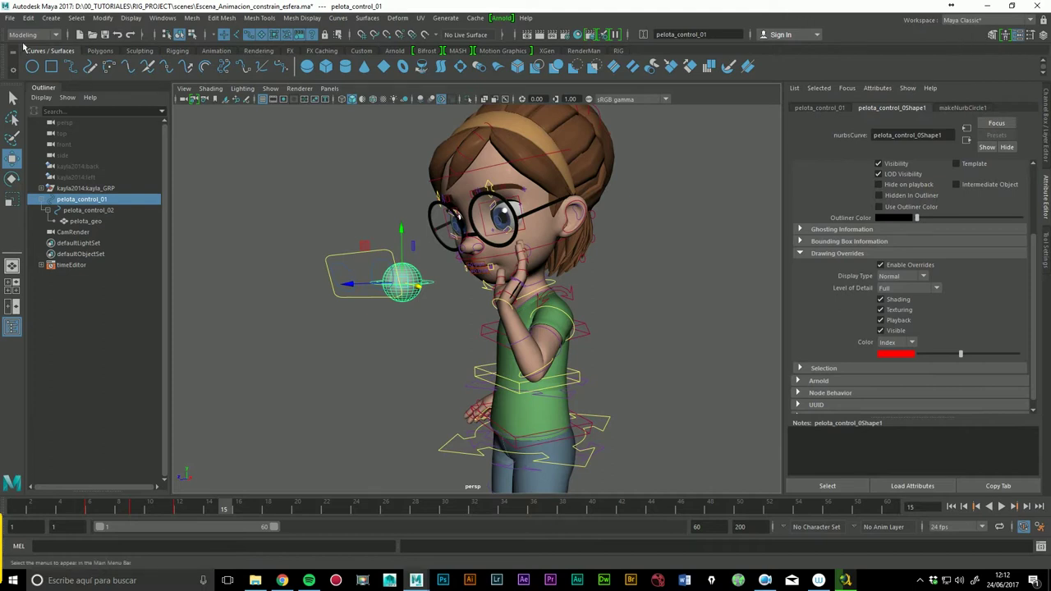
Step: Switch to the Rigging menu set and move back to around frame 12
click(33, 34)
click(35, 61)
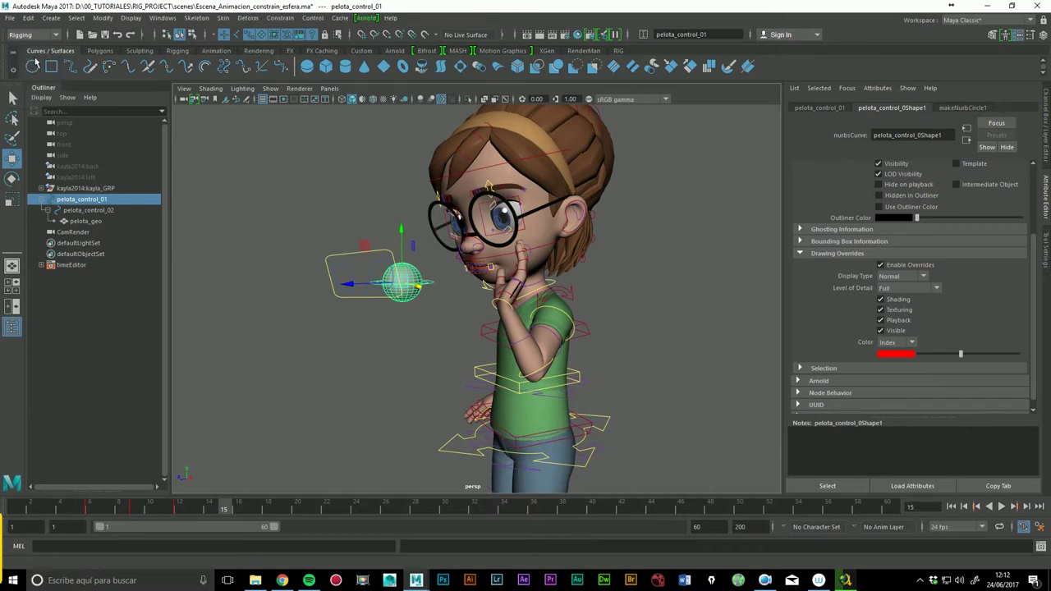
click(438, 359)
alt+drag(439, 359, 433, 348)
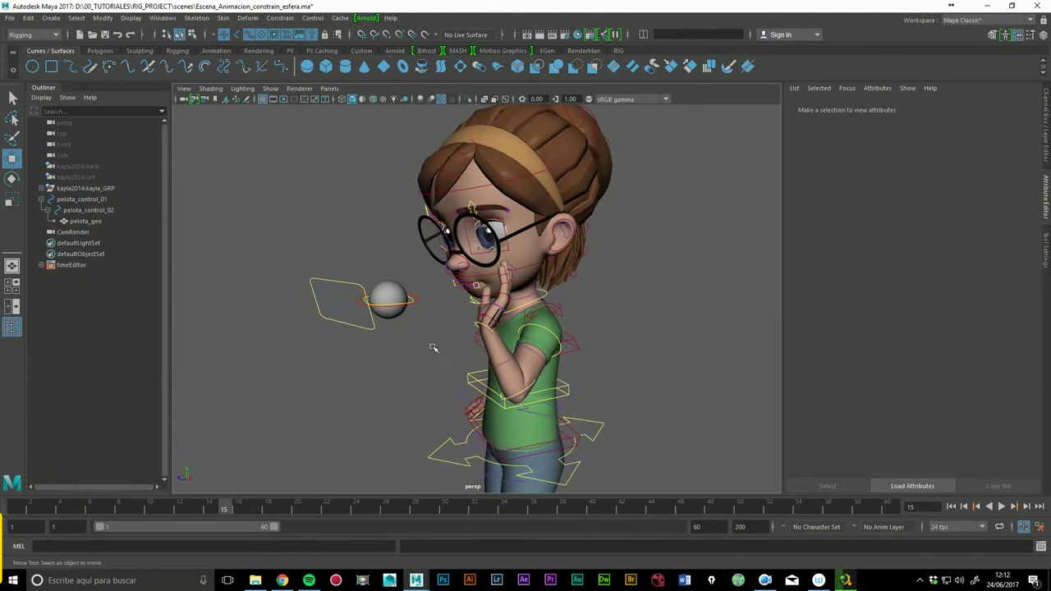
mouse_move(226, 511)
mouse_down()
mouse_move(153, 511)
mouse_move(182, 513)
mouse_up()
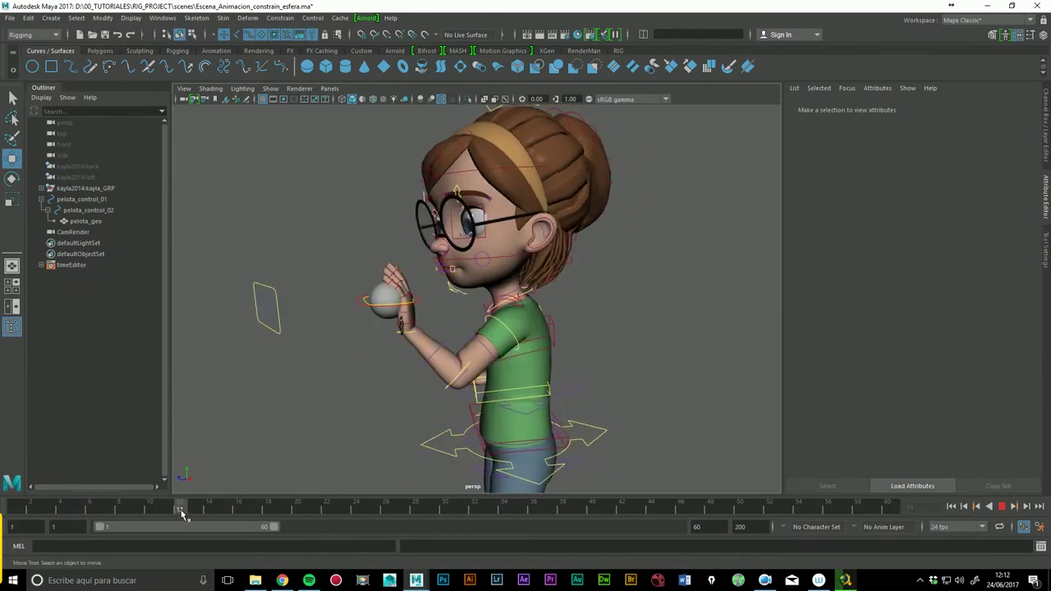
Step: Rotate the left wrist FK control so the open palm rests against the ball
alt+drag(399, 380, 386, 381)
alt+right_drag(386, 380, 460, 386)
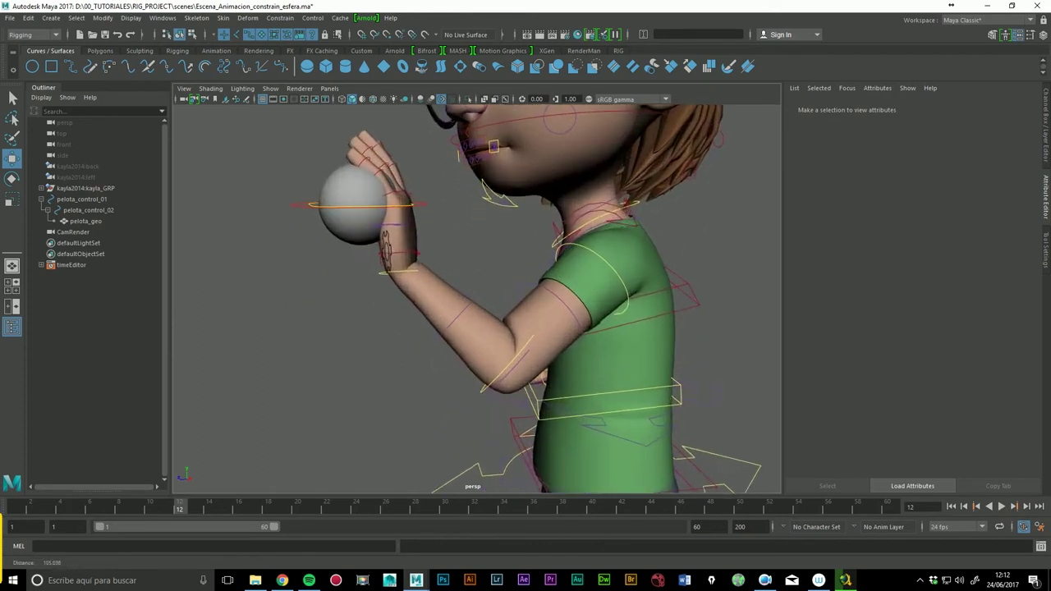
alt+drag(395, 285, 428, 285)
click(439, 281)
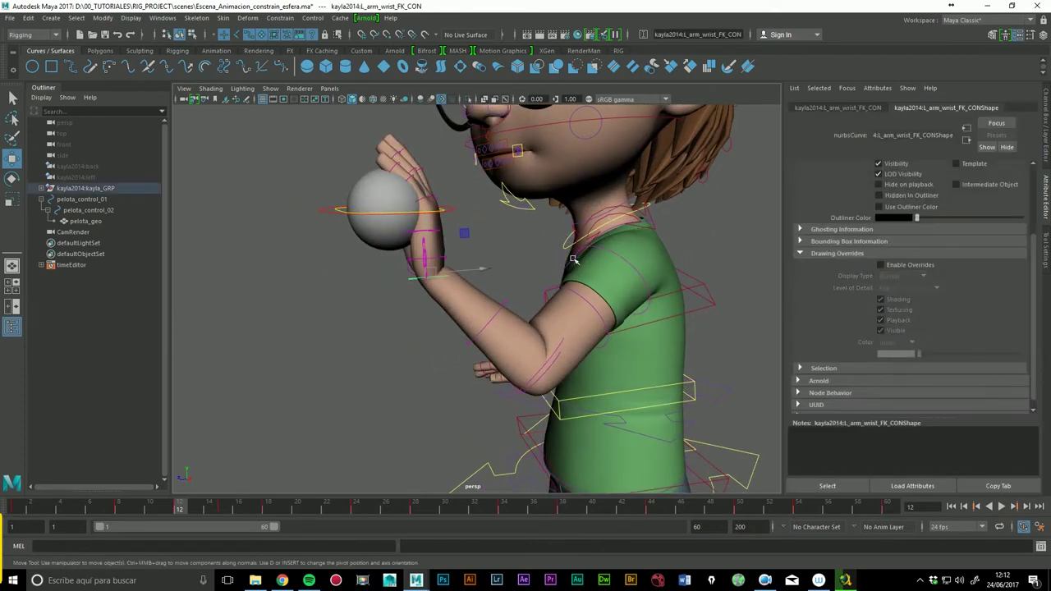
key(e)
mouse_move(465, 241)
mouse_down()
mouse_move(542, 315)
mouse_move(451, 311)
mouse_up()
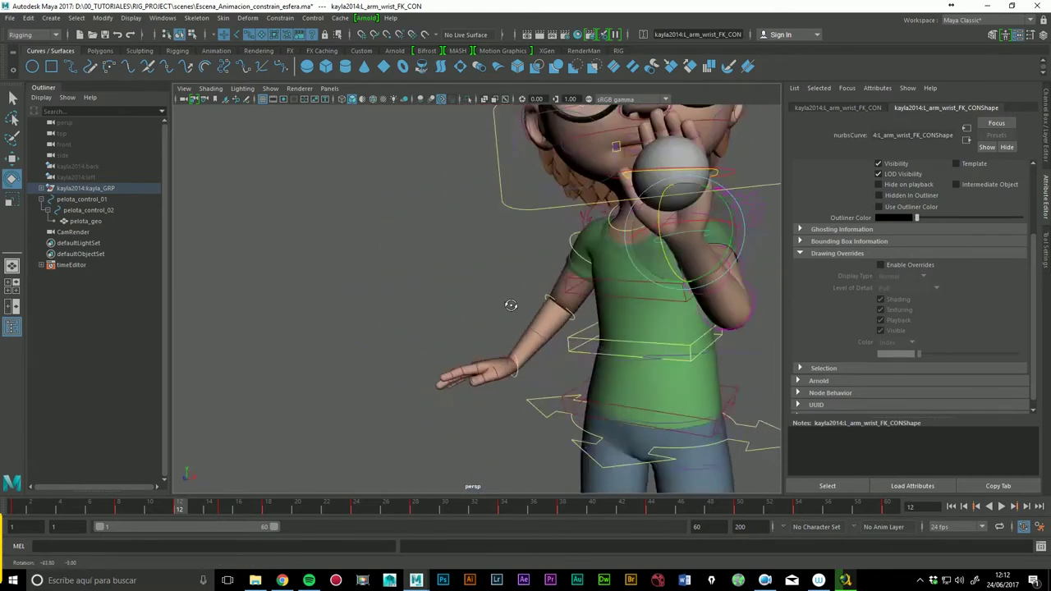
mouse_move(435, 271)
mouse_down()
mouse_move(438, 258)
mouse_move(616, 281)
mouse_move(533, 292)
mouse_up()
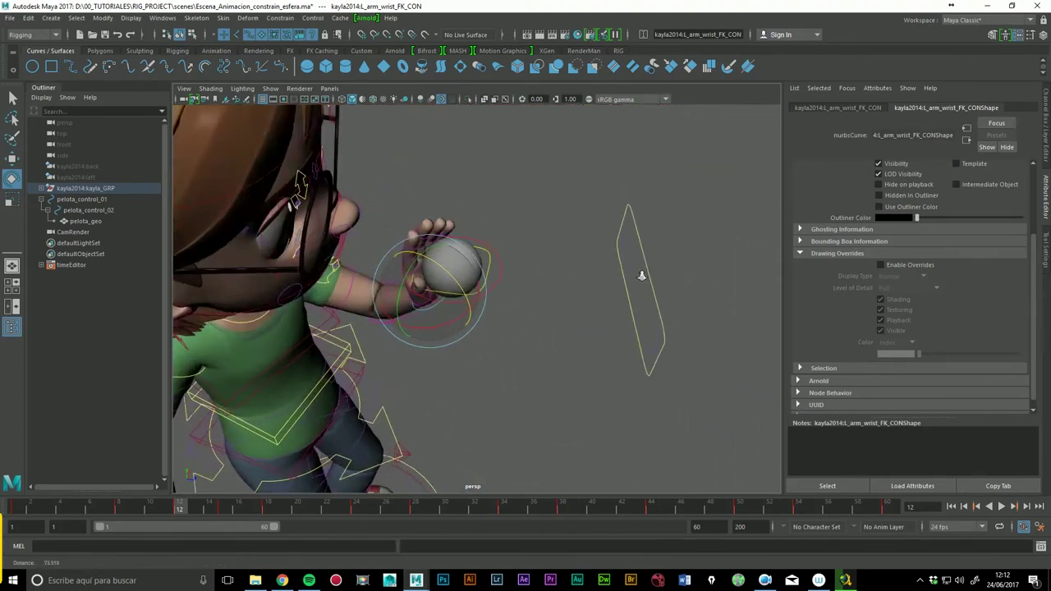
mouse_move(533, 292)
alt+mouse_down()
mouse_move(324, 292)
mouse_move(554, 234)
mouse_move(605, 294)
alt+mouse_up()
Step: Select the left wrist FK control, then add pelota_control_01 to the selection
alt+drag(595, 272, 559, 267)
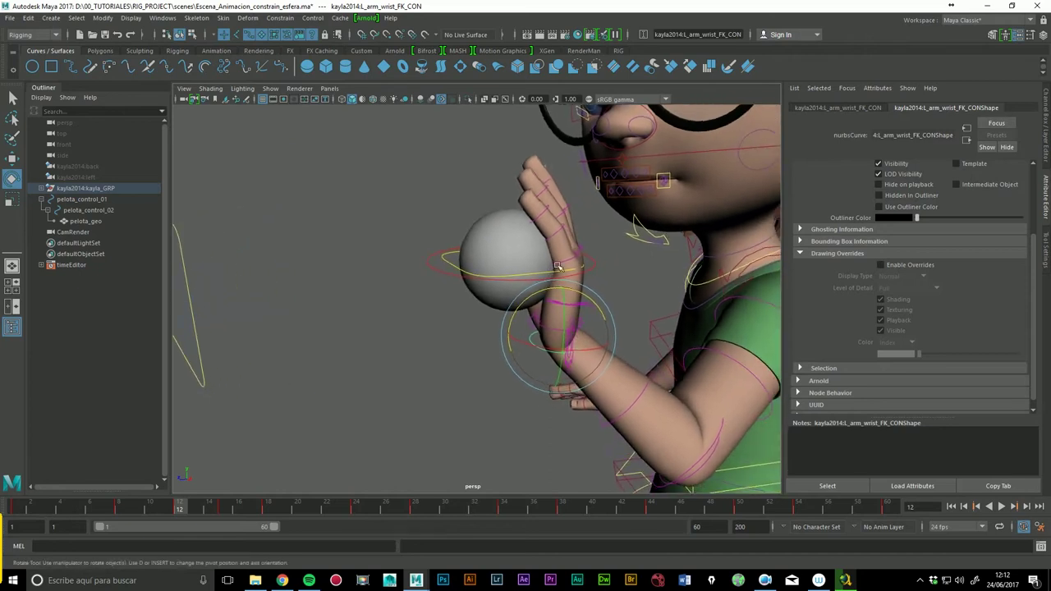
click(436, 343)
click(446, 277)
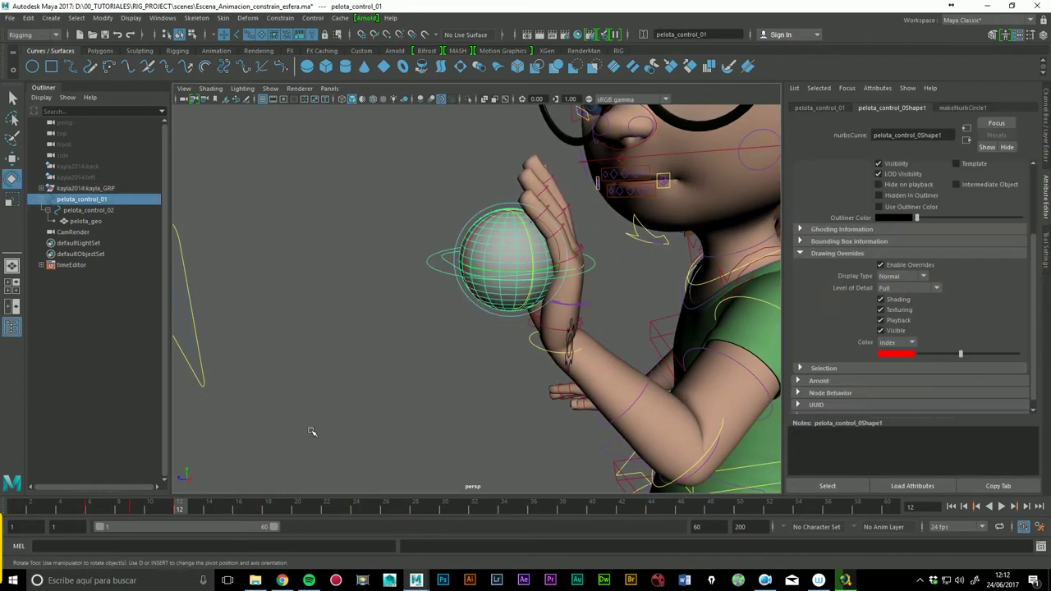
click(617, 317)
click(536, 352)
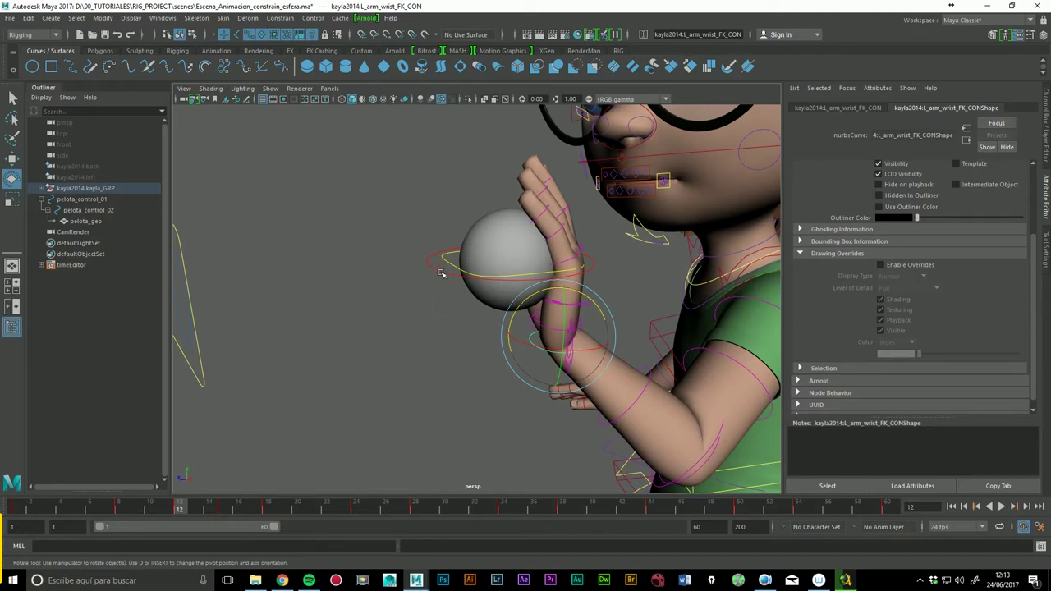
click(439, 270)
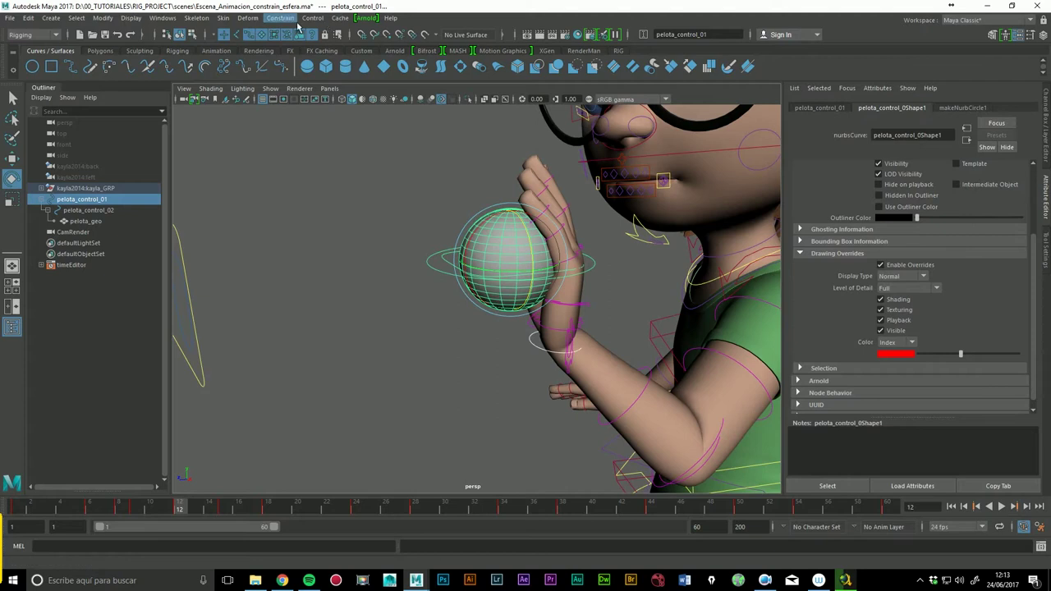
click(1047, 156)
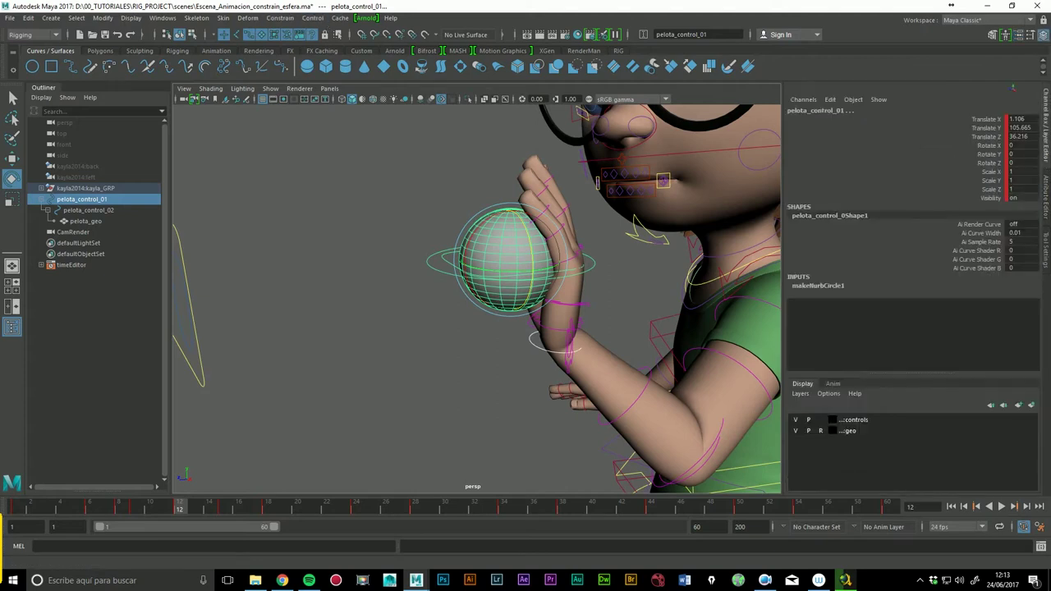
Step: Apply a Parent constraint with Maintain offset on, then close the options dialog
click(288, 19)
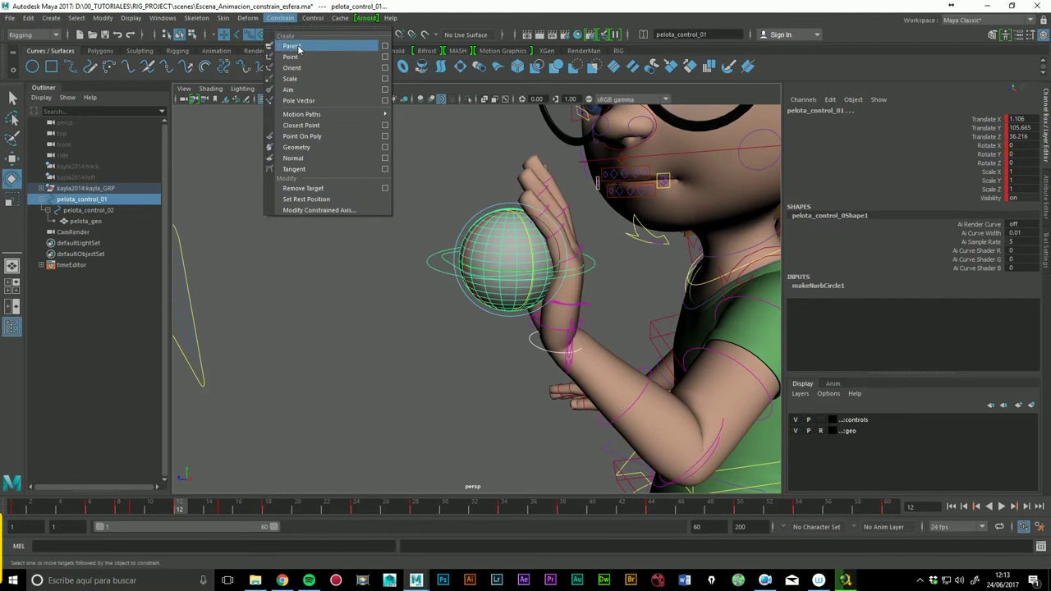
click(385, 46)
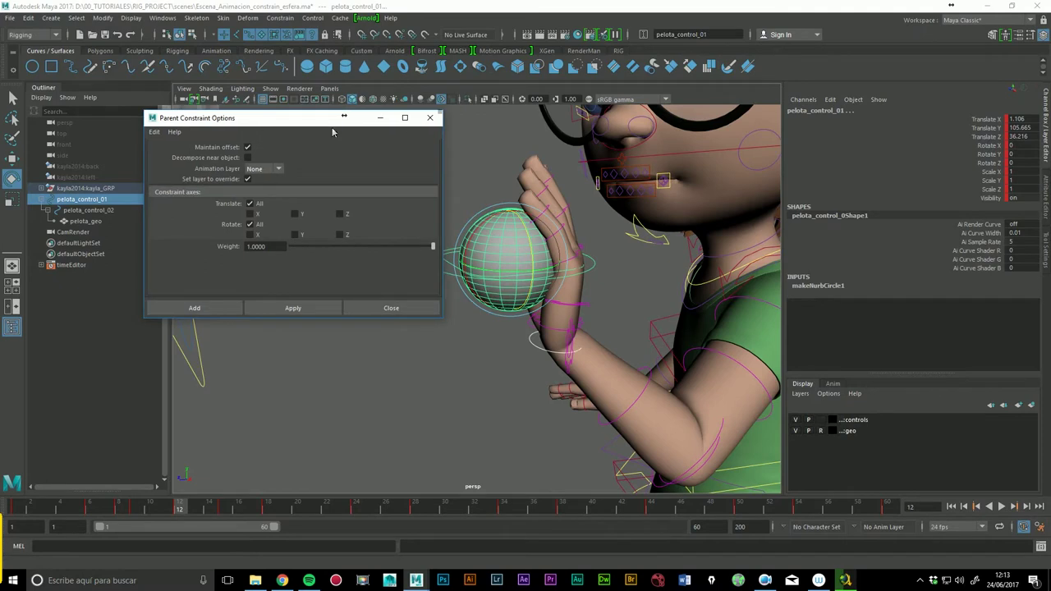
drag(343, 116, 644, 244)
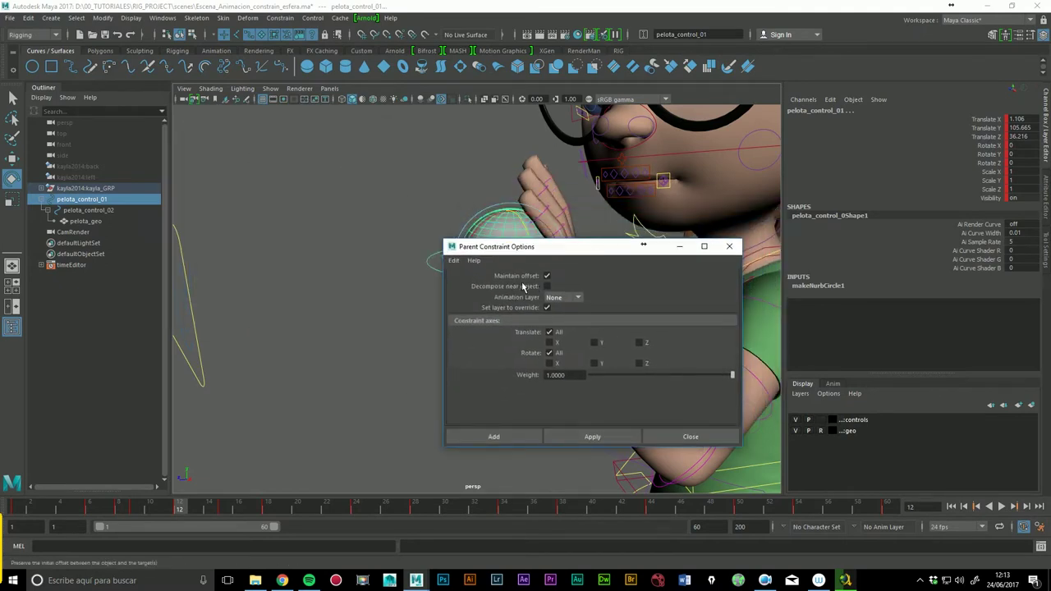
drag(552, 246, 256, 302)
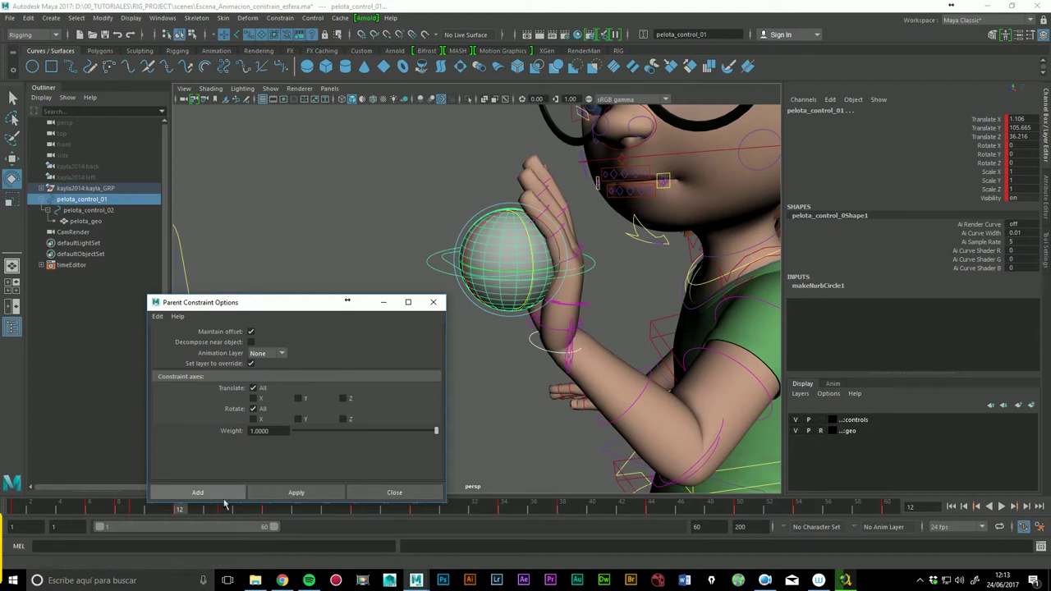
click(280, 500)
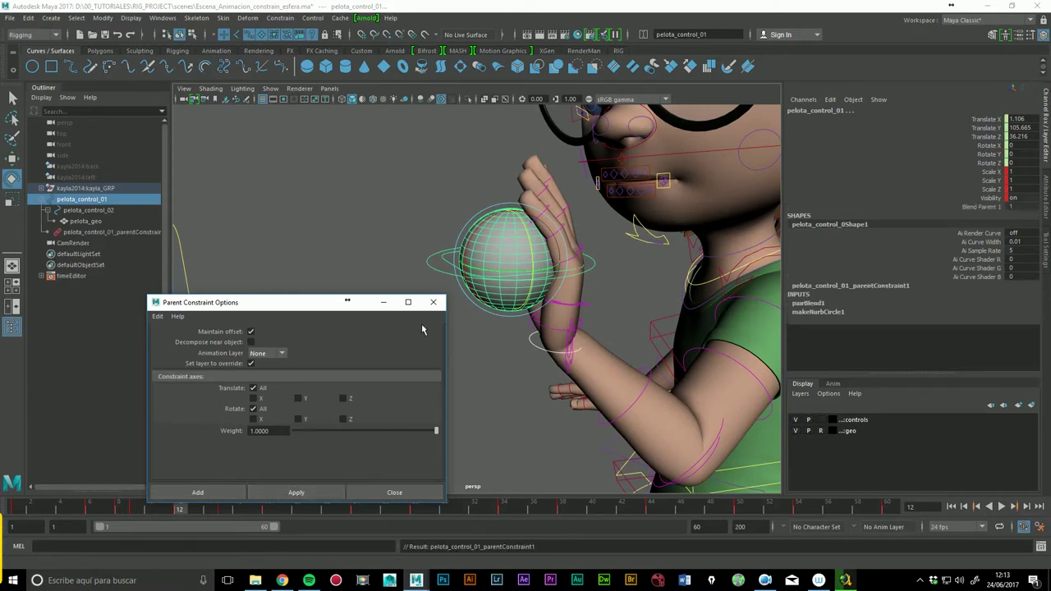
click(433, 303)
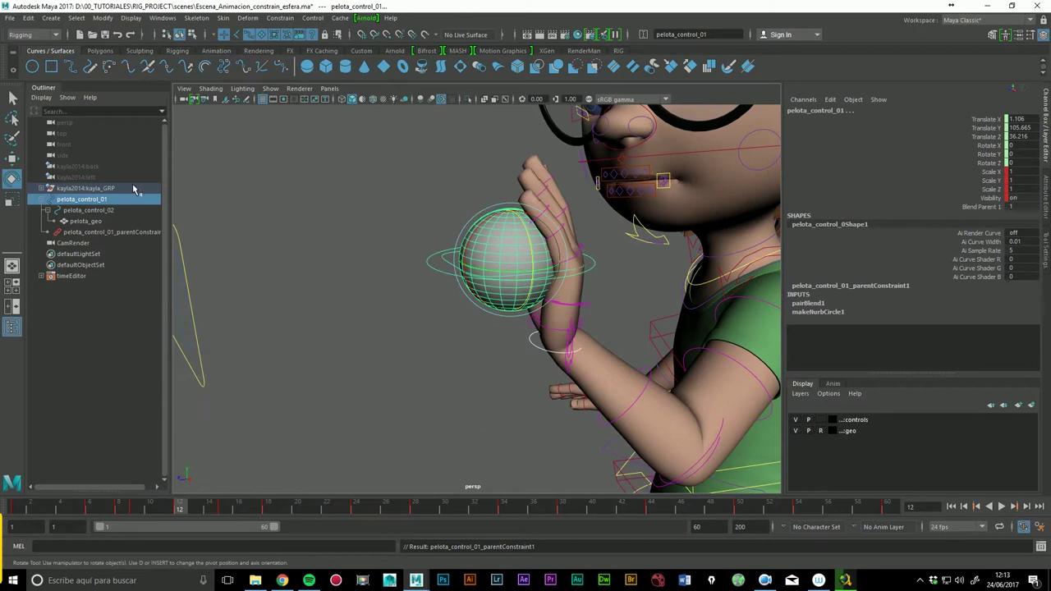
click(67, 234)
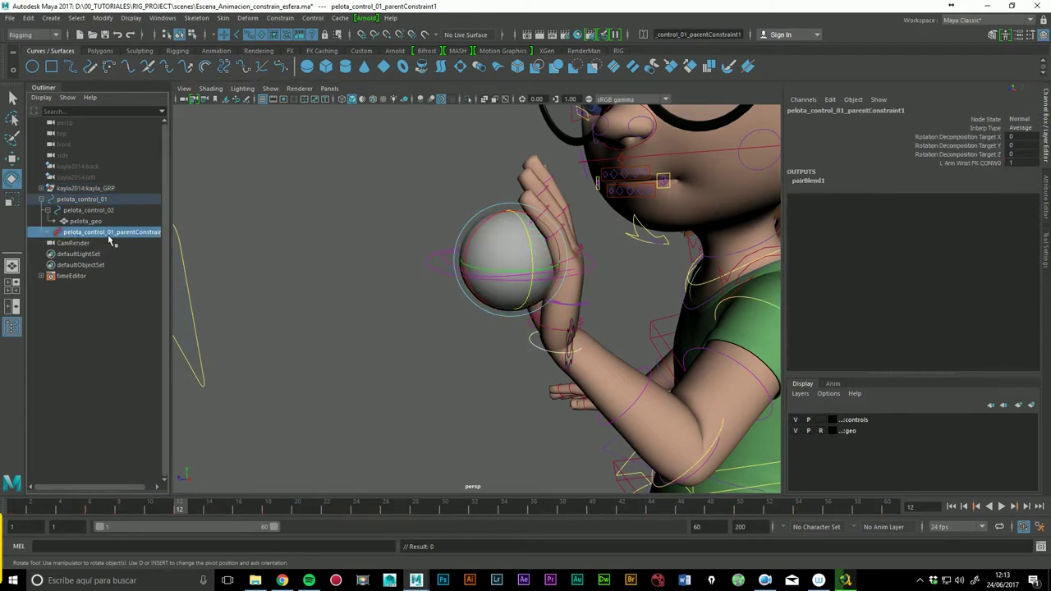
click(958, 163)
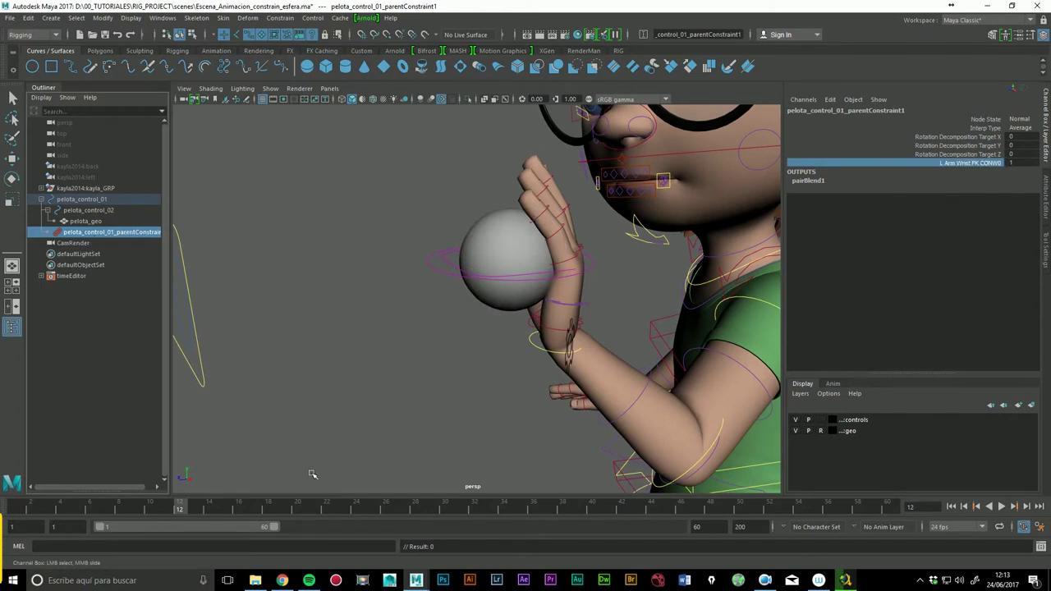
mouse_move(181, 507)
mouse_down()
mouse_move(145, 509)
mouse_move(197, 511)
mouse_up()
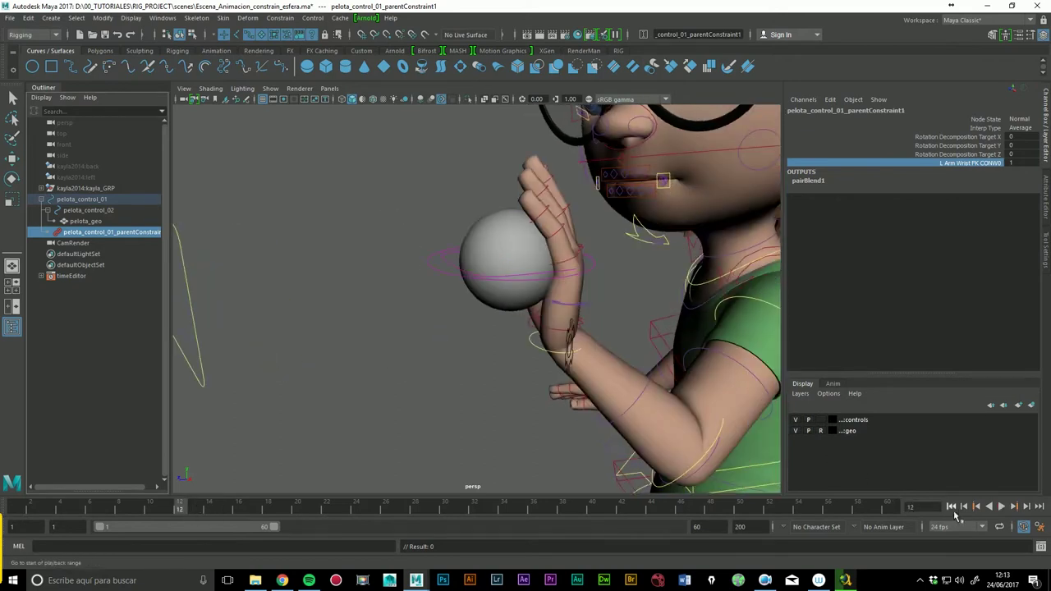
click(951, 507)
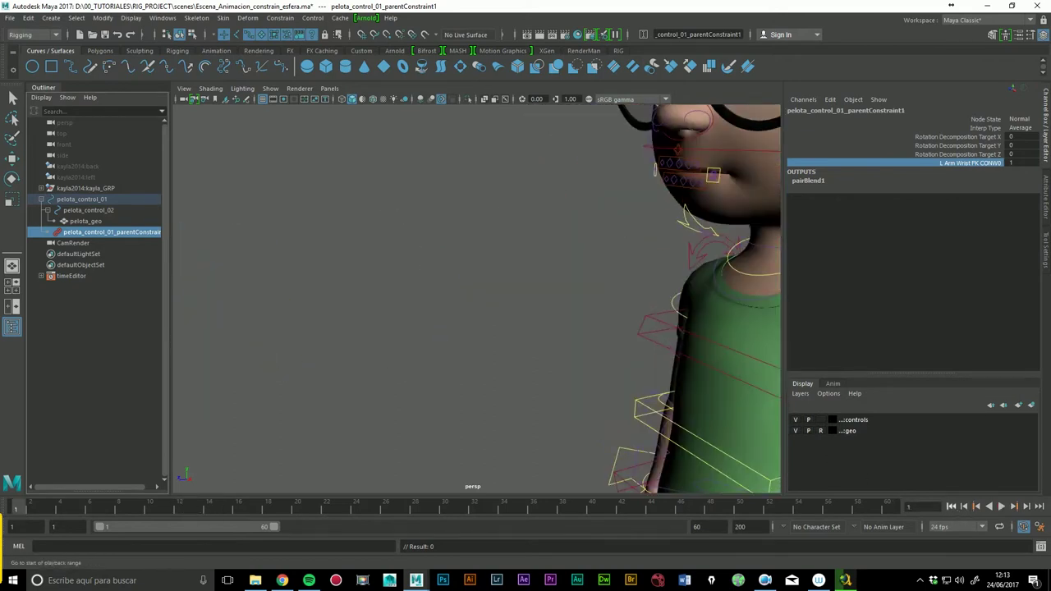
scroll(659, 335, down, 3)
scroll(450, 346, down, 2)
scroll(609, 309, down, 2)
scroll(522, 334, down, 1)
alt+drag(605, 252, 600, 331)
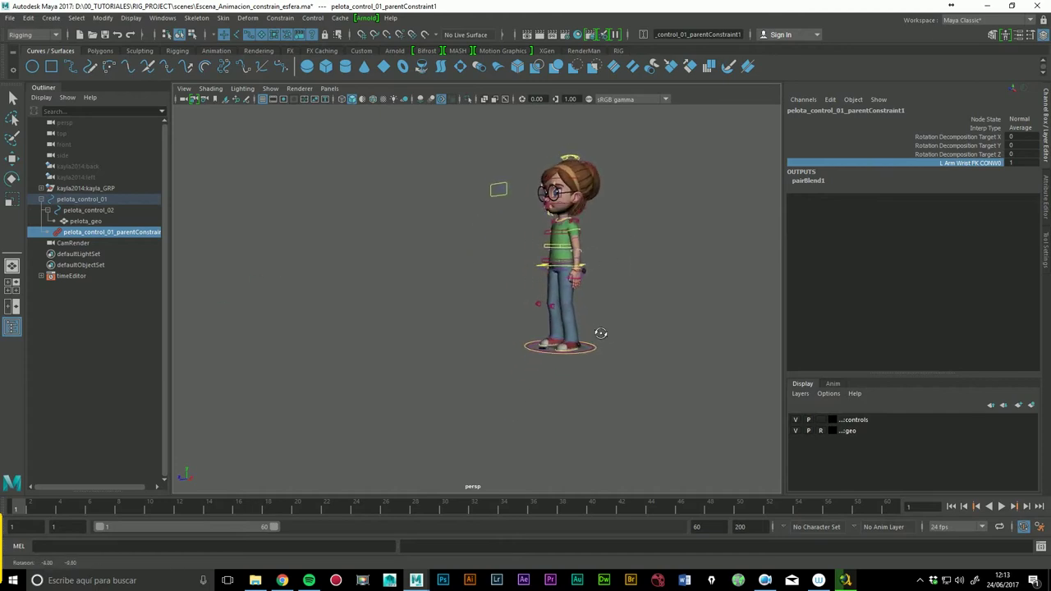
click(1002, 506)
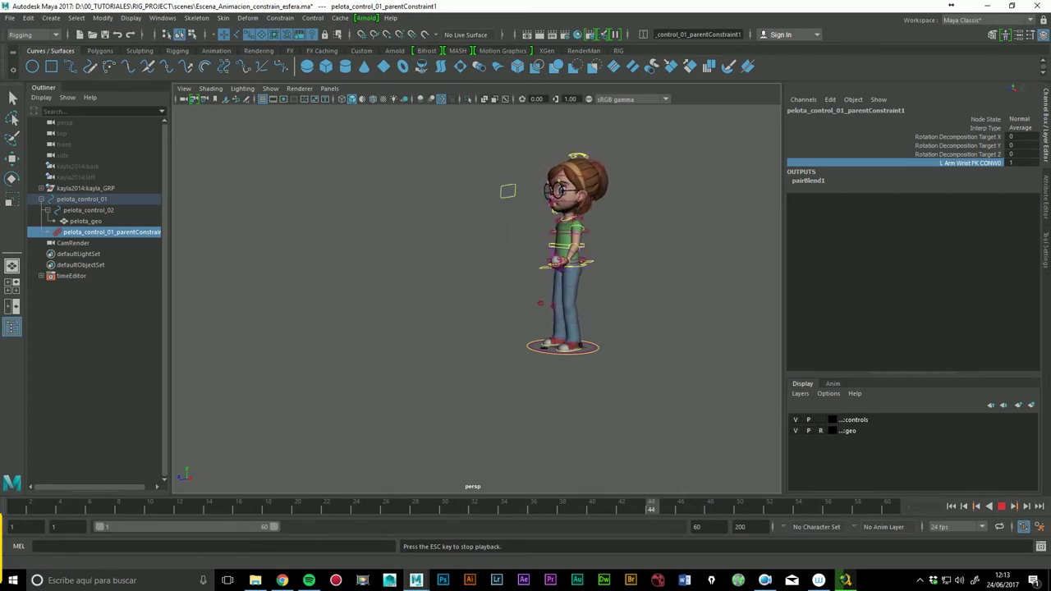
alt+right_drag(699, 274, 543, 398)
alt+drag(543, 398, 675, 228)
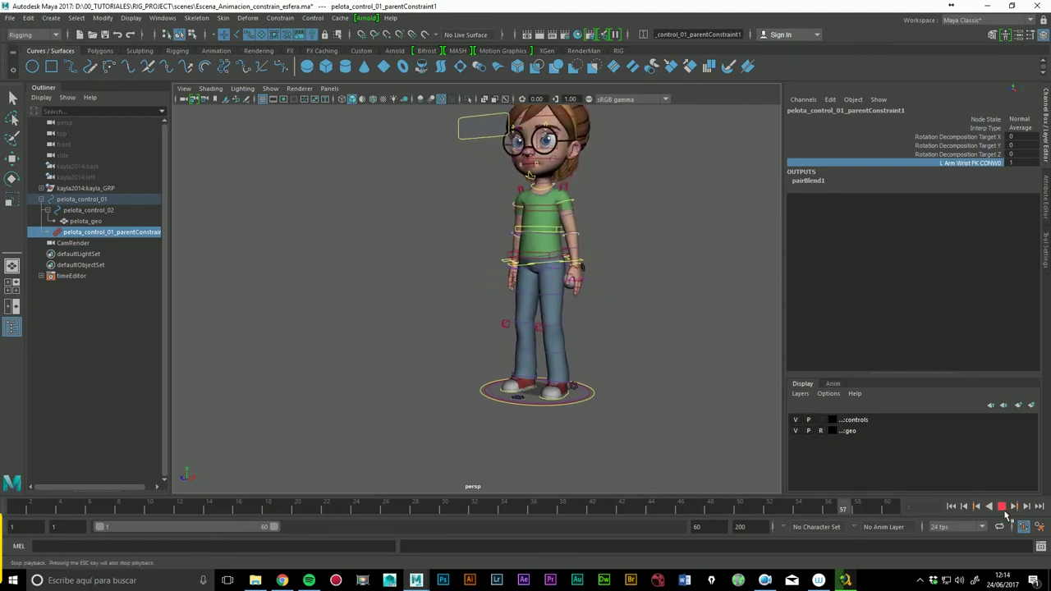
key(Escape)
drag(127, 509, 195, 515)
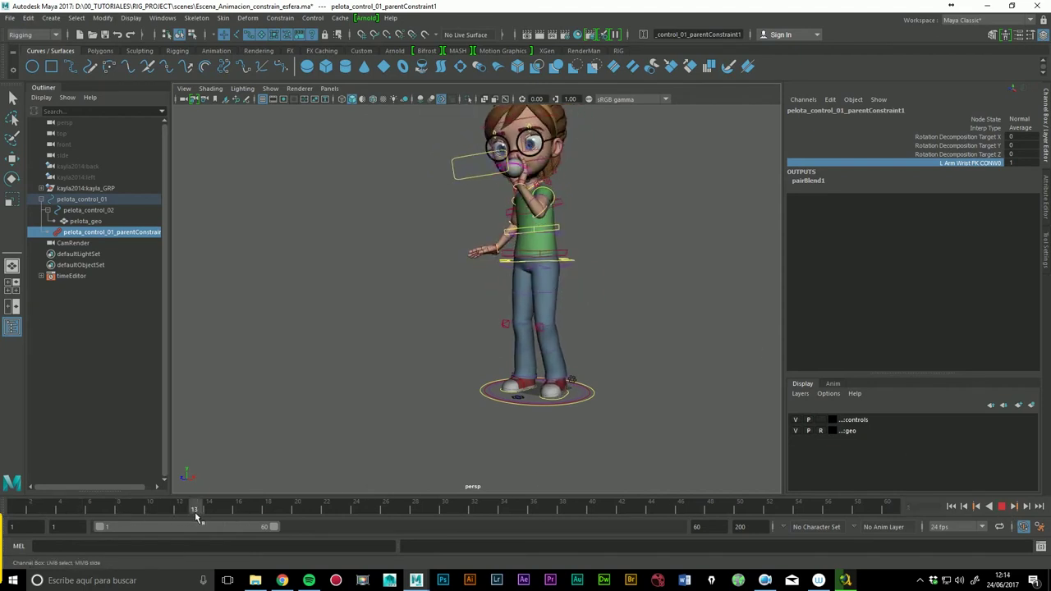
drag(203, 514, 228, 515)
mouse_move(386, 271)
alt+mouse_down()
mouse_move(431, 311)
mouse_move(561, 261)
alt+mouse_up()
scroll(431, 310, up, 5)
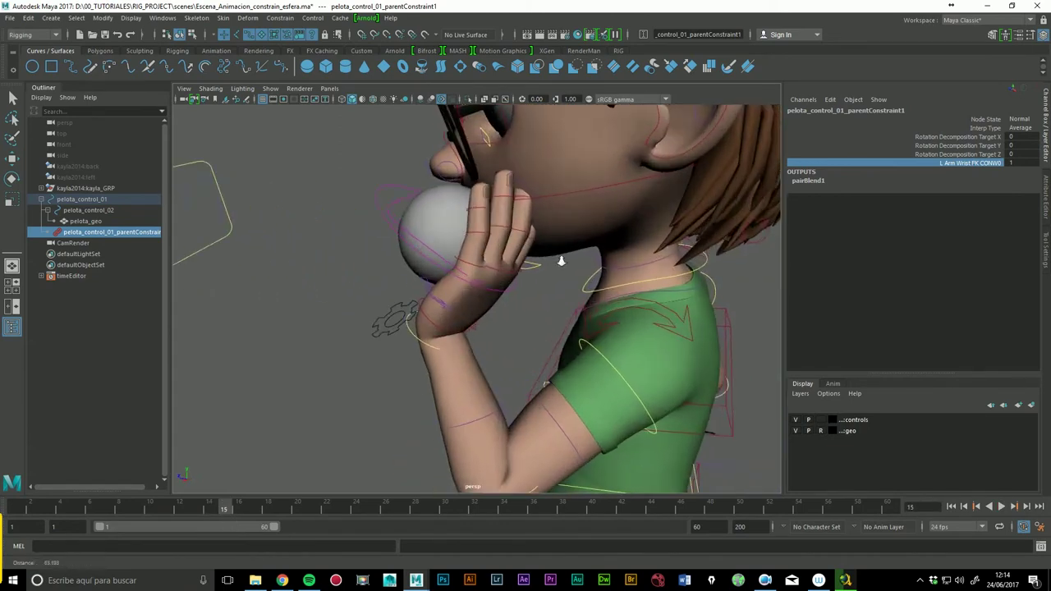
scroll(561, 261, up, 3)
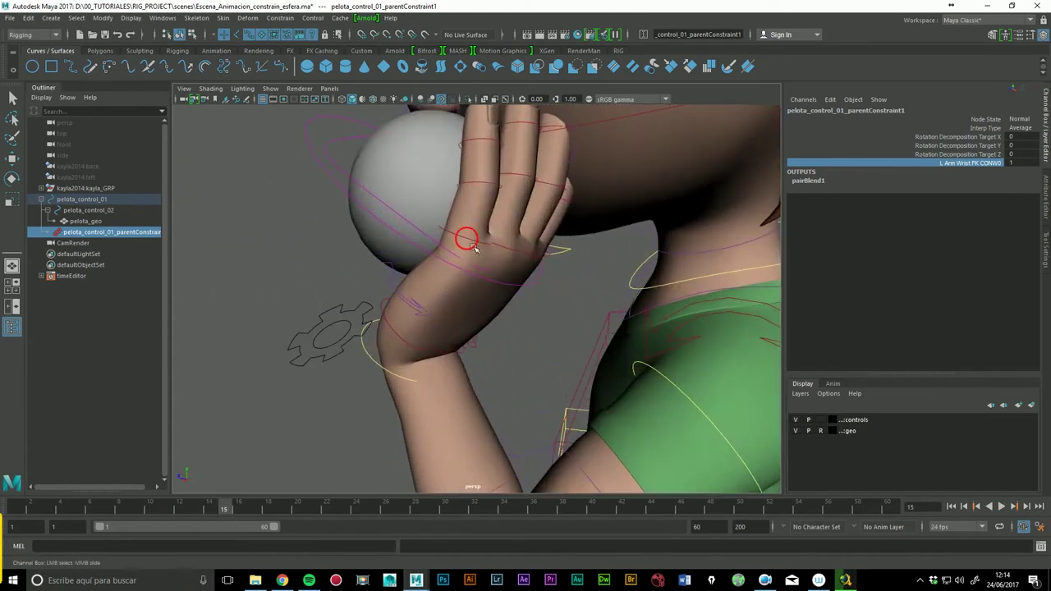
Step: Curl the pinky and ring finger segments around the ball
click(467, 238)
mouse_move(467, 237)
alt+mouse_down()
mouse_move(483, 326)
mouse_move(526, 320)
alt+mouse_up()
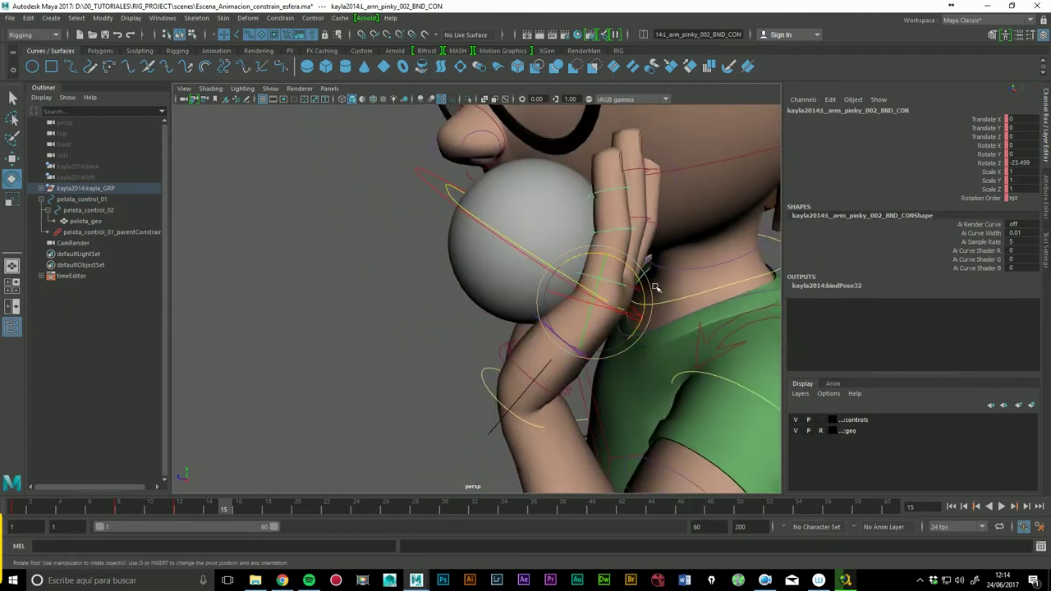
click(666, 246)
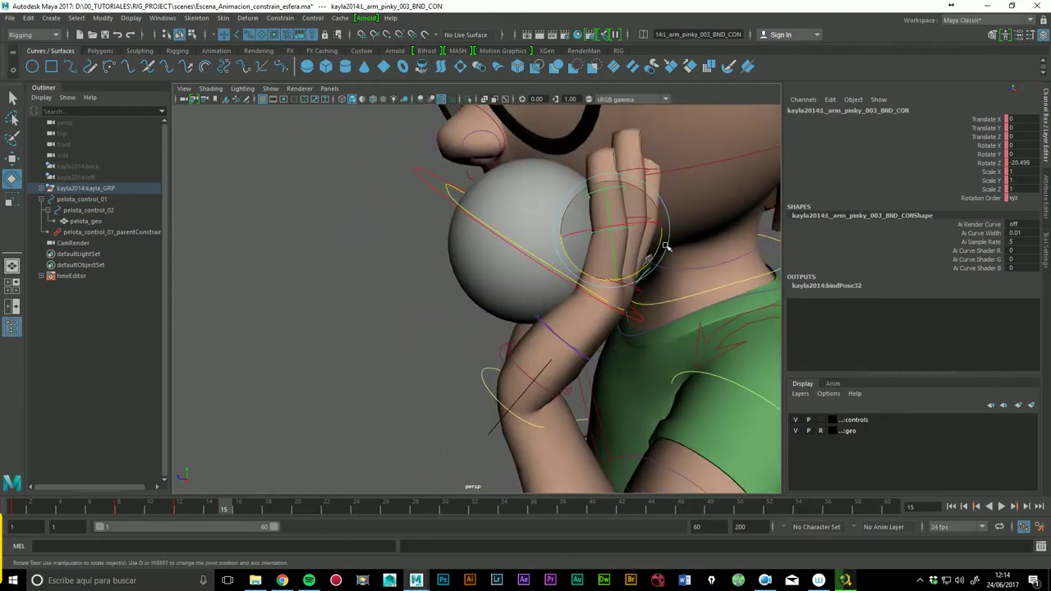
drag(667, 247, 658, 238)
click(336, 232)
click(632, 197)
mouse_move(635, 197)
mouse_down()
mouse_move(646, 200)
mouse_move(645, 187)
mouse_move(465, 251)
mouse_move(448, 197)
mouse_up()
click(465, 251)
click(443, 188)
click(444, 189)
mouse_move(444, 188)
mouse_down()
mouse_move(435, 176)
mouse_move(608, 296)
mouse_move(564, 286)
mouse_up()
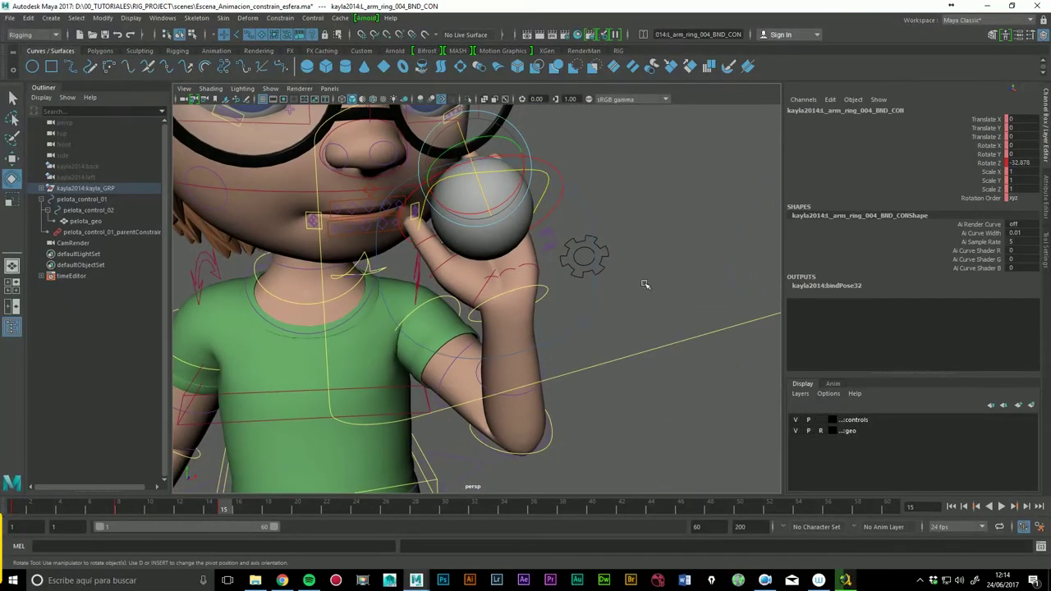
Step: Turn the left wrist so the hand holds the ball upright
click(559, 301)
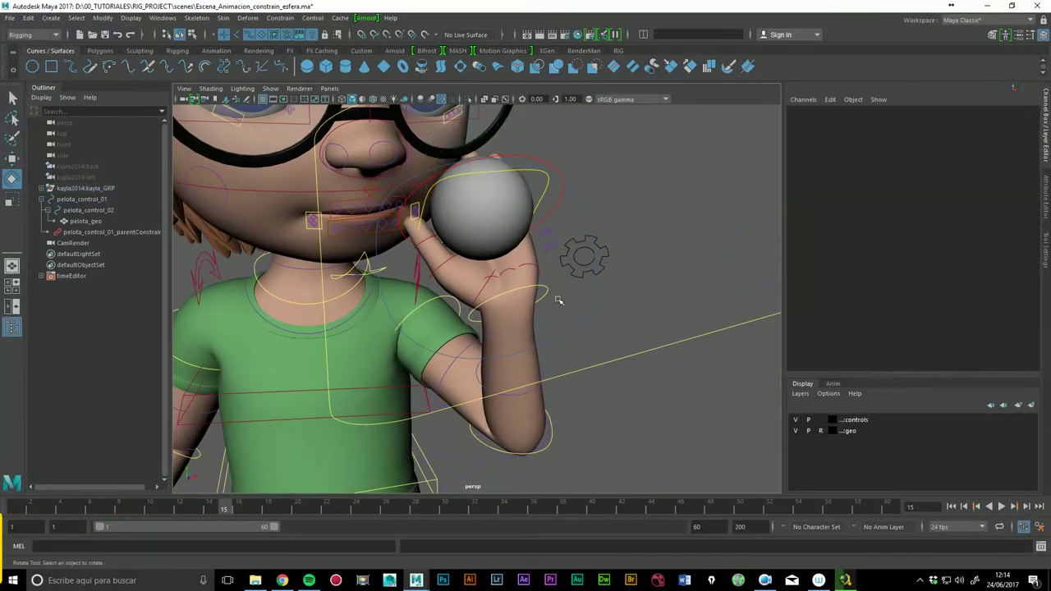
click(560, 301)
mouse_move(562, 317)
mouse_down()
mouse_move(542, 335)
mouse_move(375, 313)
mouse_up()
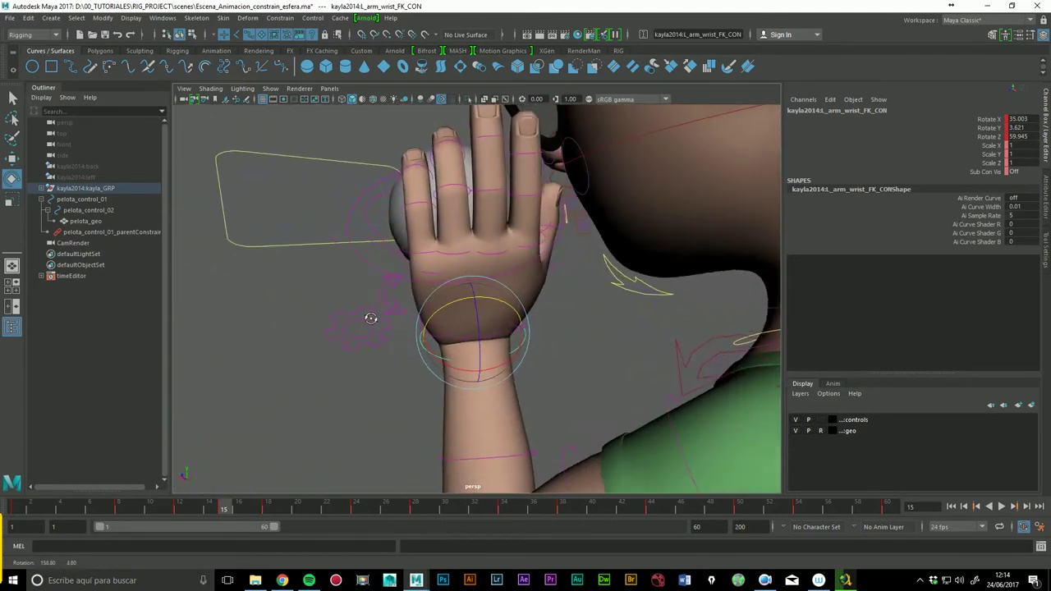
Step: Bend the middle finger, index finger and thumb joints around the ball
click(488, 187)
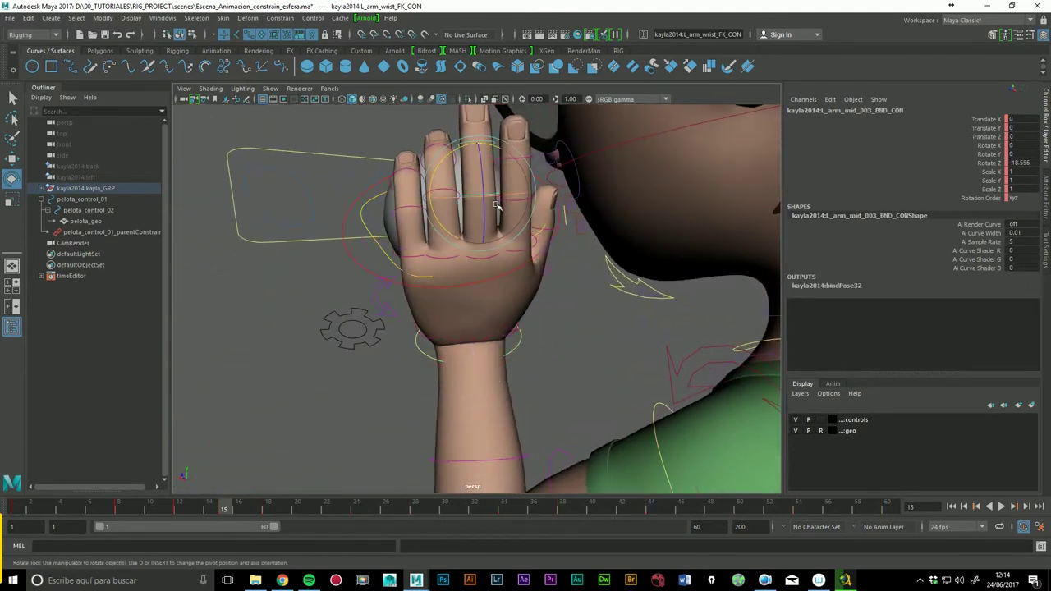
click(486, 150)
click(486, 150)
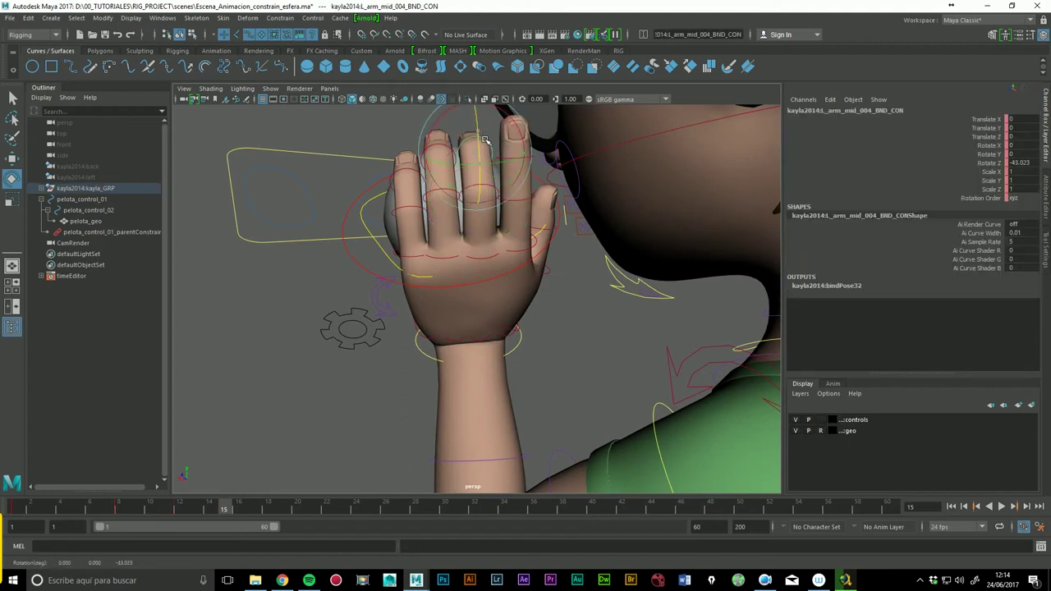
click(534, 218)
drag(534, 215, 548, 173)
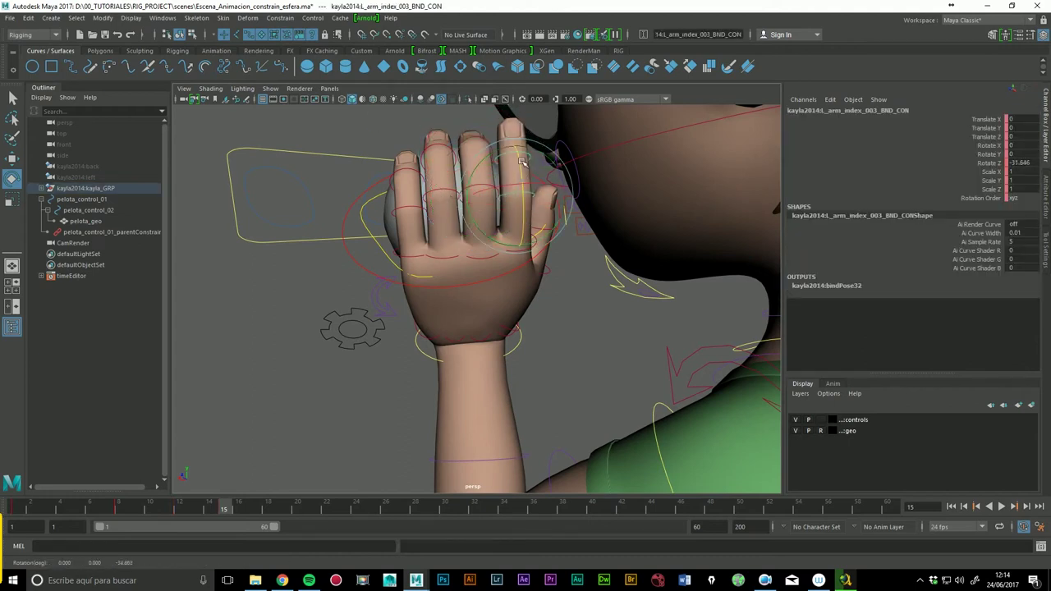
click(547, 171)
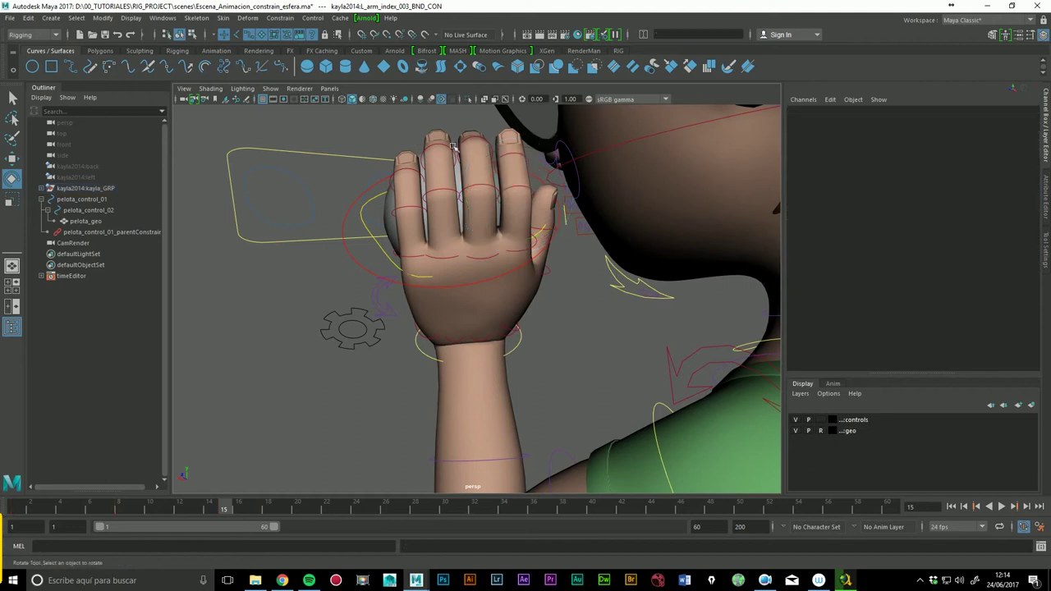
click(526, 161)
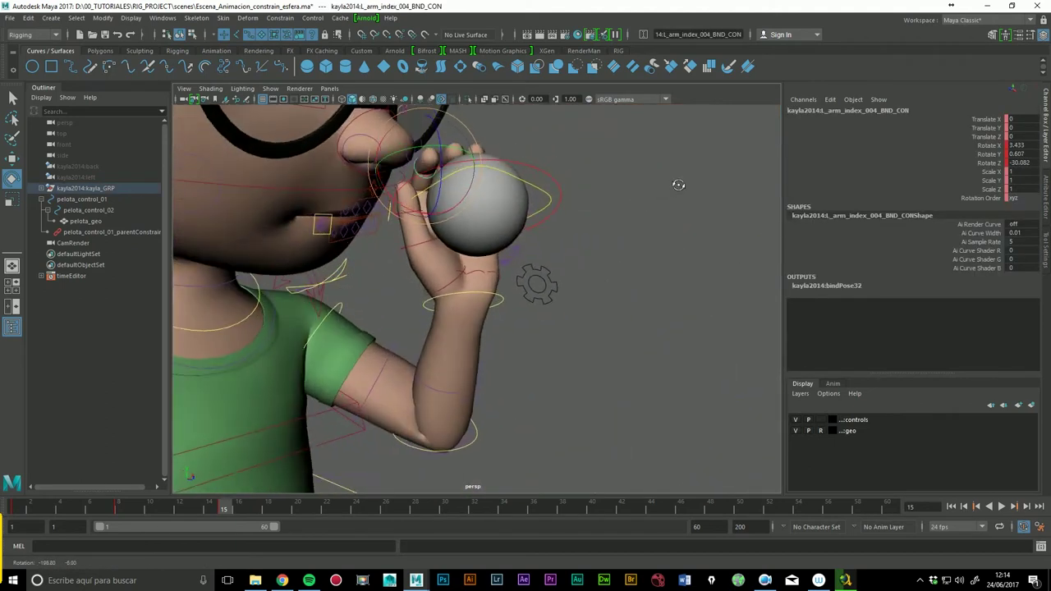
click(452, 247)
mouse_move(453, 246)
mouse_down()
mouse_move(415, 202)
mouse_move(391, 191)
mouse_up()
click(585, 259)
click(415, 170)
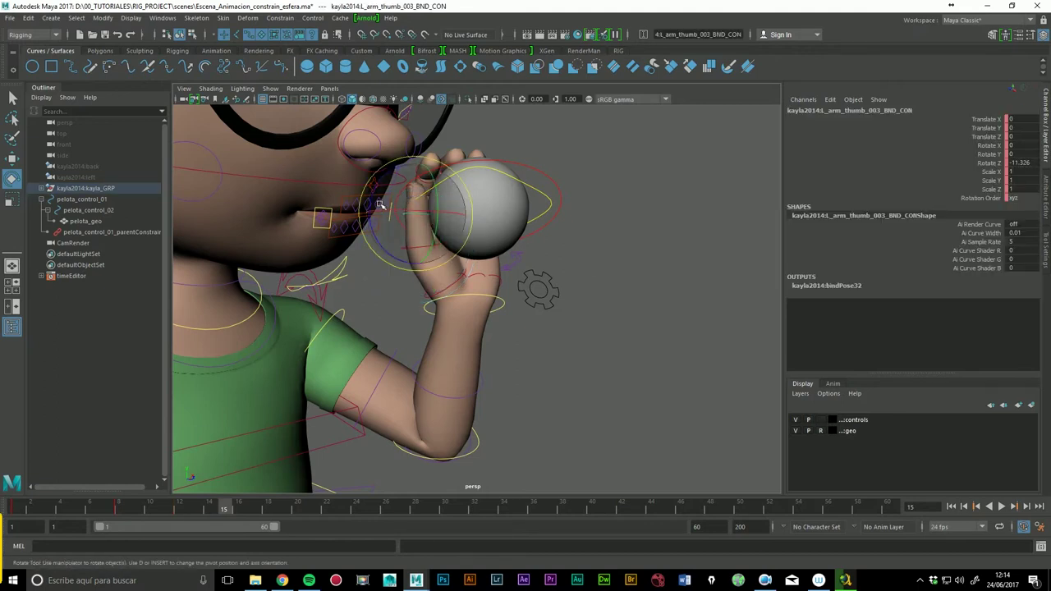
Step: Scrub through the frames and reframe the view to review the grab
alt+drag(638, 186, 571, 316)
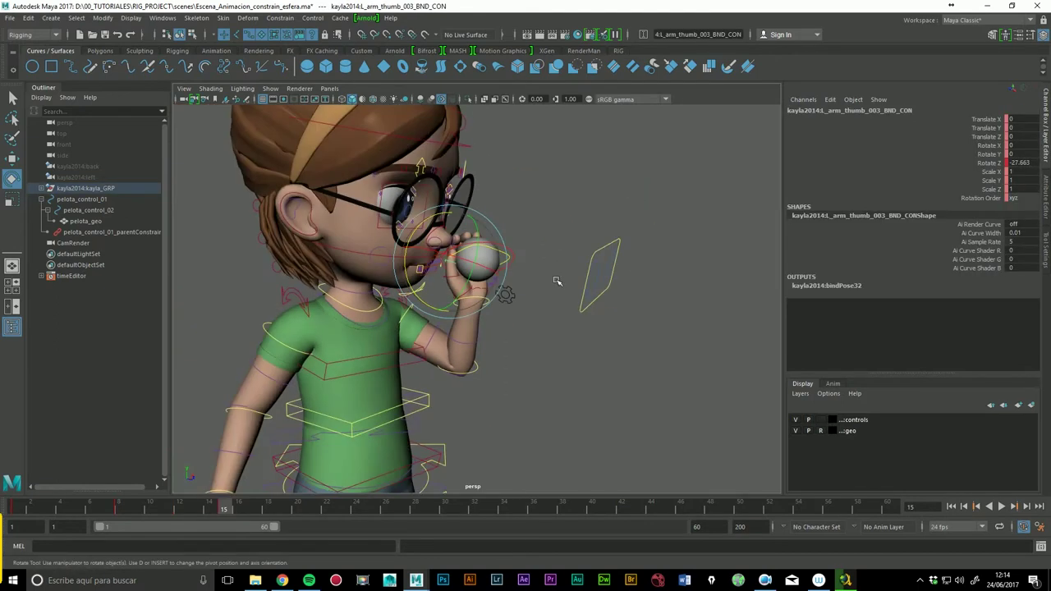
mouse_move(218, 510)
mouse_down()
mouse_move(203, 499)
mouse_move(580, 488)
mouse_up()
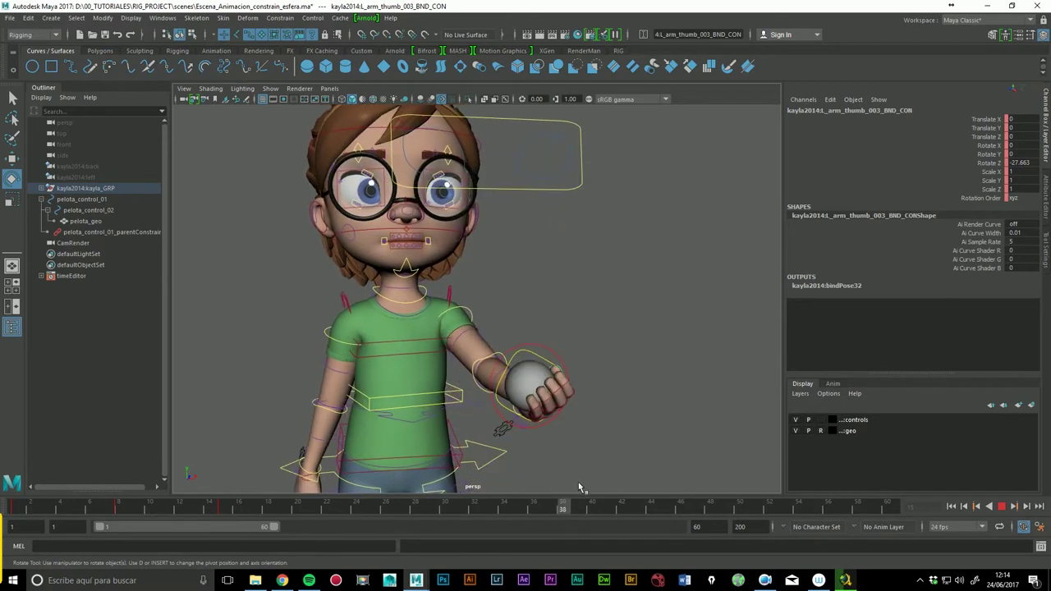
alt+right_drag(587, 271, 330, 292)
alt+drag(580, 328, 535, 328)
alt+middle_drag(547, 276, 547, 272)
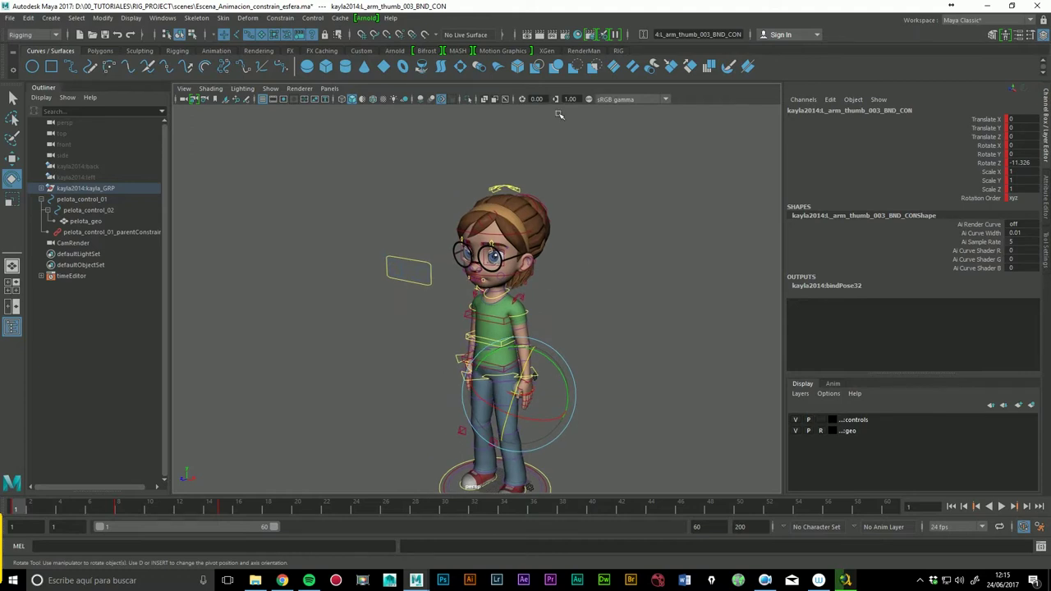
Step: Inspect the wrist weight on the ball's parent constraint, then select pelota_control_01
click(81, 234)
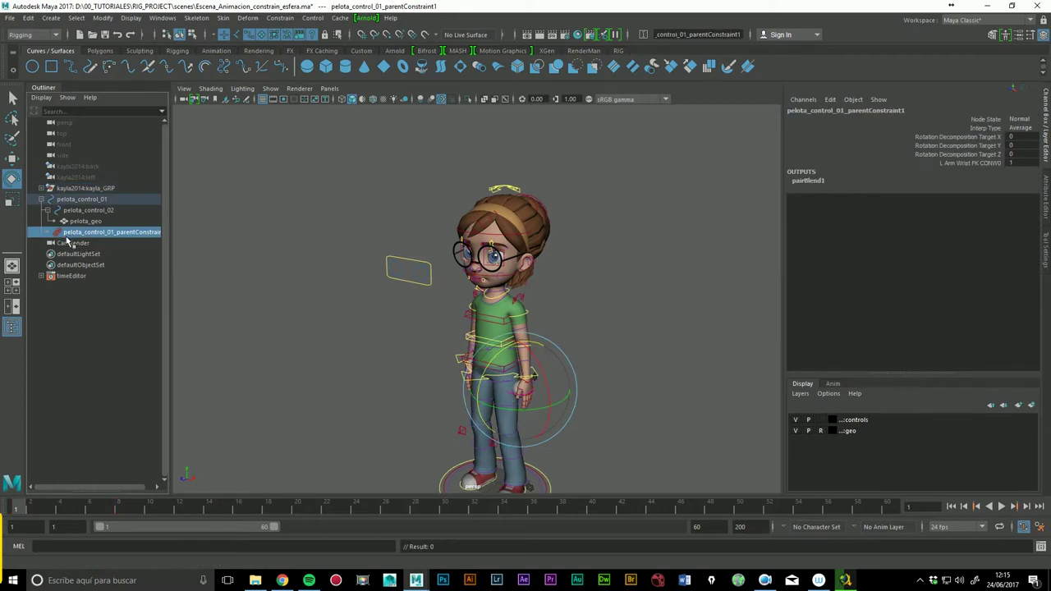
click(984, 164)
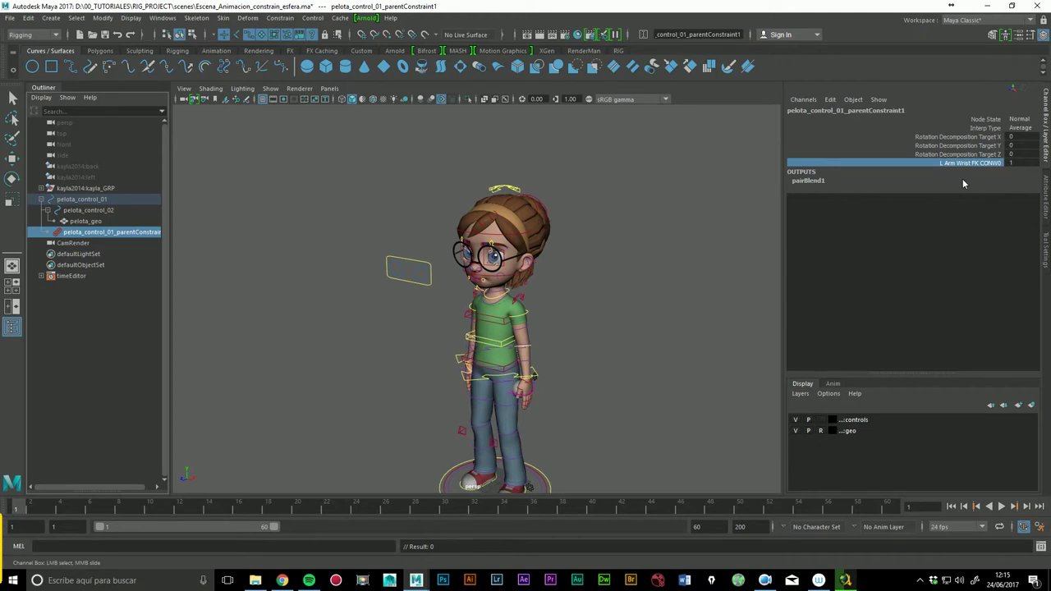
click(82, 201)
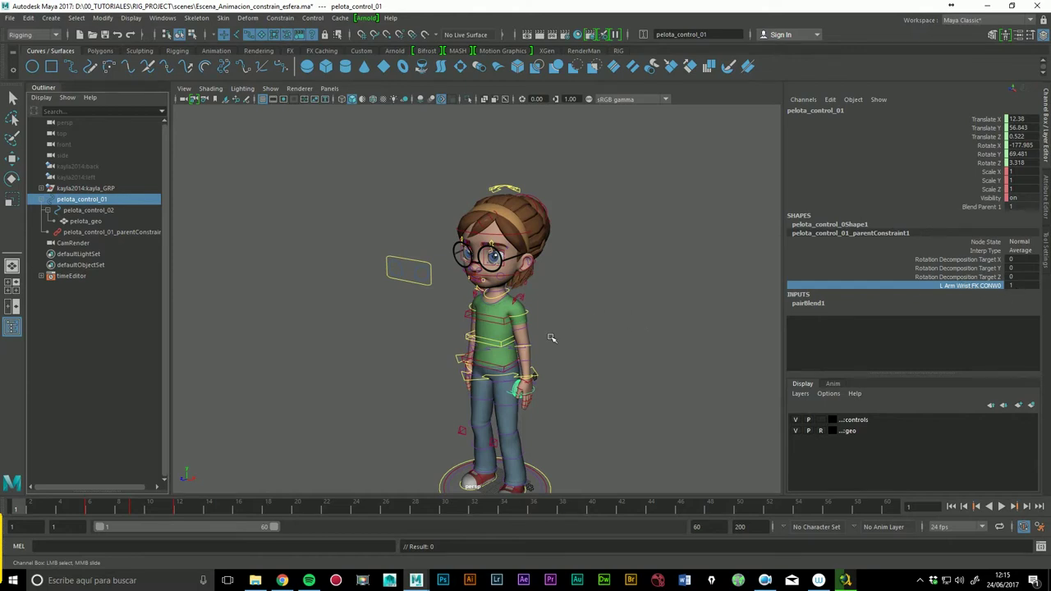
Step: Check the wrist FK control, then reselect pelota_control_01 and open the Channel Box Edit menu
alt+drag(551, 337, 493, 312)
alt+drag(536, 246, 510, 272)
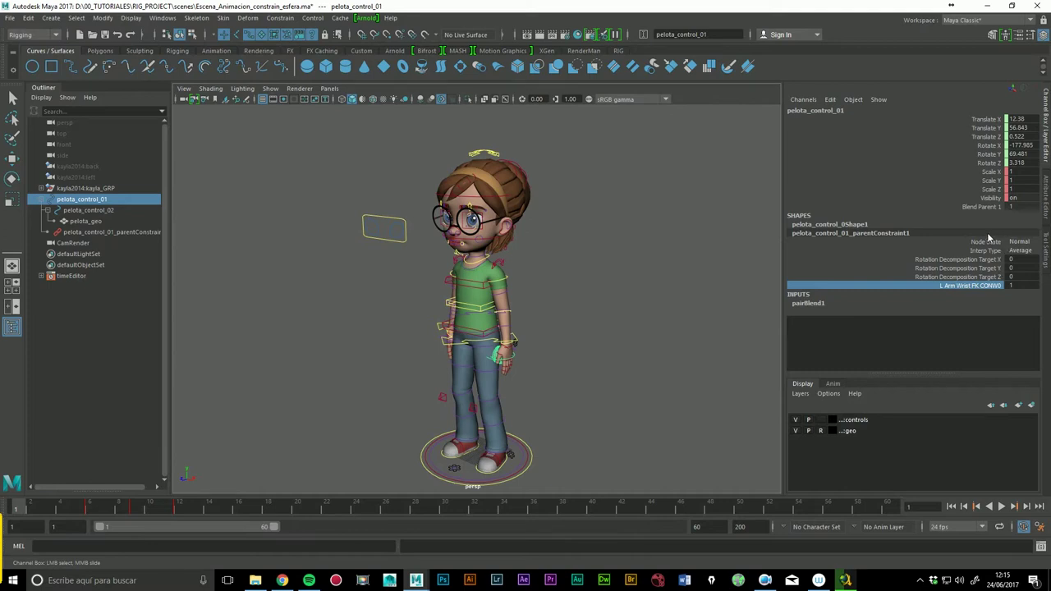
mouse_move(629, 352)
alt+mouse_down()
mouse_move(656, 358)
mouse_move(660, 340)
mouse_move(625, 326)
mouse_move(629, 345)
mouse_move(674, 340)
alt+mouse_up()
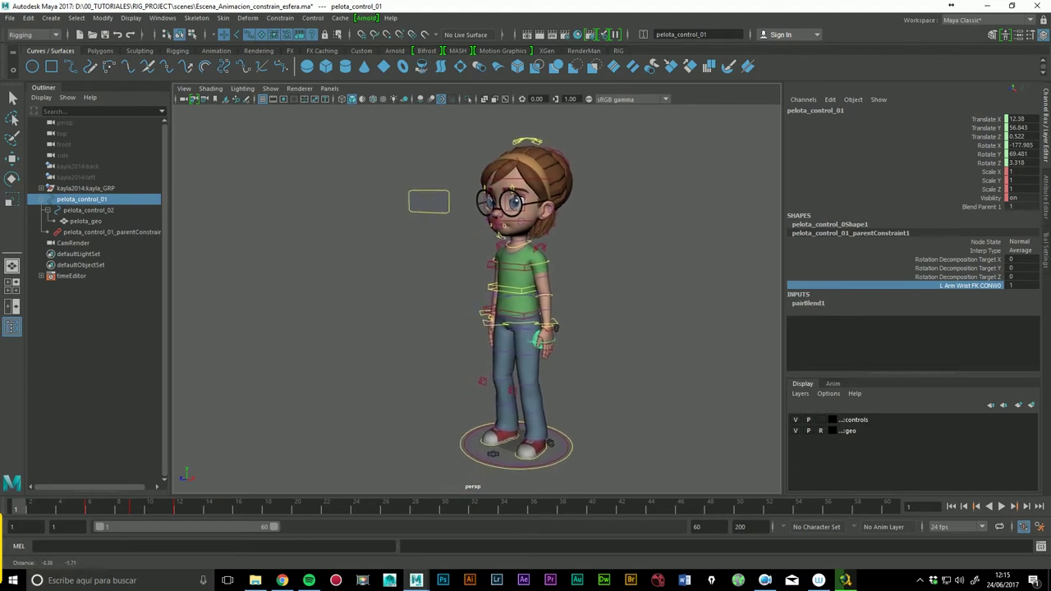
click(693, 343)
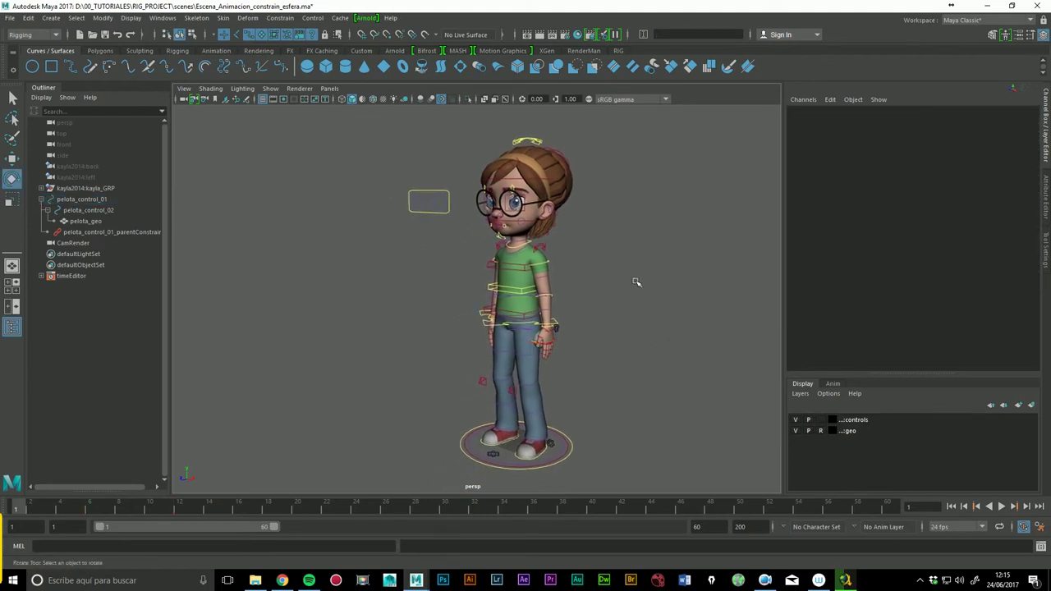
scroll(646, 337, up, 5)
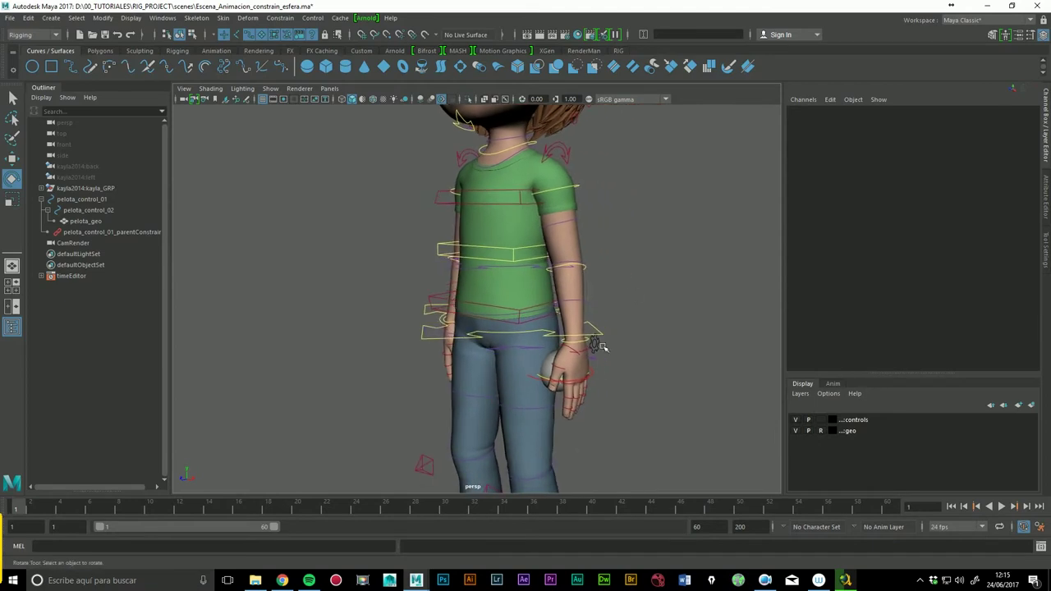
click(591, 349)
mouse_move(638, 267)
alt+mouse_down()
mouse_move(617, 243)
mouse_move(652, 319)
alt+mouse_up()
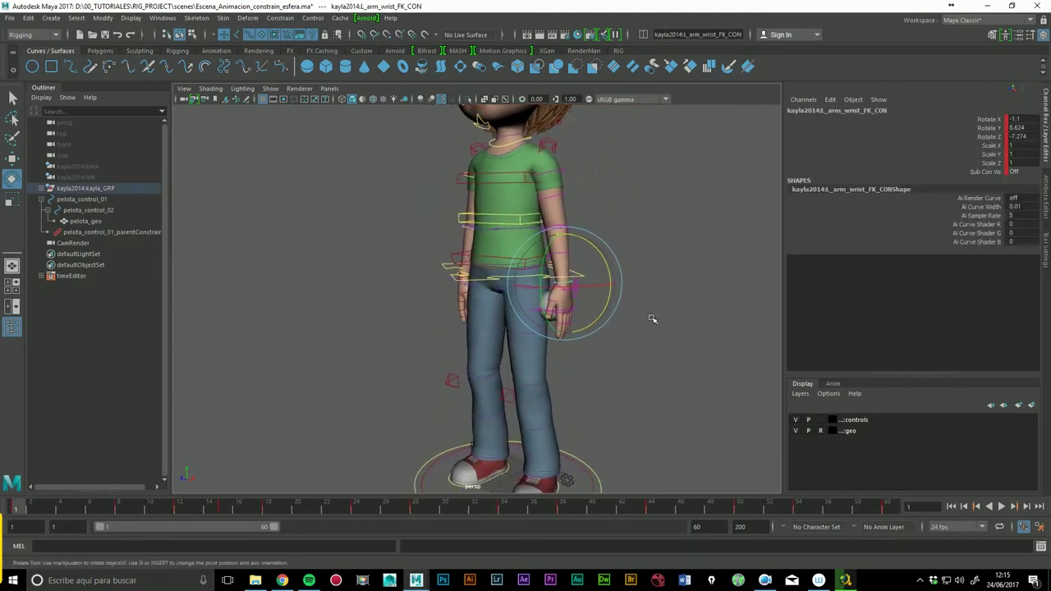
click(102, 200)
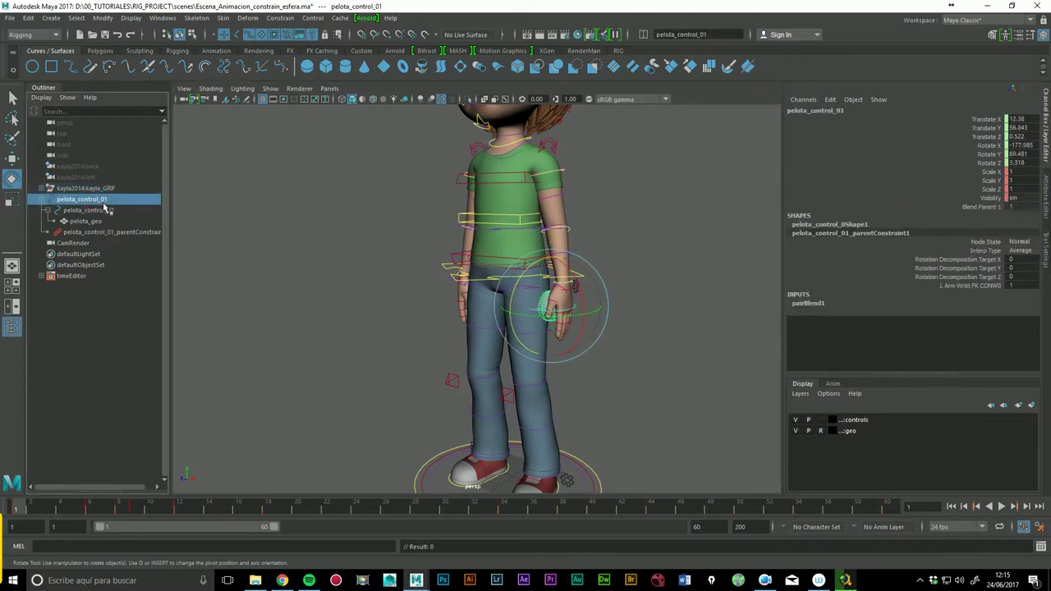
click(831, 99)
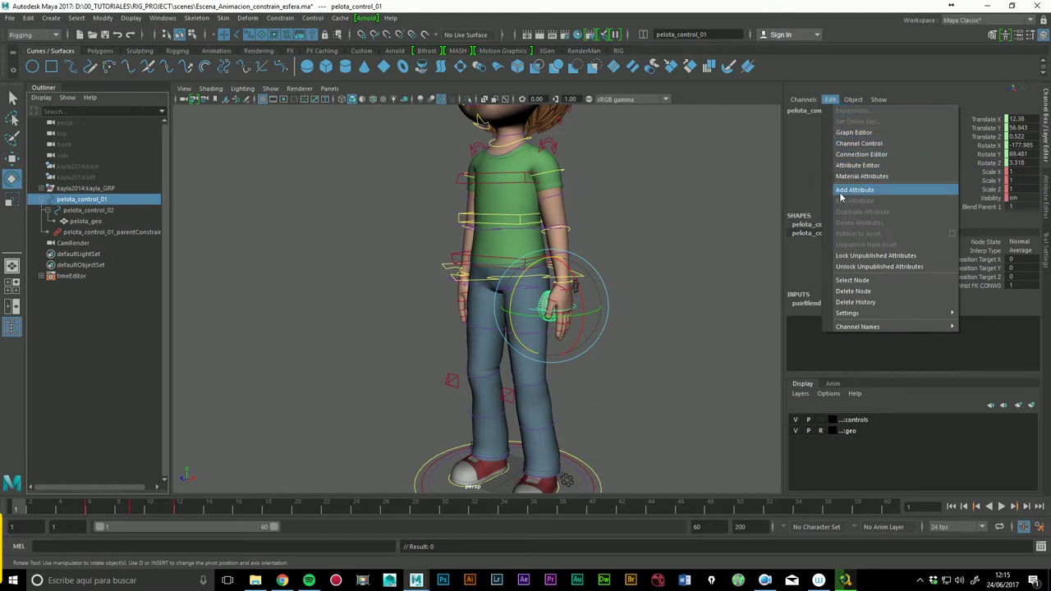
Step: Add the float attribute Pelota_Mano to pelota_control_01 with minimum 0, maximum 1, default 0
click(865, 192)
drag(501, 195, 456, 179)
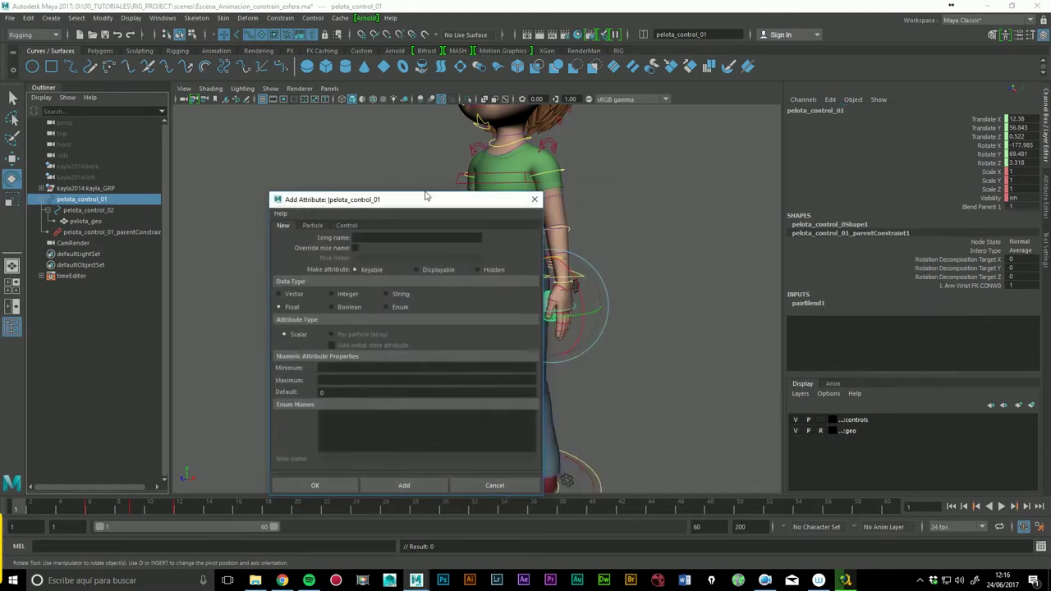
click(434, 220)
text(Pelota_Mano)
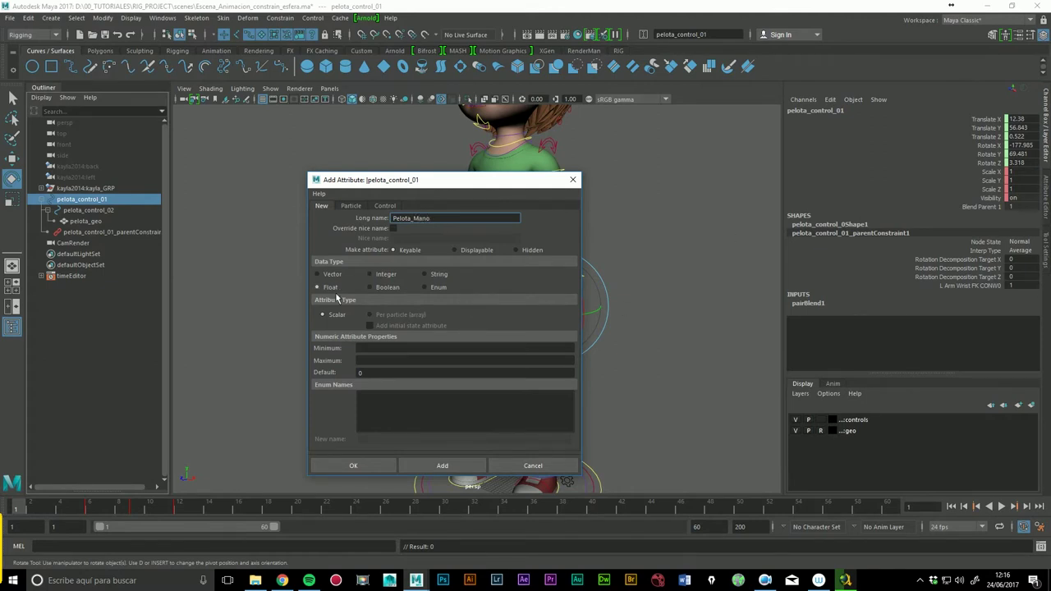
click(376, 353)
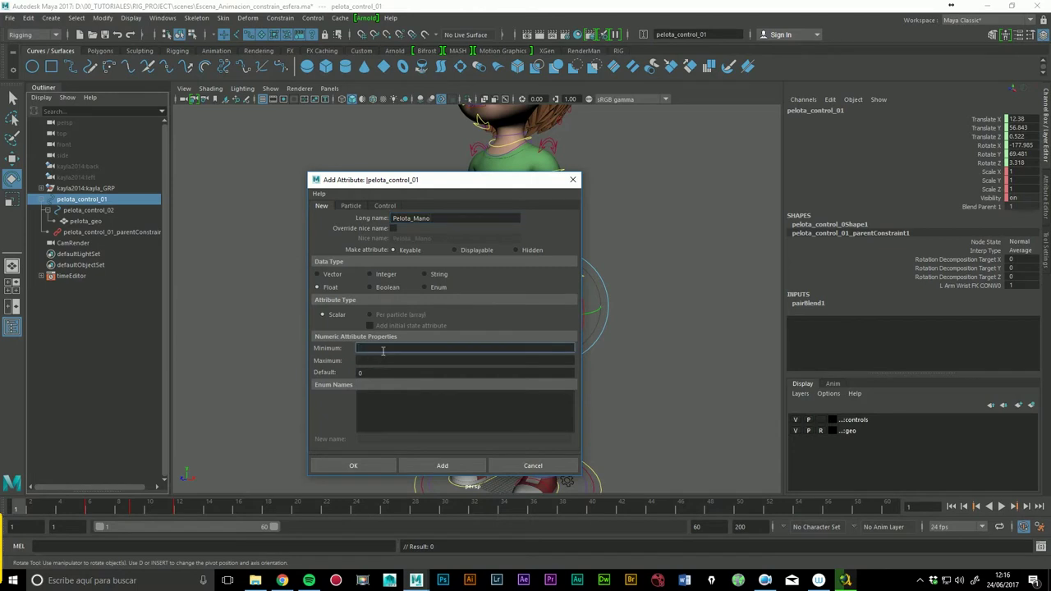
text(0)
click(373, 361)
text(10)
key(BackSpace)
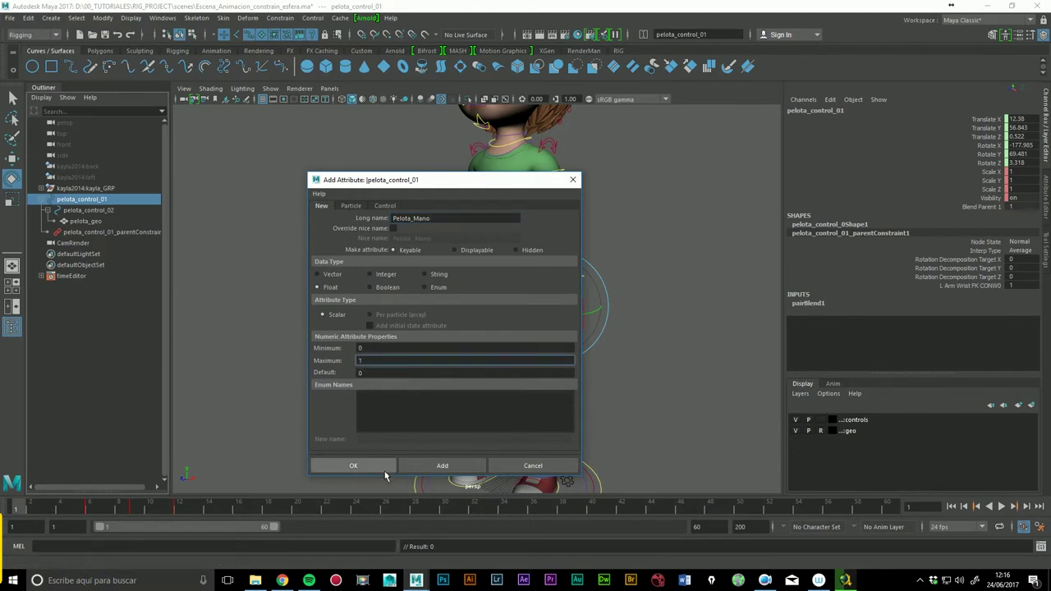
click(380, 469)
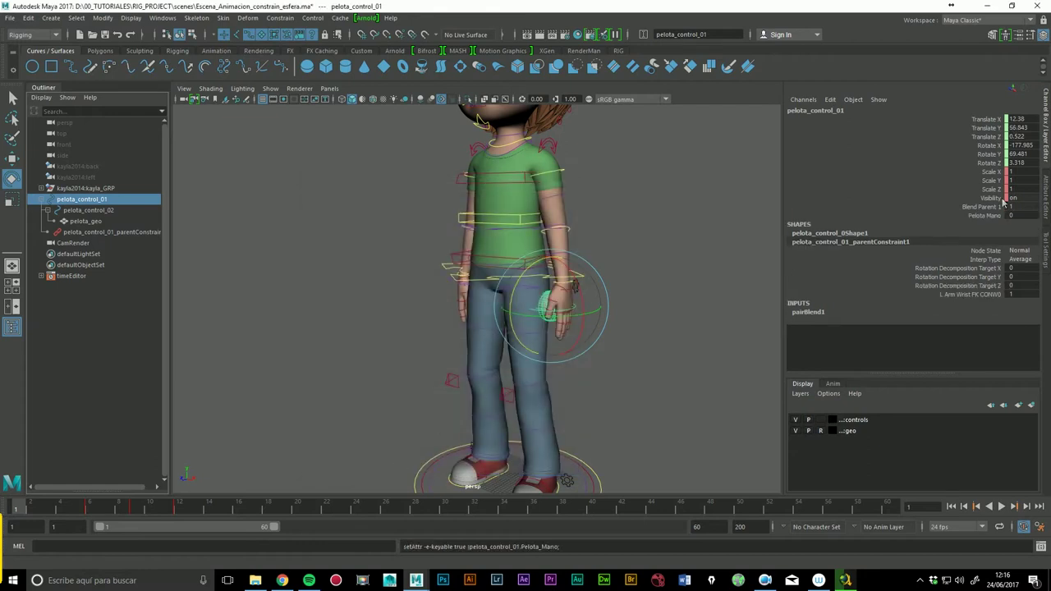
click(983, 217)
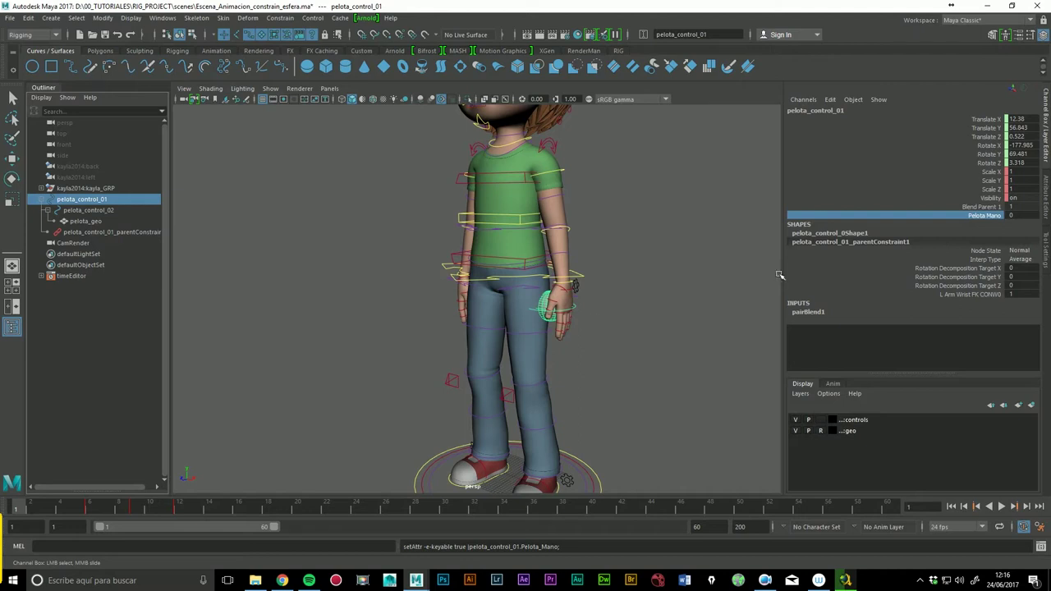
click(965, 297)
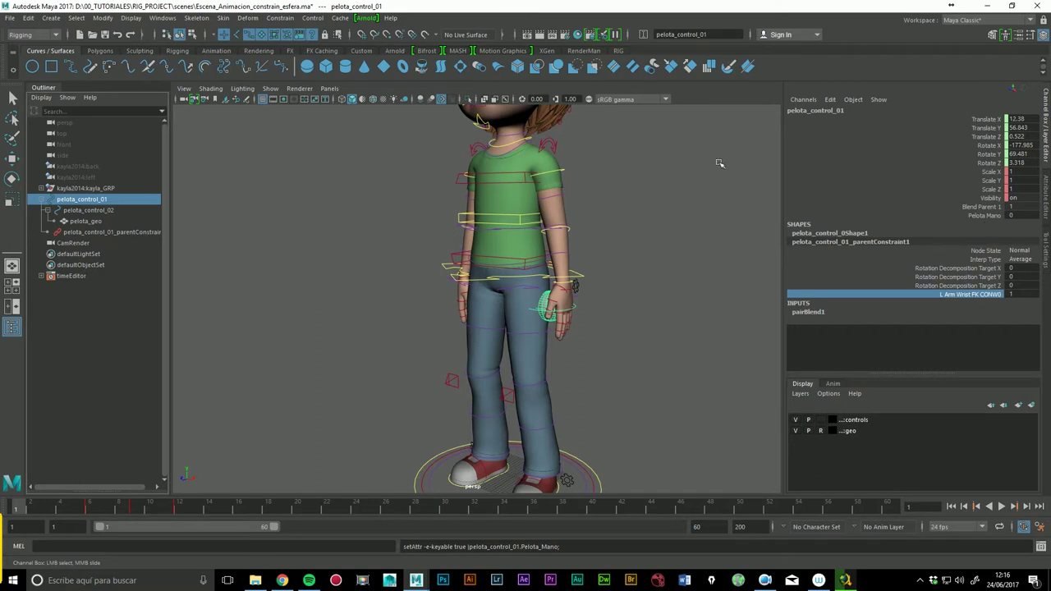
click(979, 215)
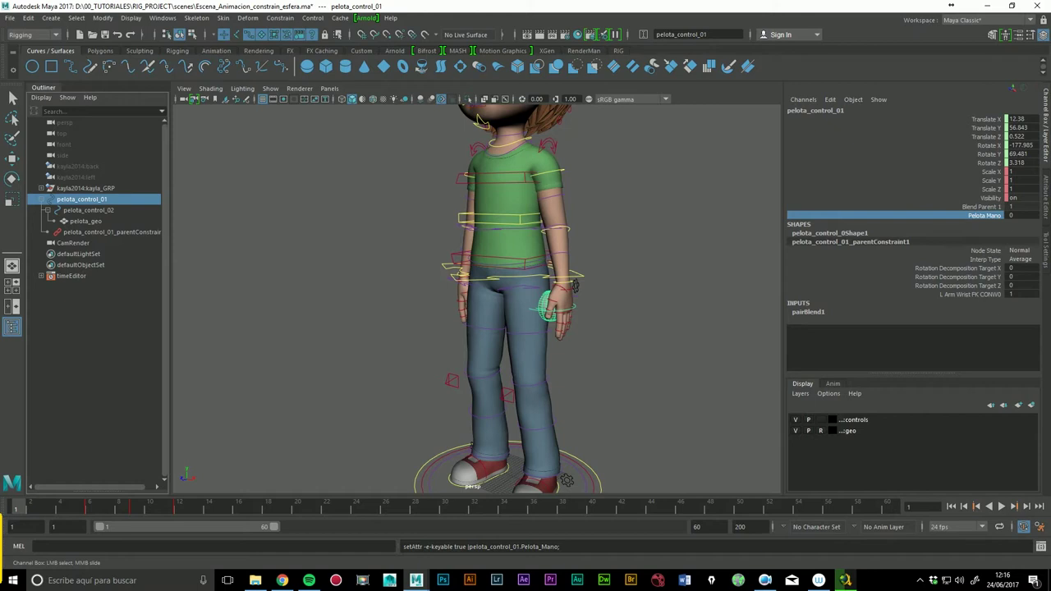
click(962, 295)
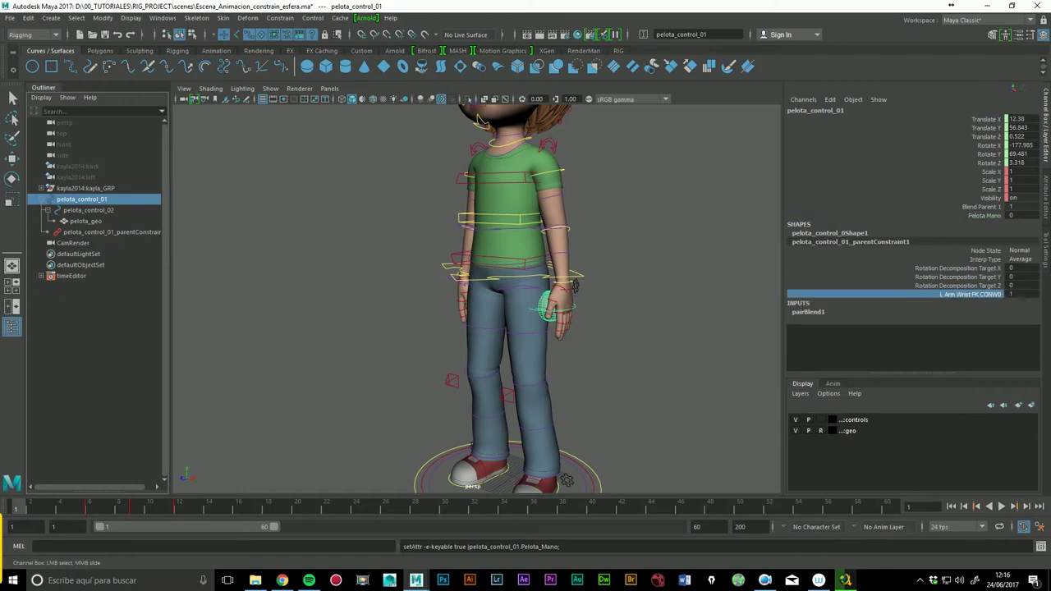
click(128, 234)
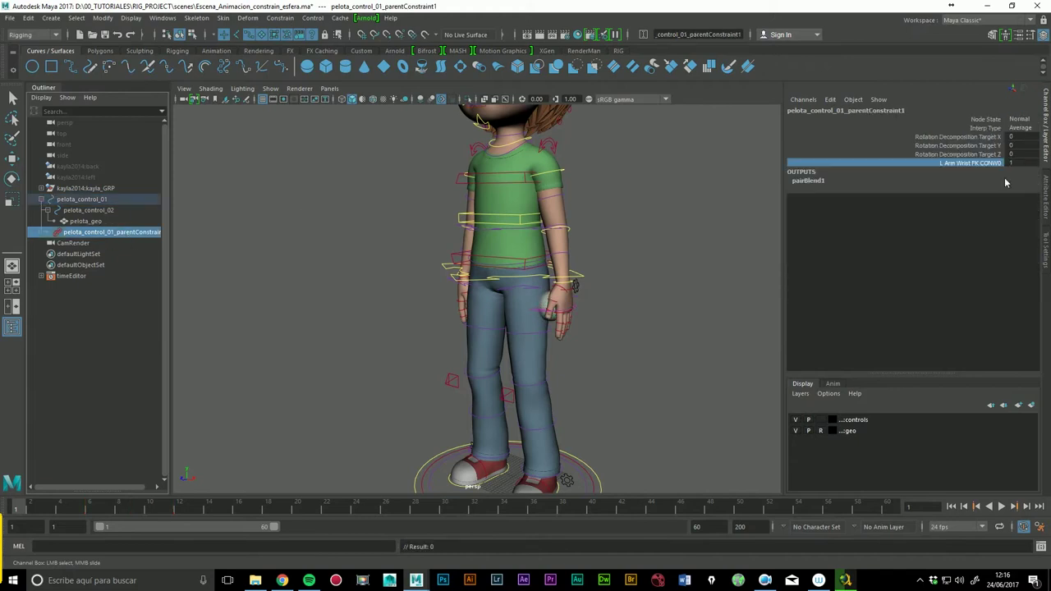
click(105, 202)
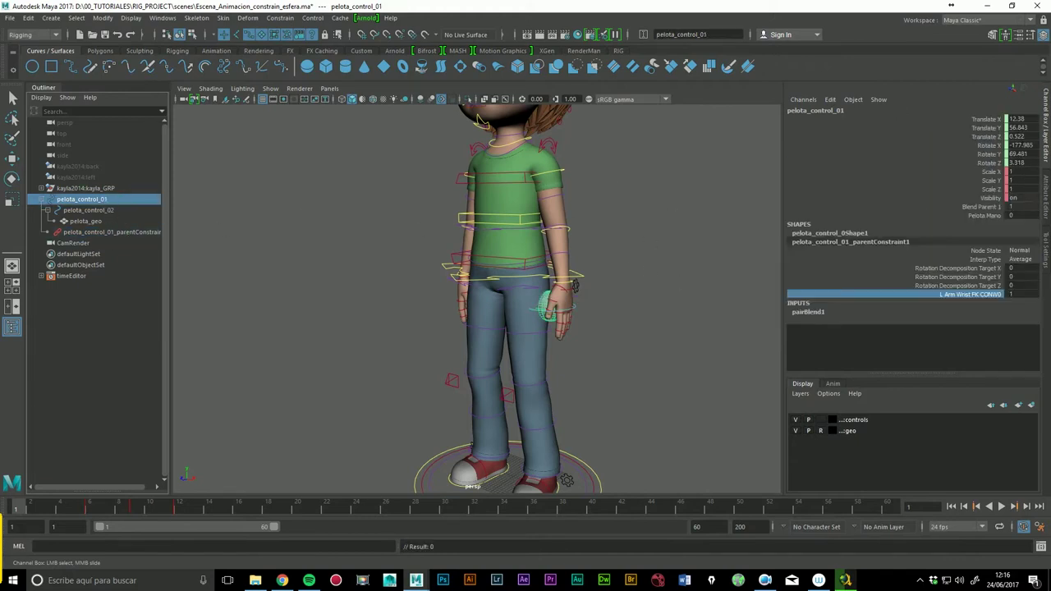
click(982, 215)
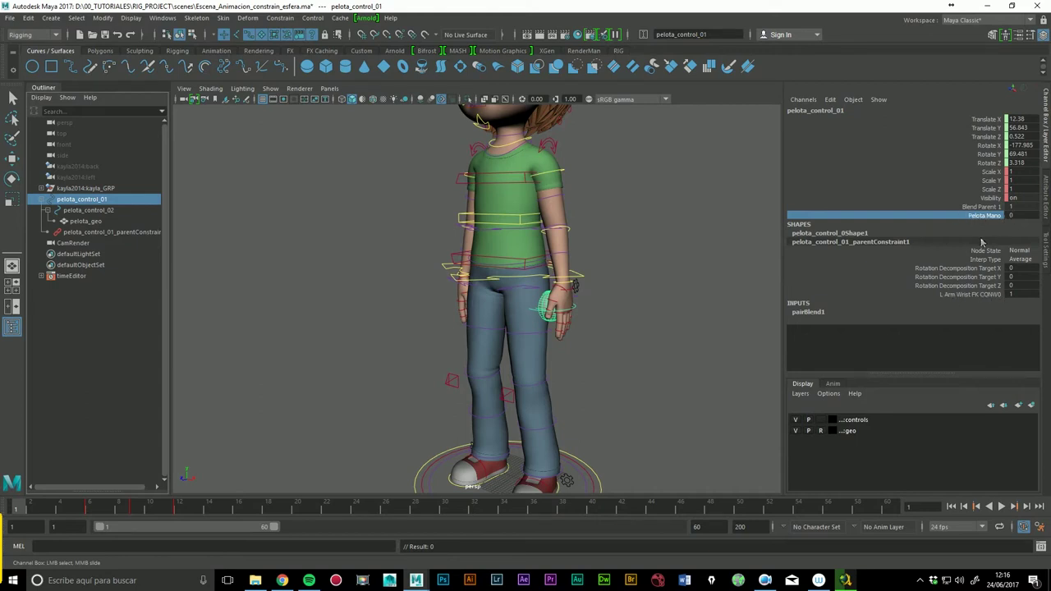
click(832, 100)
click(832, 100)
Step: Open Set Driven Key, load pelota_control_01 as driver, and select its parent constraint in the Outliner
click(837, 103)
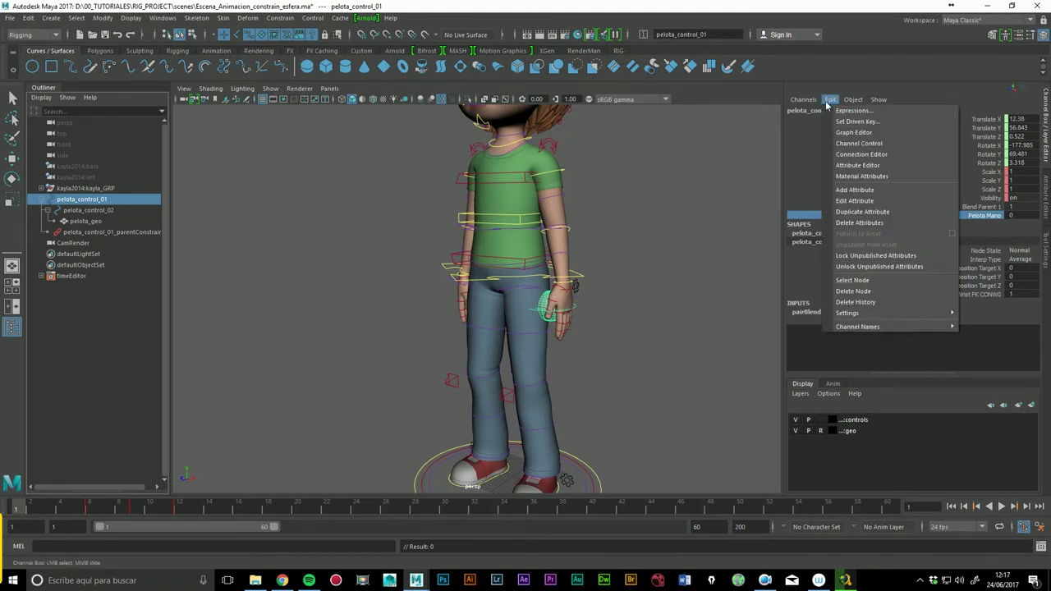
click(877, 122)
drag(424, 204, 260, 136)
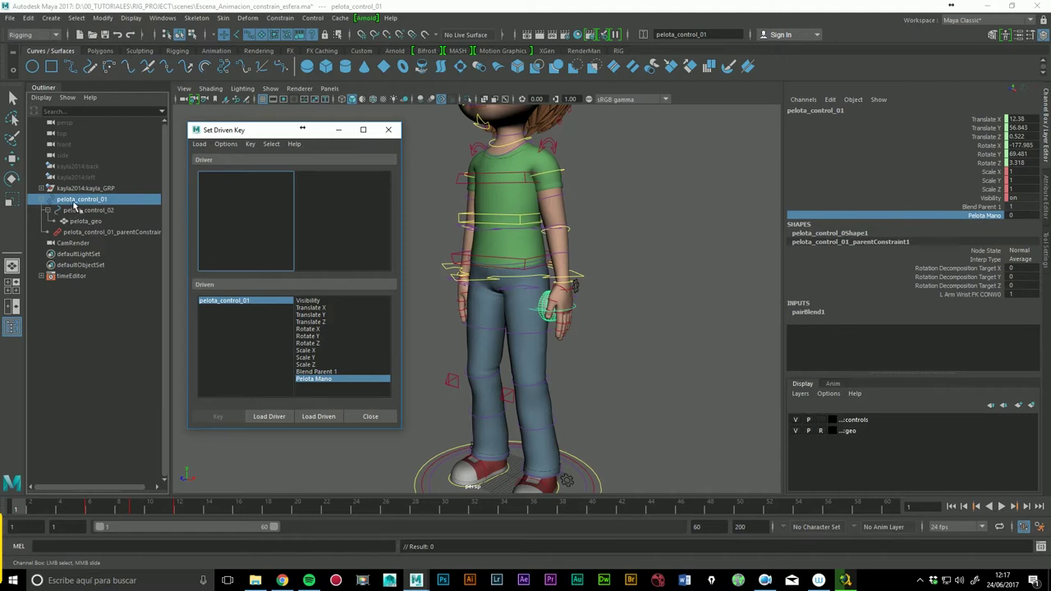
click(270, 417)
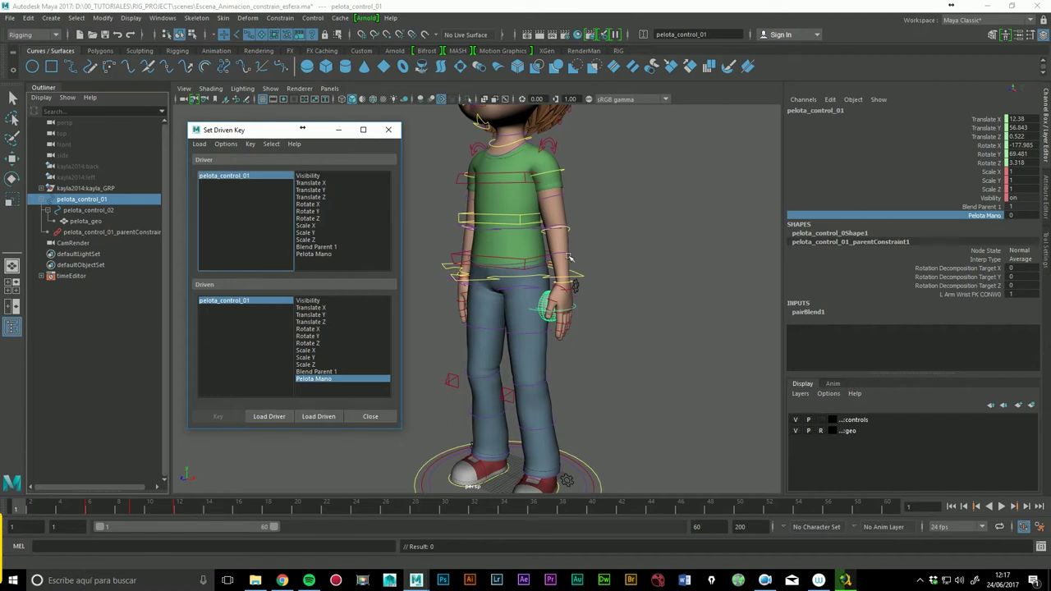
click(82, 233)
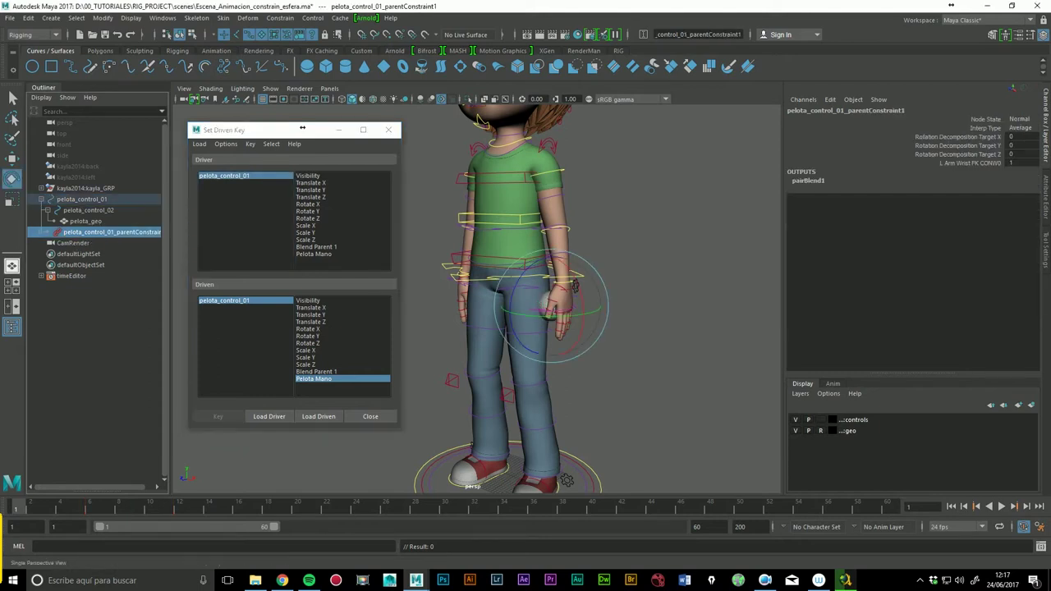
Step: Load the parent constraint as driven and pair Pelota Mano with the L Arm Wrist FK CONW0 weight
click(321, 421)
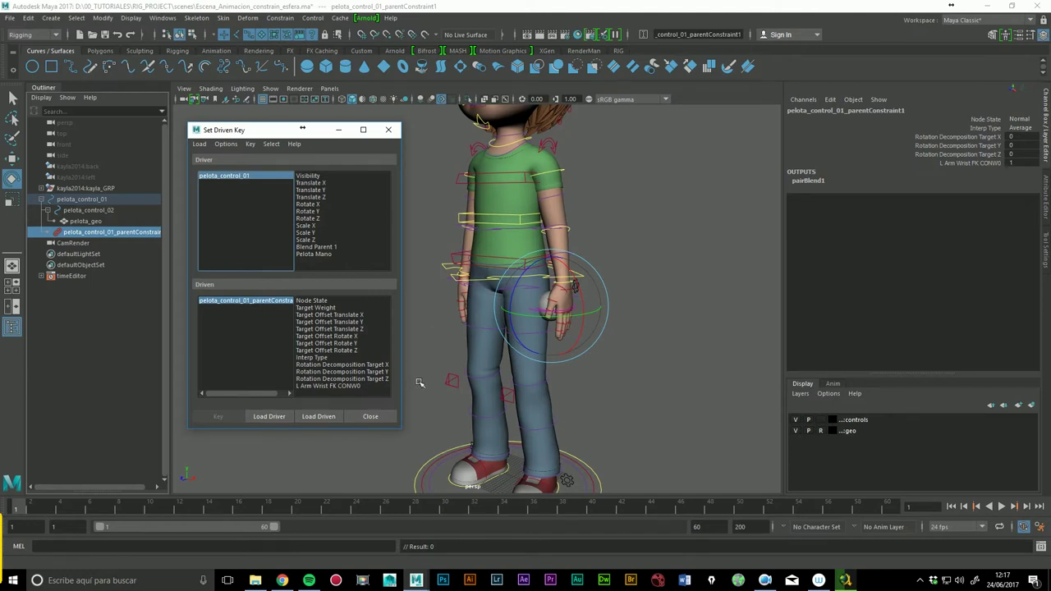
drag(302, 129, 299, 127)
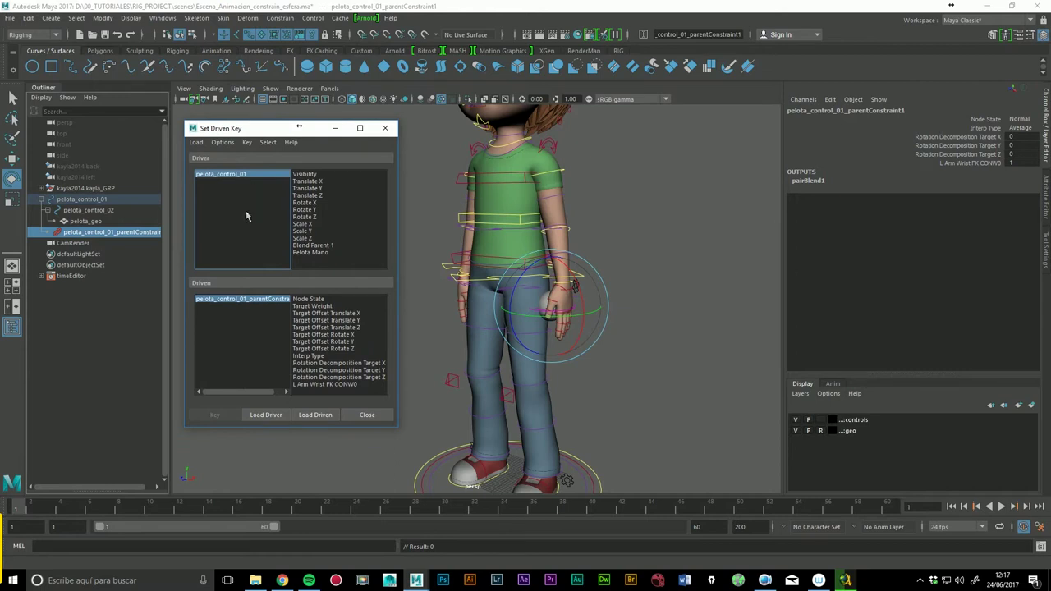
click(234, 182)
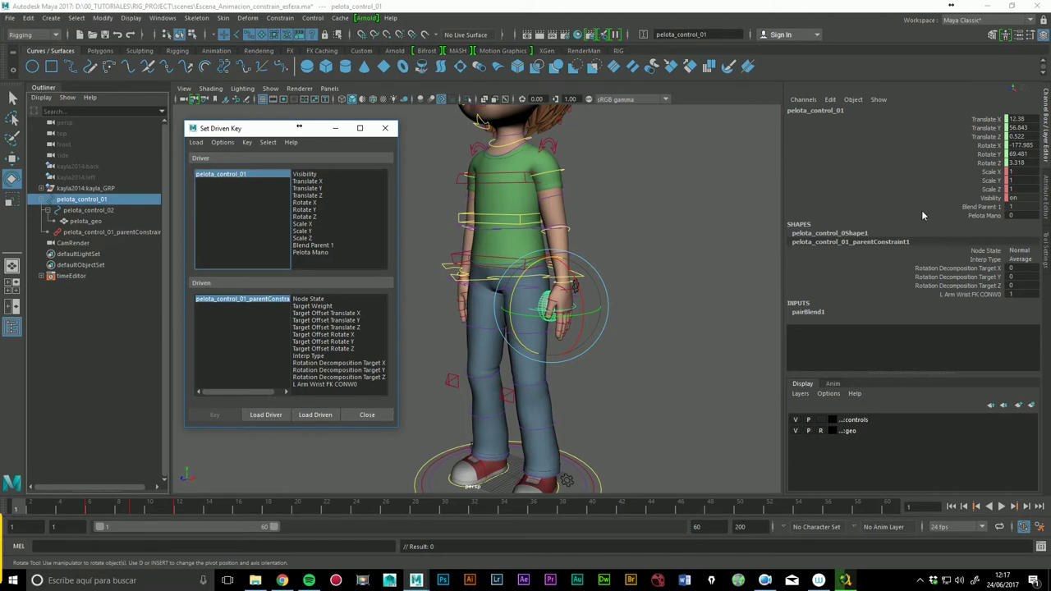
click(307, 252)
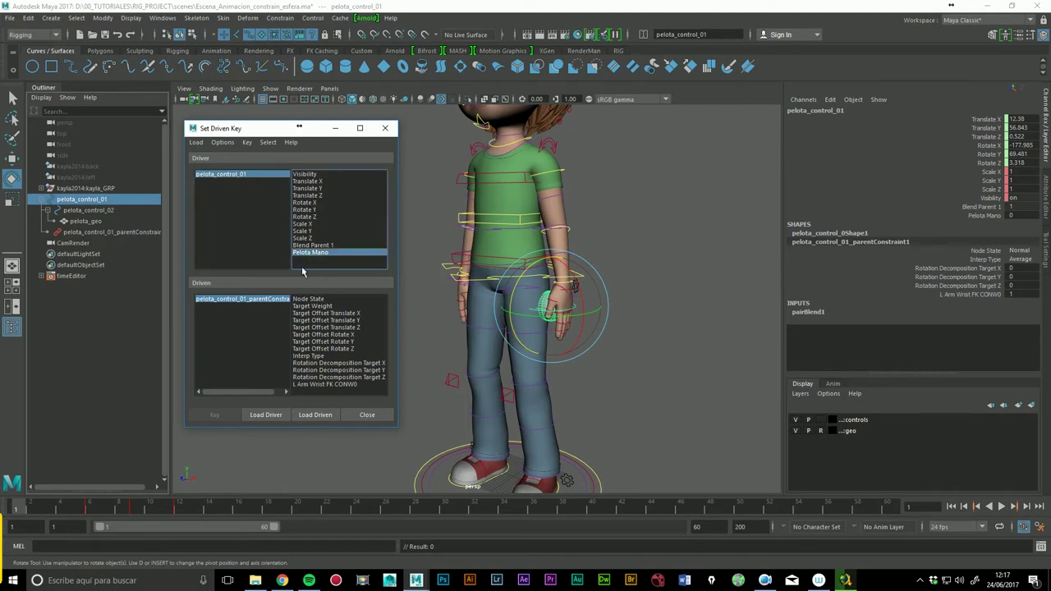
click(246, 302)
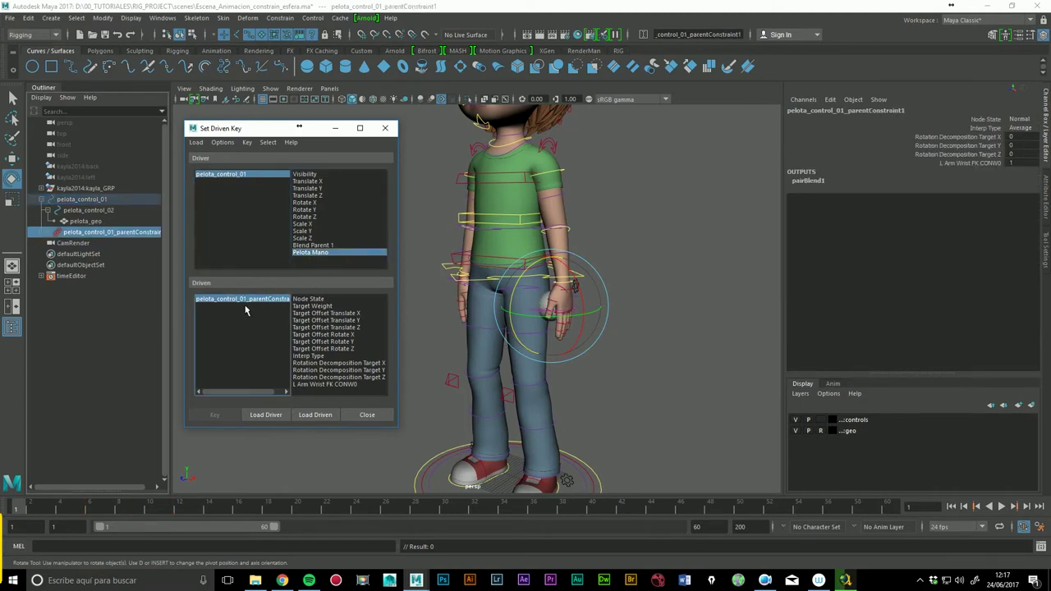
click(320, 385)
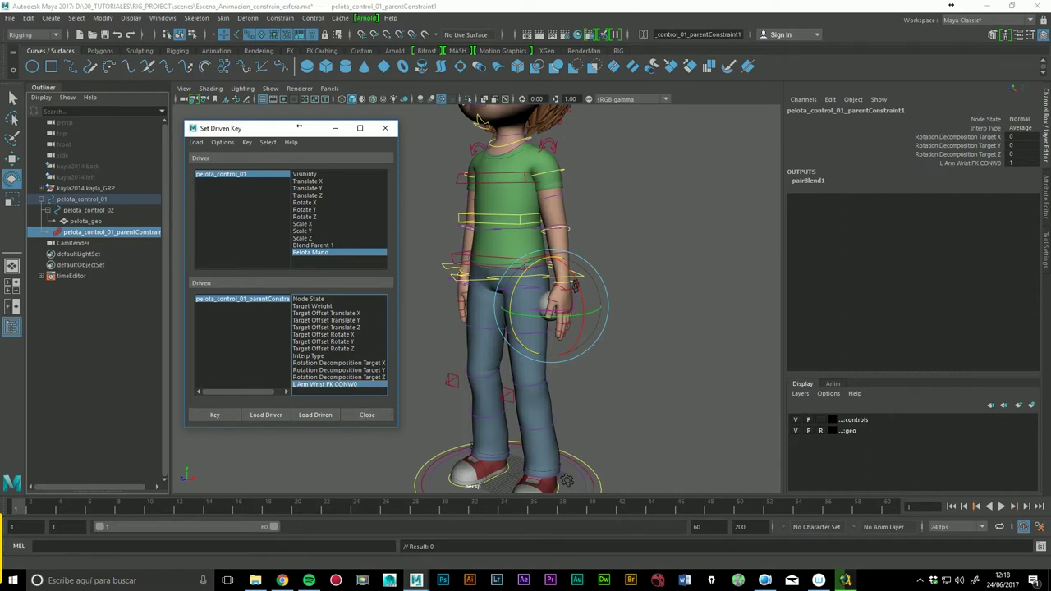
Step: Set the parent constraint's L Arm Wrist FK CONW0 weight to 0 in the Channel Box
click(239, 176)
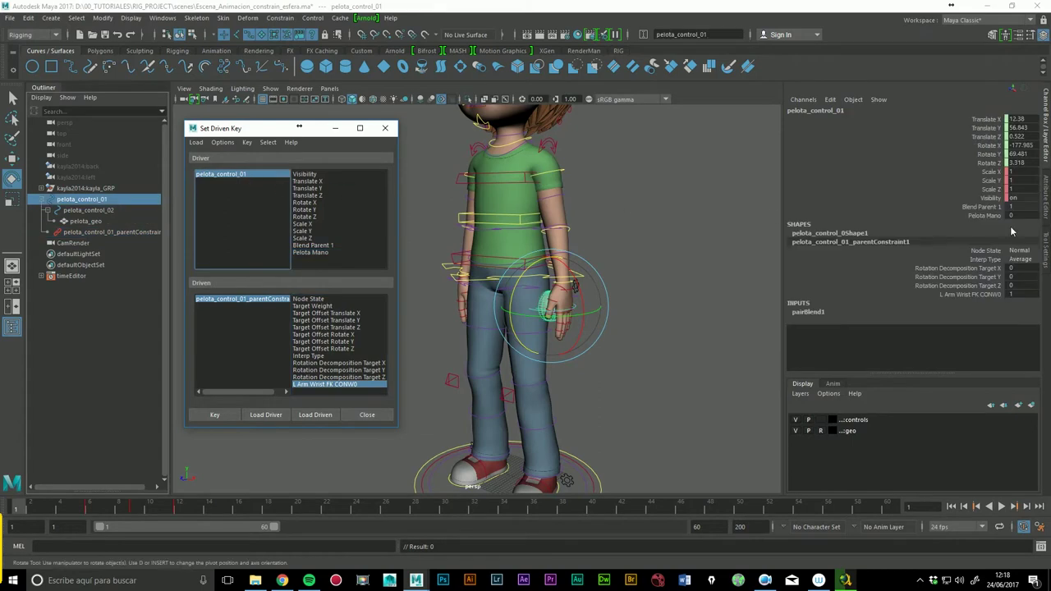
click(258, 302)
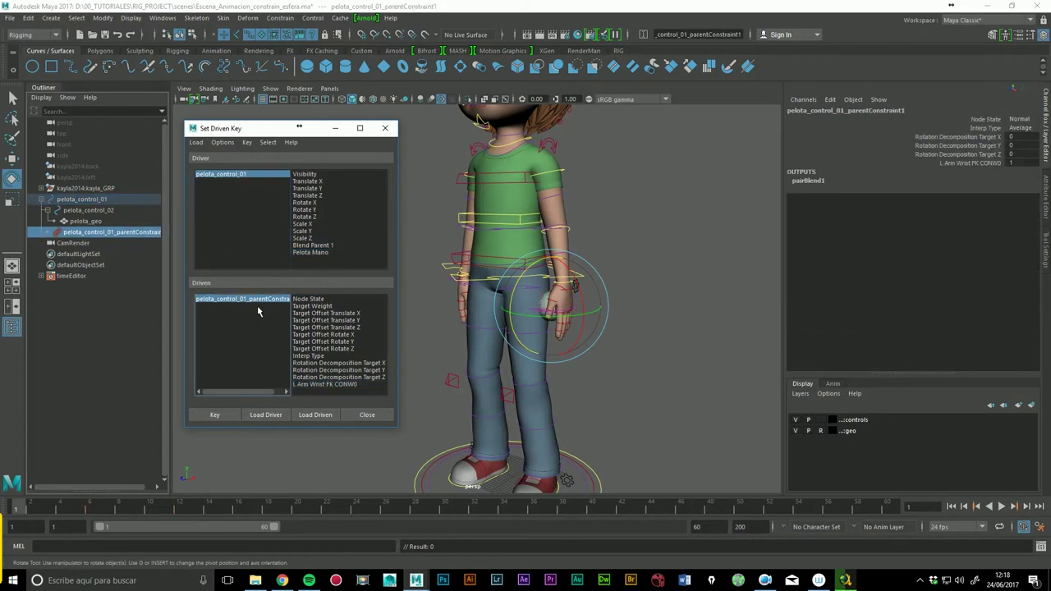
click(317, 386)
click(1023, 163)
text(0)
key(Return)
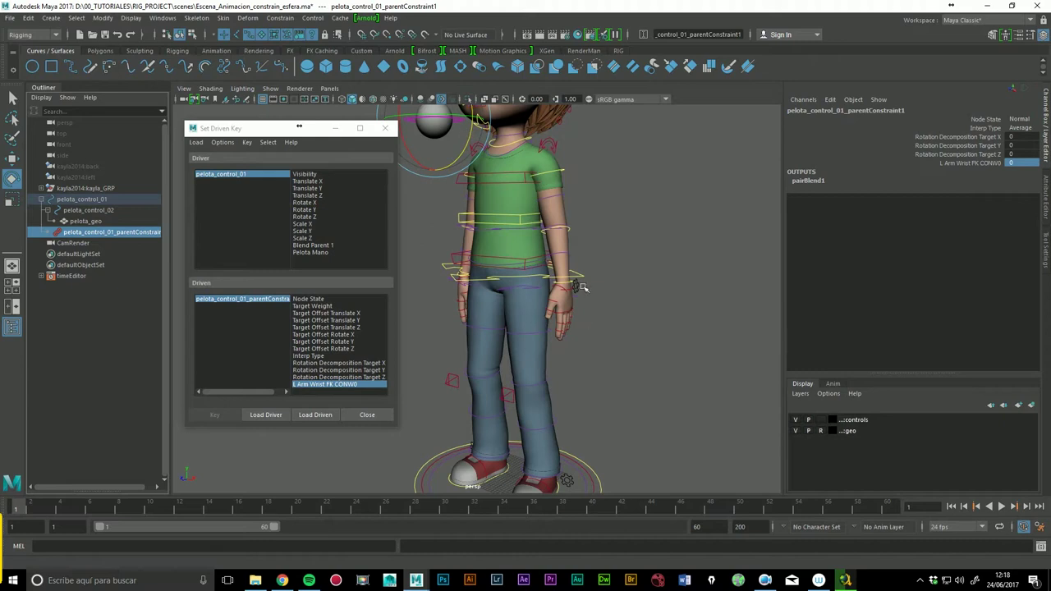
Step: Reselect Pelota Mano as the driver and key the driven weight at 0
click(272, 136)
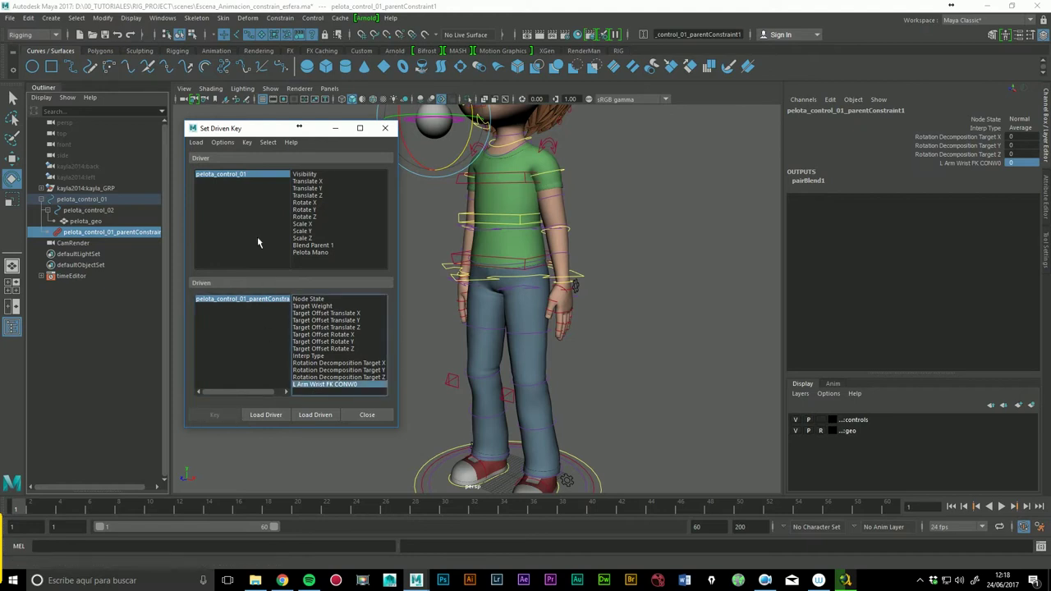
click(315, 252)
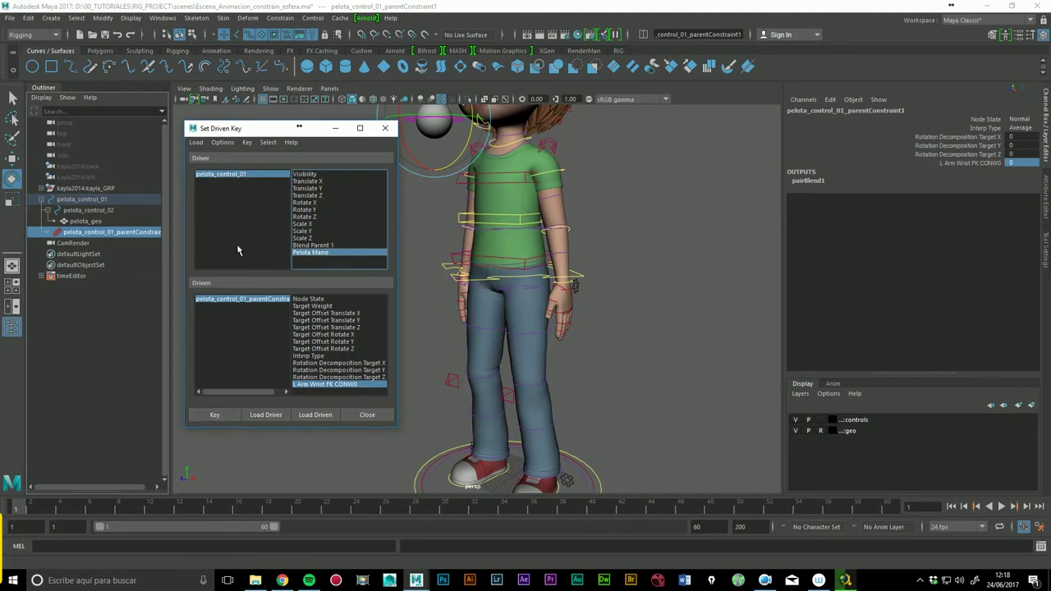
click(215, 417)
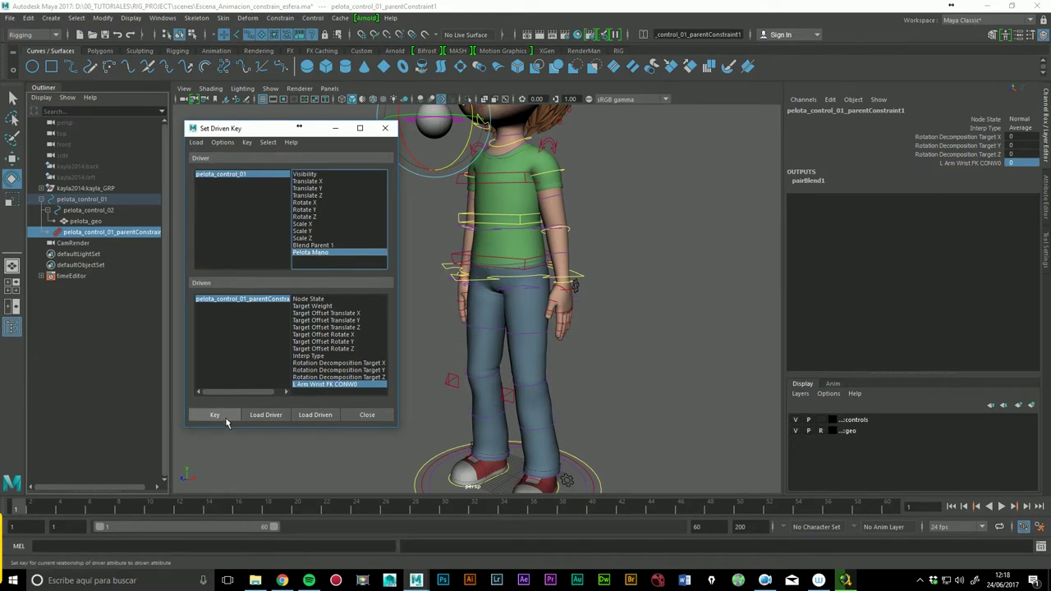
click(222, 420)
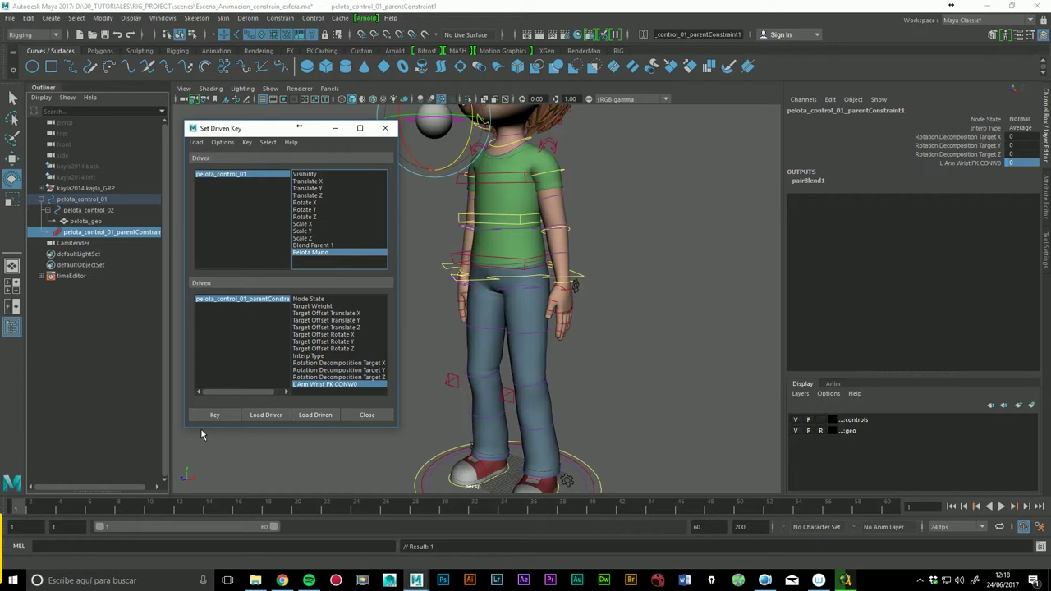
Step: Set Pelota Mano on the ball control to 1
click(250, 182)
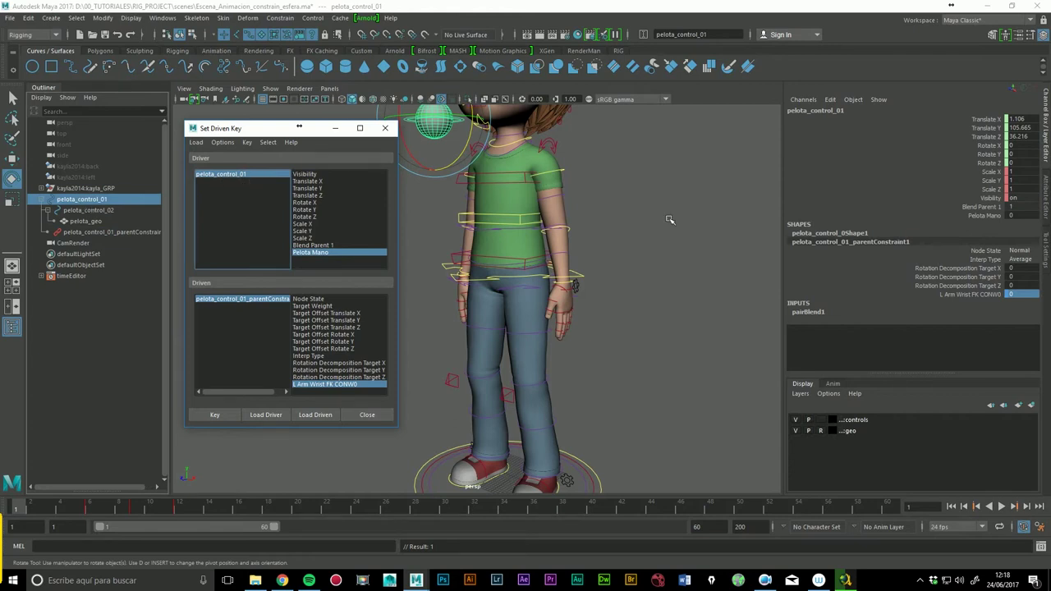
click(1018, 217)
text(1)
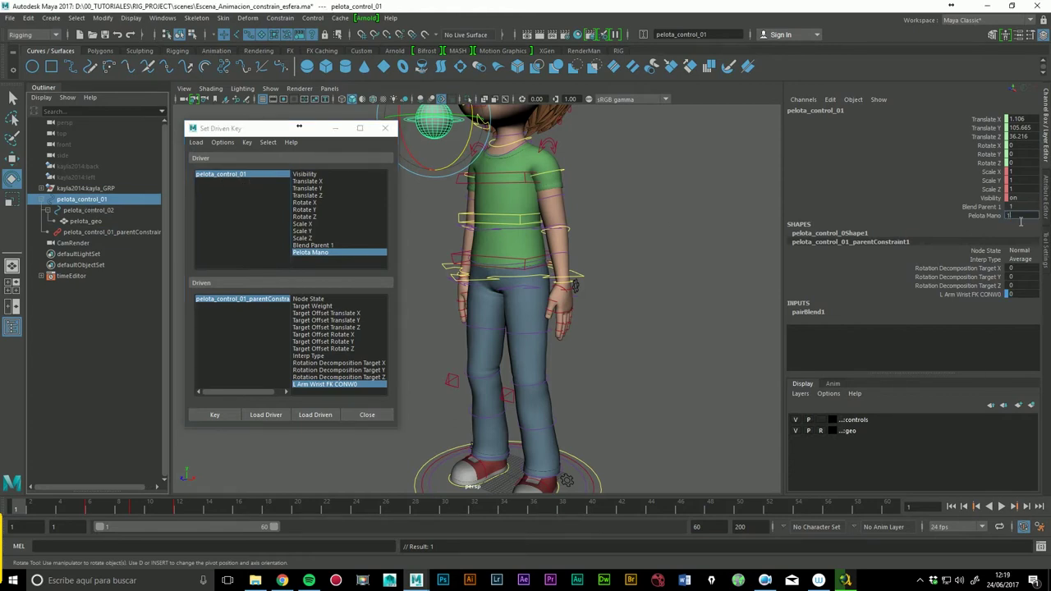
key(Return)
Step: Set the L Arm Wrist FK CONW0 weight to 1, key it, and close Set Driven Key
click(247, 299)
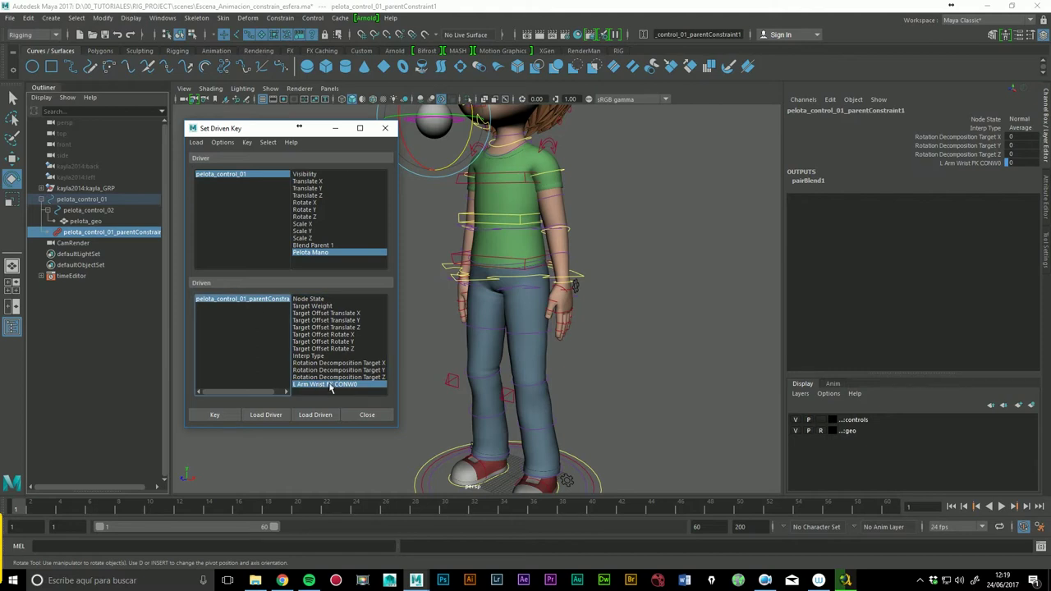
click(1029, 165)
text(1)
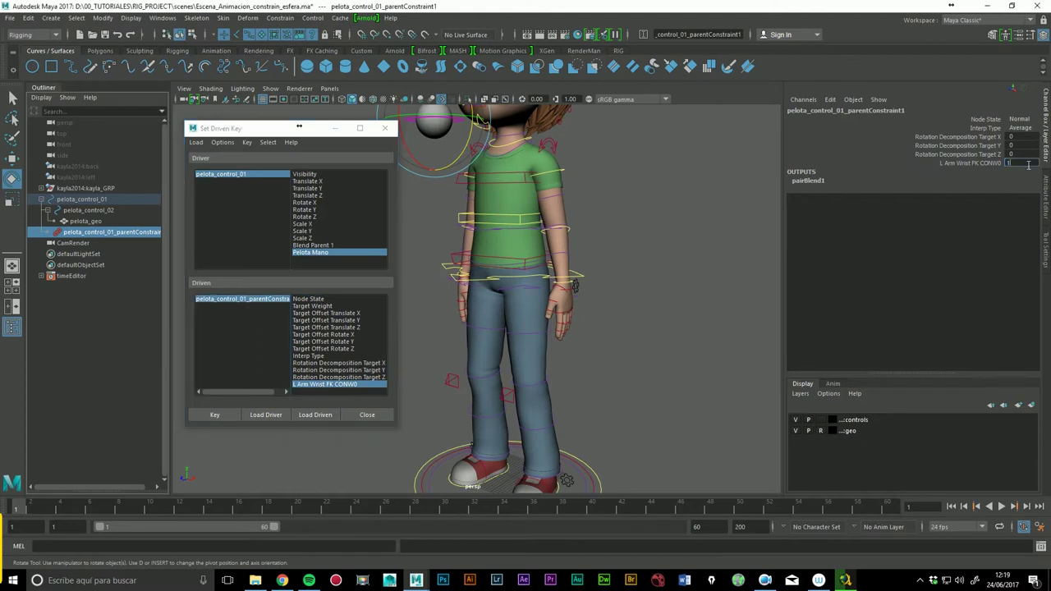
key(Return)
click(207, 415)
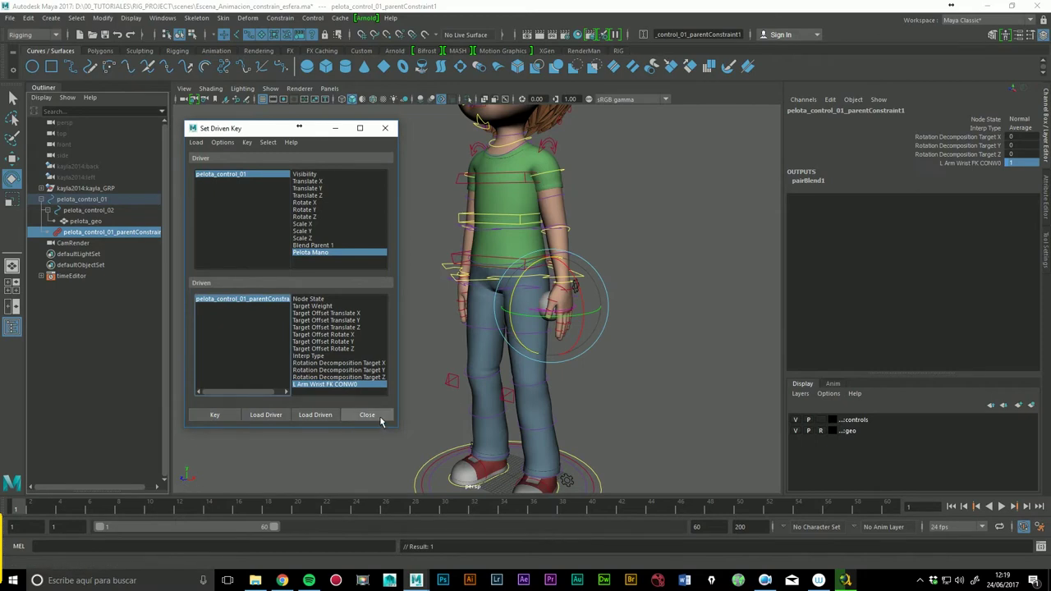
click(368, 415)
Step: On pelota_control_01, set Pelota Mano to 0 then back to 1 to test the ball switch
click(364, 383)
click(103, 199)
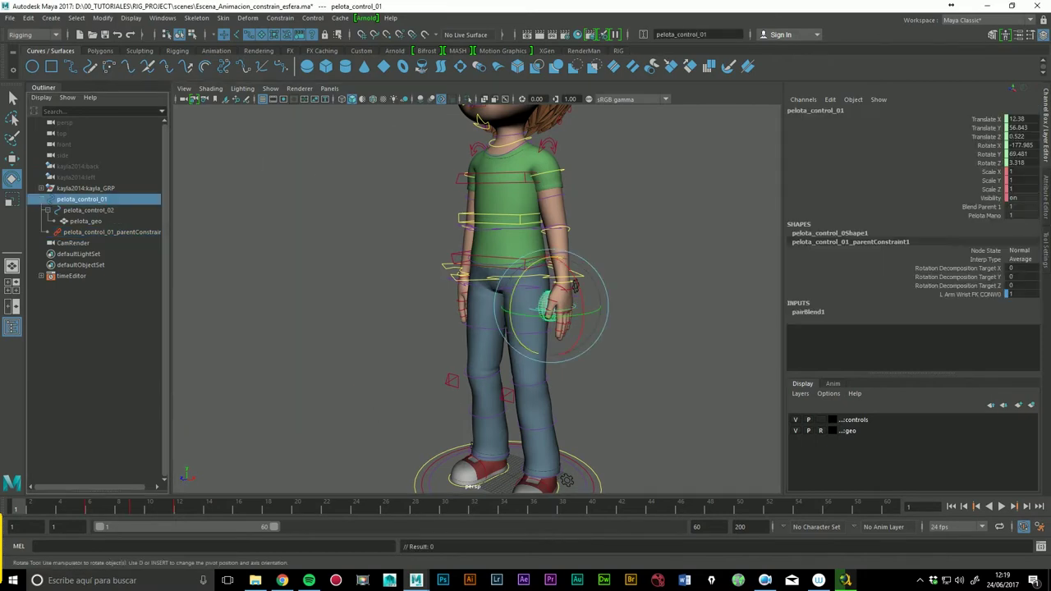
click(979, 214)
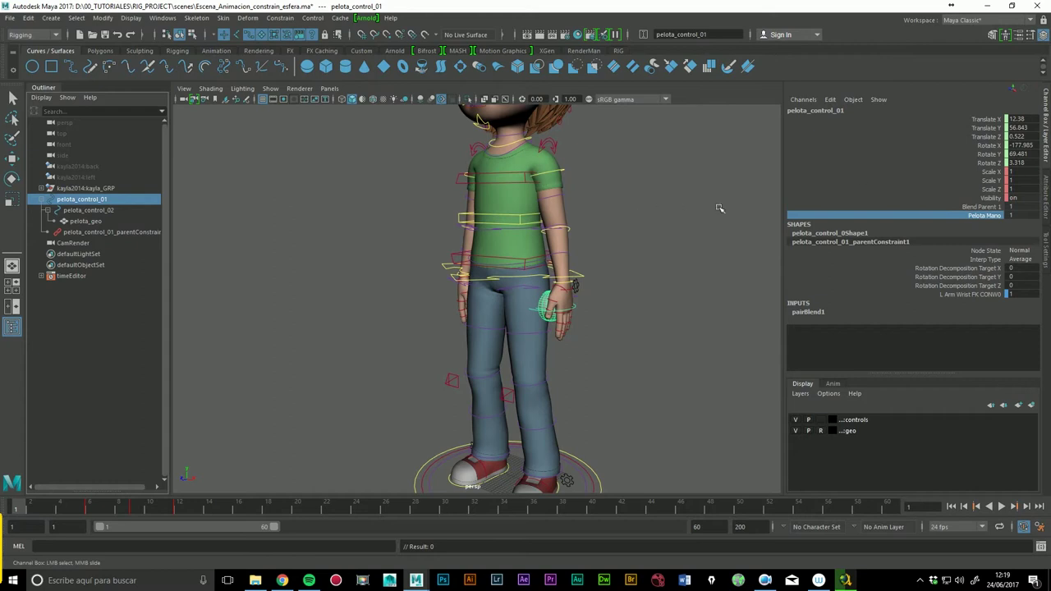
double_click(1026, 216)
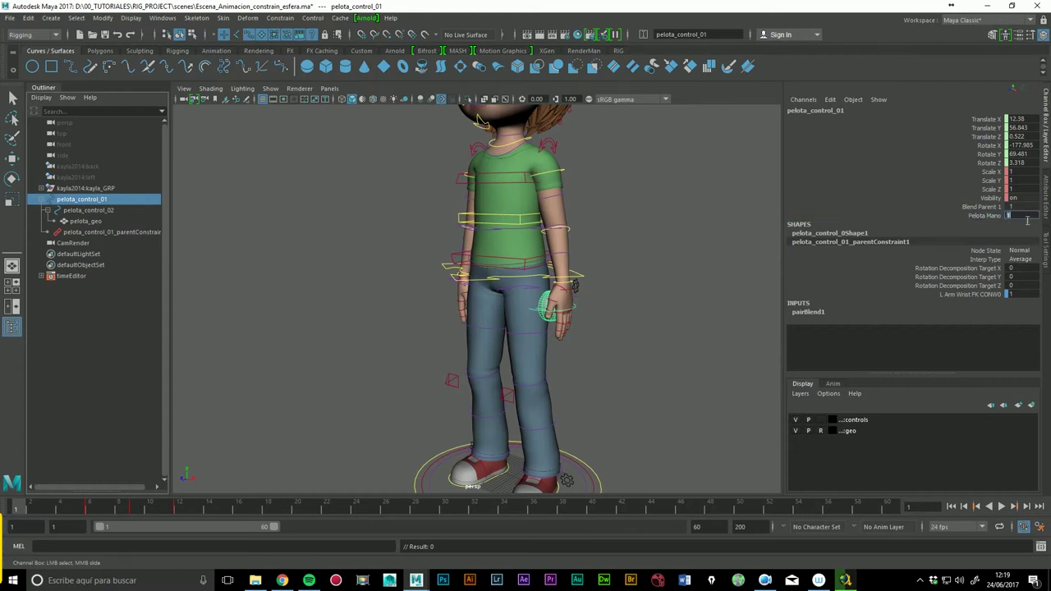
text(0)
key(Return)
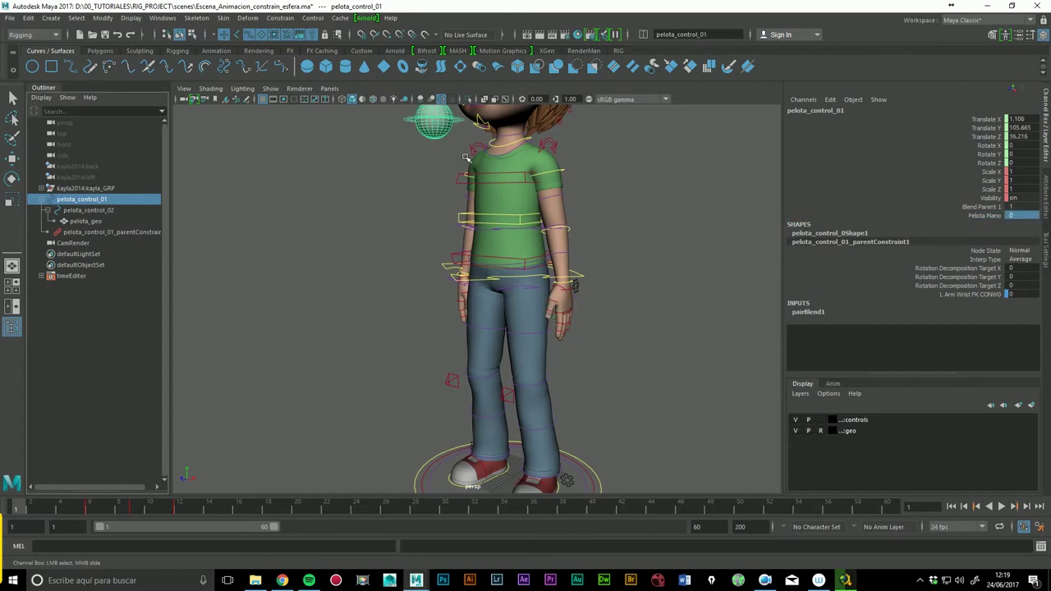
double_click(1031, 216)
text(1)
key(Return)
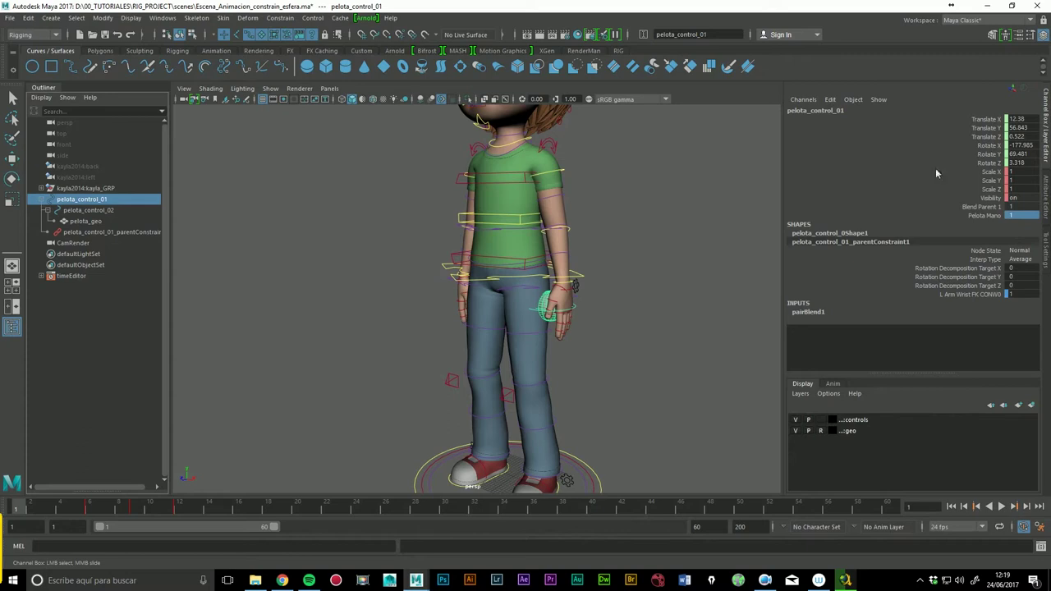
key(e)
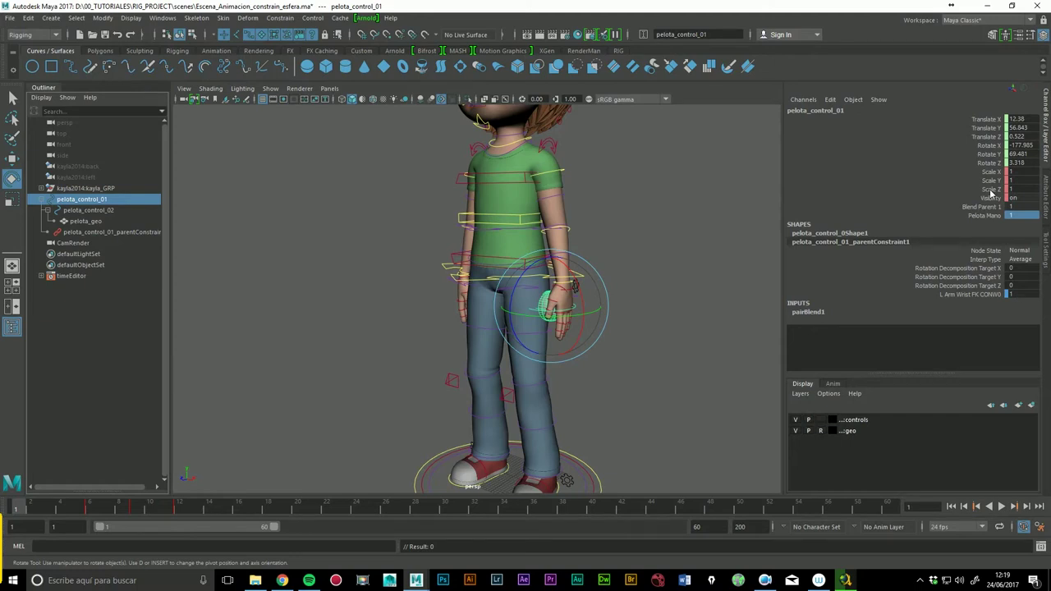
Step: Set Pelota Mano to 0, then play and scrub the animation to watch the ball stay by the head
alt+right_drag(680, 192, 622, 248)
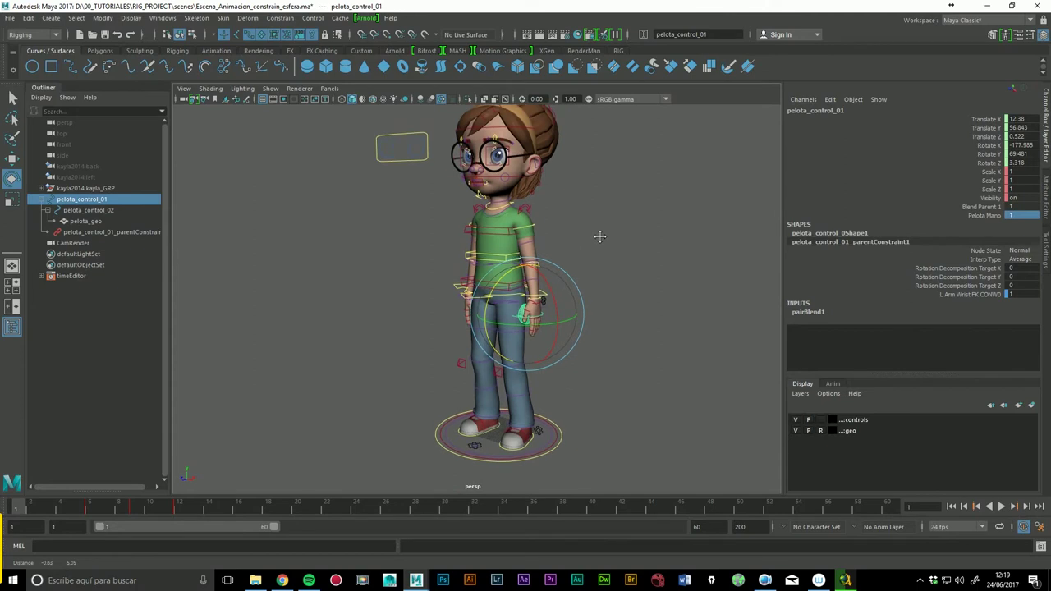
alt+drag(621, 248, 636, 256)
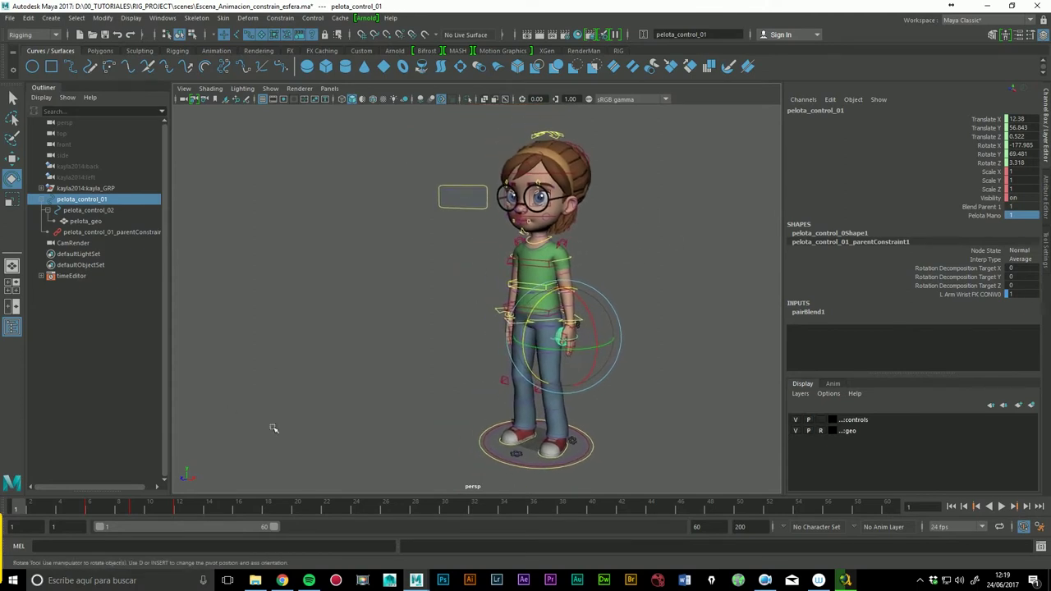
click(1024, 216)
key(Return)
key(alt+v)
mouse_move(162, 508)
mouse_down()
mouse_move(265, 501)
mouse_move(90, 511)
mouse_up()
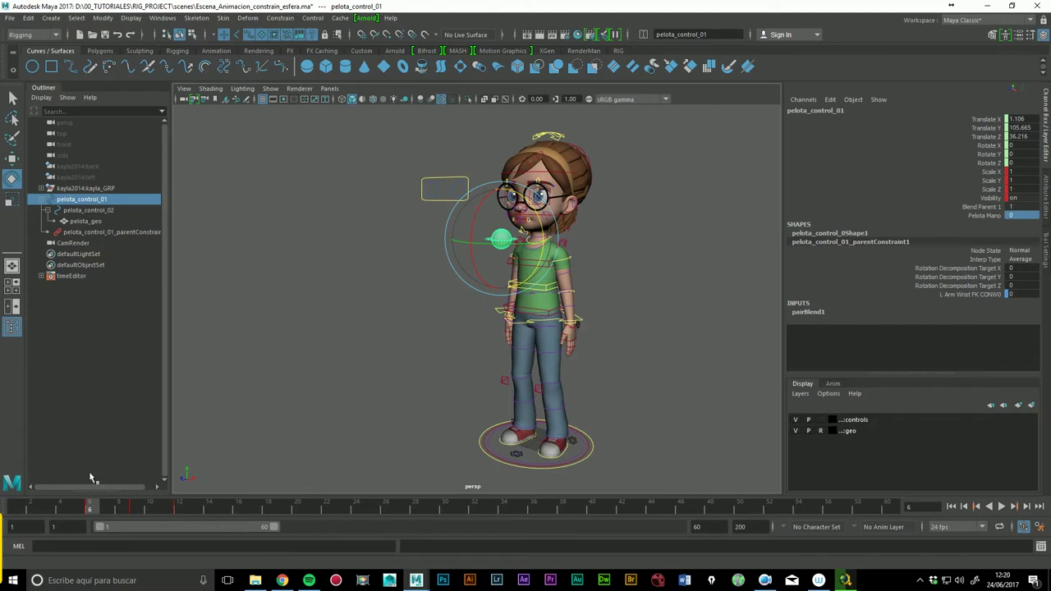
Step: Replay the animation, stop at frame 12, and select pelota_control_01_parentConstraint1 in the Outliner
key(alt+v)
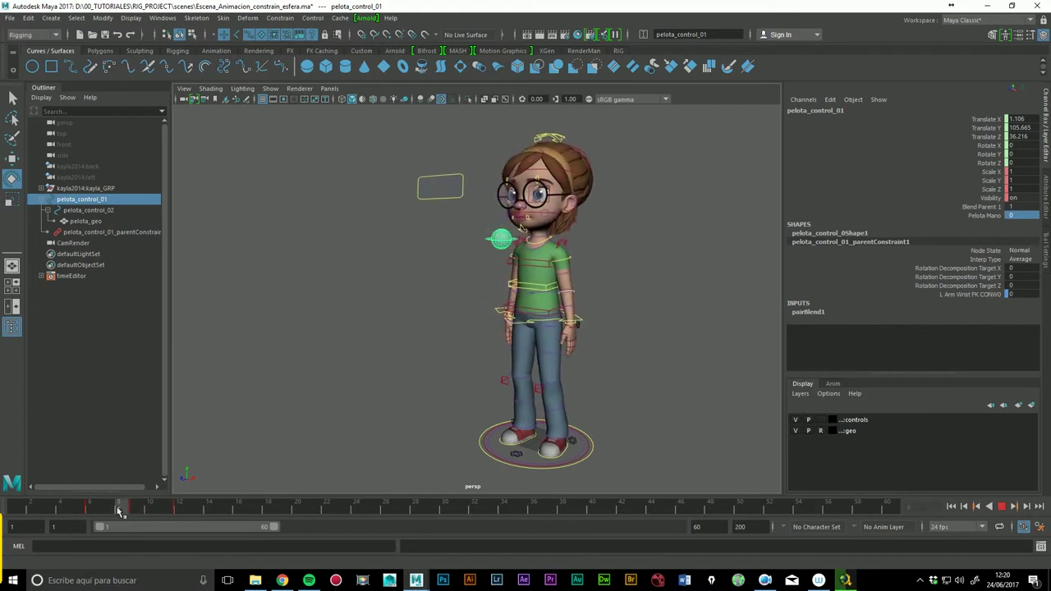
click(17, 507)
click(87, 210)
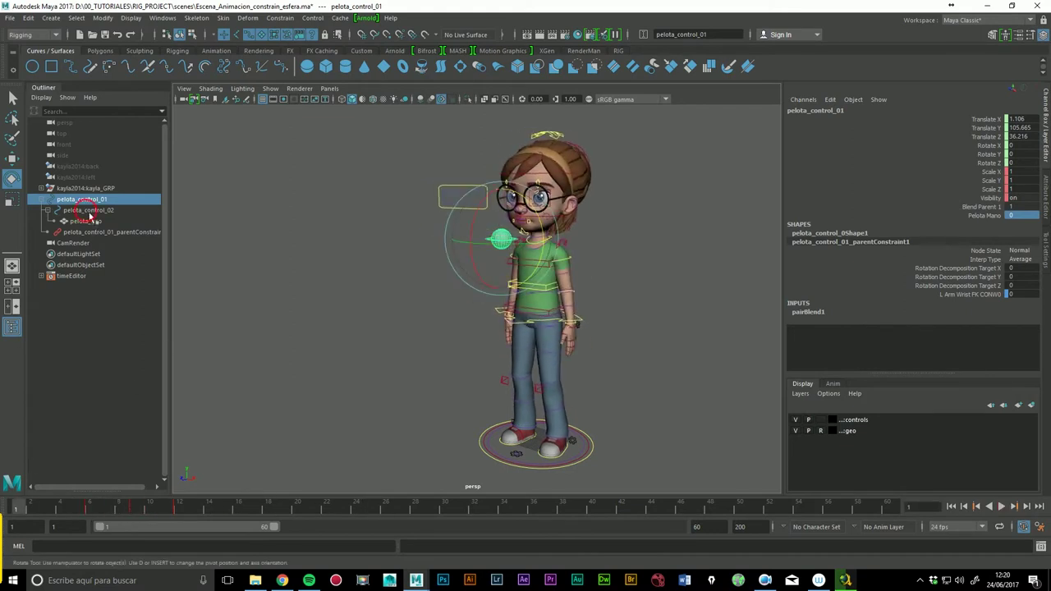
click(207, 280)
click(80, 202)
key(alt+v)
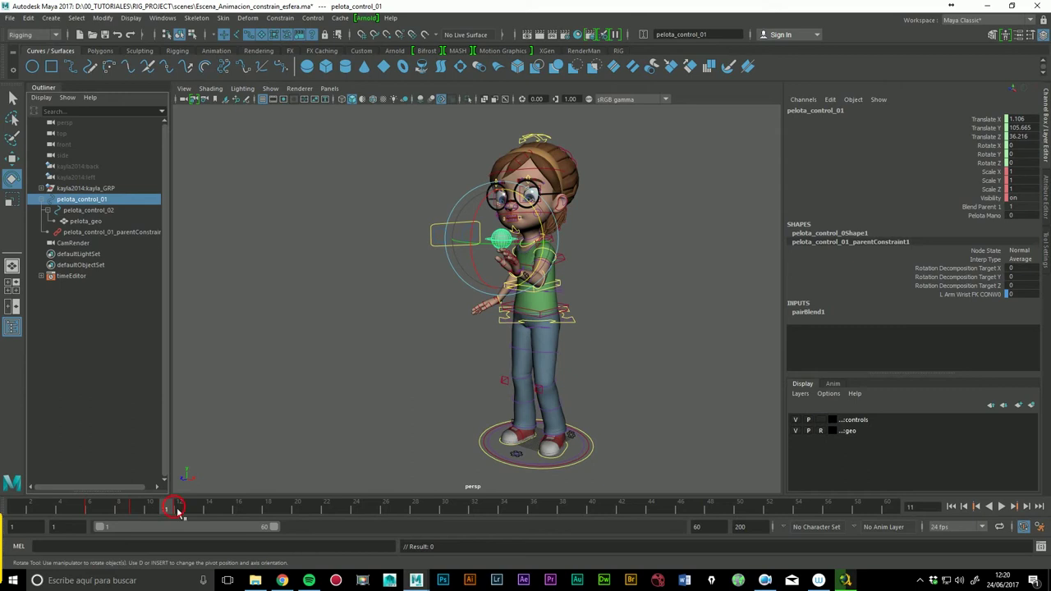
click(178, 508)
click(82, 232)
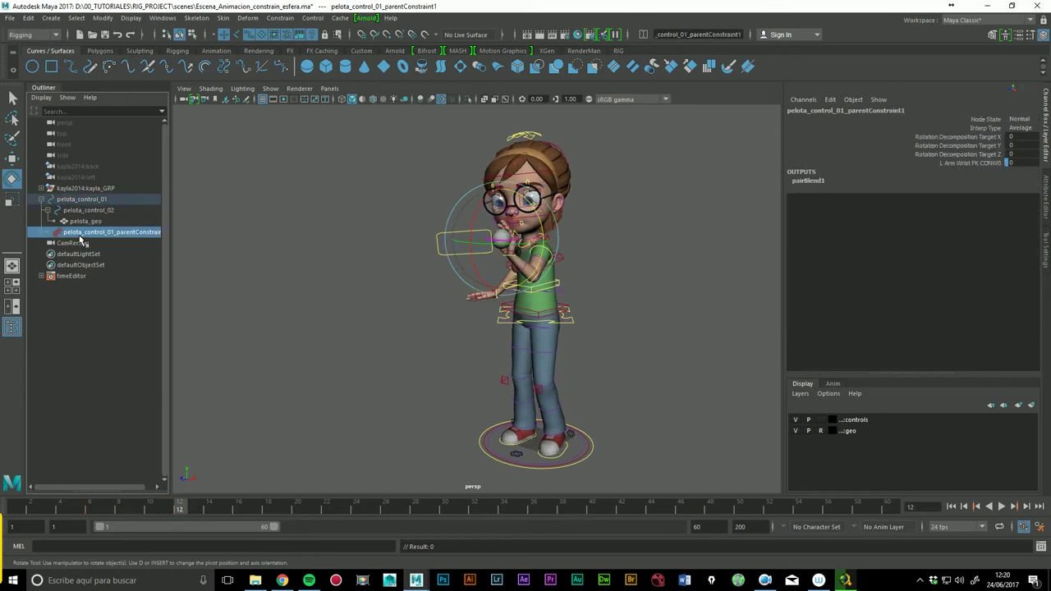
Step: Delete pelota_control_01's parent constraint and replay to frame 12 to check the ball
key(Delete)
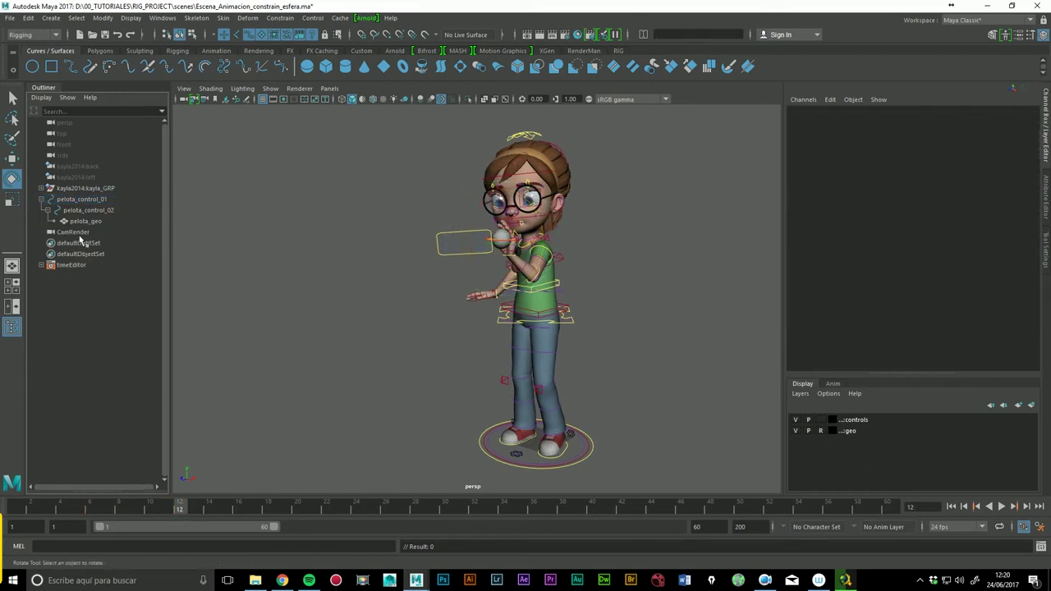
key(alt+v)
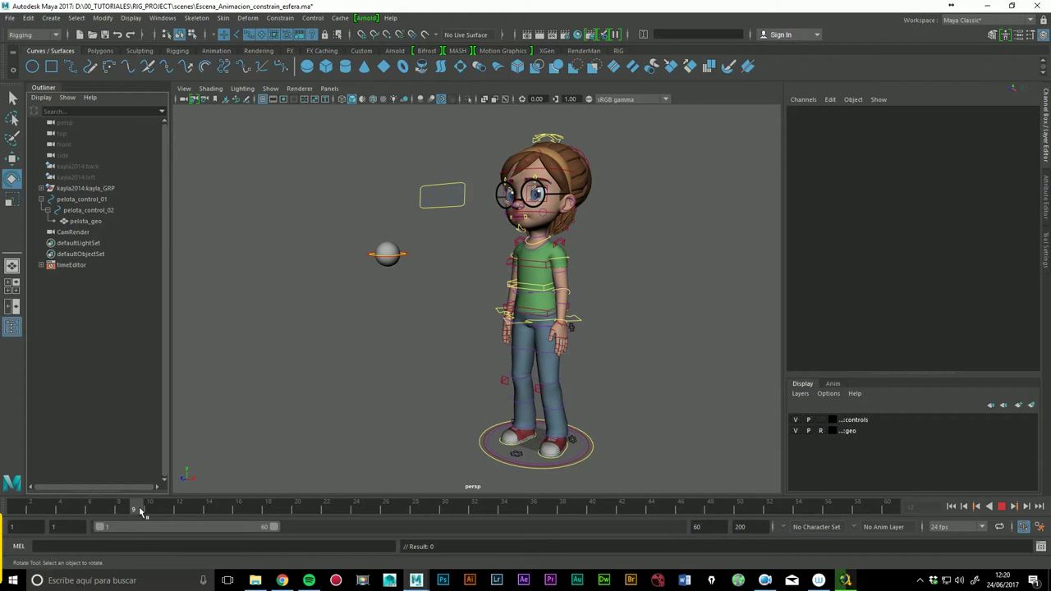
click(189, 512)
Step: Select pelota_control_02 and frame the ball and raised hand from the side
click(93, 201)
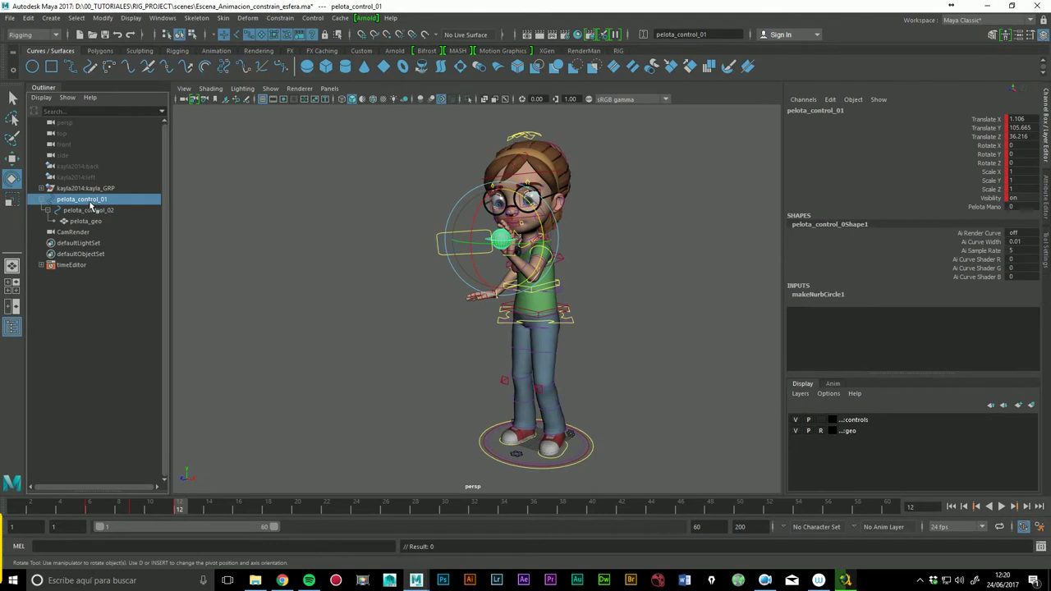
click(97, 212)
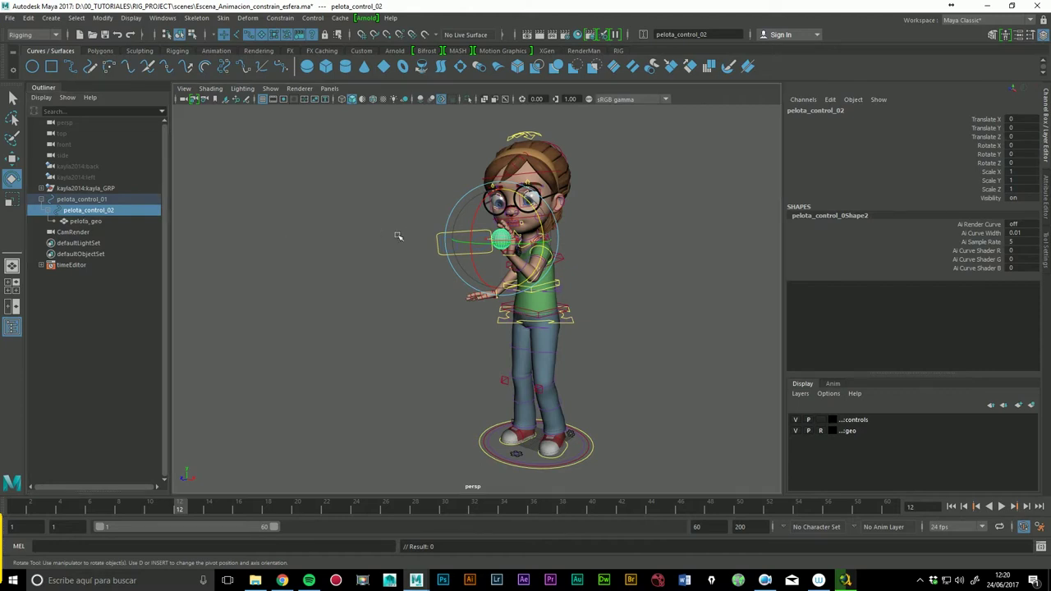
scroll(398, 236, up, 5)
alt+drag(397, 247, 456, 348)
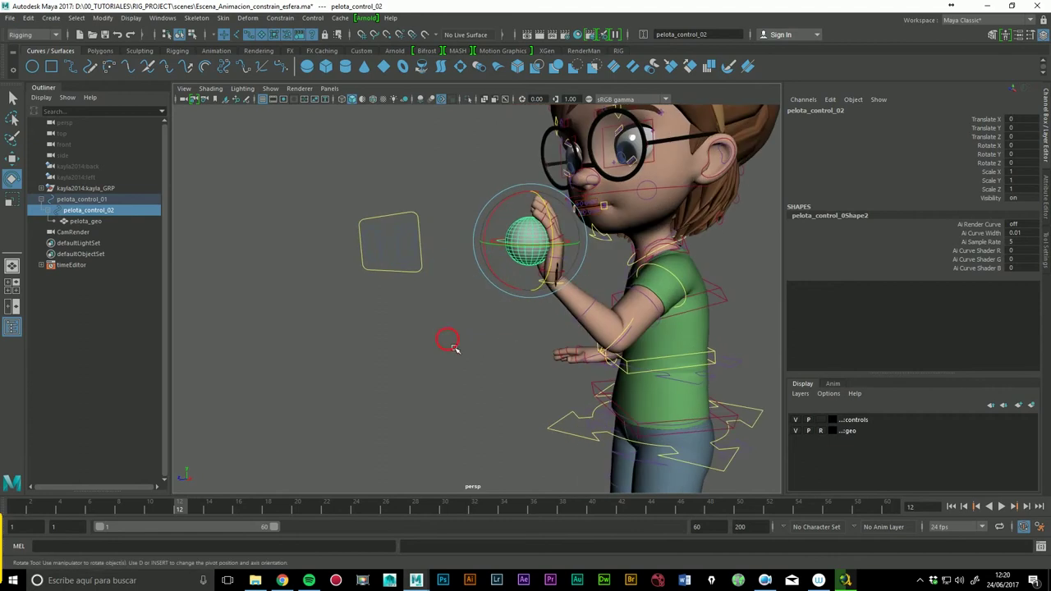
Step: Parent-constrain pelota_control_02 to L_arm_wrist_FK_CON so the ball follows the hand
click(451, 344)
click(540, 293)
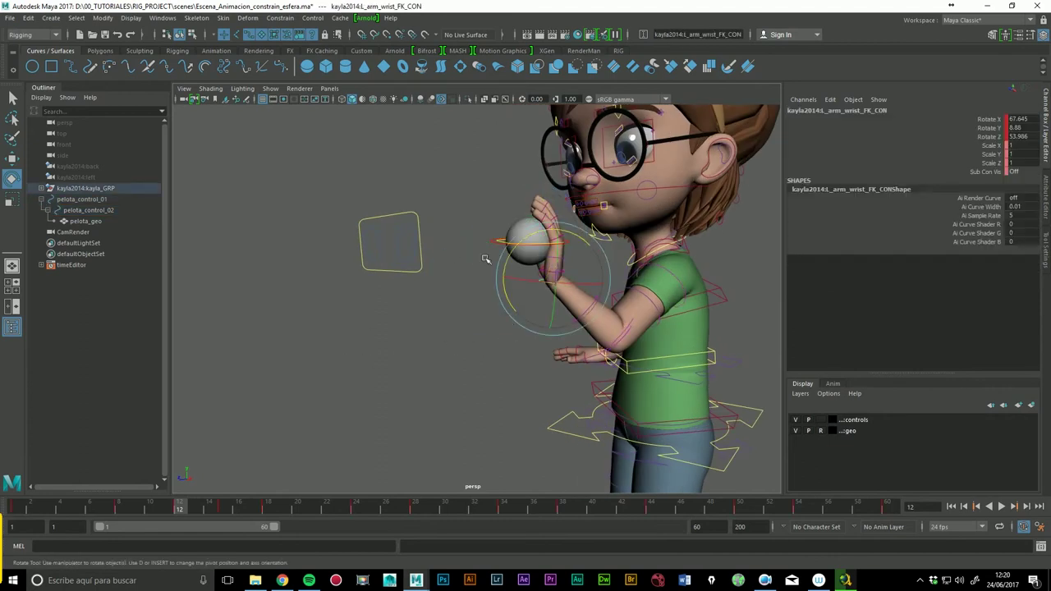
click(92, 202)
key(ctrl+z)
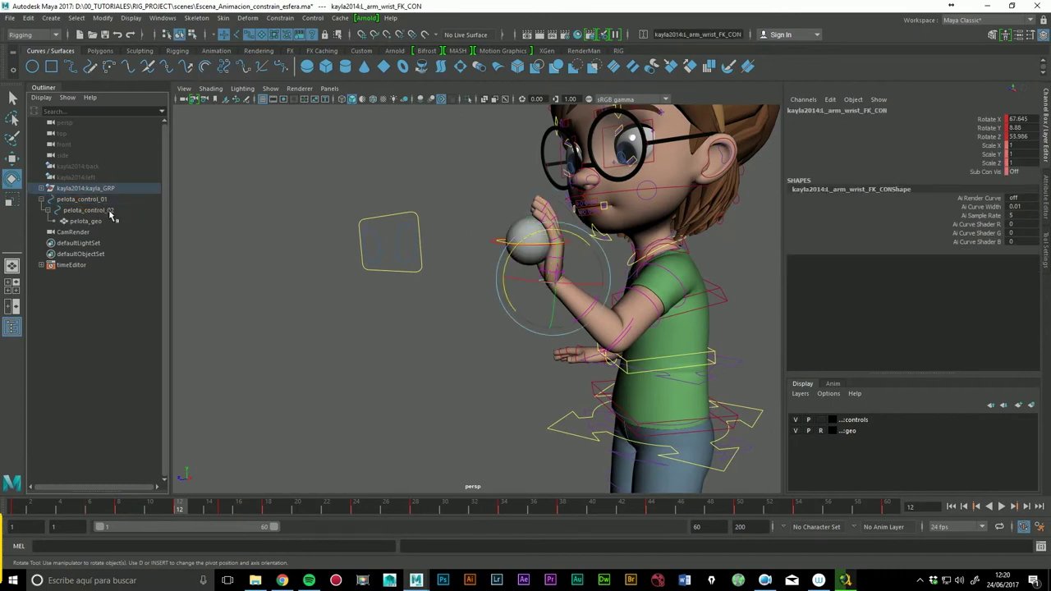
click(110, 212)
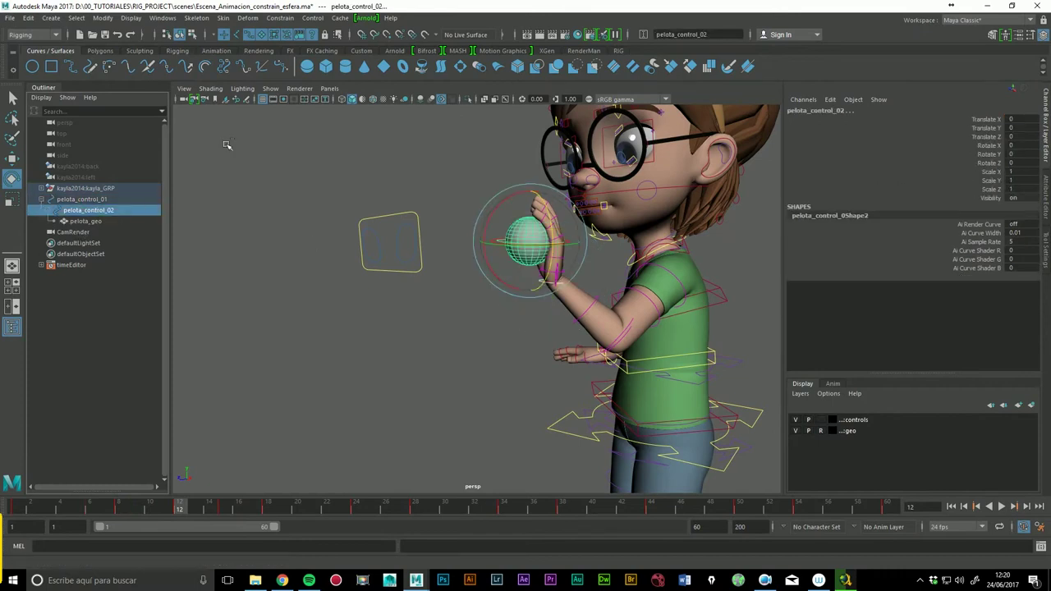
click(279, 17)
click(293, 46)
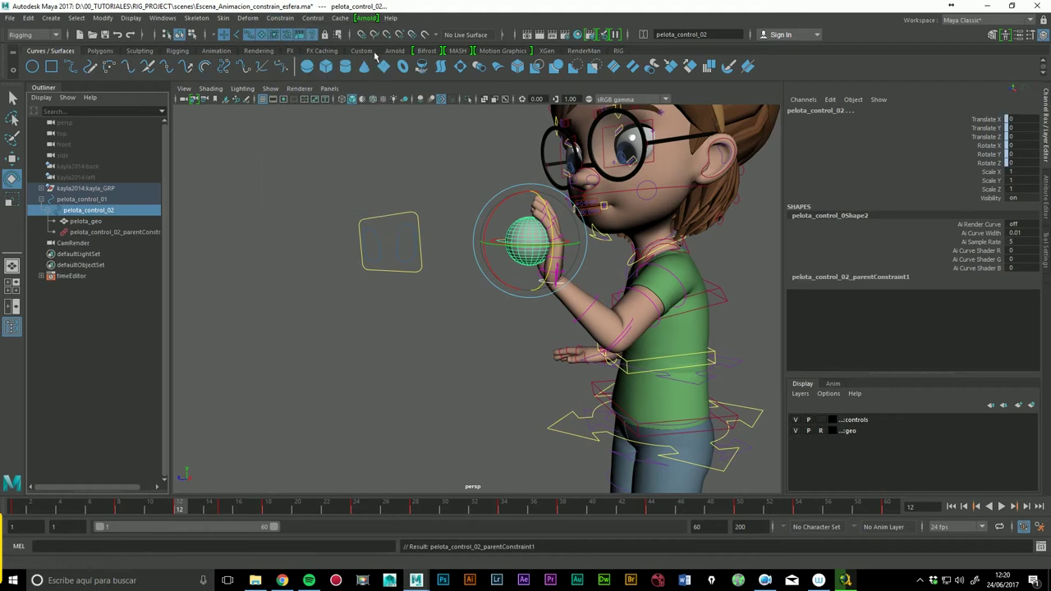
Step: Play the animation to test the constraint, return to frame 1, and zoom out on the character
key(alt+v)
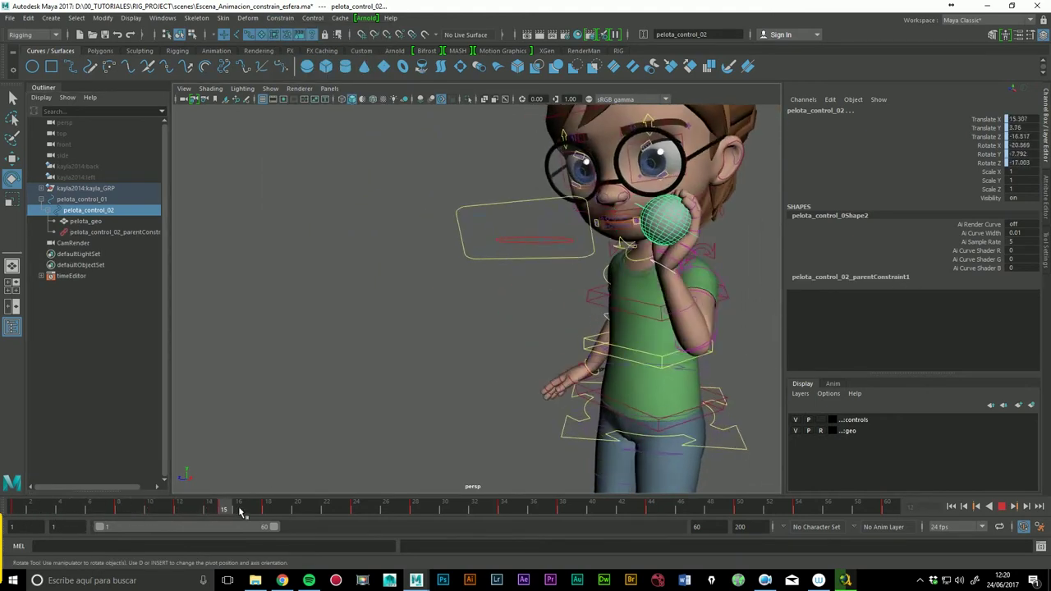
drag(210, 507, 15, 506)
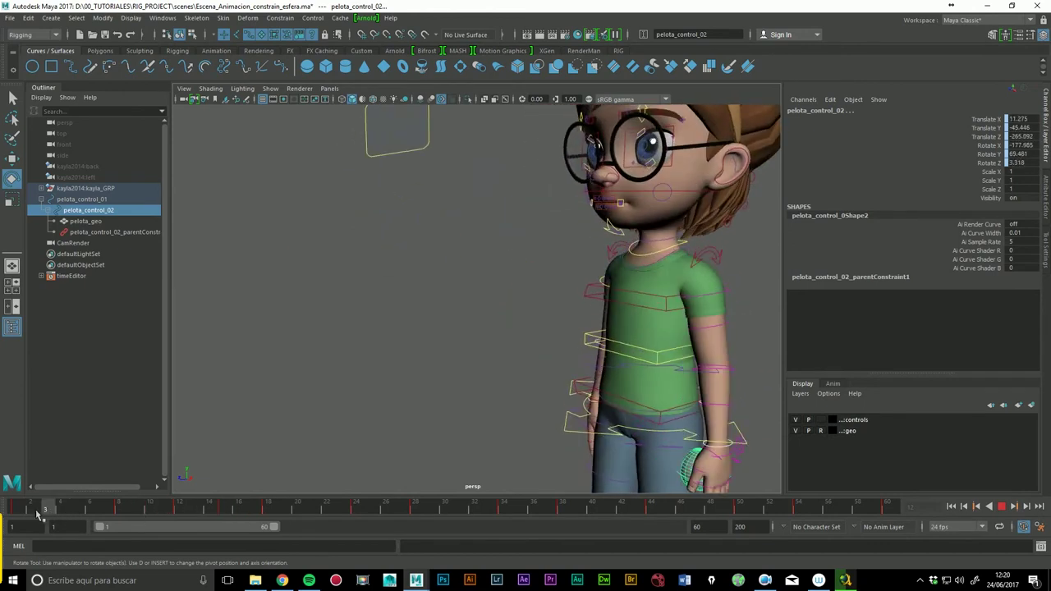
scroll(235, 329, down, 1)
scroll(481, 277, down, 2)
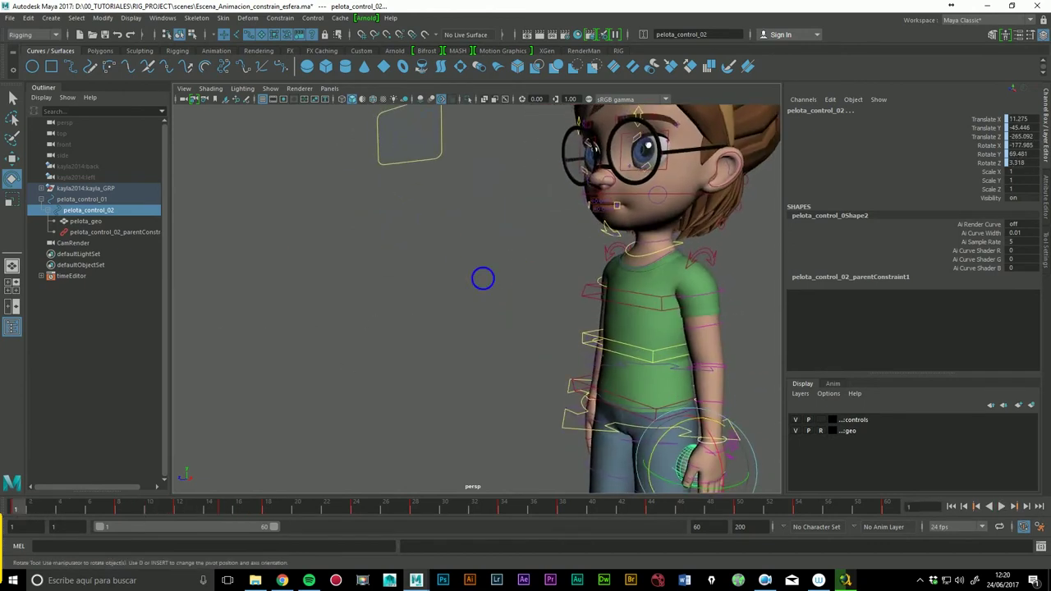
scroll(428, 312, down, 3)
mouse_move(427, 312)
alt+mouse_down()
mouse_move(501, 364)
mouse_move(518, 360)
alt+mouse_up()
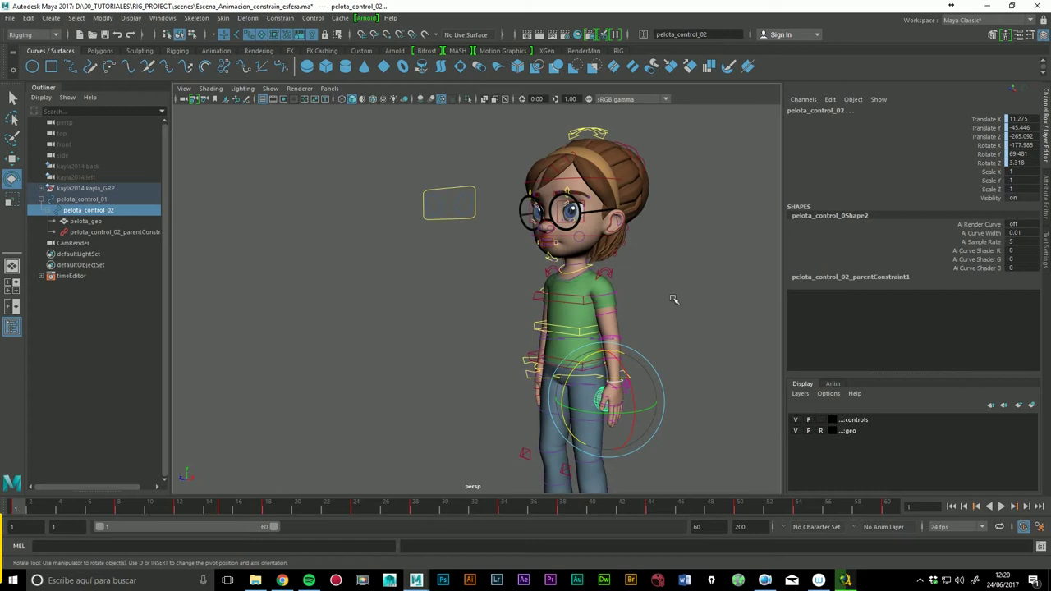
Step: Open the Connection Editor with pelota_control_01 loaded as the output node
click(89, 201)
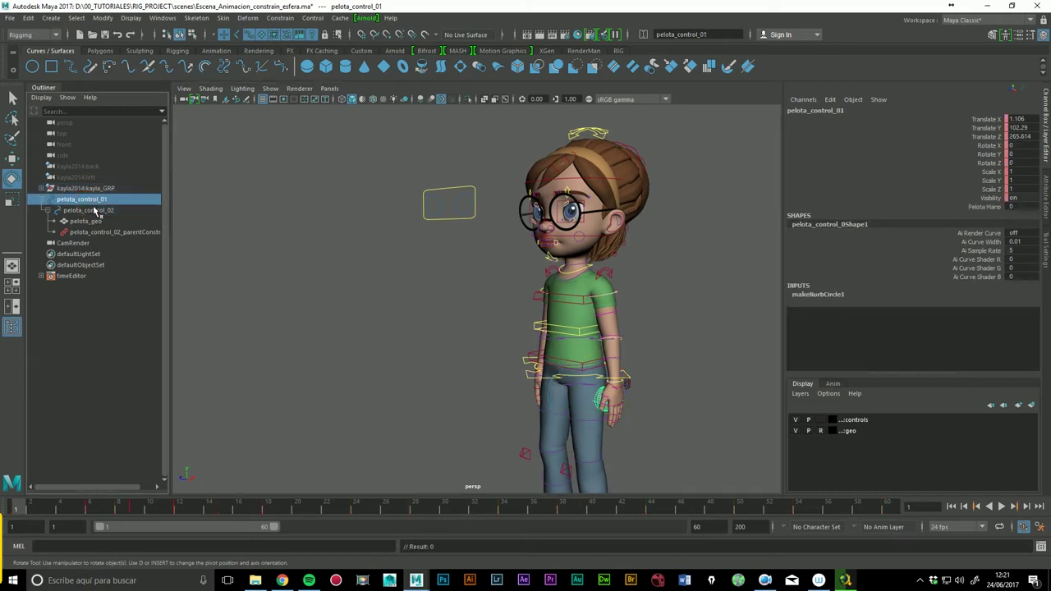
click(985, 207)
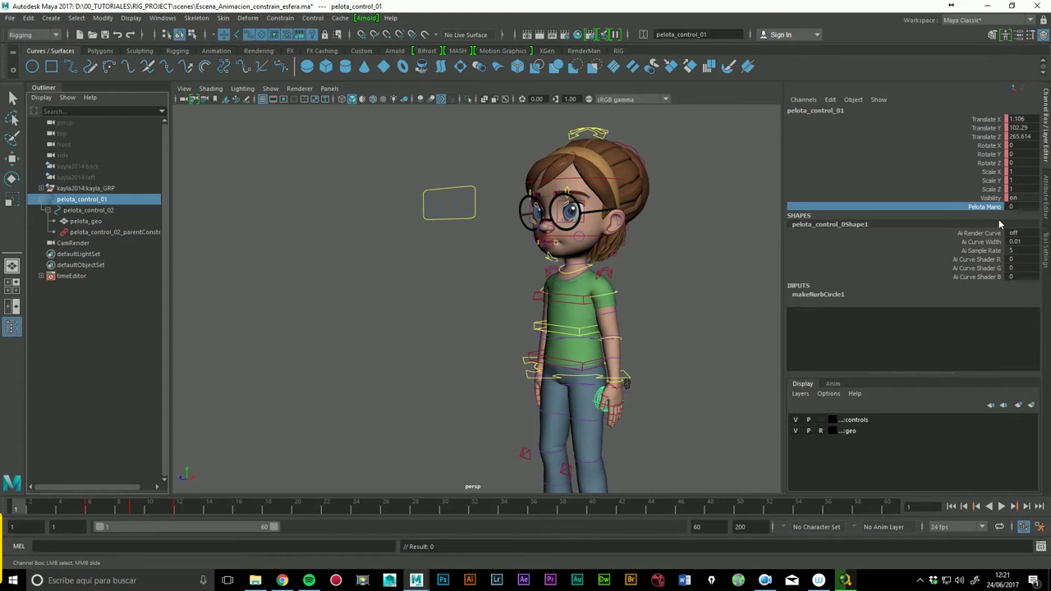
click(830, 99)
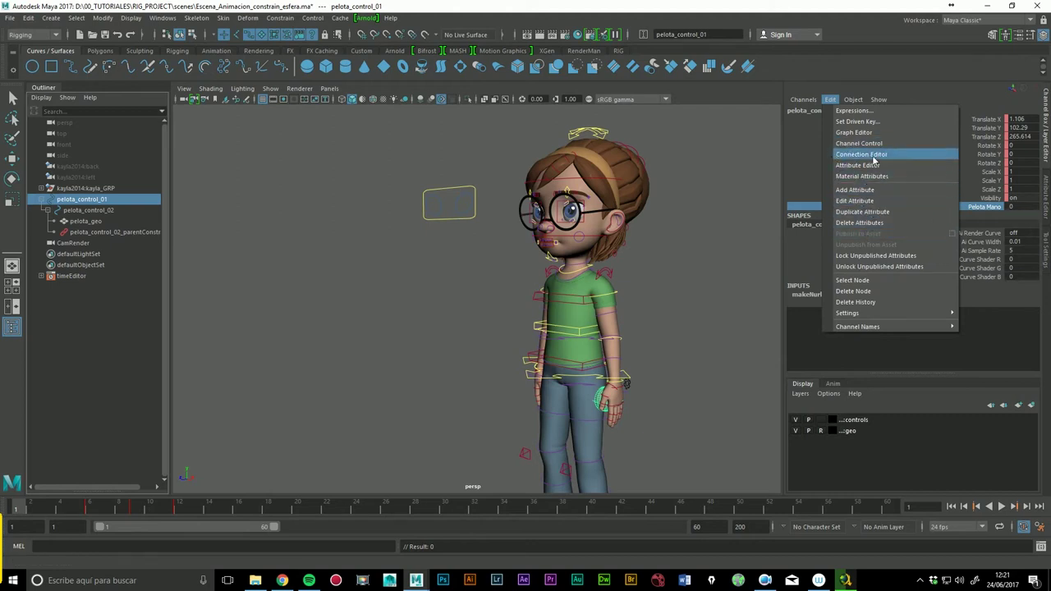
click(874, 154)
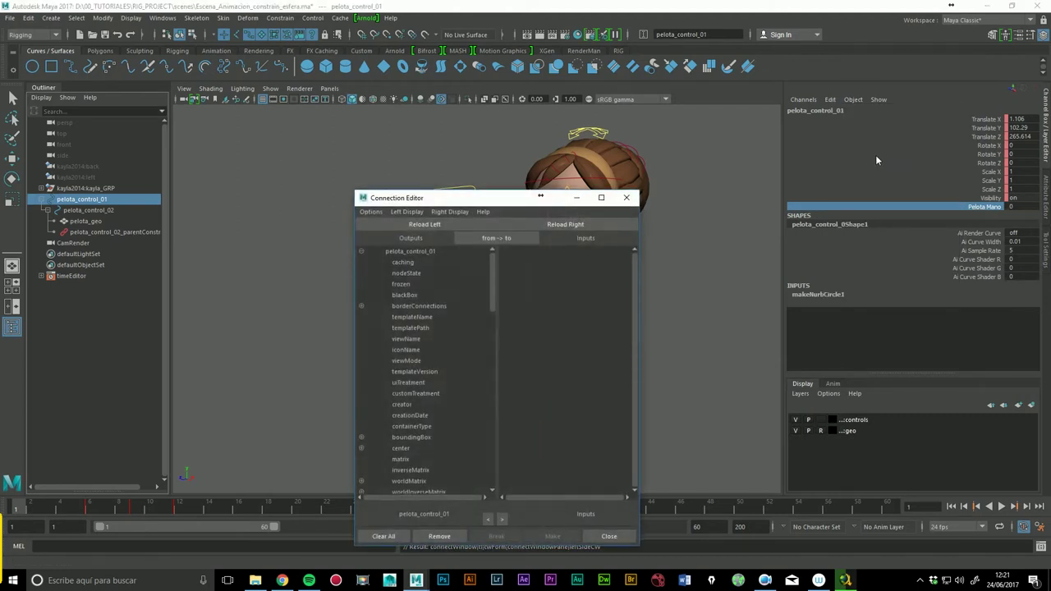
mouse_move(540, 195)
mouse_down()
mouse_move(456, 169)
mouse_move(397, 129)
mouse_up()
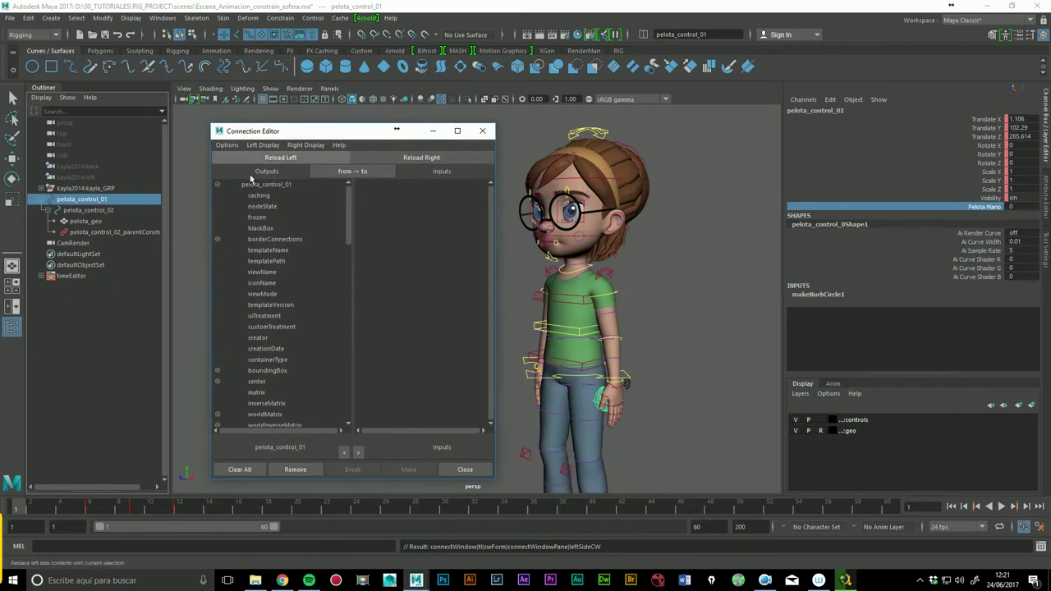
click(74, 201)
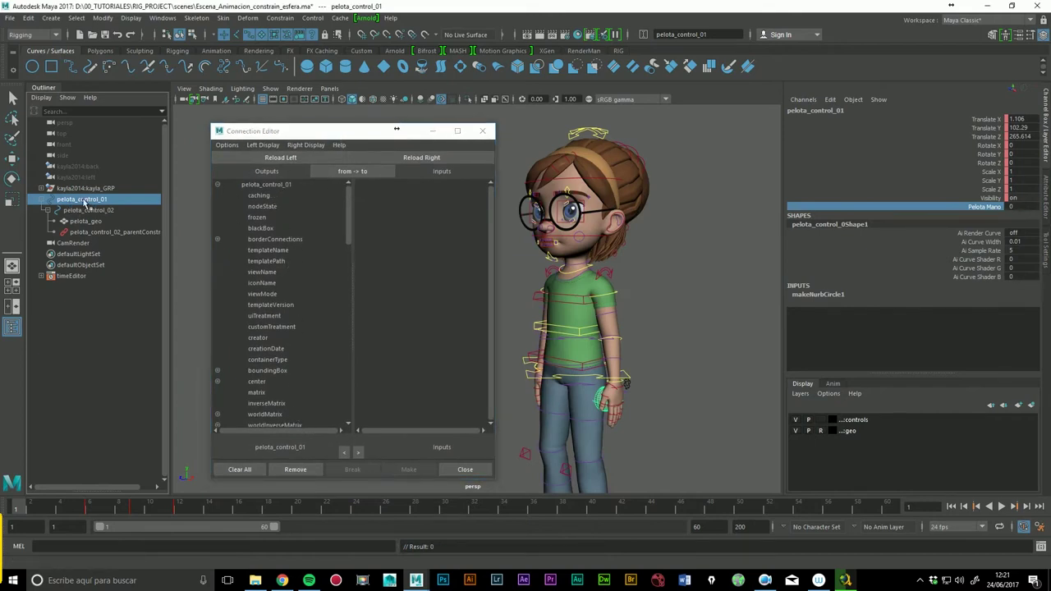
click(270, 161)
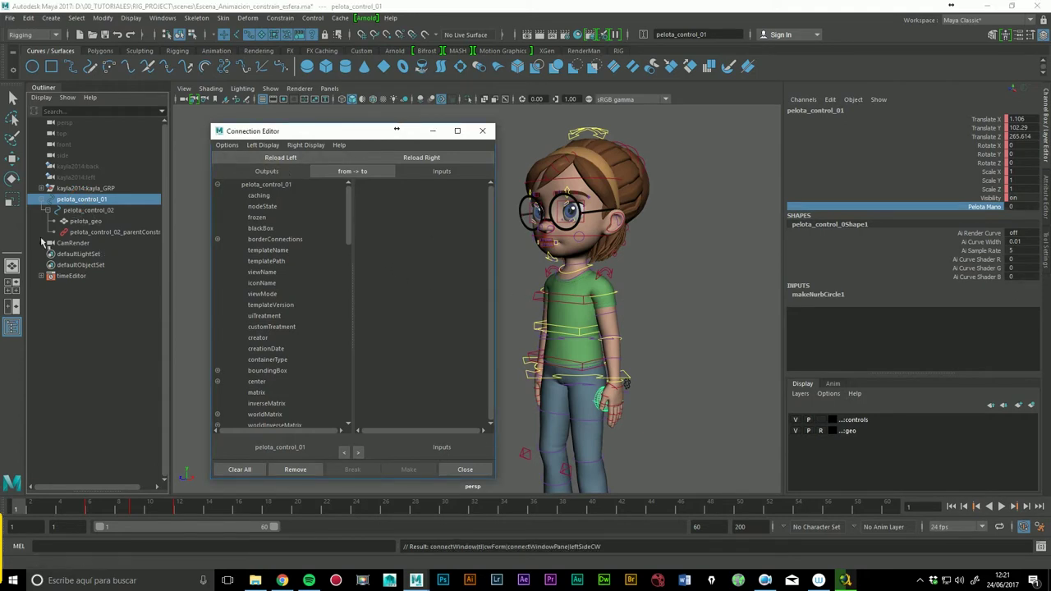
Step: Load pelota_control_02's parent constraint and connect Pelota_Mano to its L_arm_wrist_FK_CONW0 weight
click(82, 212)
key(e)
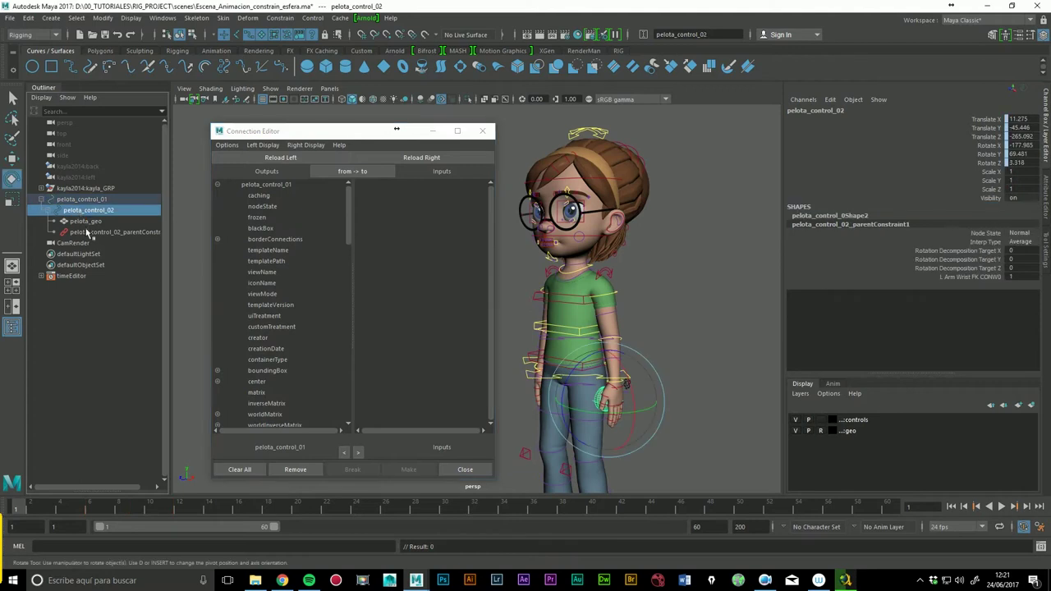
click(86, 233)
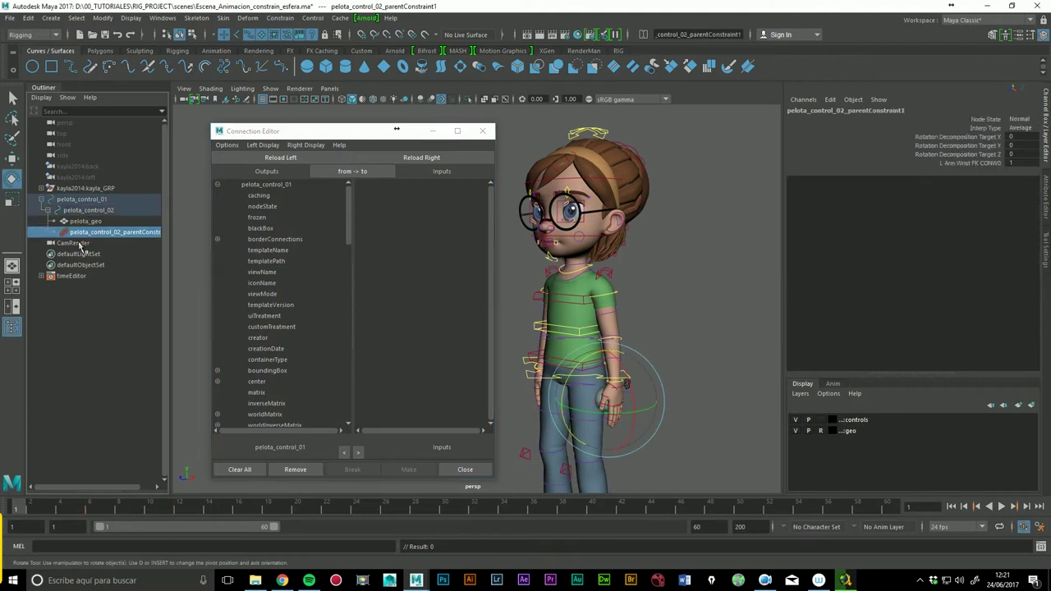
click(422, 159)
drag(498, 230, 503, 386)
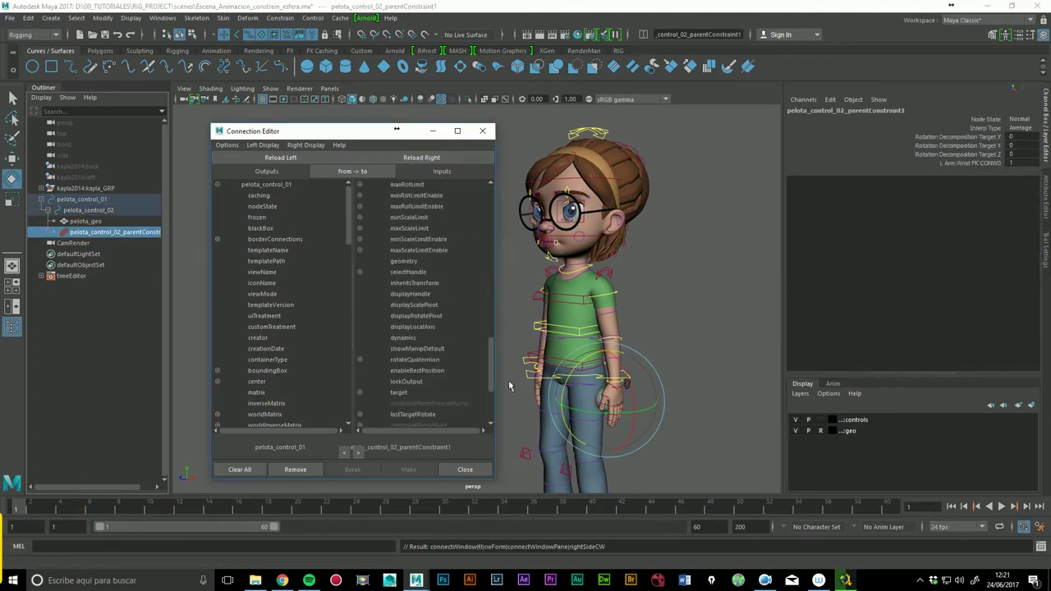
drag(349, 234, 355, 423)
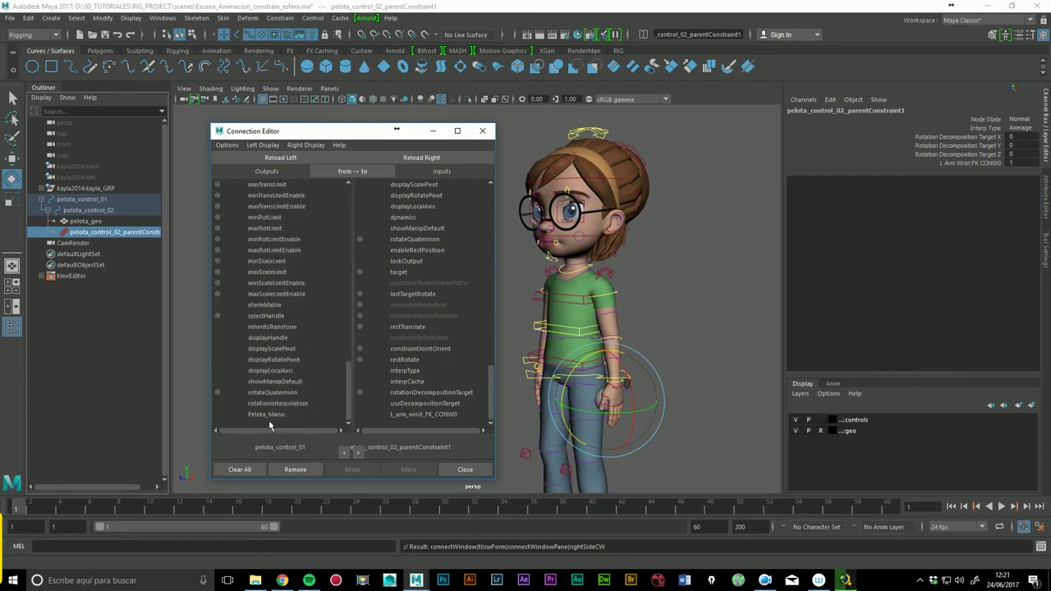
click(268, 419)
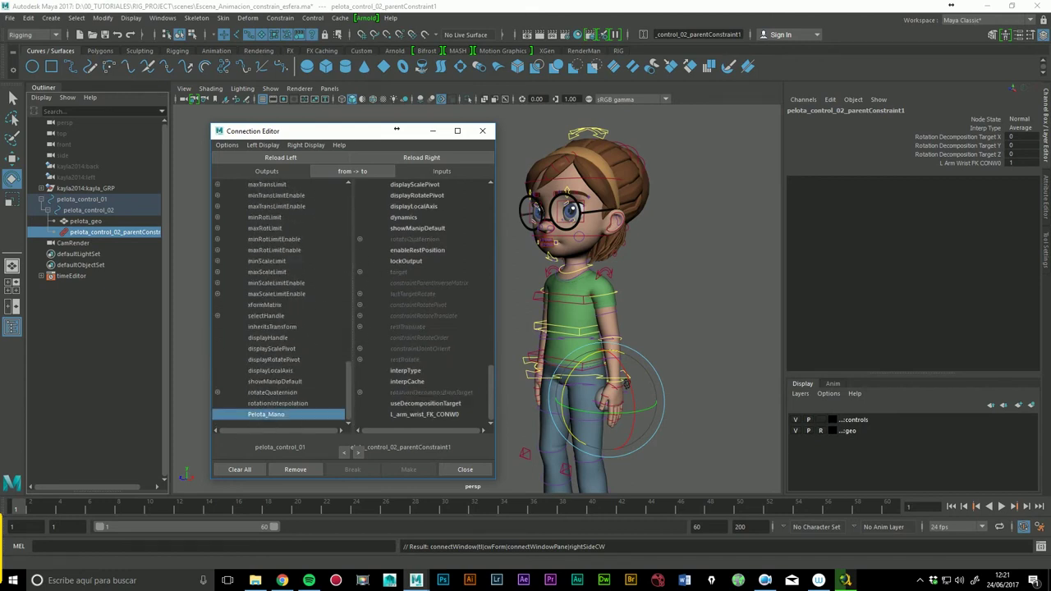
click(434, 419)
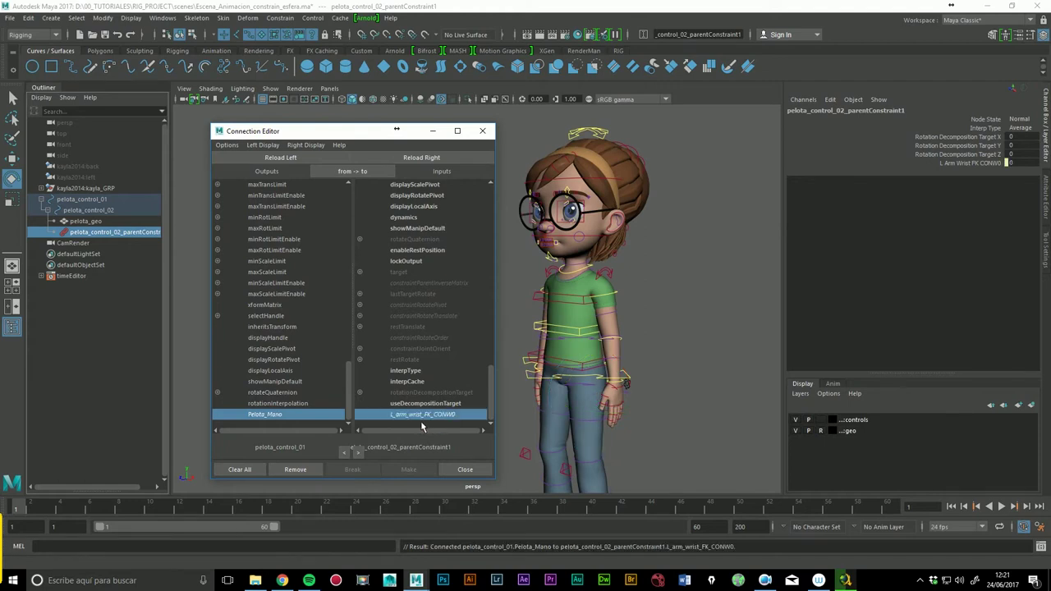
click(483, 473)
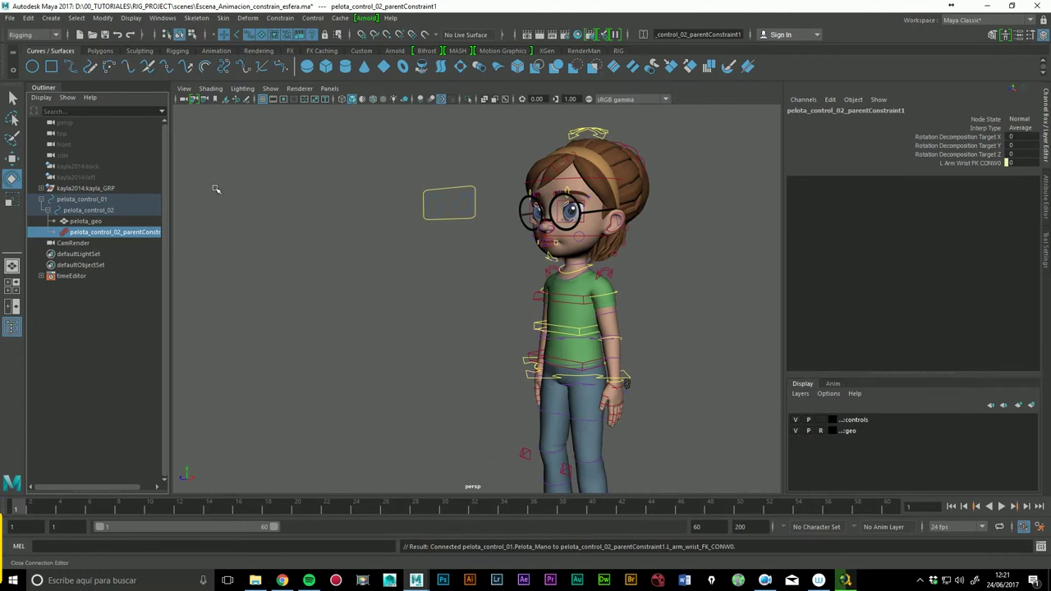
Step: Confirm pelota_control_01's Pelota Mano at 1 and scrub the timeline to check the ball
mouse_move(37, 511)
mouse_down()
mouse_move(252, 513)
mouse_move(128, 522)
mouse_move(189, 524)
mouse_up()
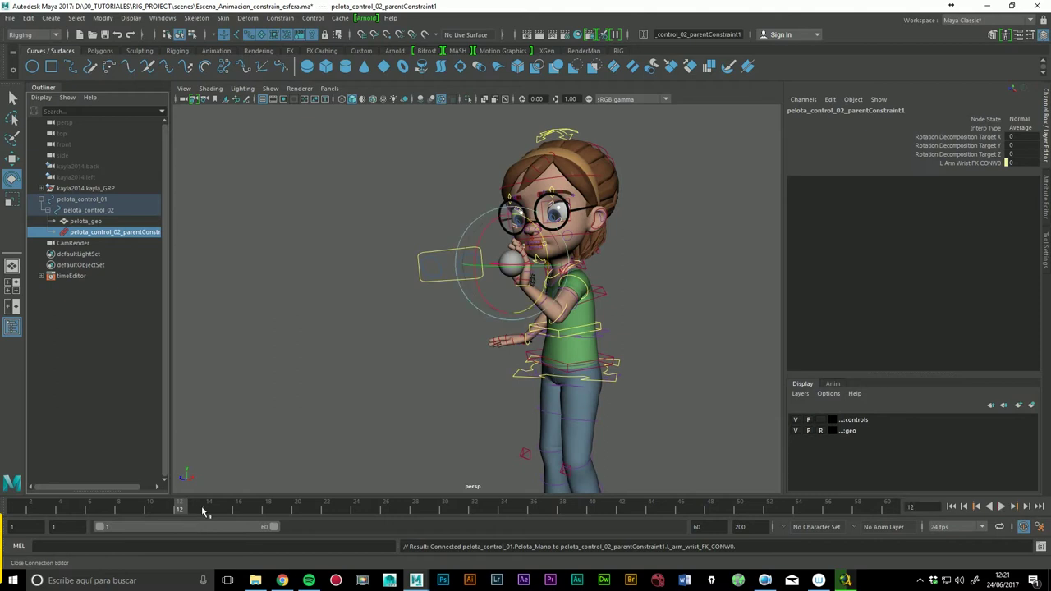
click(80, 201)
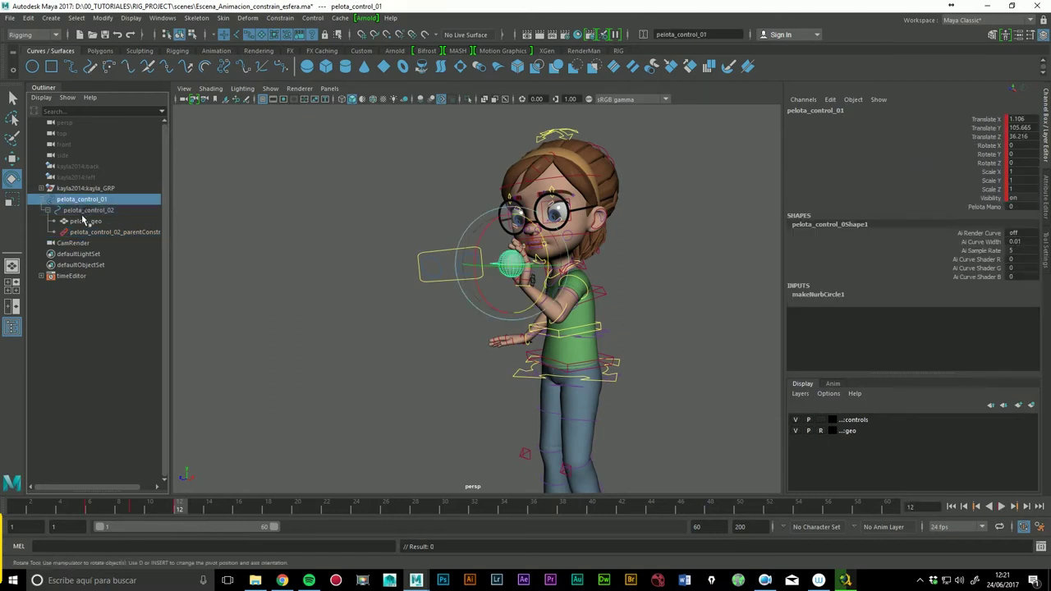
double_click(1020, 209)
text(1)
key(Return)
mouse_move(177, 510)
mouse_down()
mouse_move(418, 509)
mouse_move(93, 506)
mouse_move(179, 509)
mouse_up()
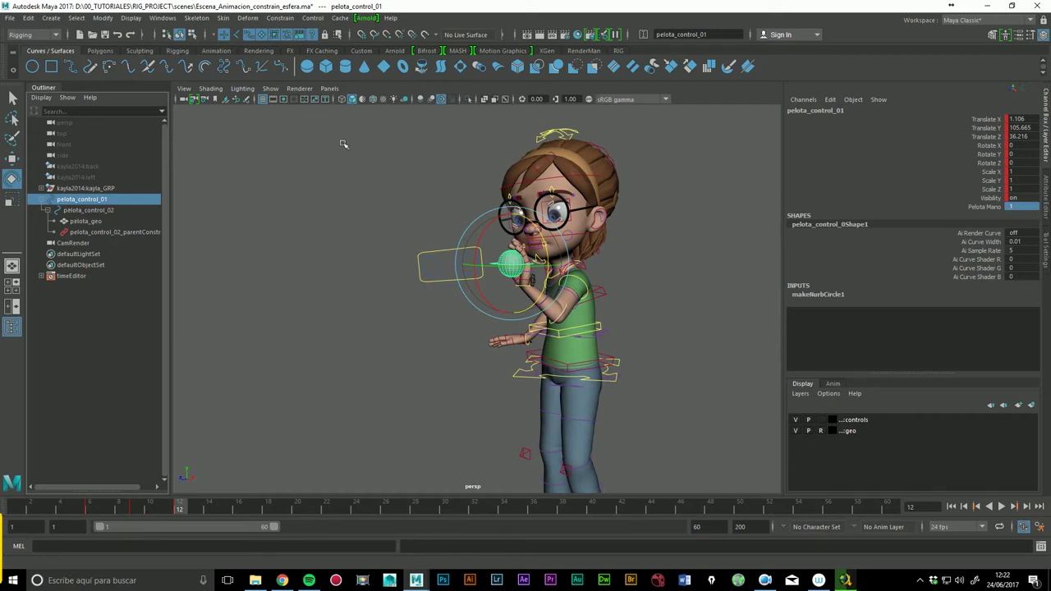
click(95, 223)
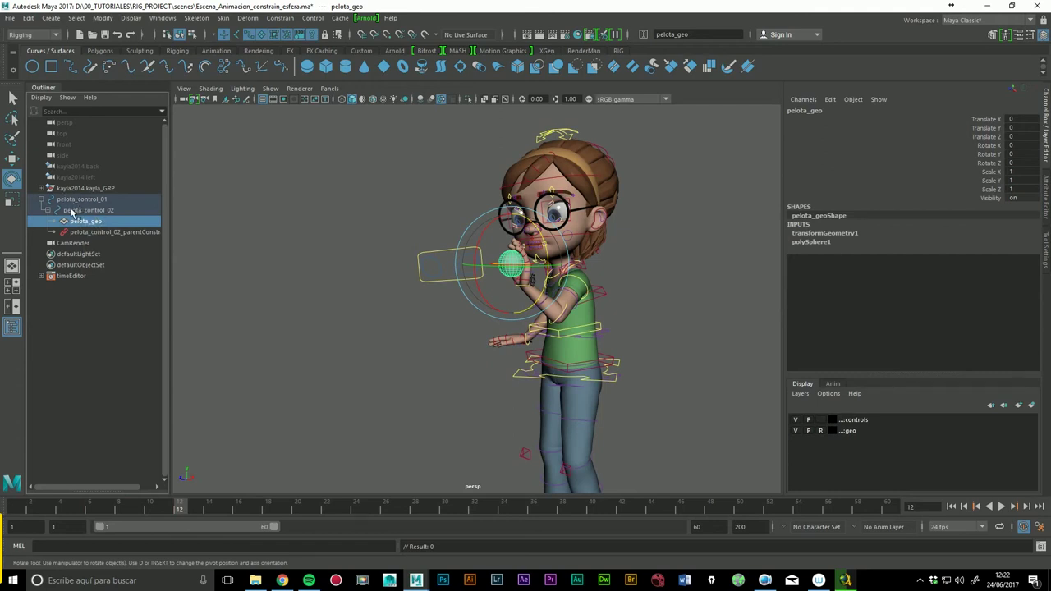
Step: At frame 1, set pelota_control_01's Pelota Mano to 0
drag(179, 509, 15, 516)
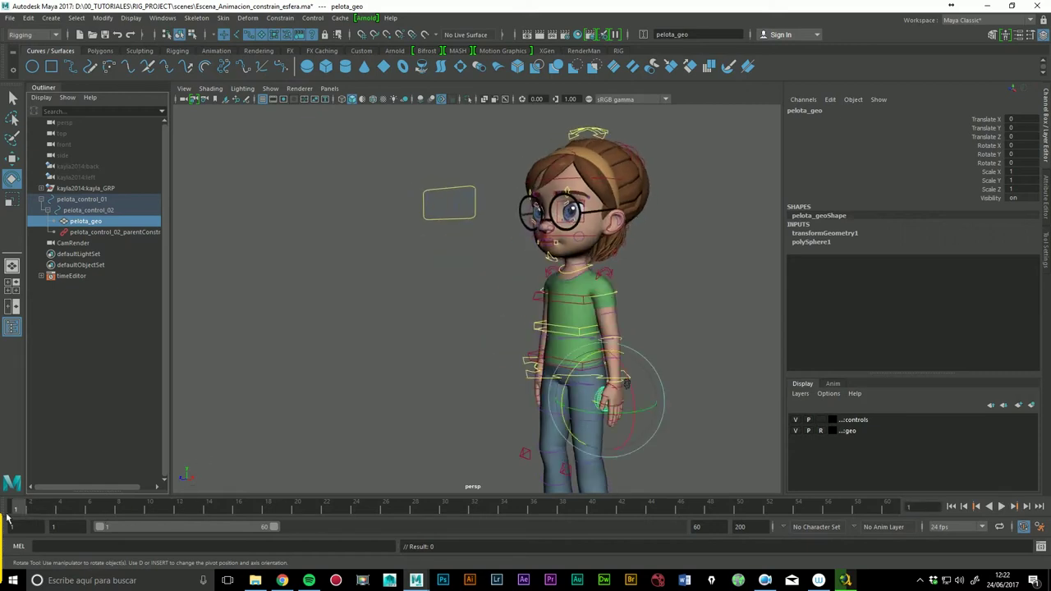
click(94, 204)
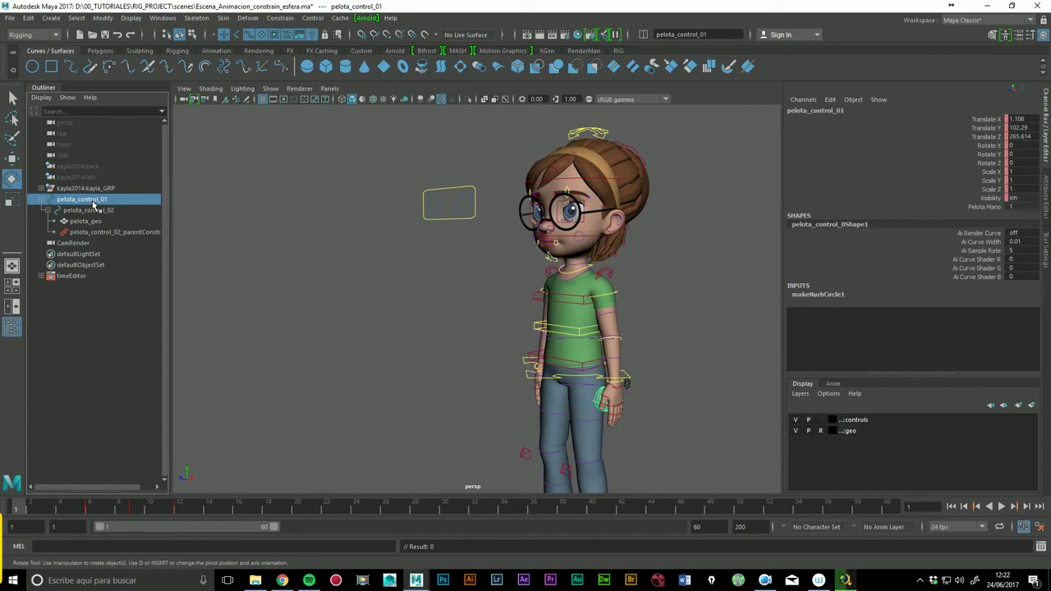
double_click(1017, 208)
text(0)
key(Return)
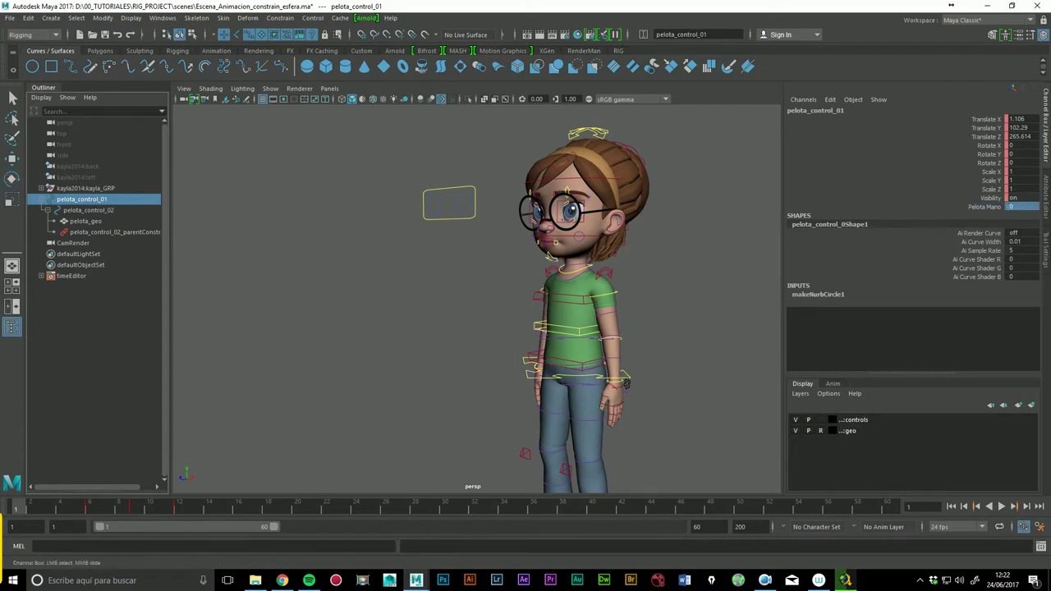
drag(19, 515, 185, 518)
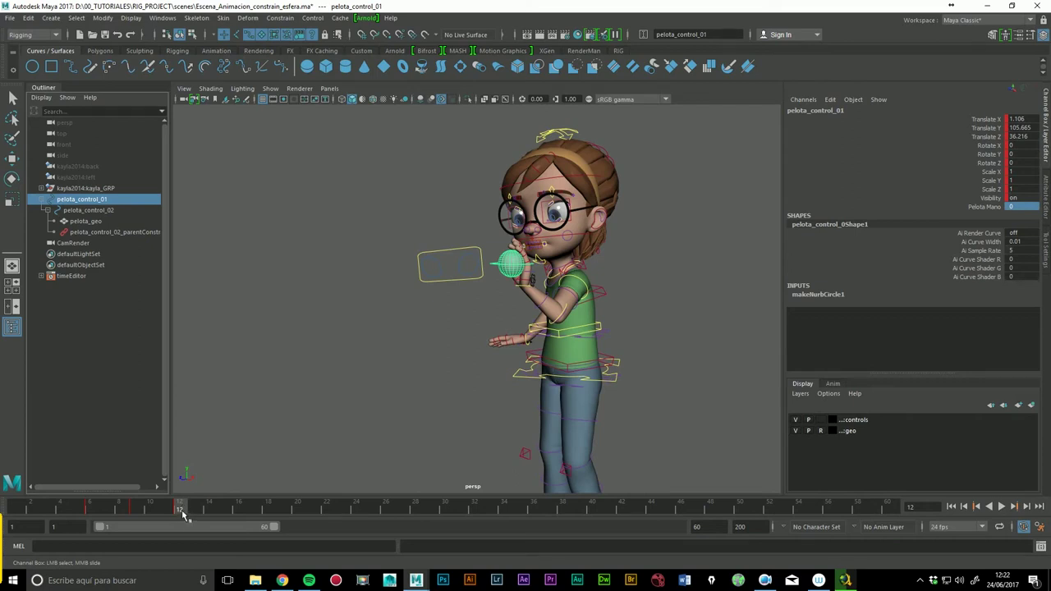
Step: Key Pelota Mano at 0 on frame 11
drag(185, 513, 176, 515)
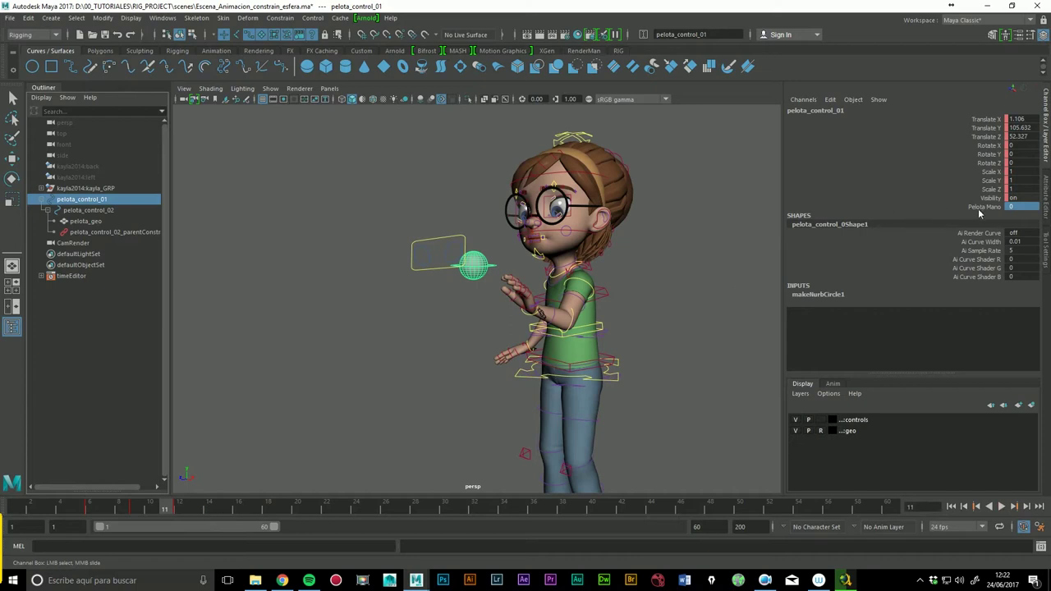
key(Return)
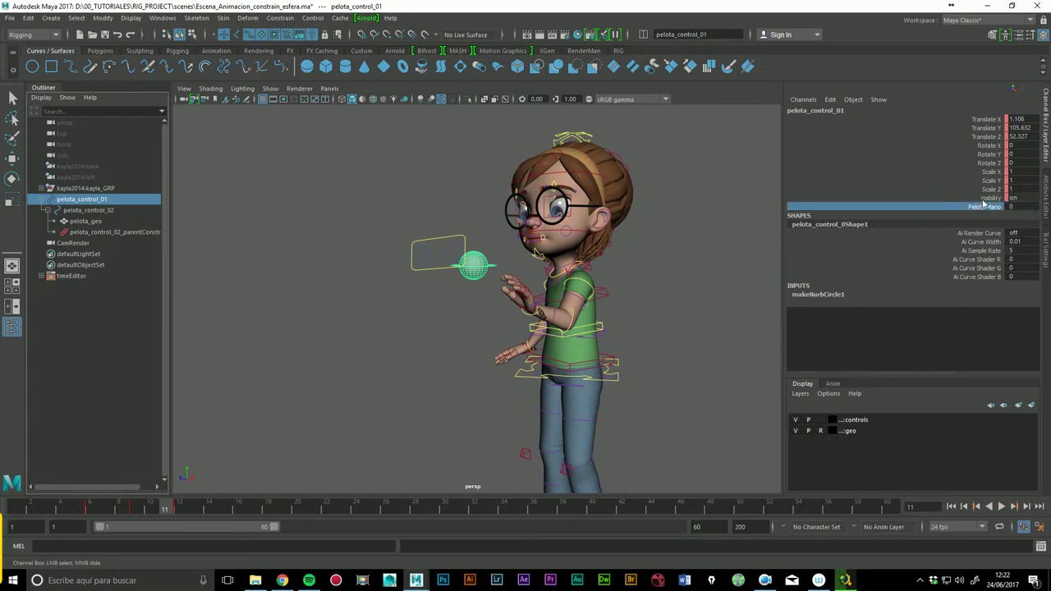
right_click(991, 206)
click(980, 227)
click(1018, 213)
click(992, 208)
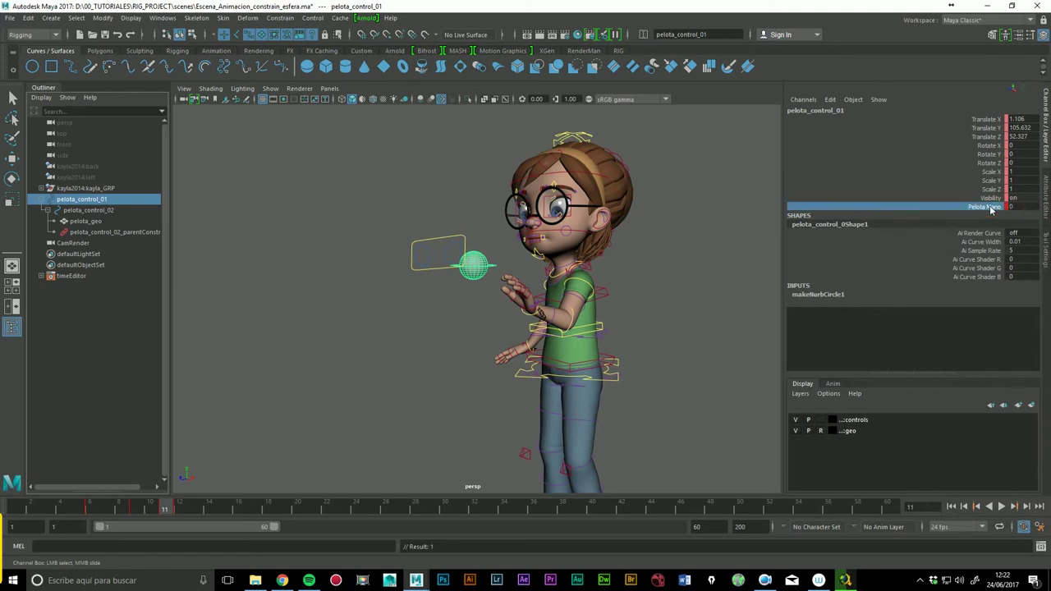
Step: Set Pelota Mano to 1 at frame 12 and key it
click(179, 511)
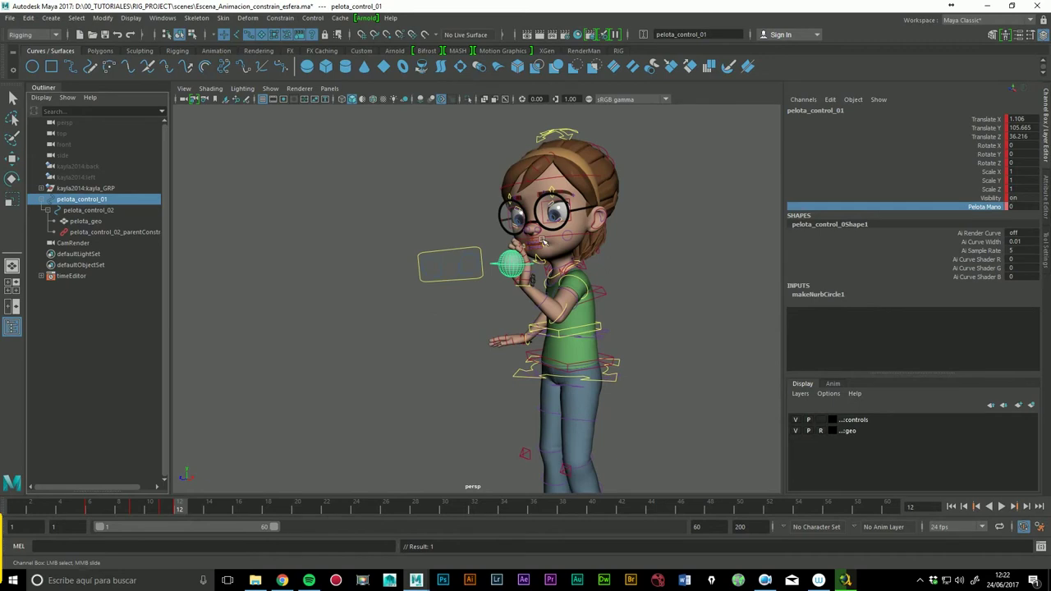
scroll(542, 241, up, 2)
scroll(518, 258, up, 2)
scroll(493, 280, up, 2)
scroll(459, 305, up, 2)
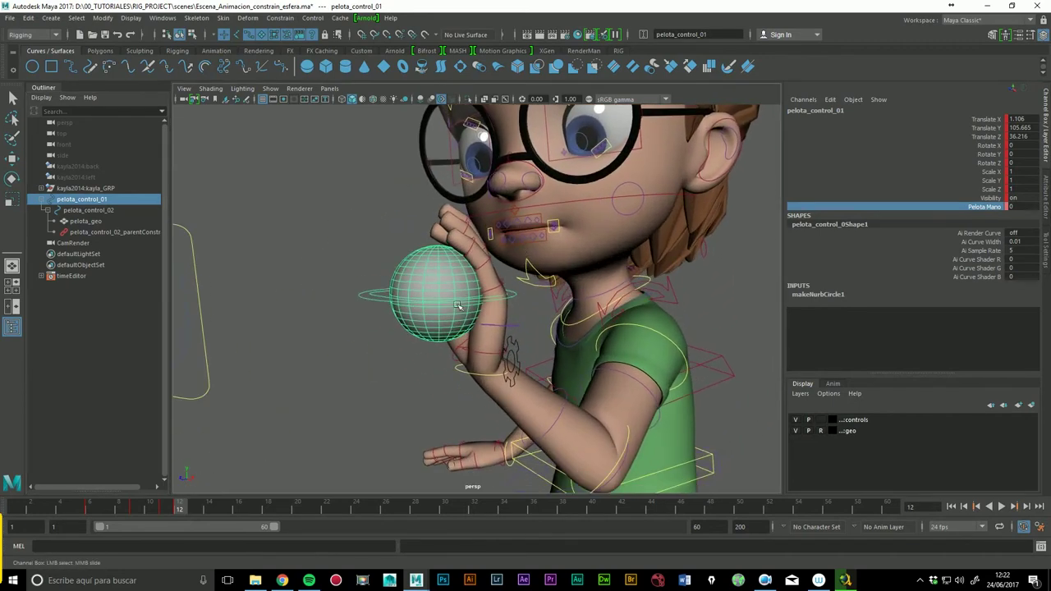
click(1020, 207)
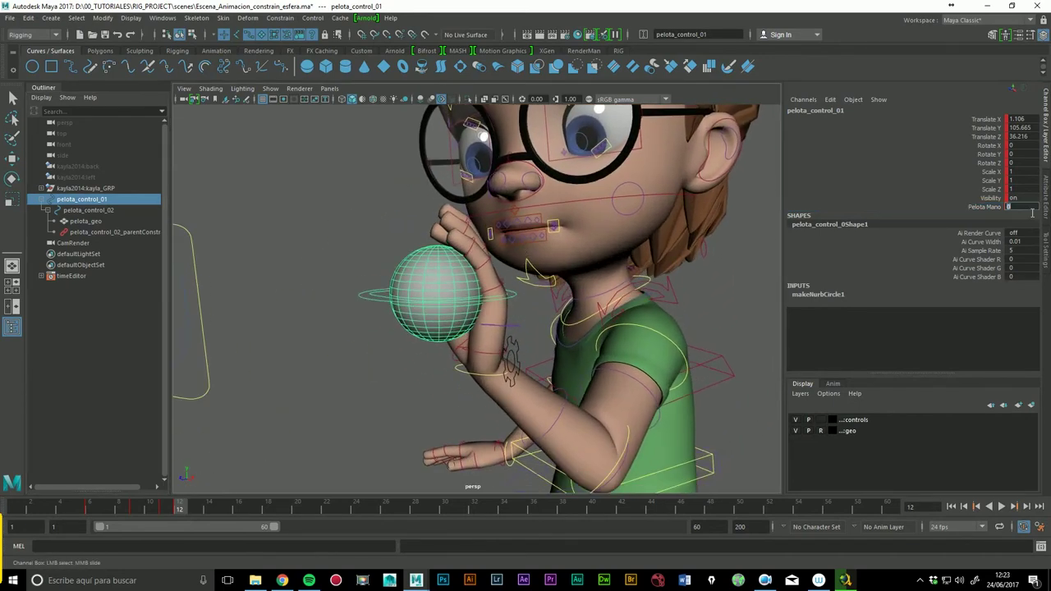
text(1)
key(Return)
right_click(980, 211)
right_click(975, 214)
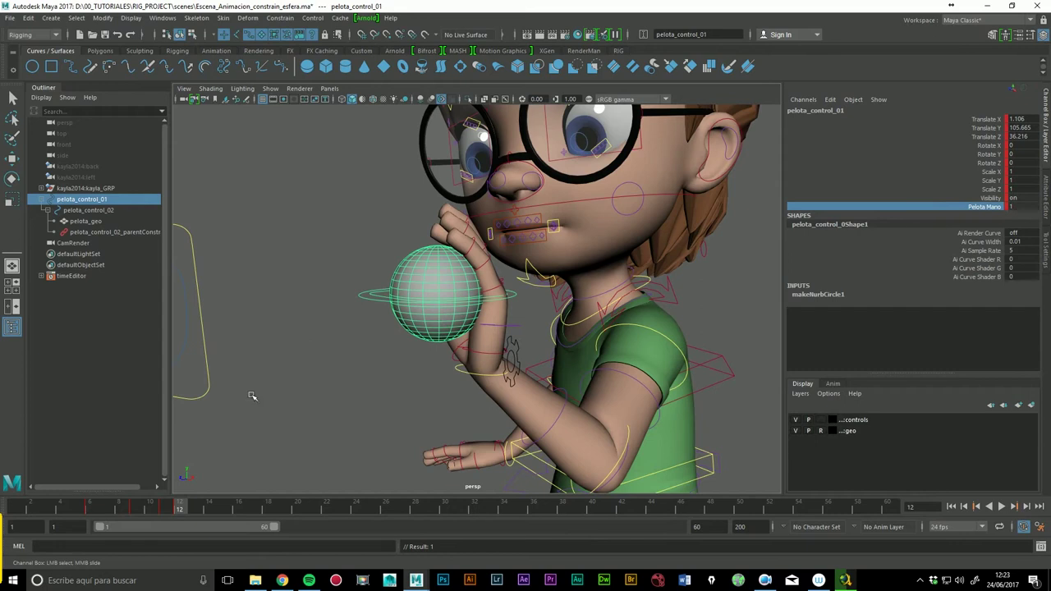
Step: Zoom out and scrub from frame 1 to preview the ball following the hand
alt+right_drag(419, 384, 592, 289)
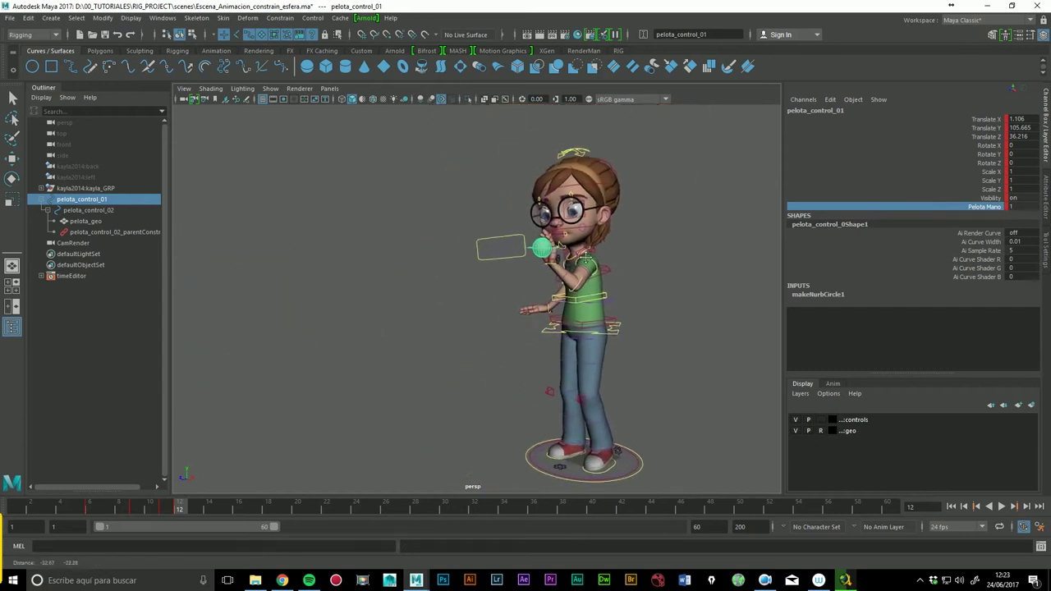
click(12, 510)
drag(13, 513, 567, 511)
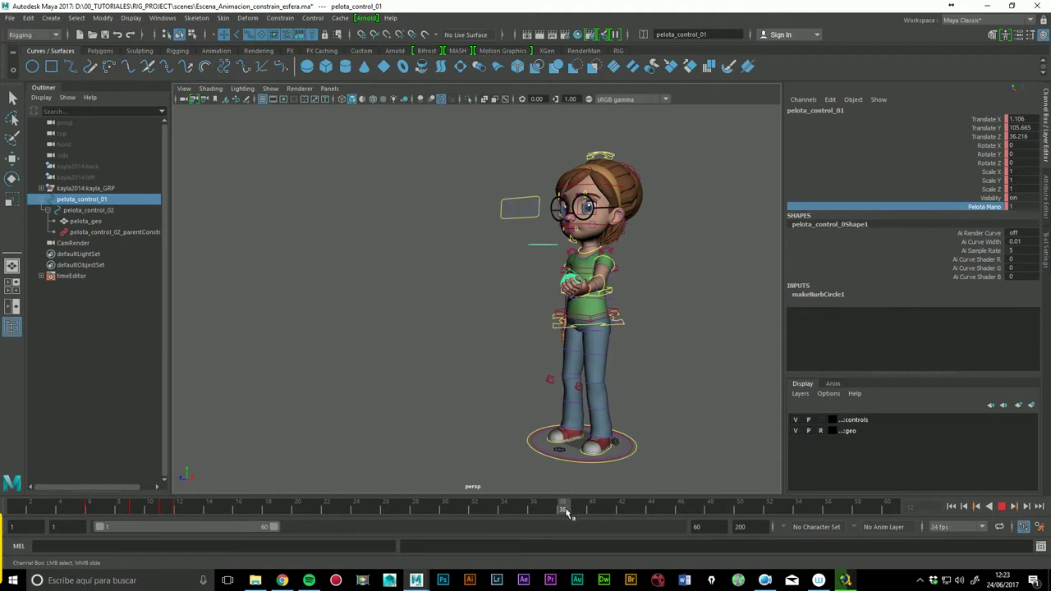
click(558, 511)
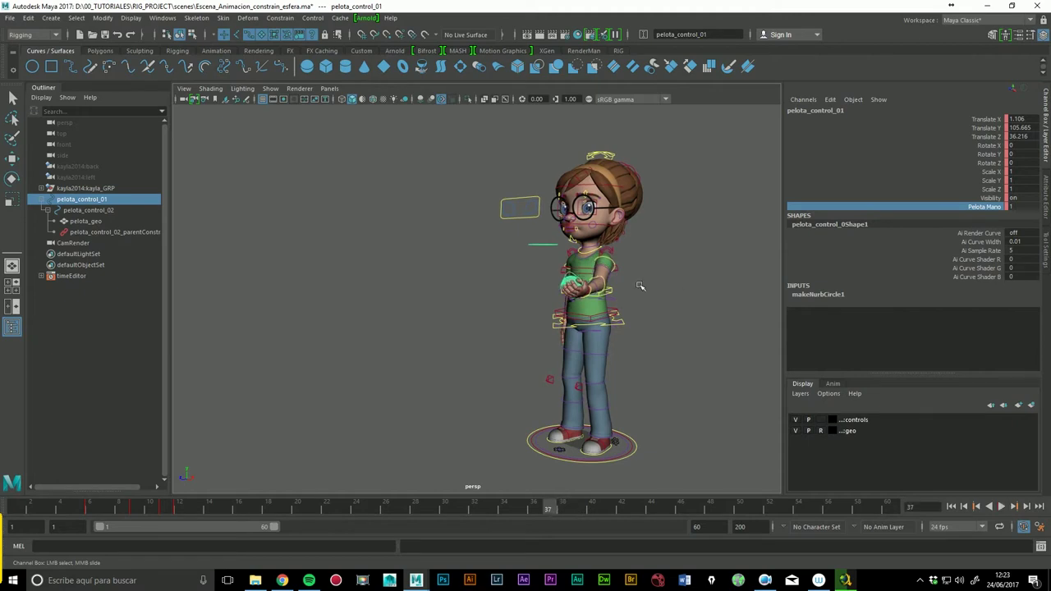
scroll(679, 286, up, 3)
scroll(679, 286, up, 3)
Step: Key Pelota Mano at 1 on frame 38
click(538, 511)
click(549, 511)
click(544, 511)
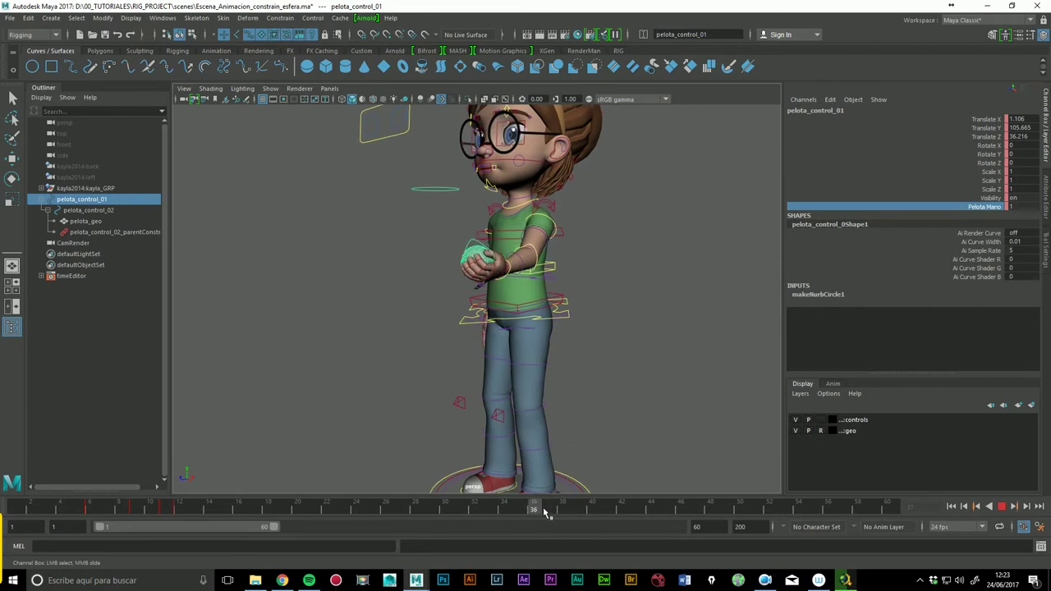
click(542, 511)
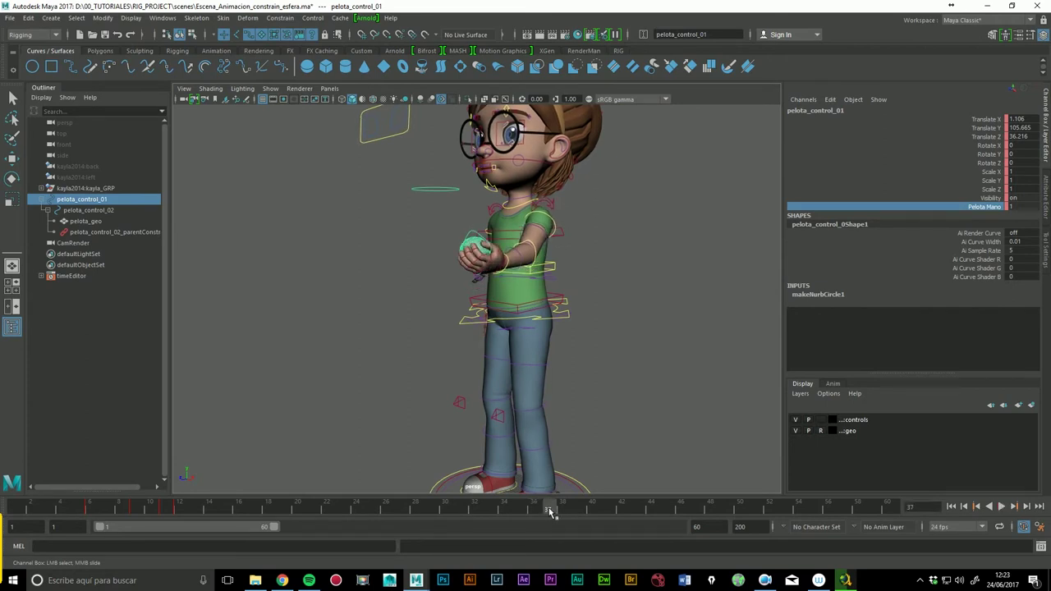
drag(556, 511, 574, 511)
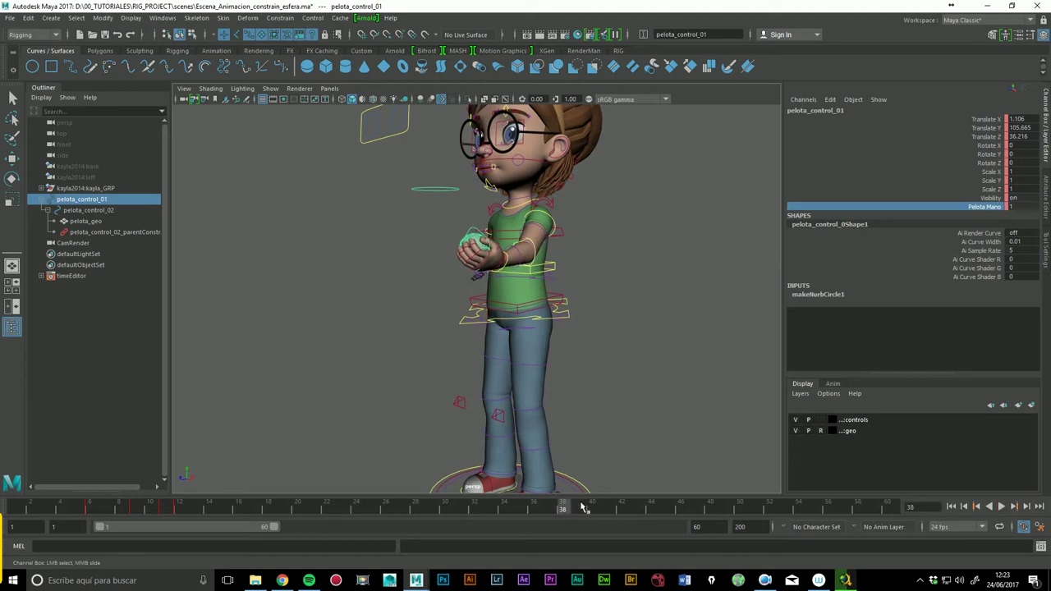
right_click(988, 210)
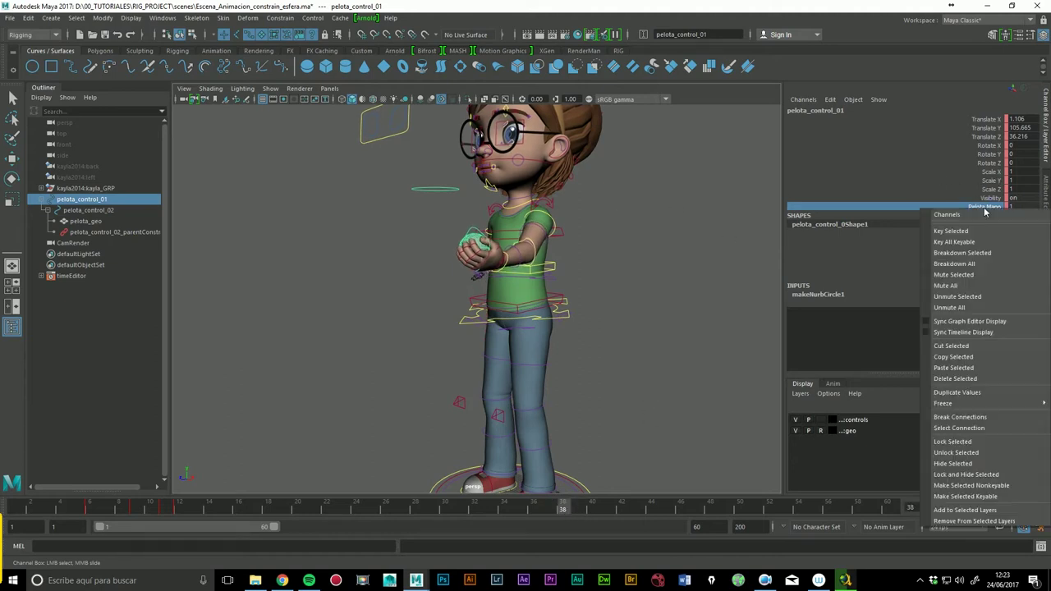
click(952, 231)
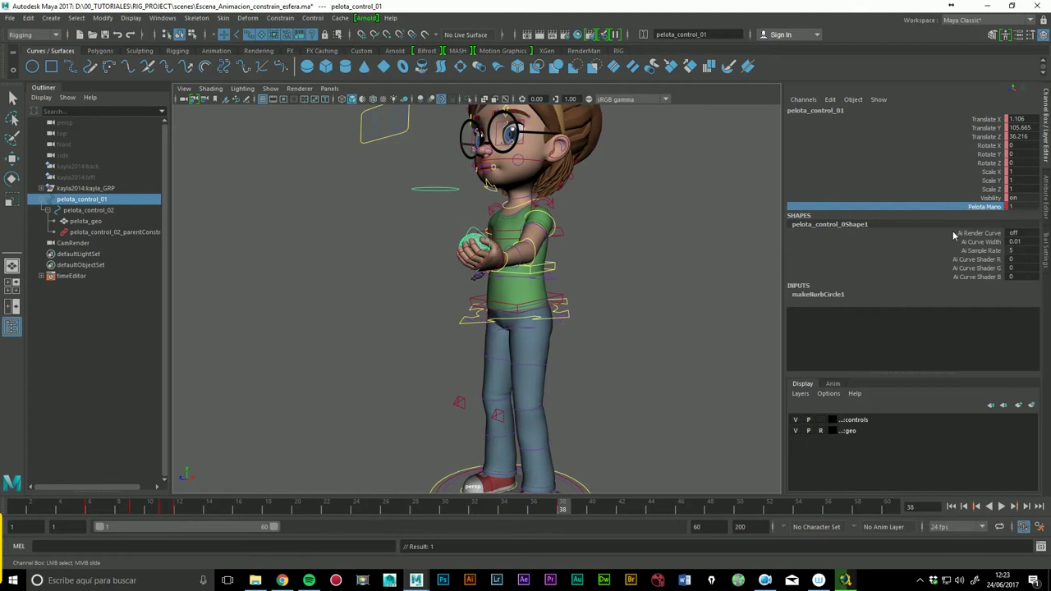
Step: Set Pelota Mano to 0 at frame 39, key it, and play back the animation
click(578, 511)
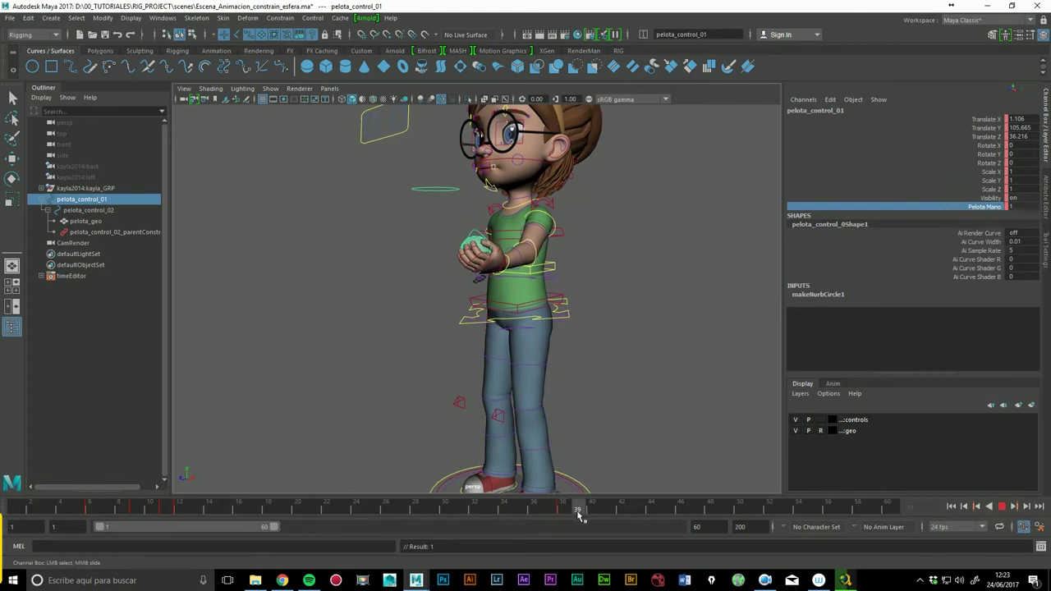
double_click(1025, 208)
text(0)
key(Return)
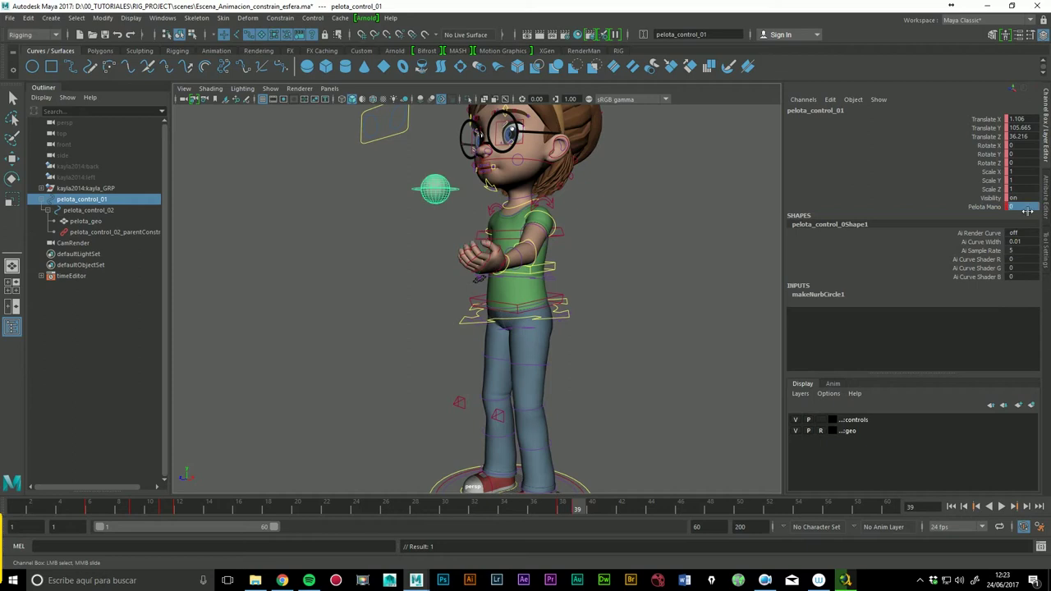
right_click(984, 207)
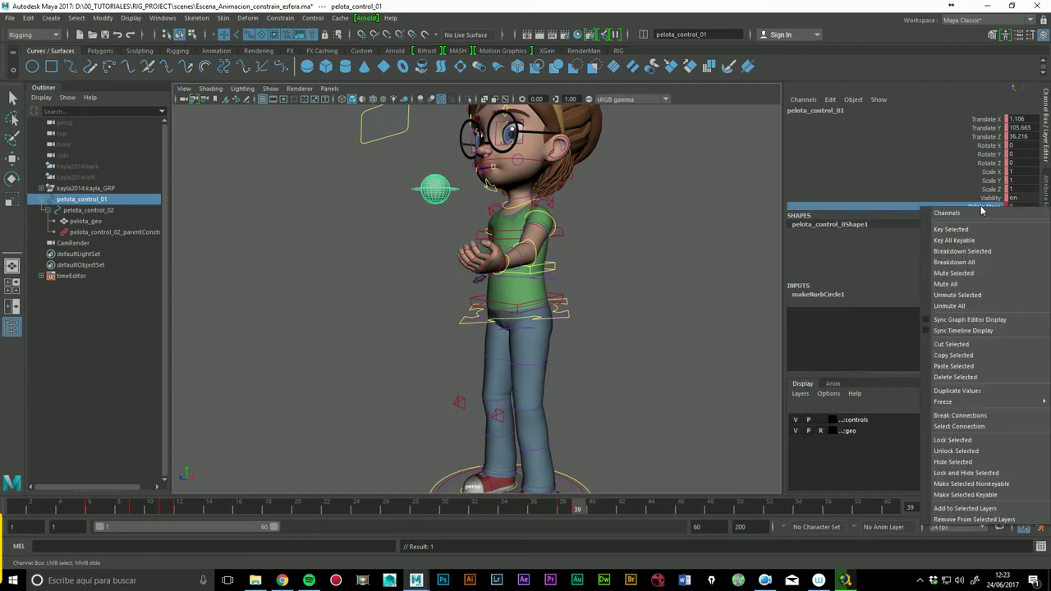
click(928, 212)
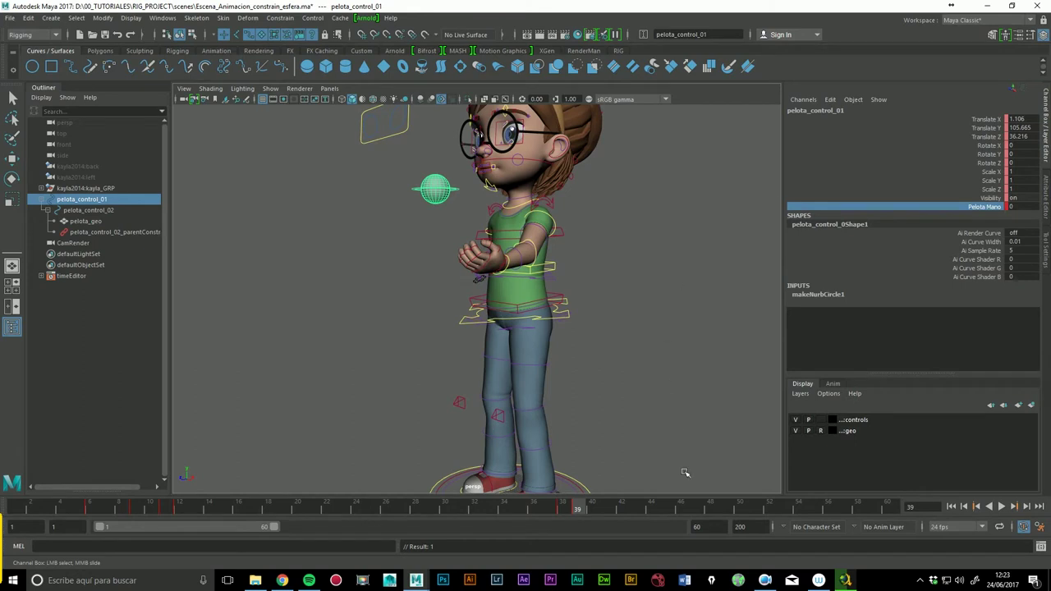
key(alt+v)
key(alt+v)
key(e)
click(471, 198)
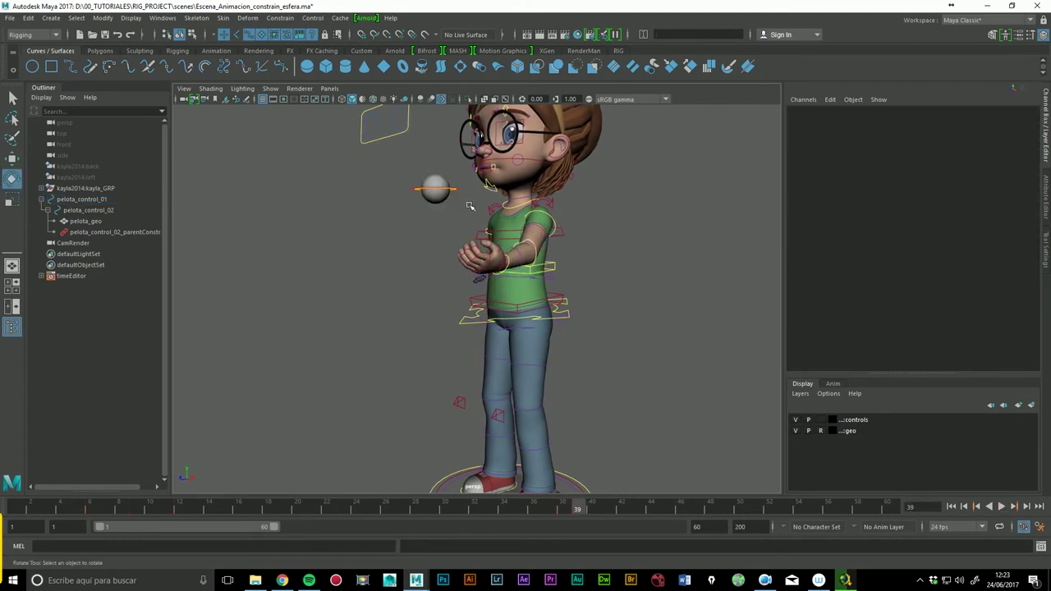
click(78, 199)
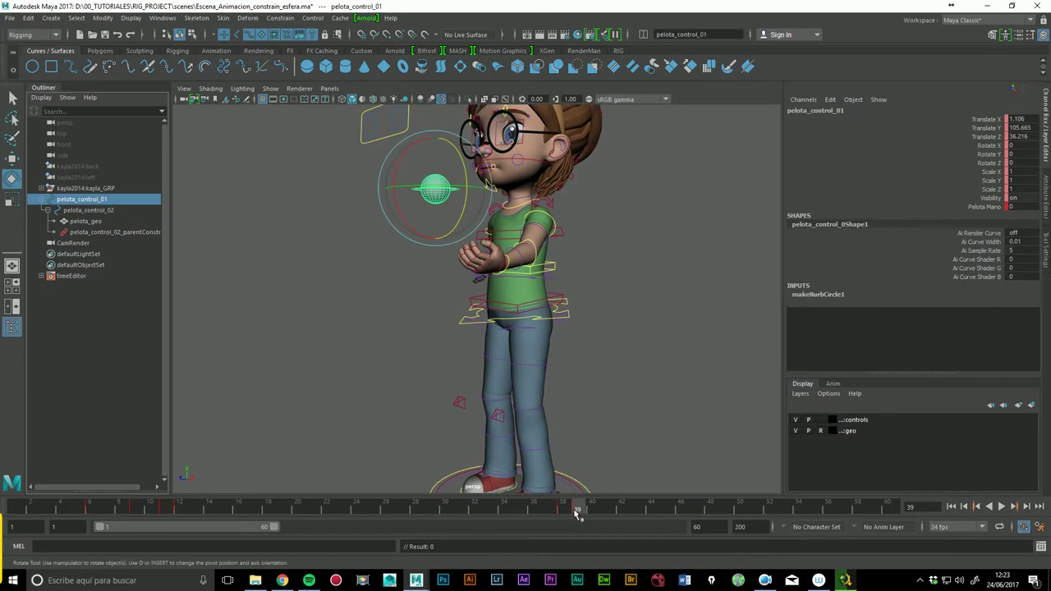
click(88, 211)
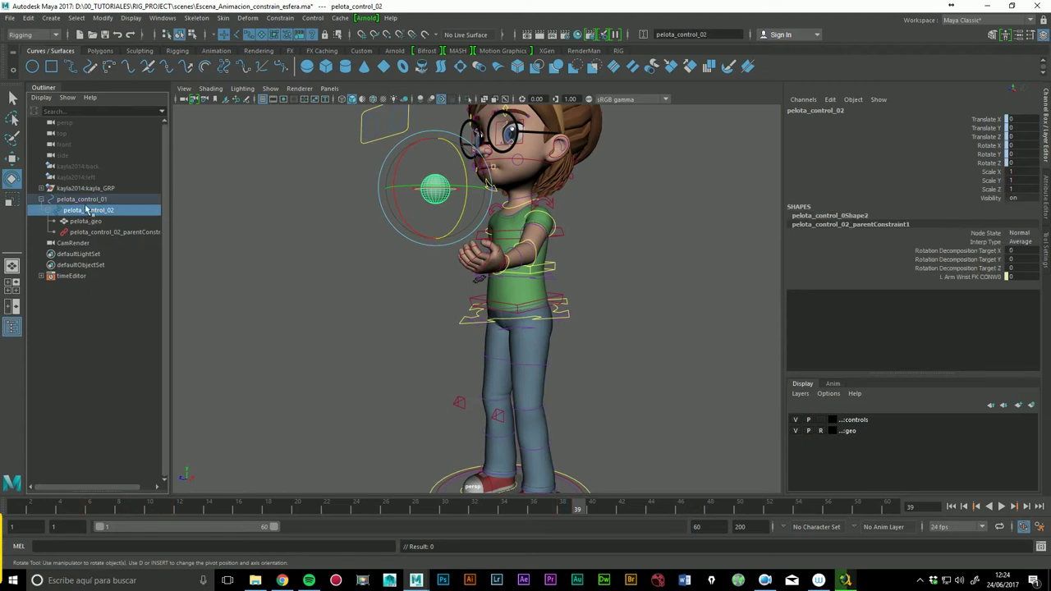
click(92, 201)
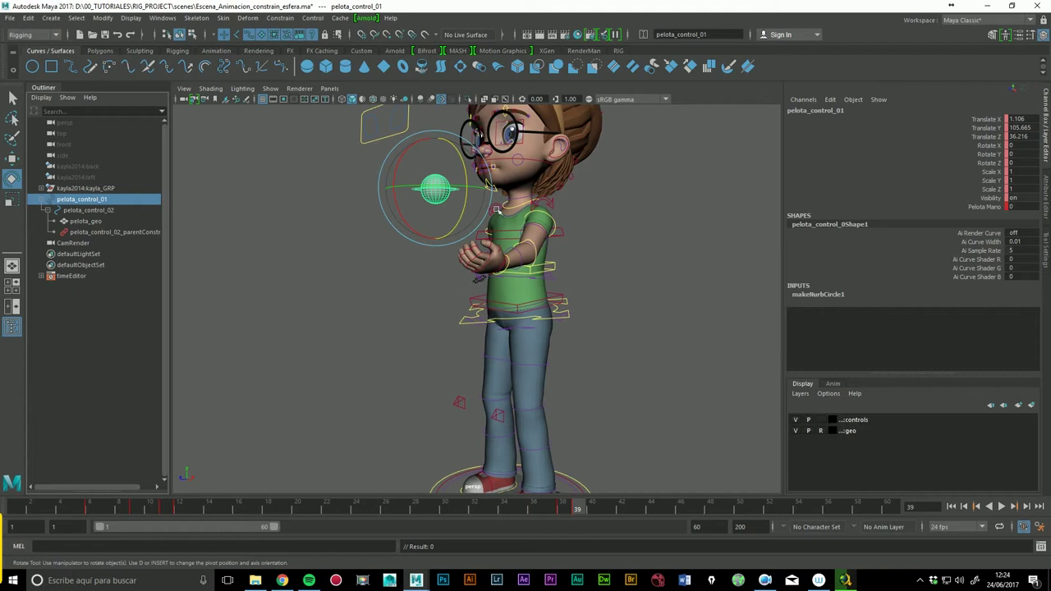
mouse_move(353, 284)
alt+mouse_down()
mouse_move(375, 293)
mouse_move(445, 267)
alt+mouse_up()
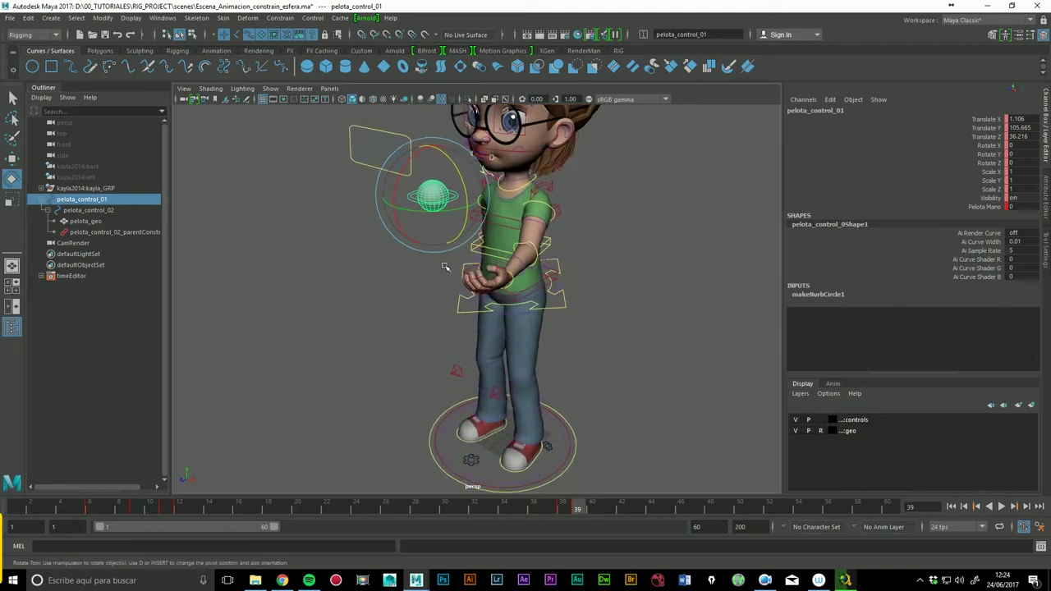
drag(998, 121, 994, 136)
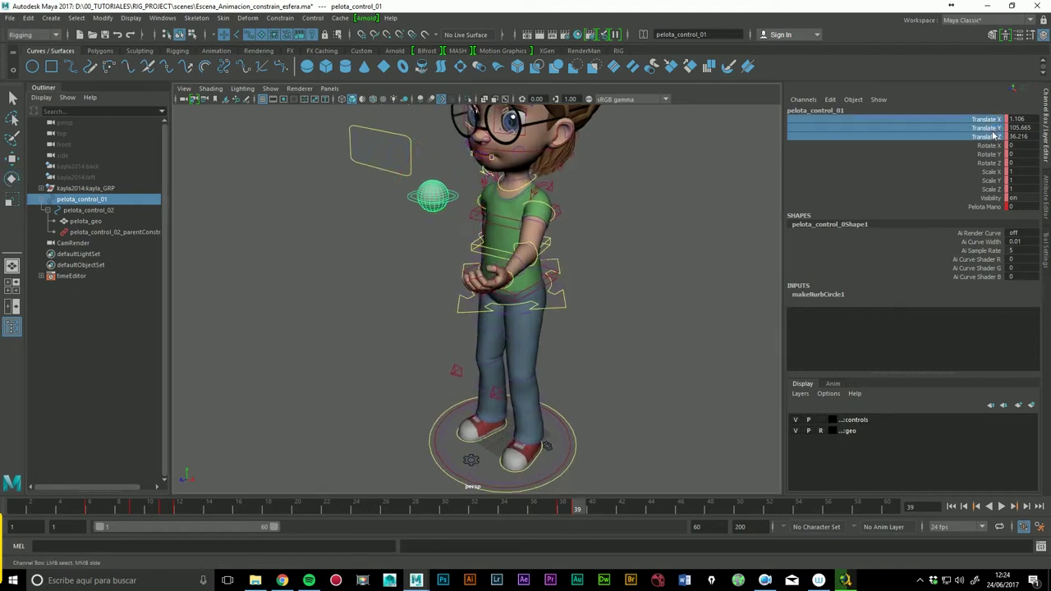
right_click(996, 134)
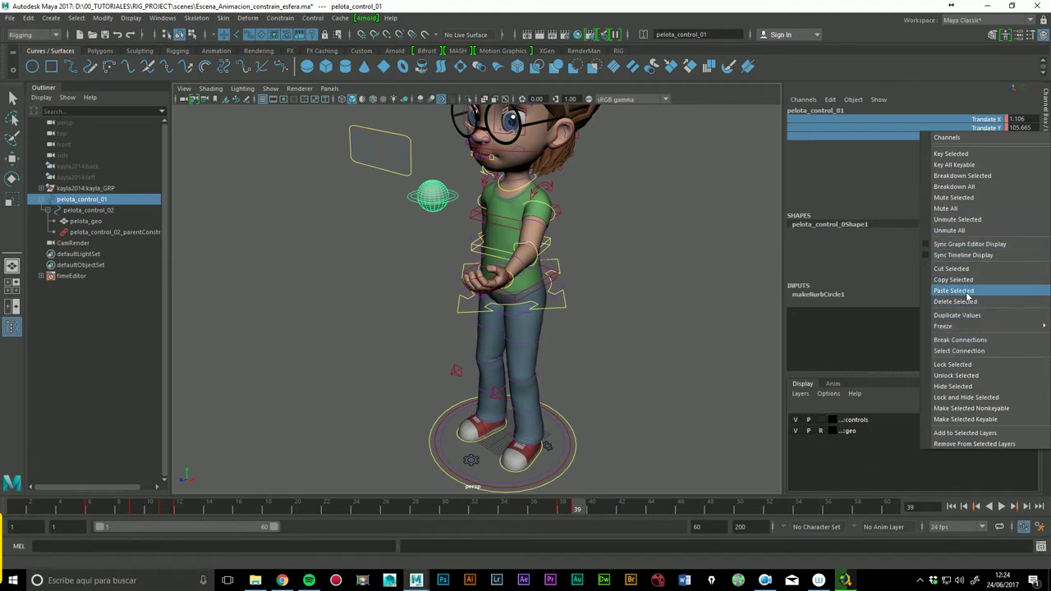
click(949, 97)
right_click(989, 123)
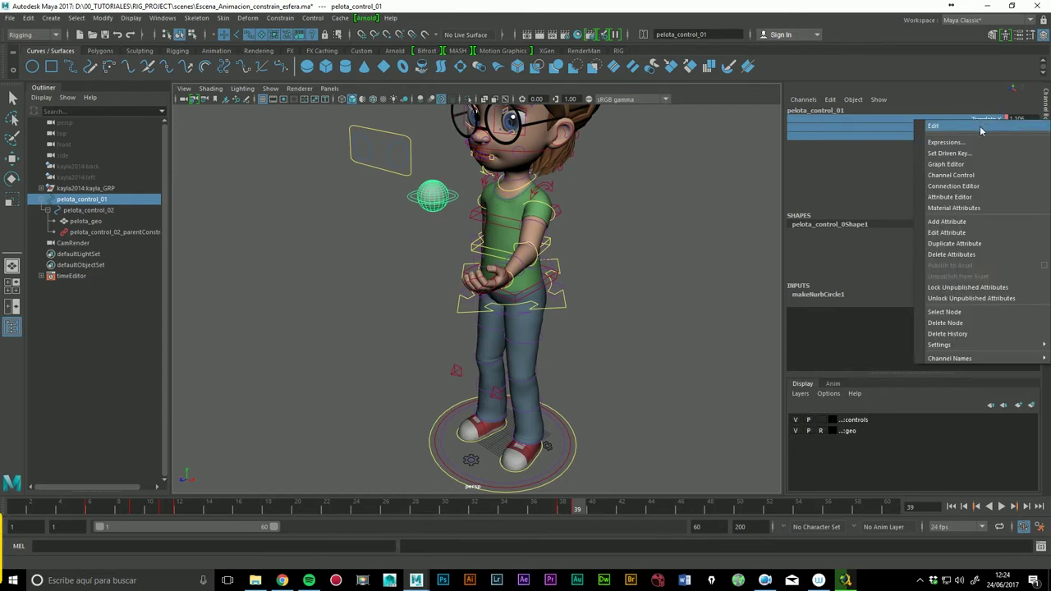
click(922, 113)
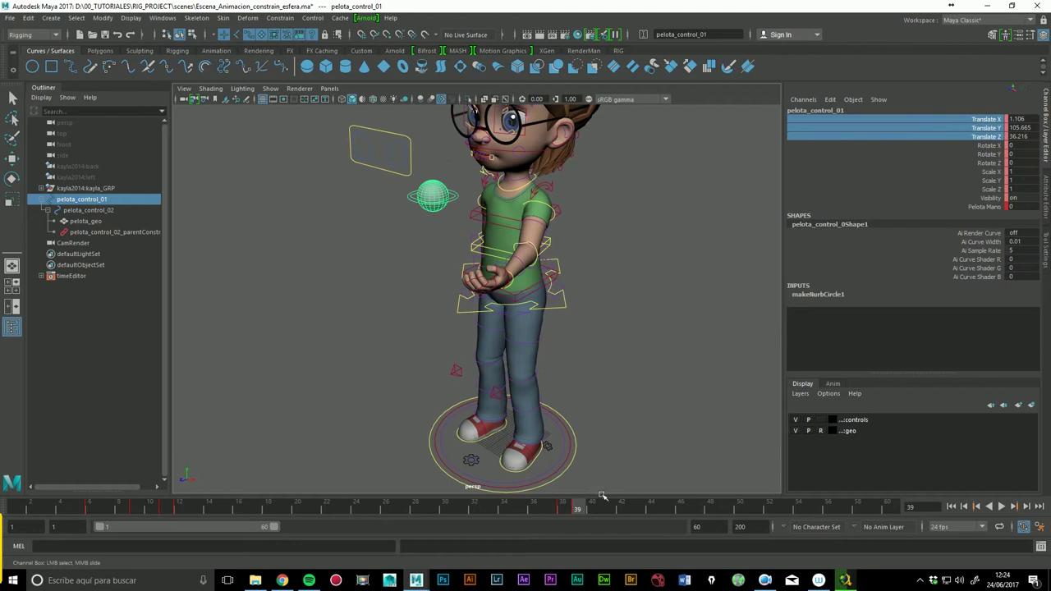
shift+drag(602, 509, 566, 511)
right_click(566, 511)
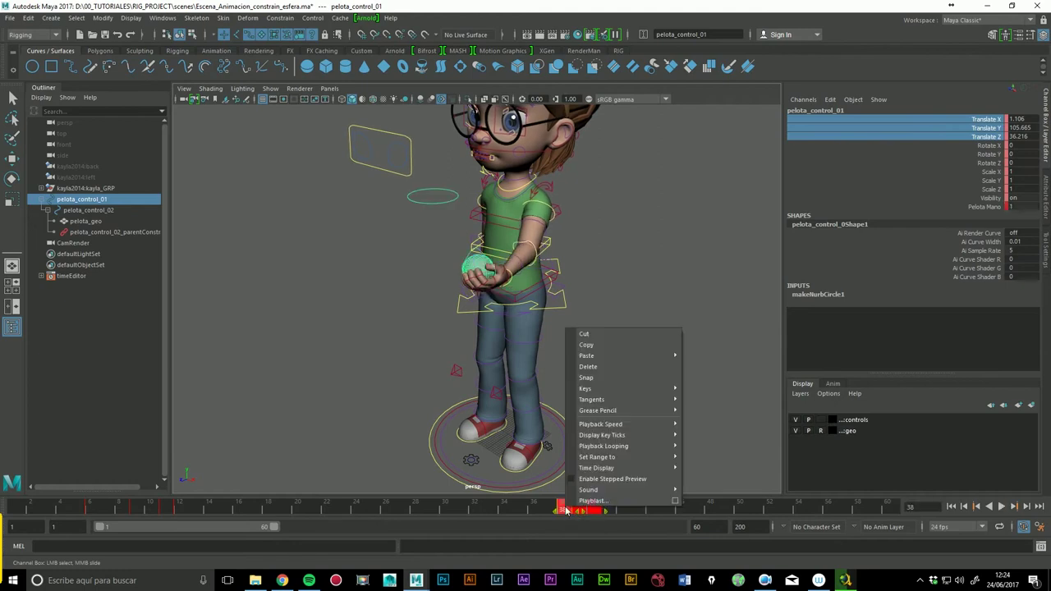
click(594, 367)
key(ctrl+z)
click(992, 128)
click(994, 136)
right_click(996, 138)
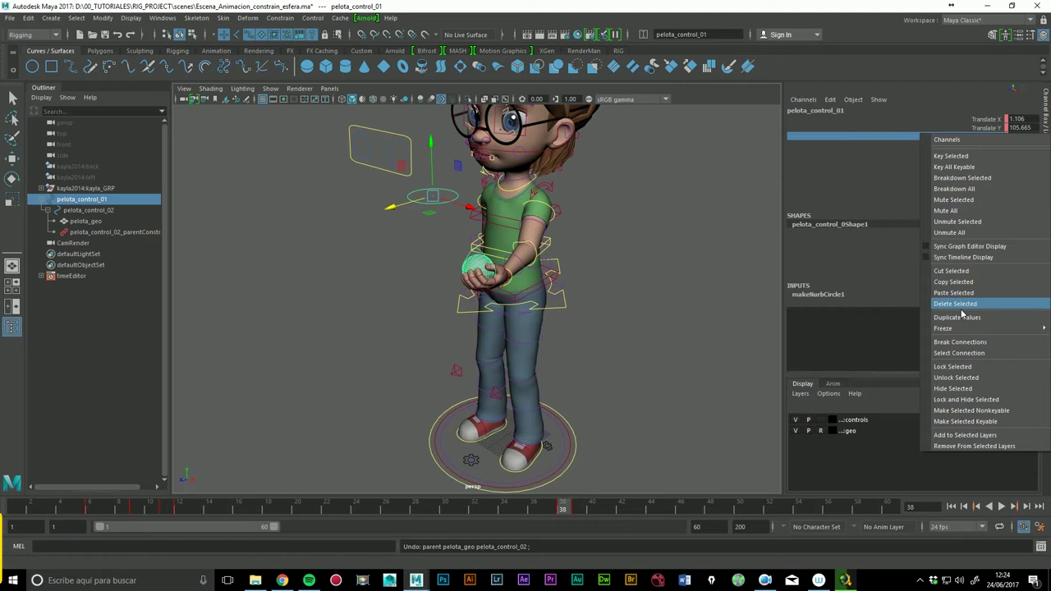
click(976, 391)
key(alt+period)
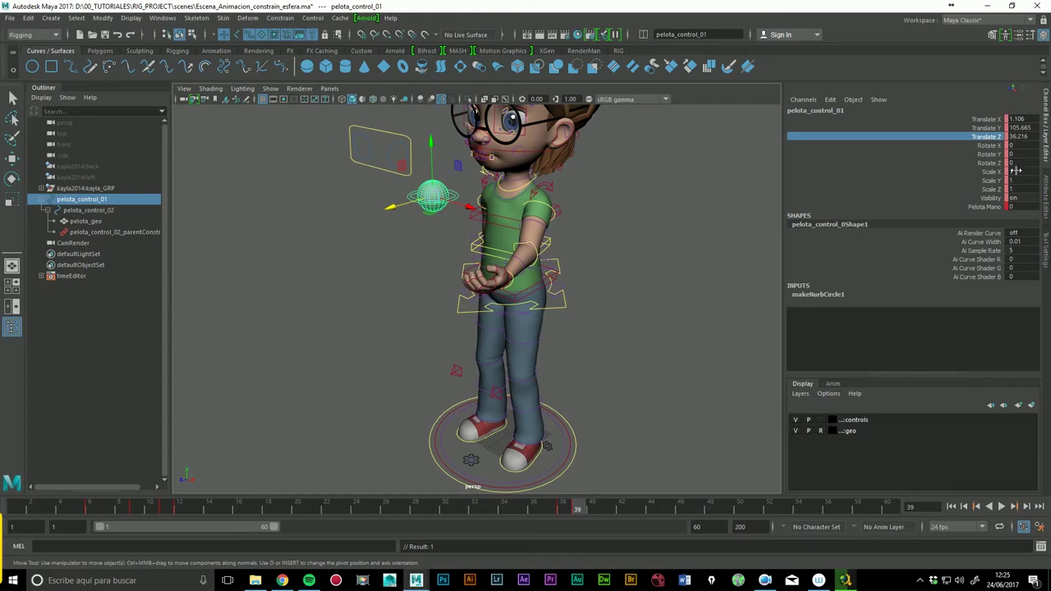
Step: At frame 38, key pelota_control_01's Translate X through Rotate Z channels
mouse_move(598, 503)
mouse_down()
mouse_move(182, 515)
mouse_move(575, 511)
mouse_up()
click(101, 201)
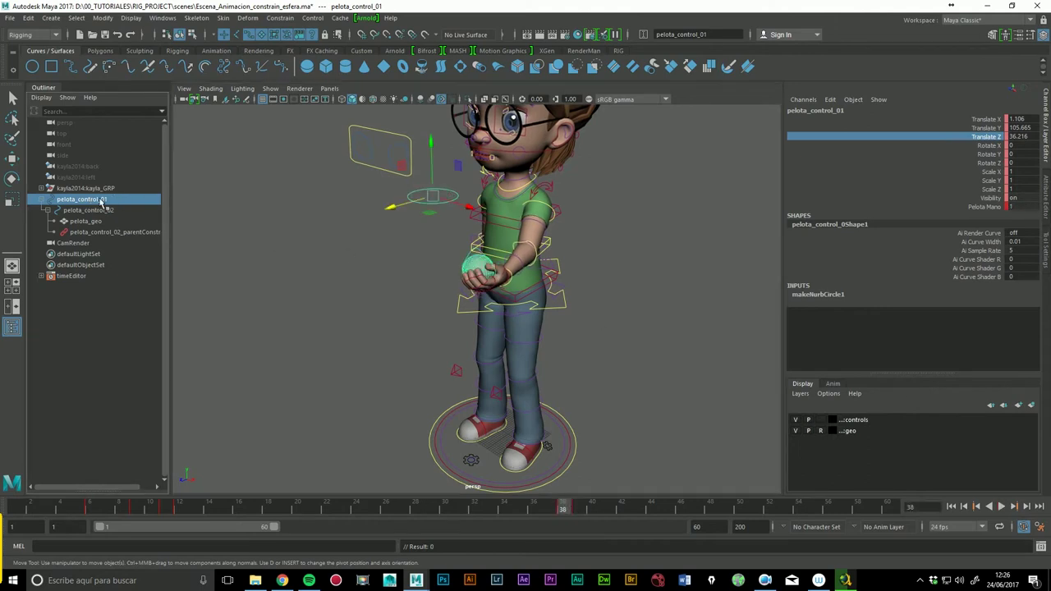
drag(994, 122, 992, 165)
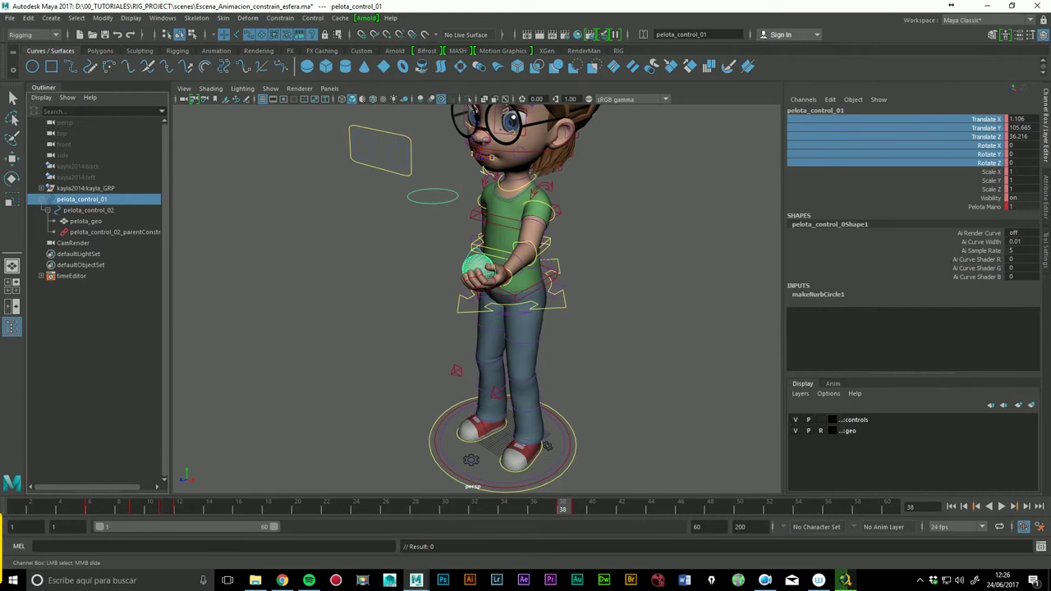
right_click(991, 156)
click(970, 174)
drag(571, 514, 588, 514)
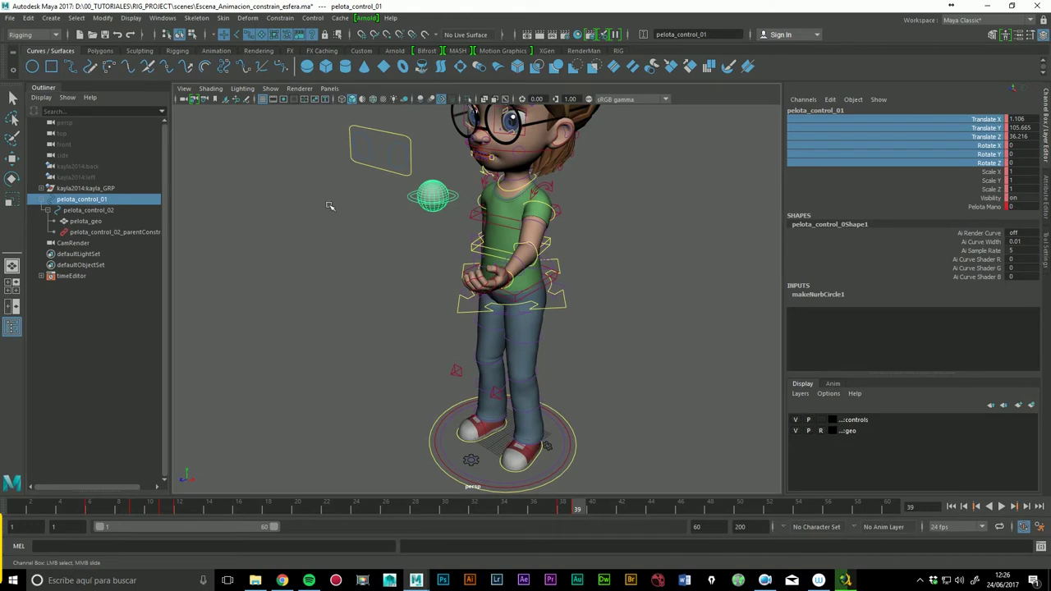
click(12, 158)
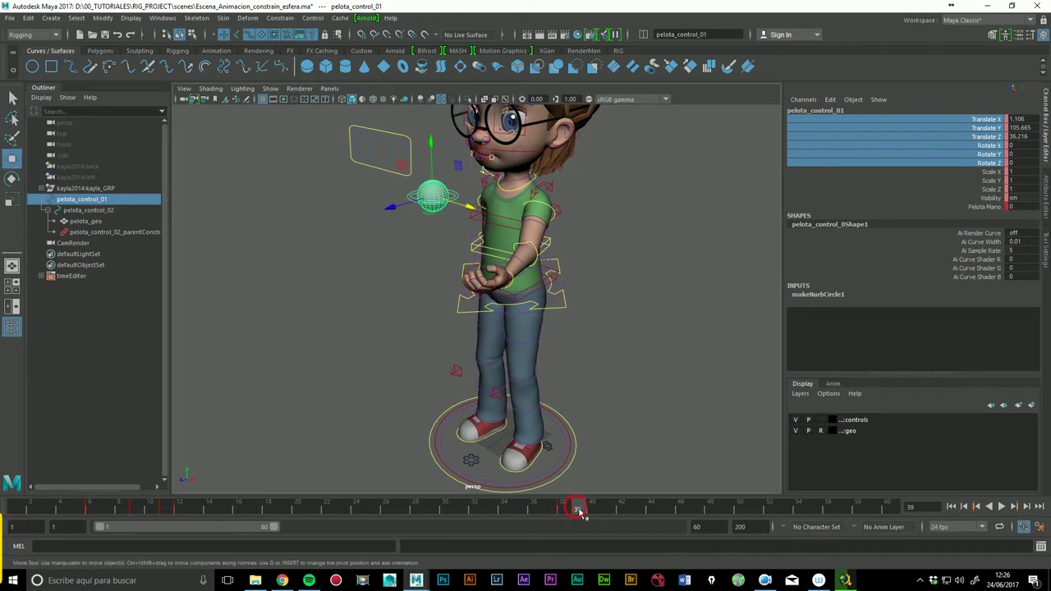
drag(580, 513, 563, 510)
alt+drag(468, 370, 540, 377)
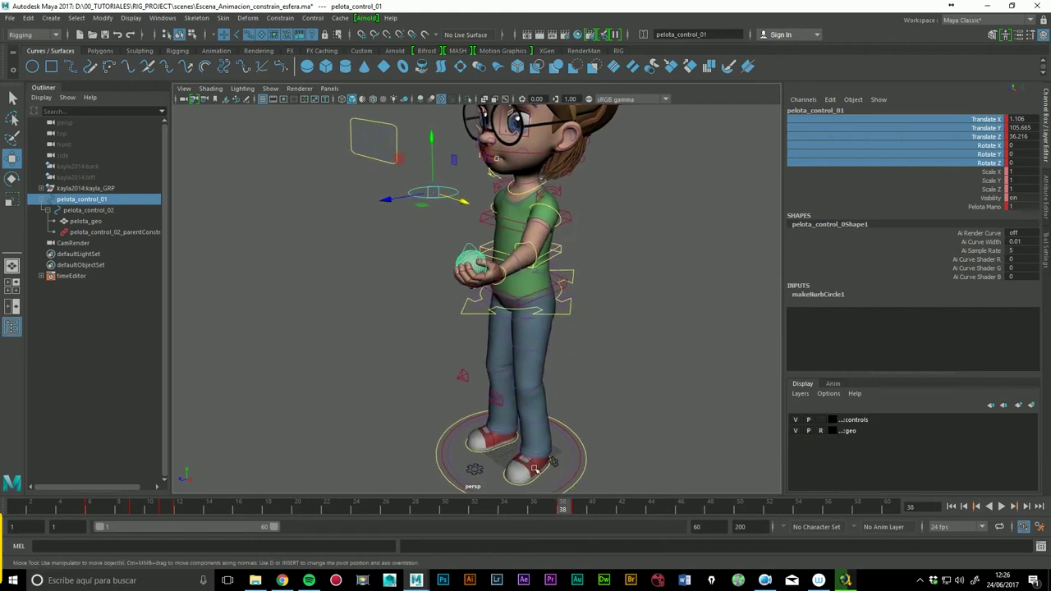
drag(568, 511, 581, 513)
key(ctrl+z)
click(568, 511)
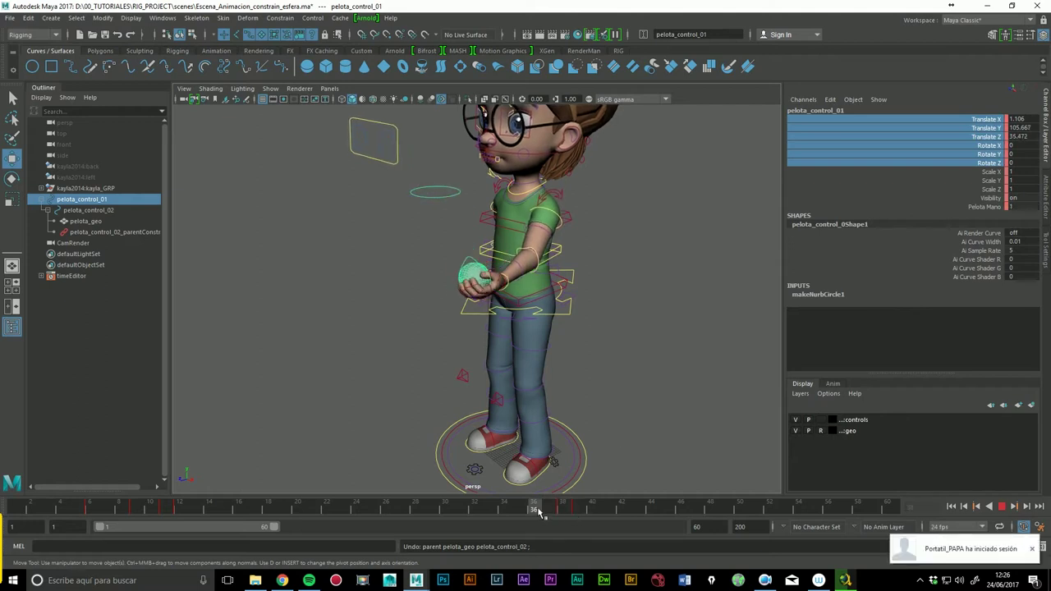
key(alt+period)
drag(553, 511, 182, 504)
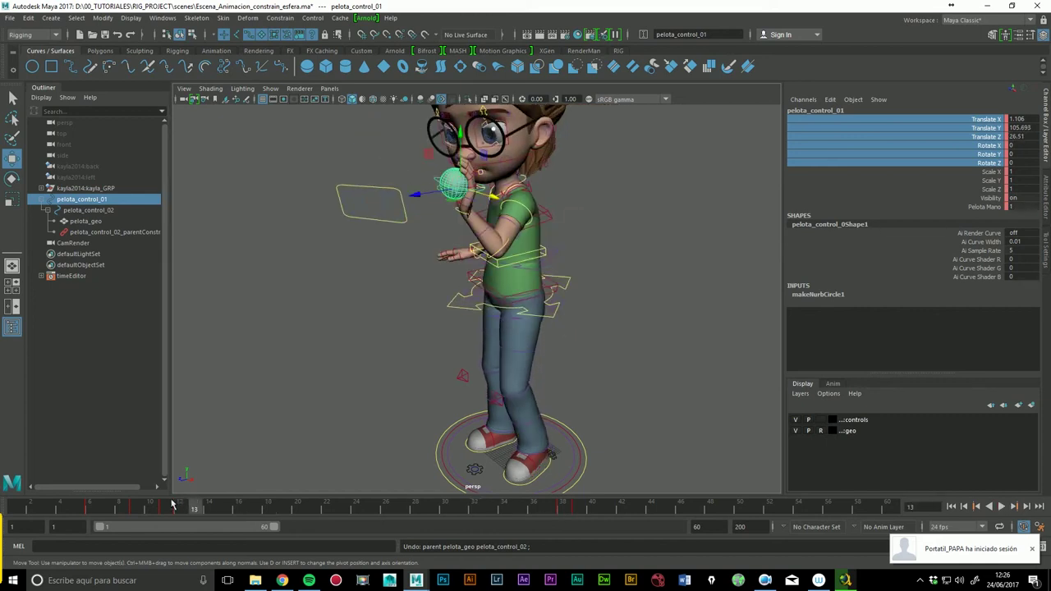
key(alt+v)
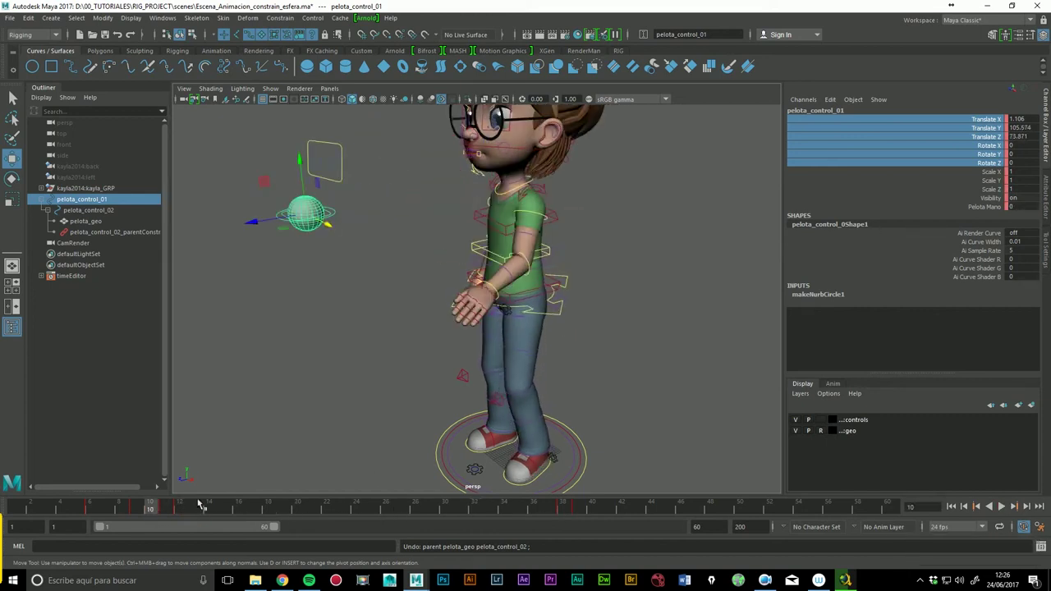
key(alt+v)
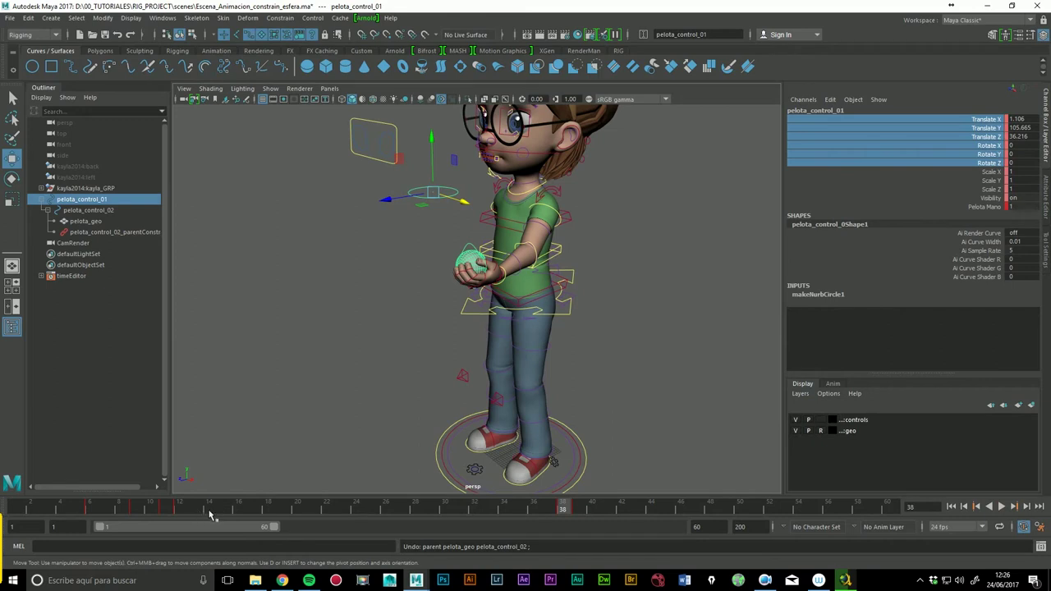
key(alt+v)
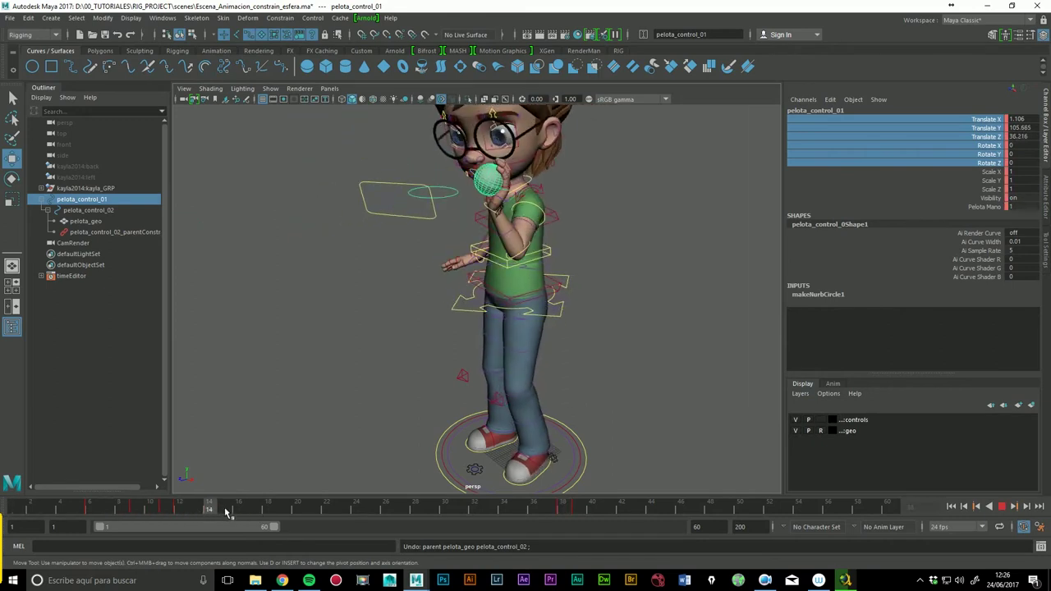
drag(301, 509, 223, 509)
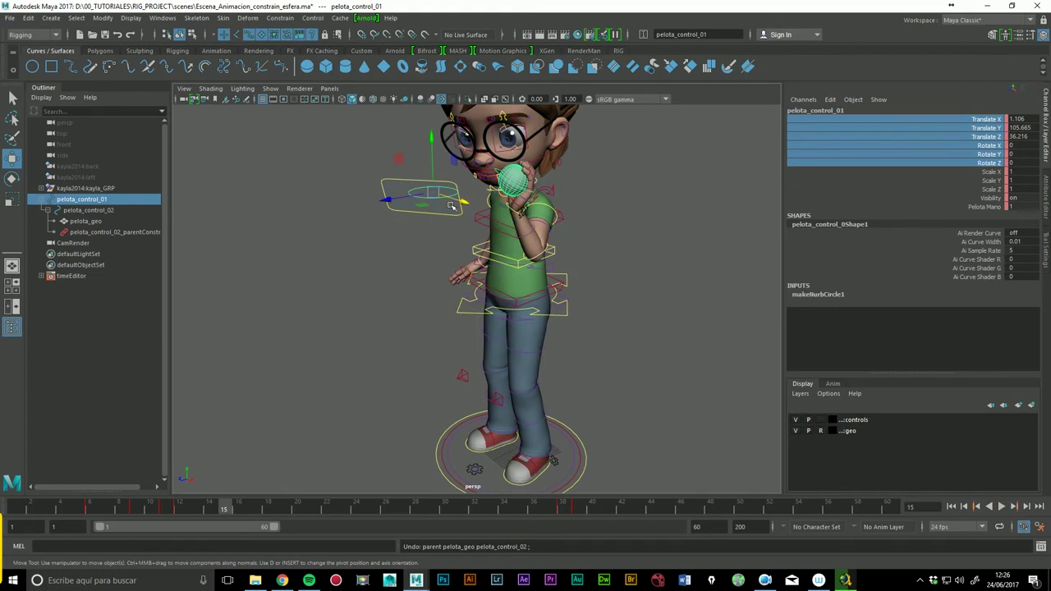
drag(237, 503, 579, 510)
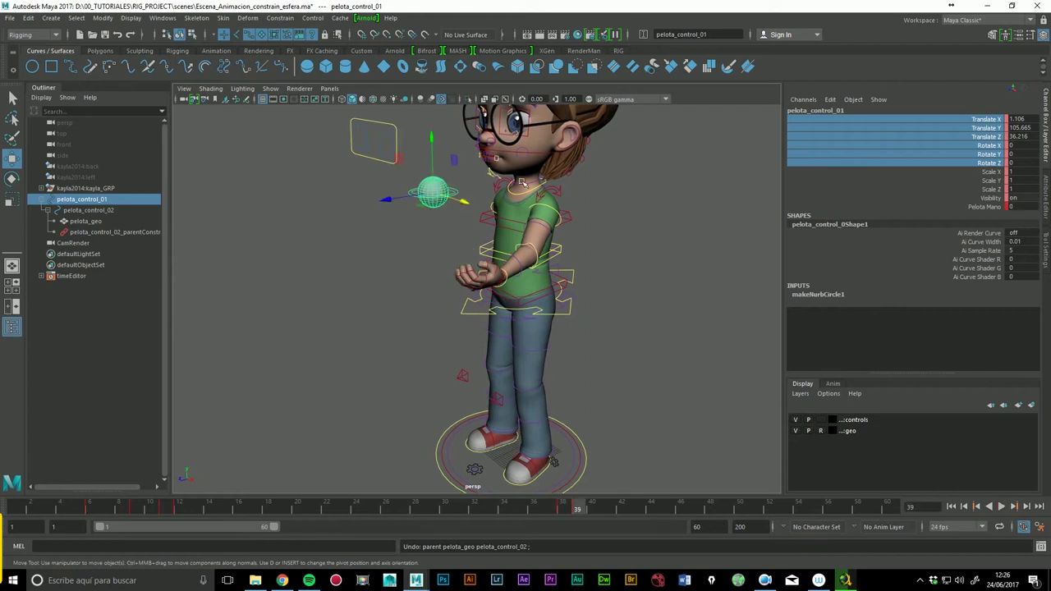
key(s)
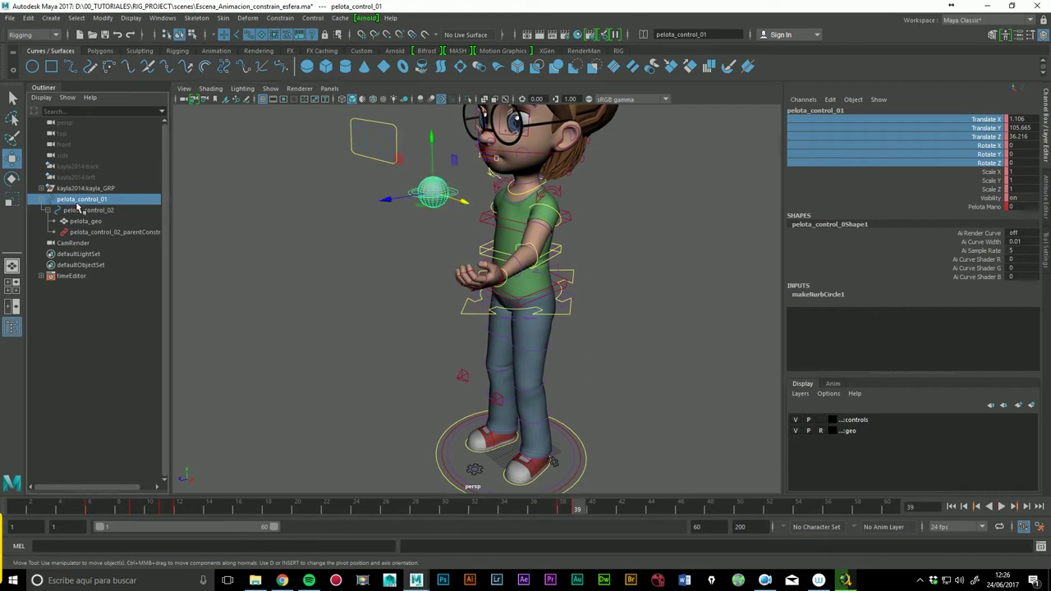
Step: Drag the ball control at frame 39 down onto the character's hand
drag(435, 192, 467, 293)
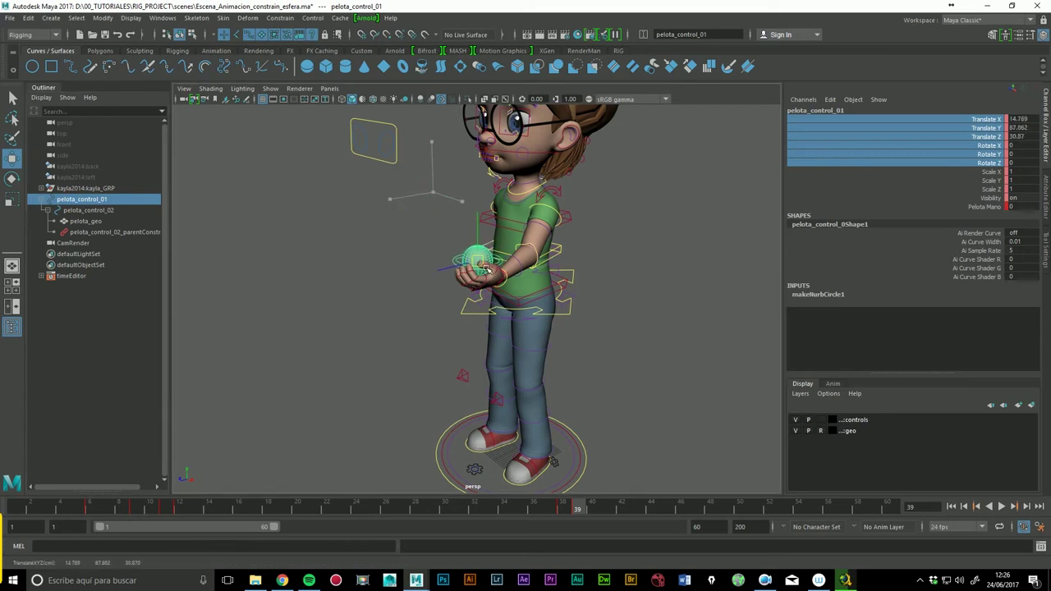
scroll(538, 292, up, 3)
mouse_move(530, 306)
alt+mouse_down()
mouse_move(600, 297)
mouse_move(593, 272)
mouse_move(612, 251)
alt+mouse_up()
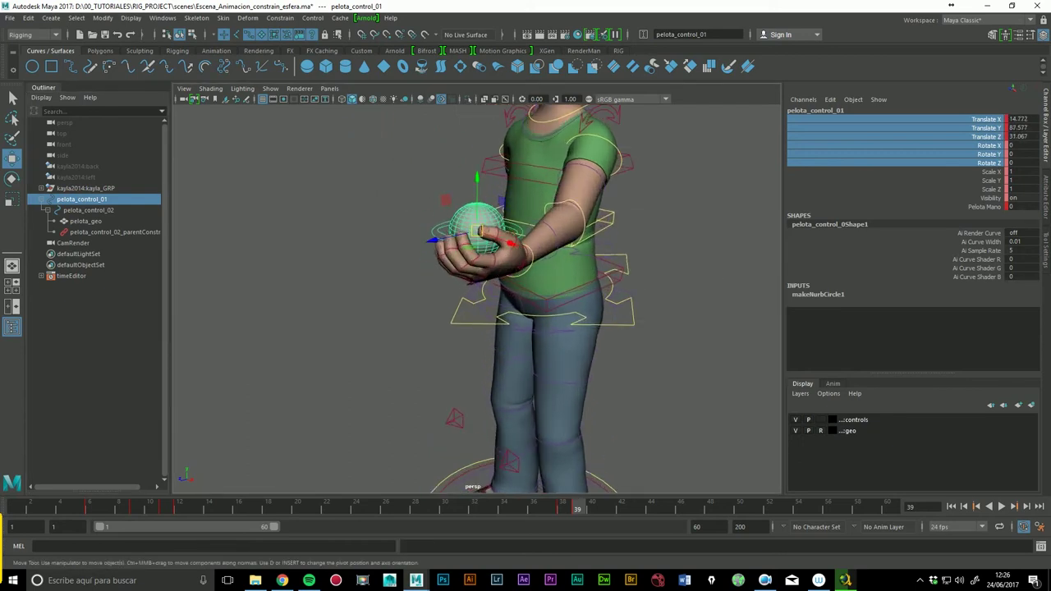
mouse_move(510, 224)
mouse_down()
mouse_move(543, 203)
mouse_move(376, 298)
mouse_move(403, 238)
mouse_move(425, 232)
mouse_move(402, 218)
mouse_move(504, 246)
mouse_move(617, 199)
mouse_move(584, 157)
mouse_up()
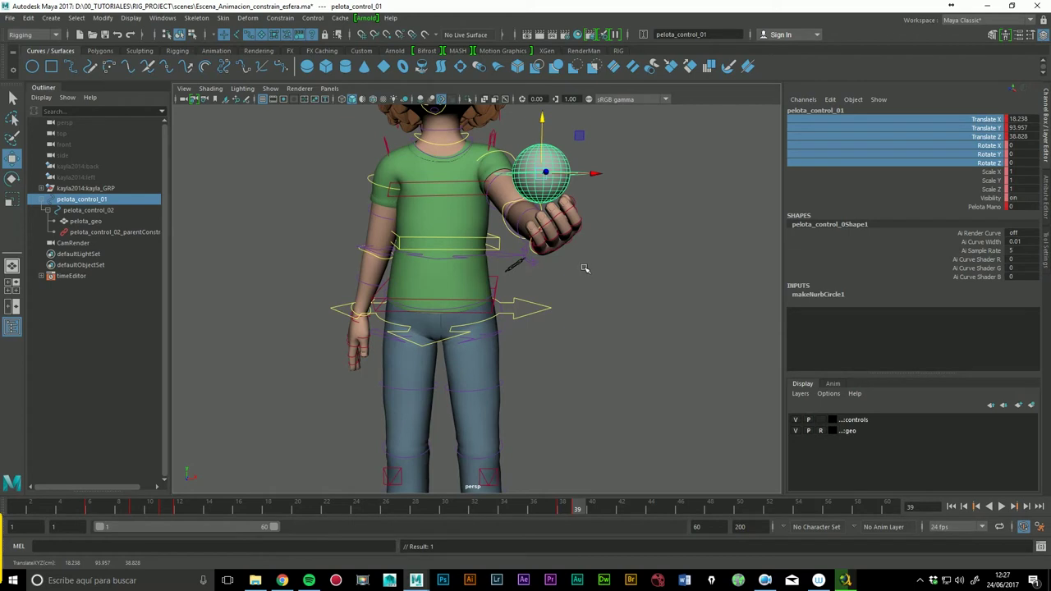
key(alt+comma)
alt+drag(629, 306, 588, 313)
key(alt+period)
key(alt+comma)
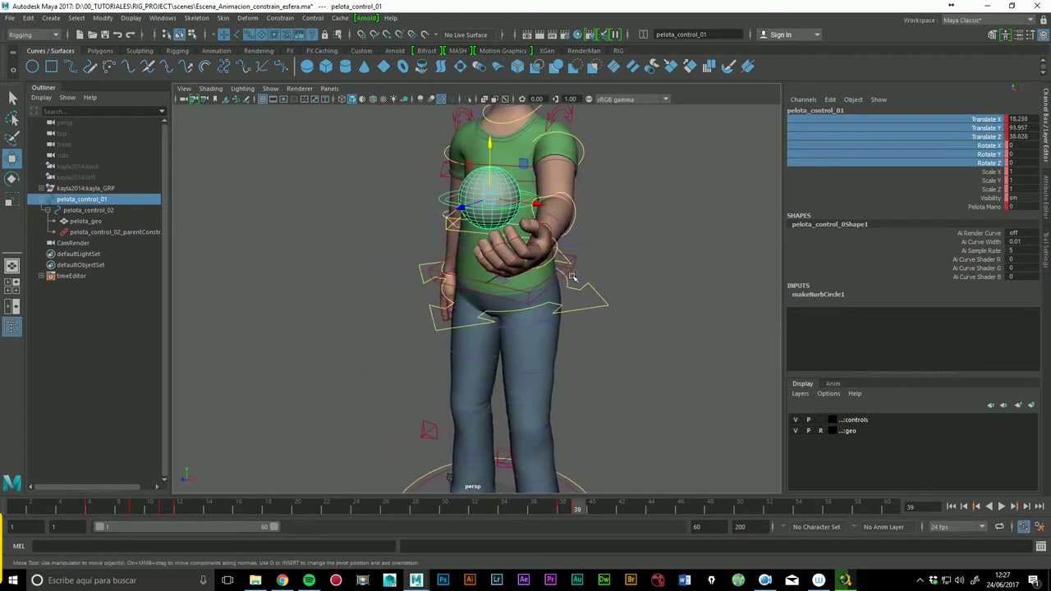
Step: Nudge the ball sideways and forward until it sits just above the open palm
drag(542, 212, 524, 214)
key(alt+period)
key(alt+comma)
mouse_move(621, 296)
alt+mouse_down()
mouse_move(446, 305)
mouse_move(450, 298)
alt+mouse_up()
key(alt+period)
key(alt+comma)
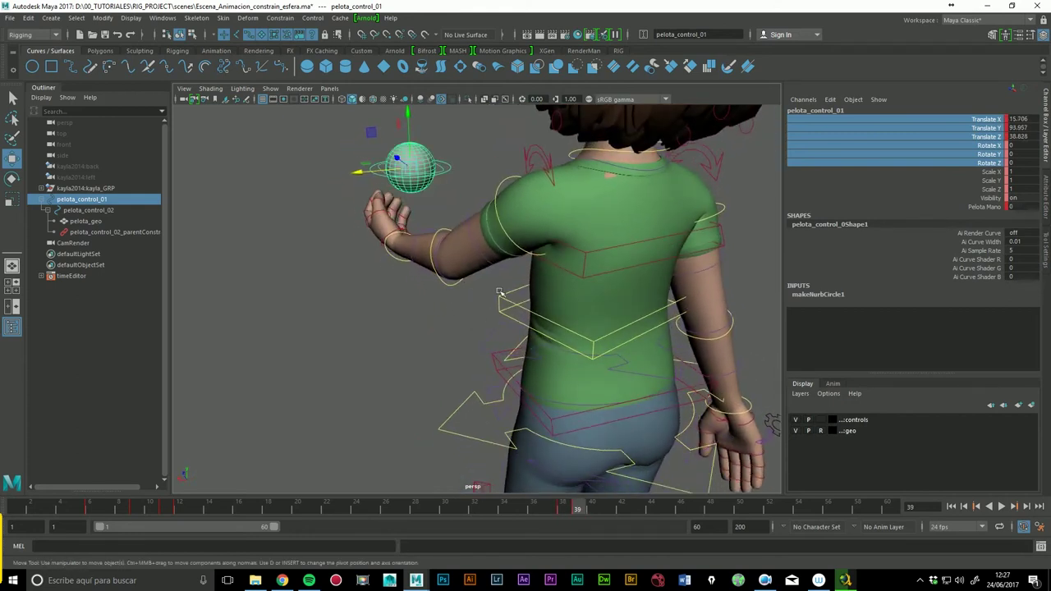
mouse_move(380, 175)
mouse_down()
mouse_move(354, 174)
mouse_move(364, 172)
mouse_up()
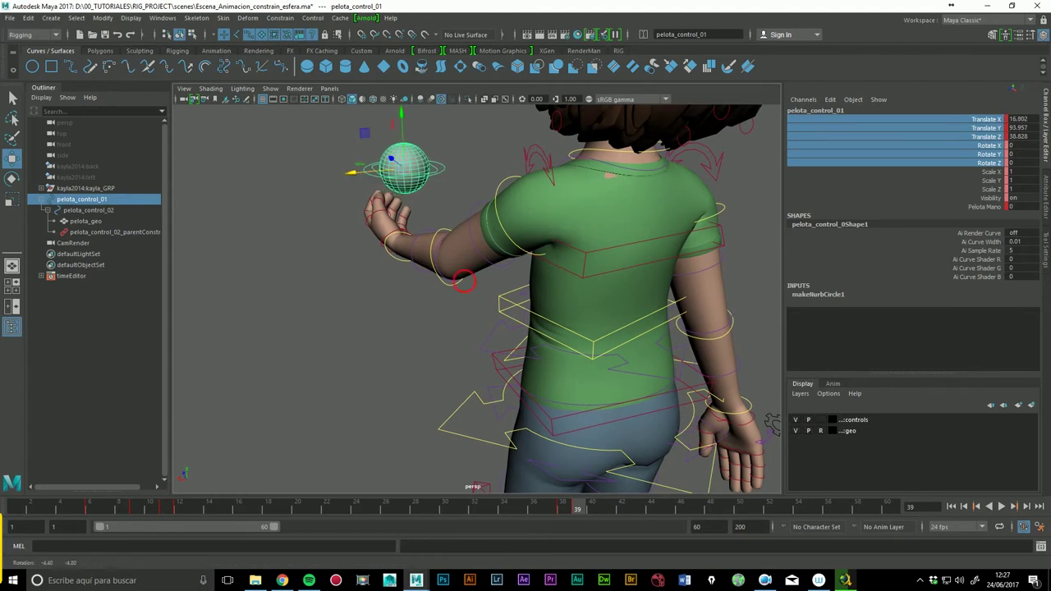
alt+drag(772, 423, 447, 266)
drag(355, 184, 338, 183)
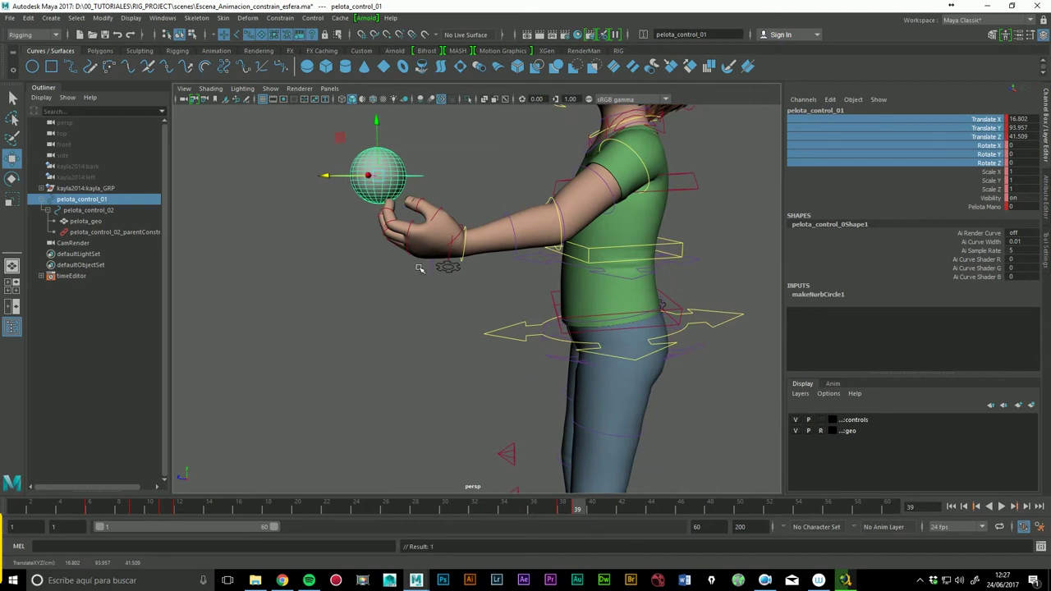
Step: Step between frames 38 and 39 to check the release, undoing two changes
key(comma)
key(period)
key(period)
key(comma)
key(comma)
key(period)
key(comma)
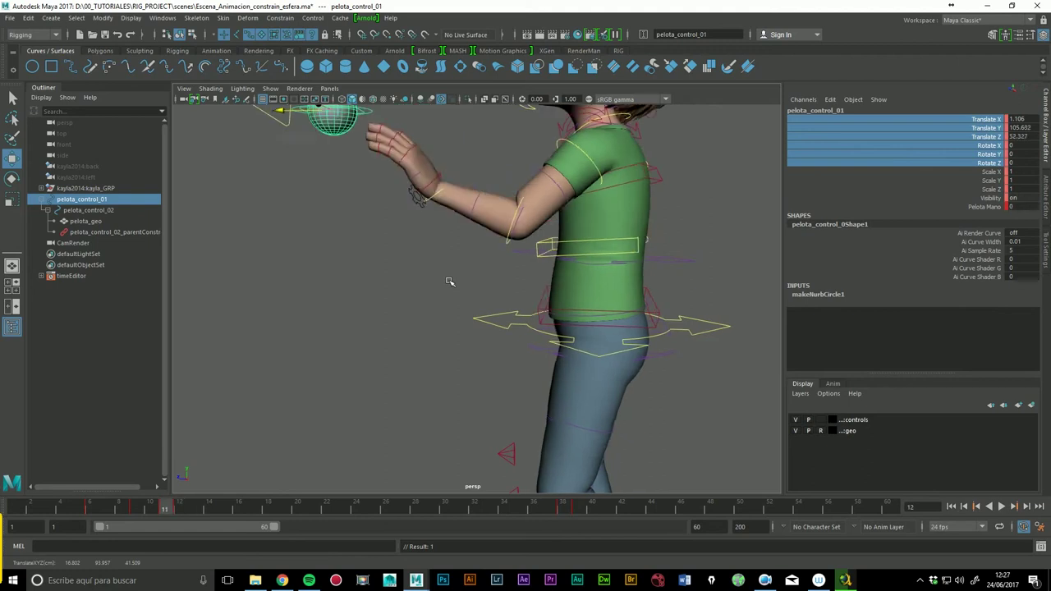
key(comma)
key(comma)
key(period)
key(period)
key(comma)
key(comma)
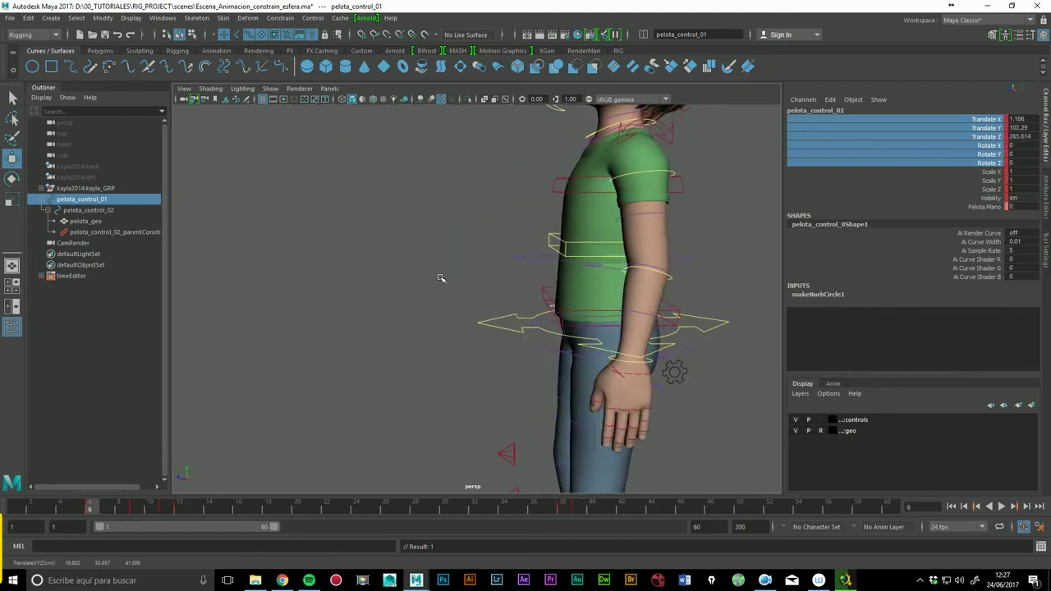
key(ctrl+z)
key(ctrl+z)
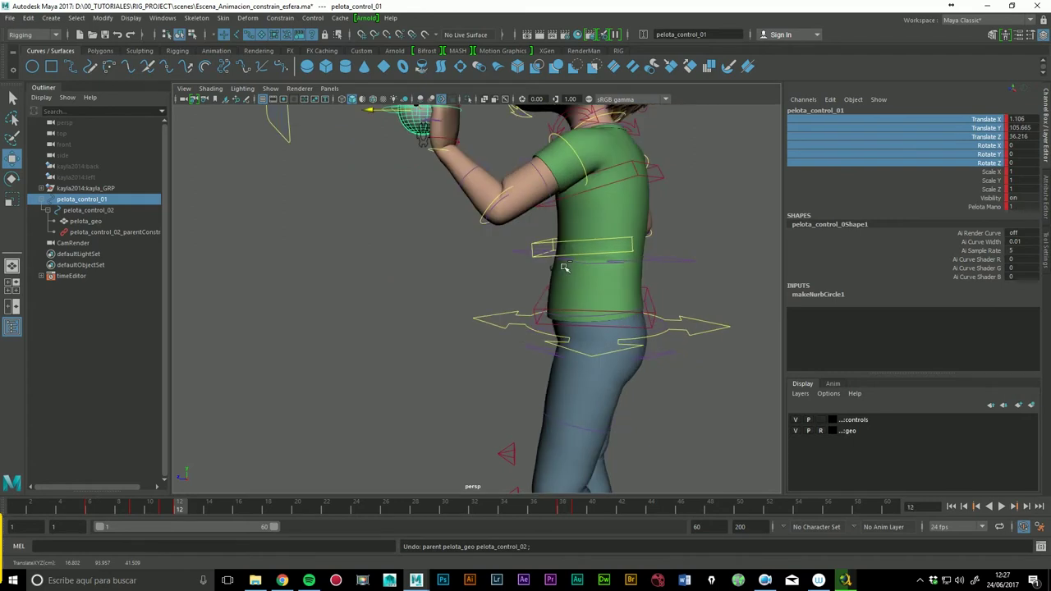
key(ctrl+z)
Step: Play back the animation, stopping at frame 39 to inspect the ball, then replay it
key(alt+v)
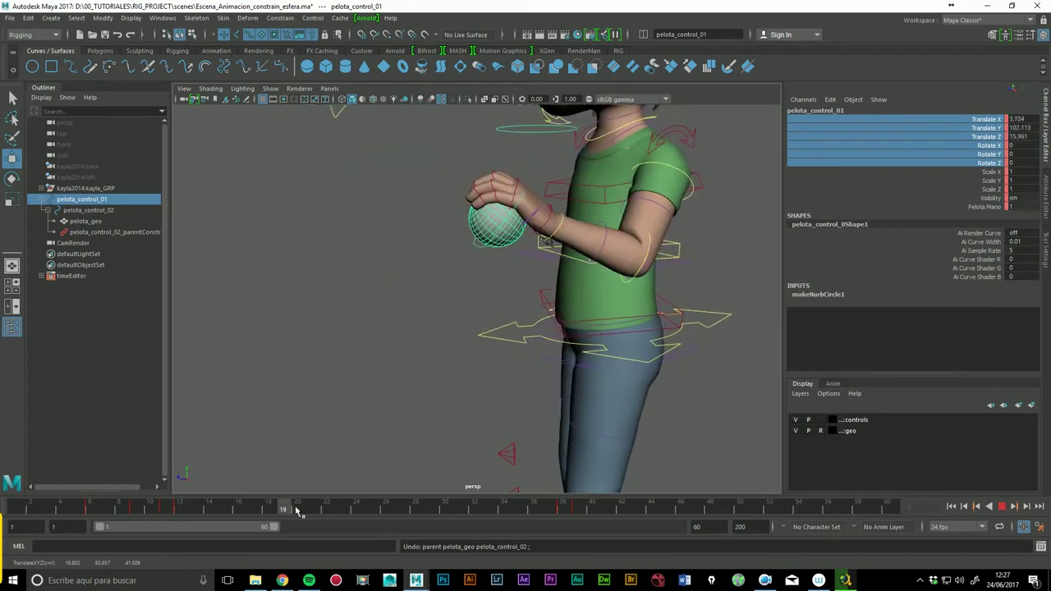
click(577, 510)
key(w)
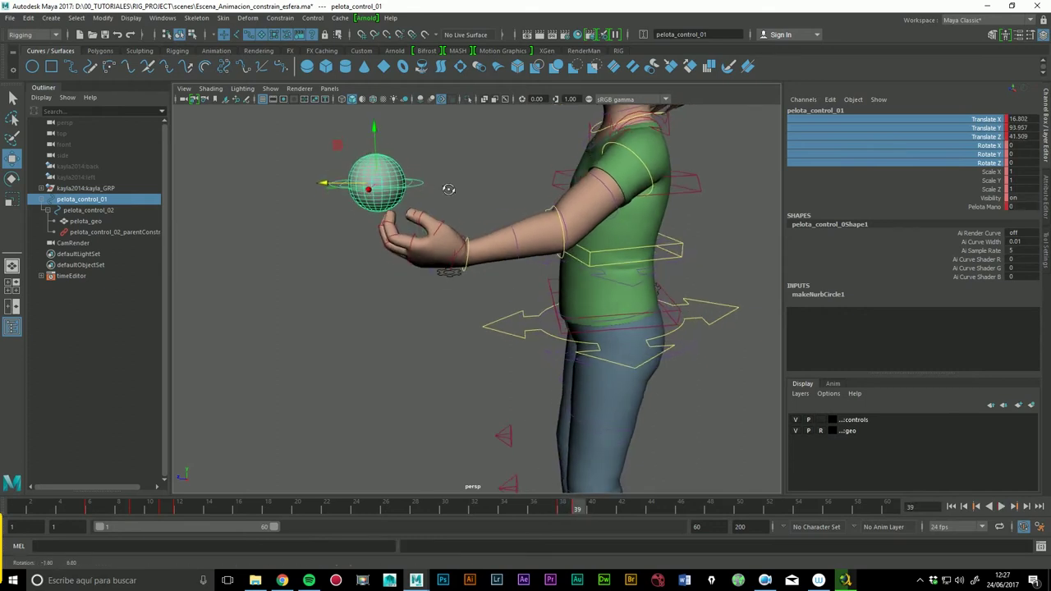
alt+drag(444, 169, 431, 222)
key(alt+v)
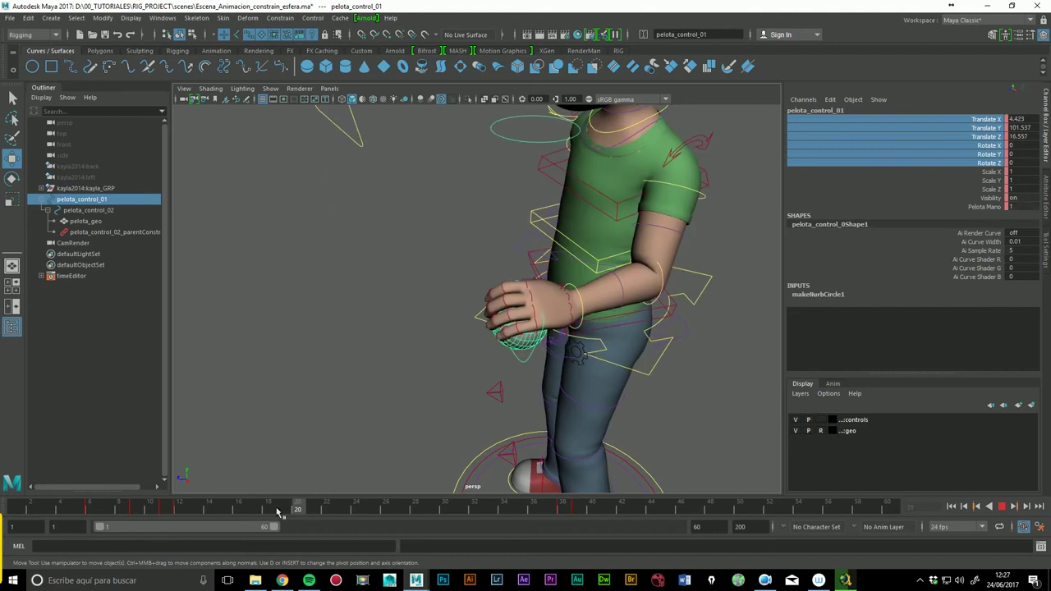
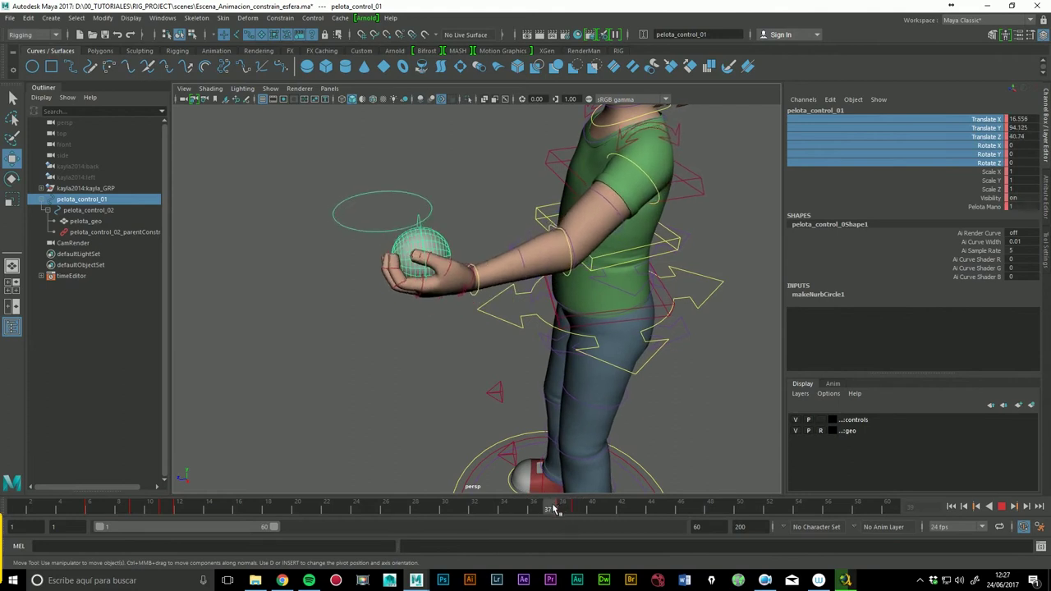
Step: Play and scrub the ball's hand-off, settling on frame 38
key(alt+v)
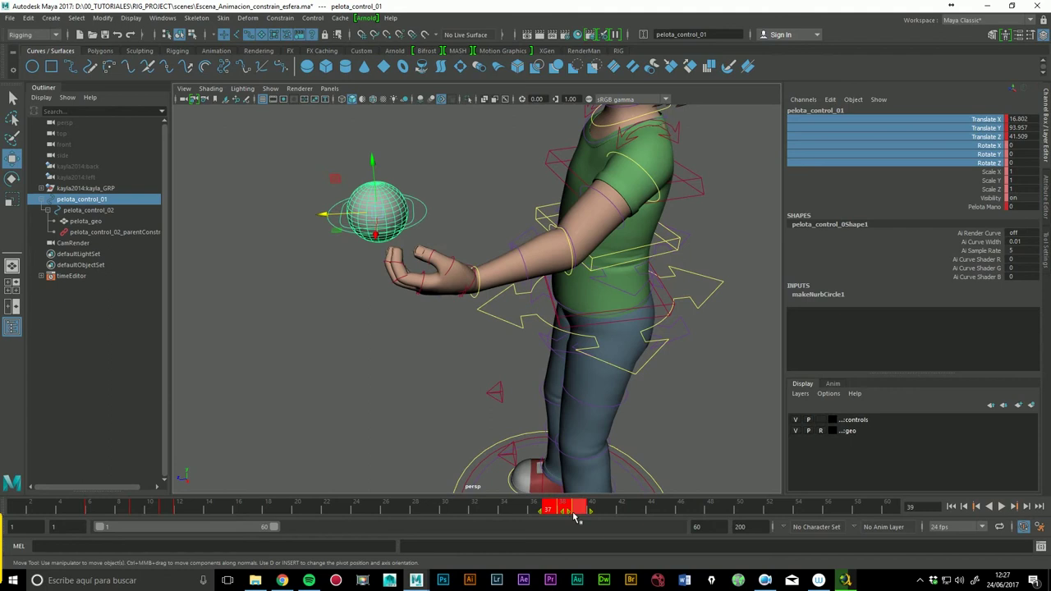
drag(534, 515, 565, 515)
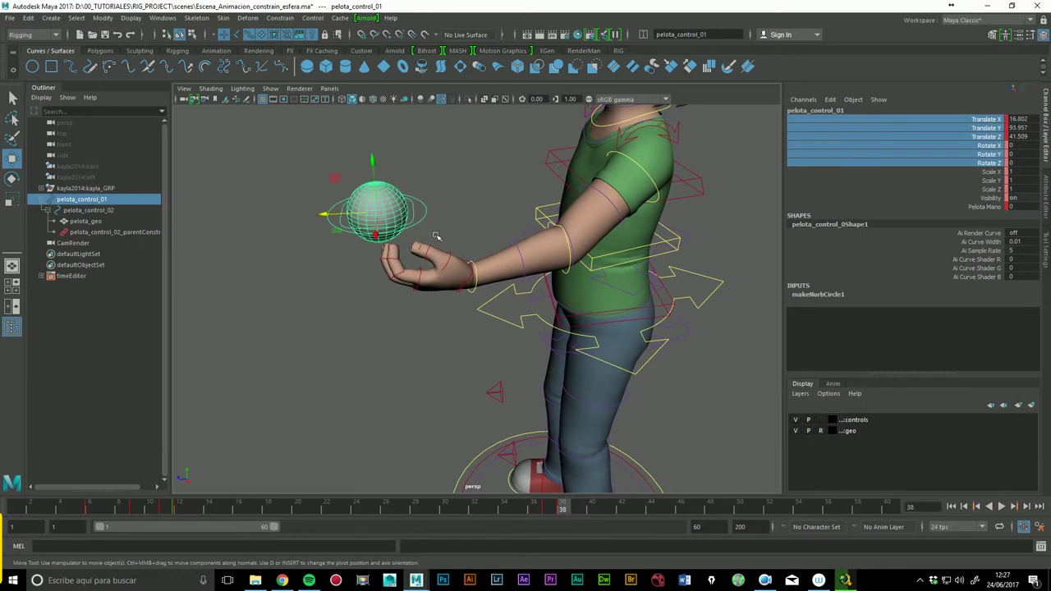
alt+drag(469, 252, 585, 210)
alt+drag(605, 268, 488, 283)
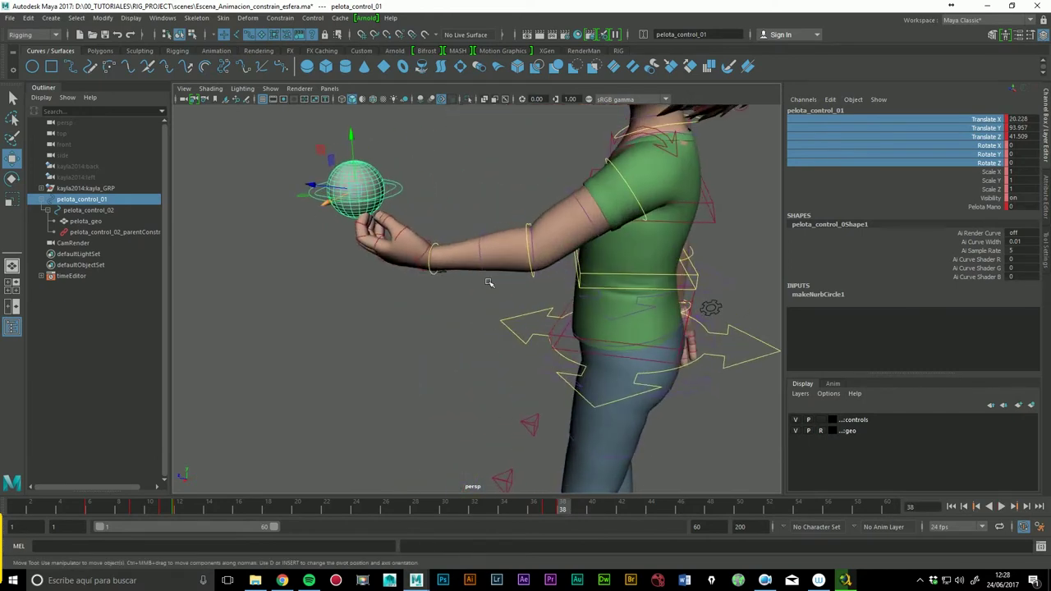
mouse_move(529, 515)
mouse_down()
mouse_move(481, 512)
mouse_move(622, 512)
mouse_move(496, 513)
mouse_move(570, 512)
mouse_move(552, 515)
mouse_up()
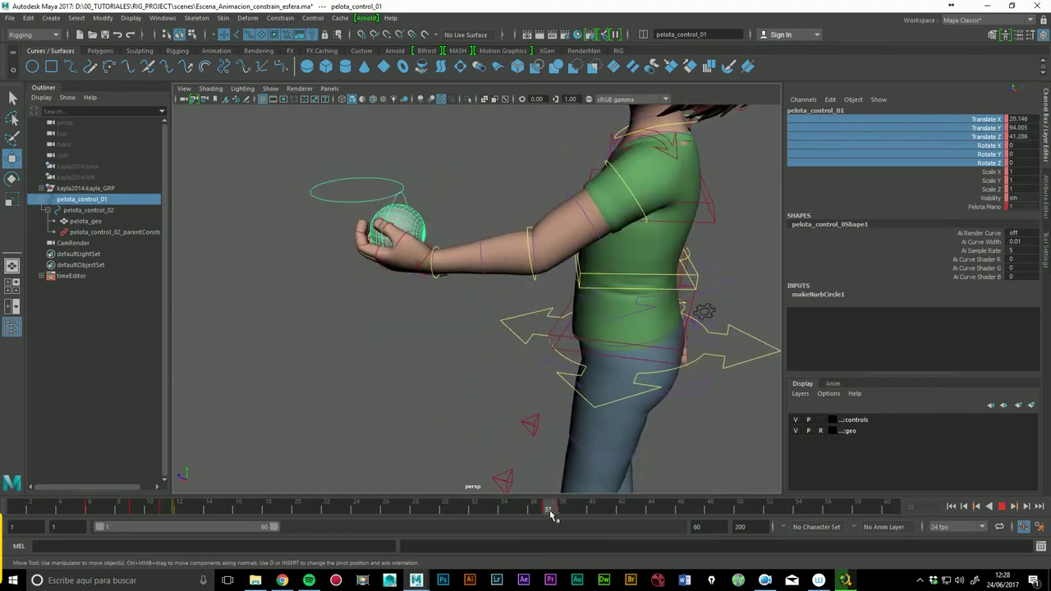
click(563, 515)
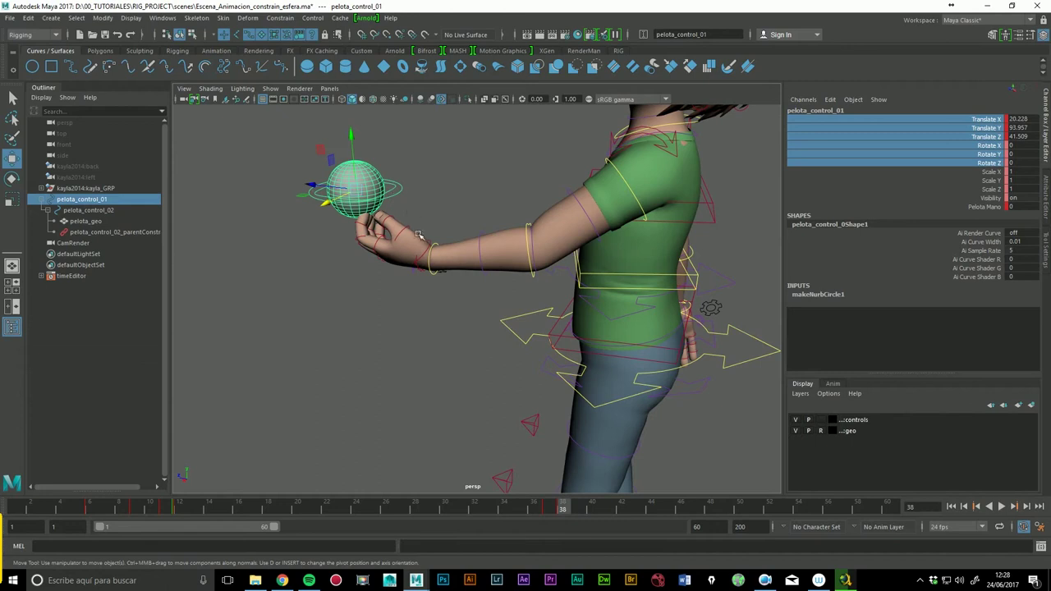
mouse_move(574, 518)
mouse_down()
mouse_move(596, 517)
mouse_move(493, 515)
mouse_move(579, 507)
mouse_up()
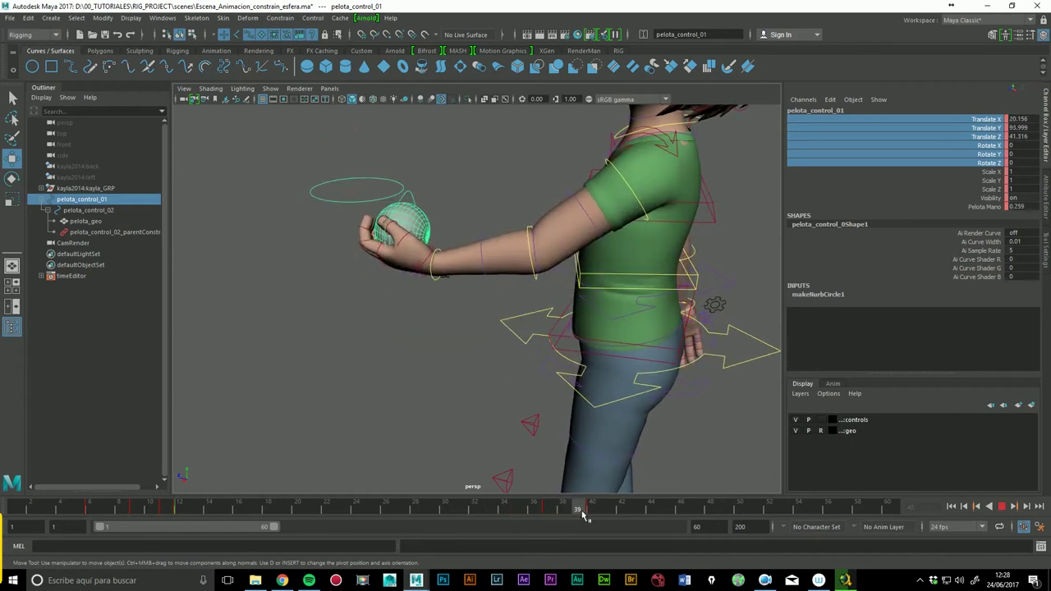
Step: Undo the pelota_geo parenting and move pelota_control_01 into the palm at frame 38
key(ctrl+z)
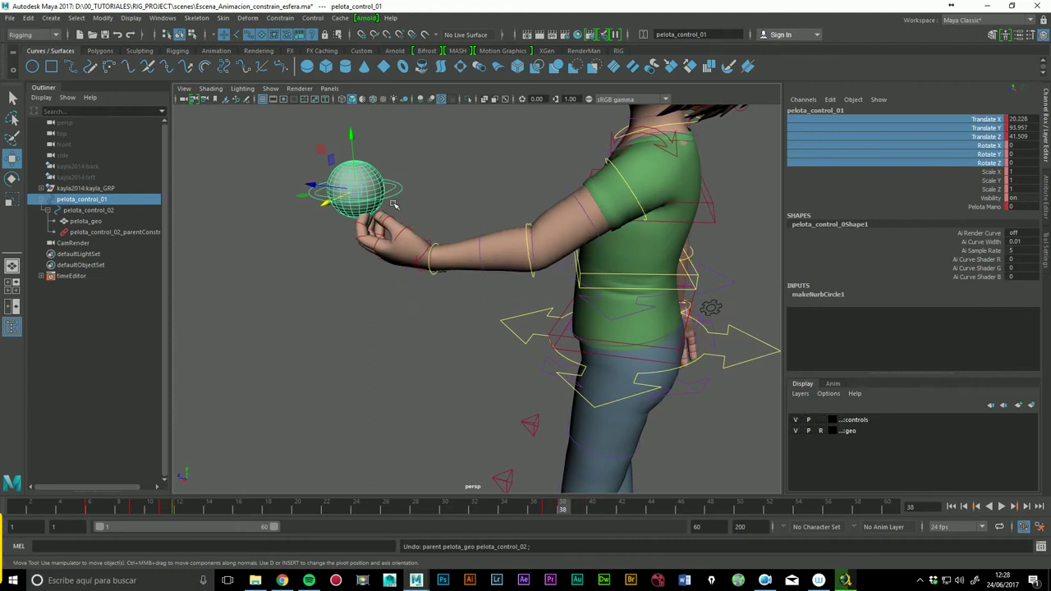
mouse_move(407, 199)
alt+mouse_down()
mouse_move(534, 312)
mouse_move(494, 308)
mouse_move(503, 311)
alt+mouse_up()
alt+drag(503, 311, 645, 328)
mouse_move(609, 181)
mouse_down()
mouse_move(574, 207)
mouse_move(574, 196)
mouse_move(567, 214)
mouse_up()
alt+right_drag(567, 214, 602, 235)
mouse_move(602, 235)
alt+mouse_down()
mouse_move(393, 209)
mouse_move(394, 220)
alt+mouse_up()
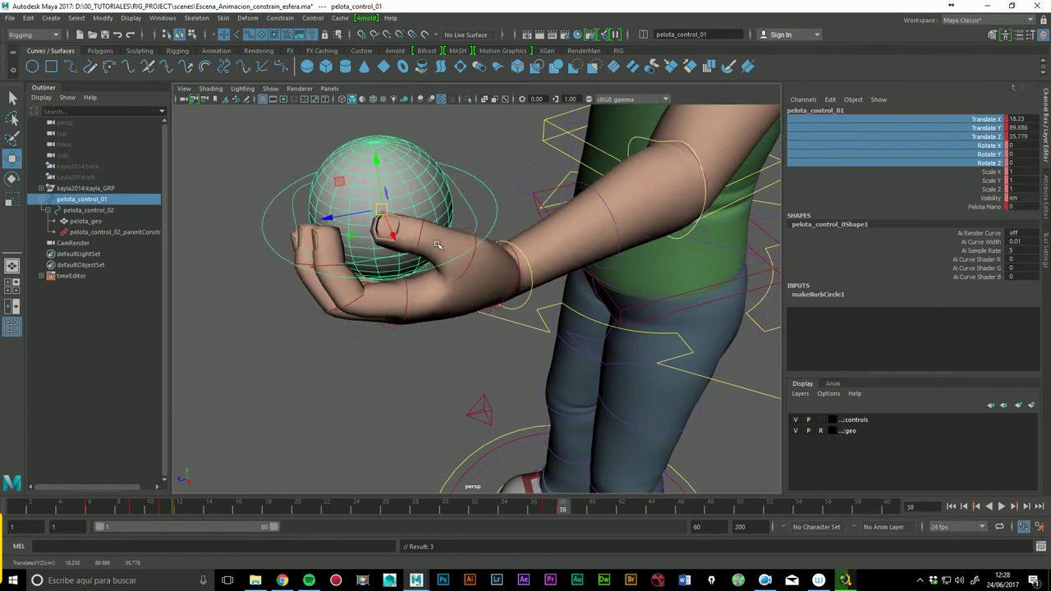
Step: Compare frames 37 and 38 and lower the ball slightly into the palm
mouse_move(460, 243)
alt+mouse_down()
mouse_move(537, 234)
mouse_move(617, 308)
mouse_move(690, 301)
mouse_move(644, 292)
alt+mouse_up()
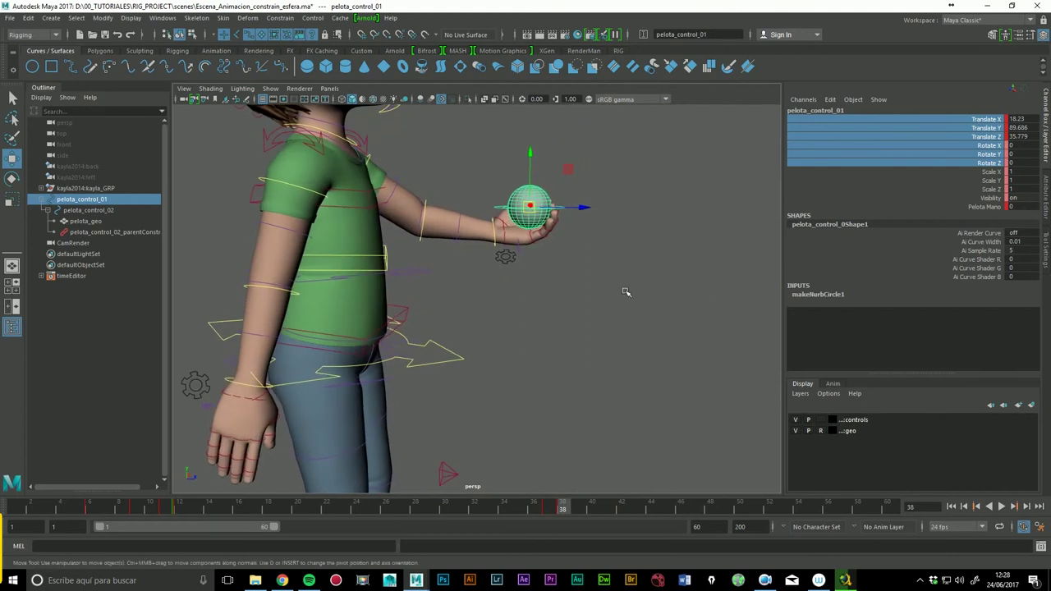
key(alt+comma)
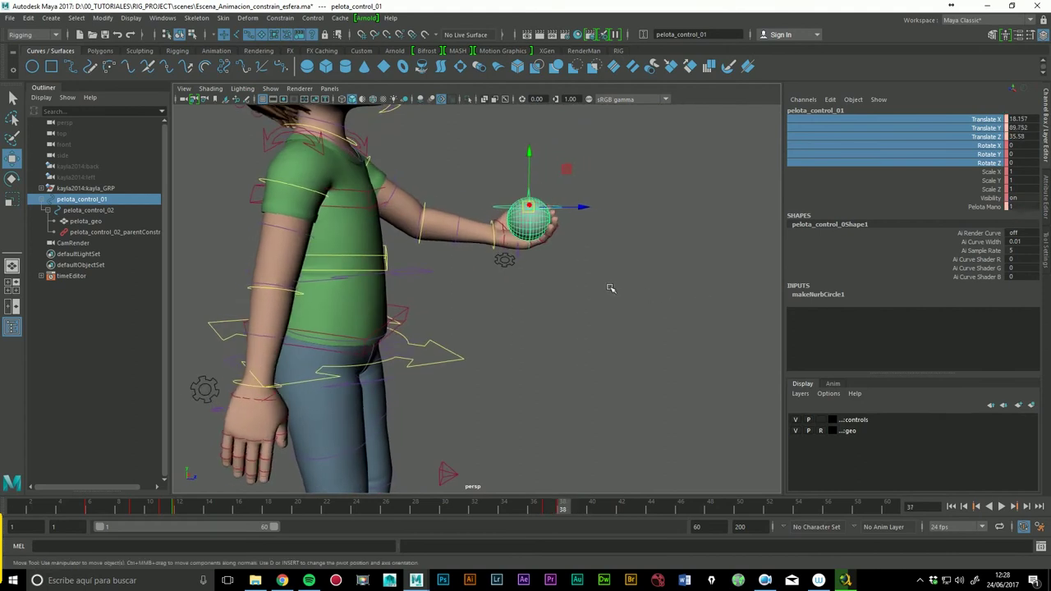
key(alt+period)
key(alt+comma)
key(alt+period)
drag(540, 159, 527, 168)
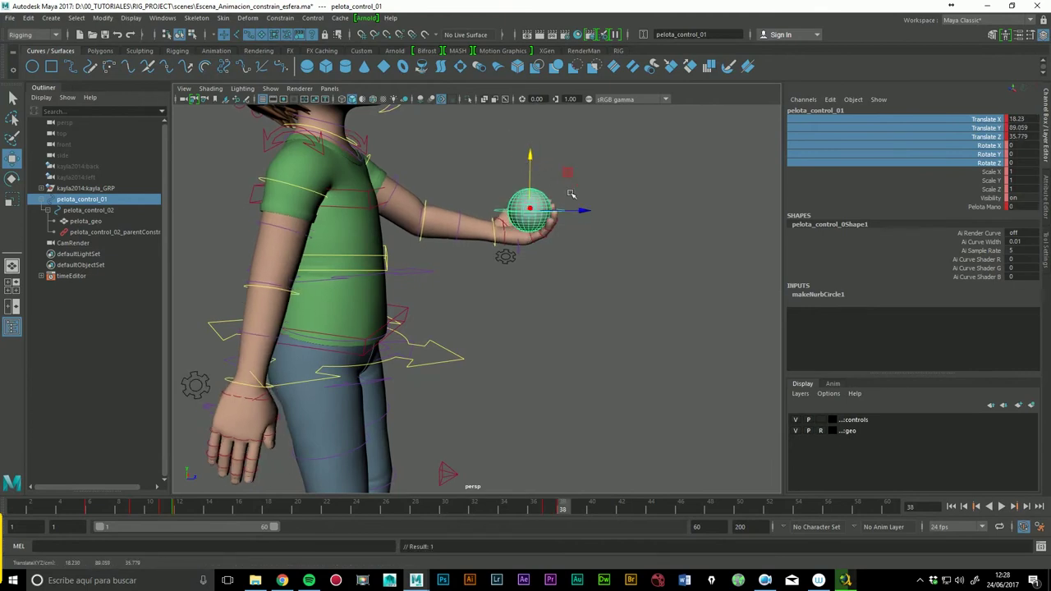
alt+drag(591, 240, 566, 271)
alt+right_drag(567, 271, 591, 246)
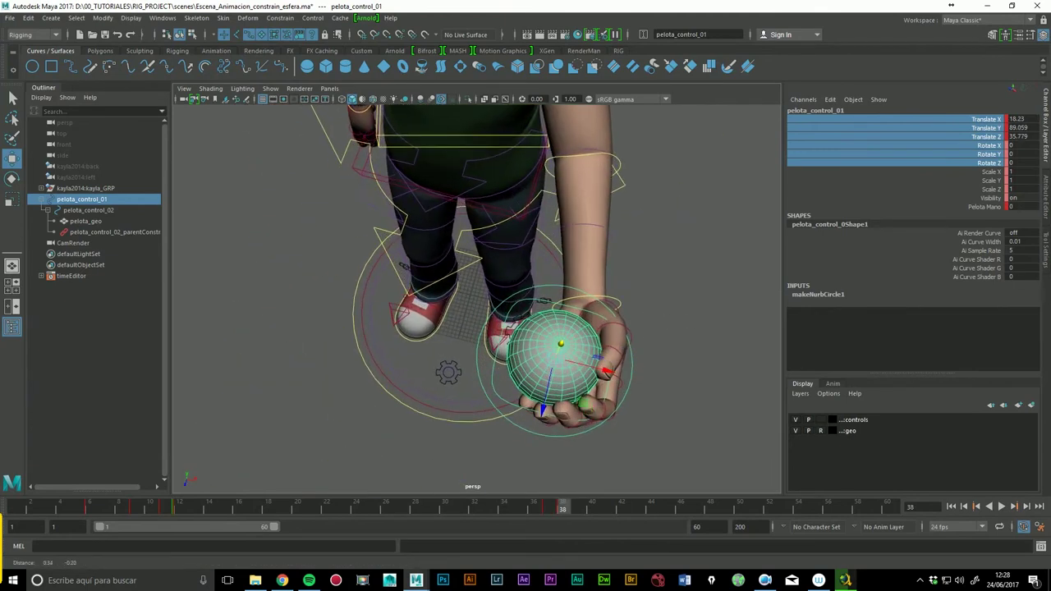
mouse_move(483, 262)
alt+mouse_down()
mouse_move(524, 326)
mouse_move(554, 319)
mouse_move(535, 309)
alt+mouse_up()
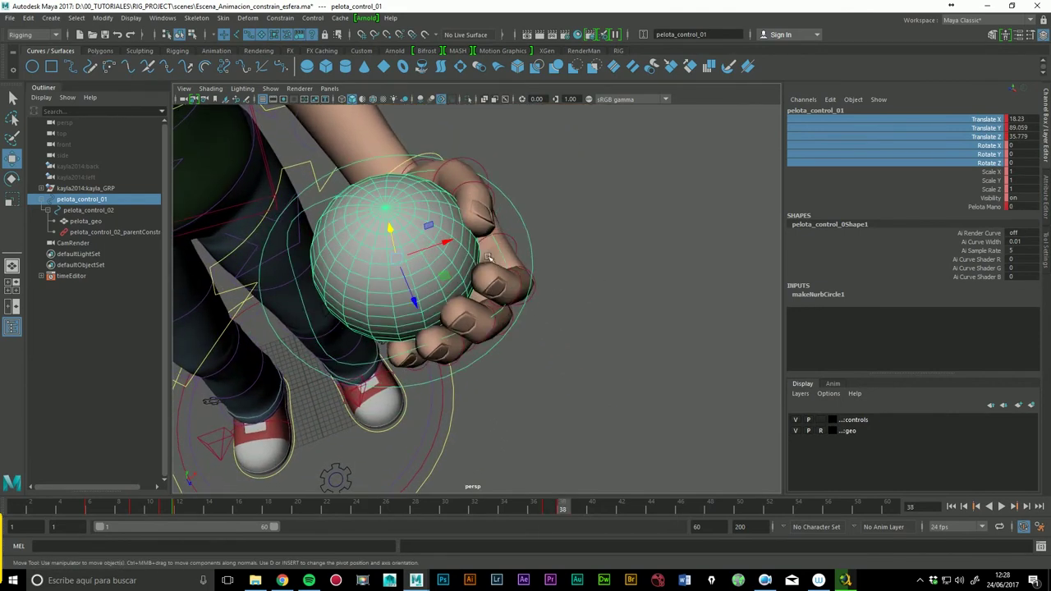
key(alt+comma)
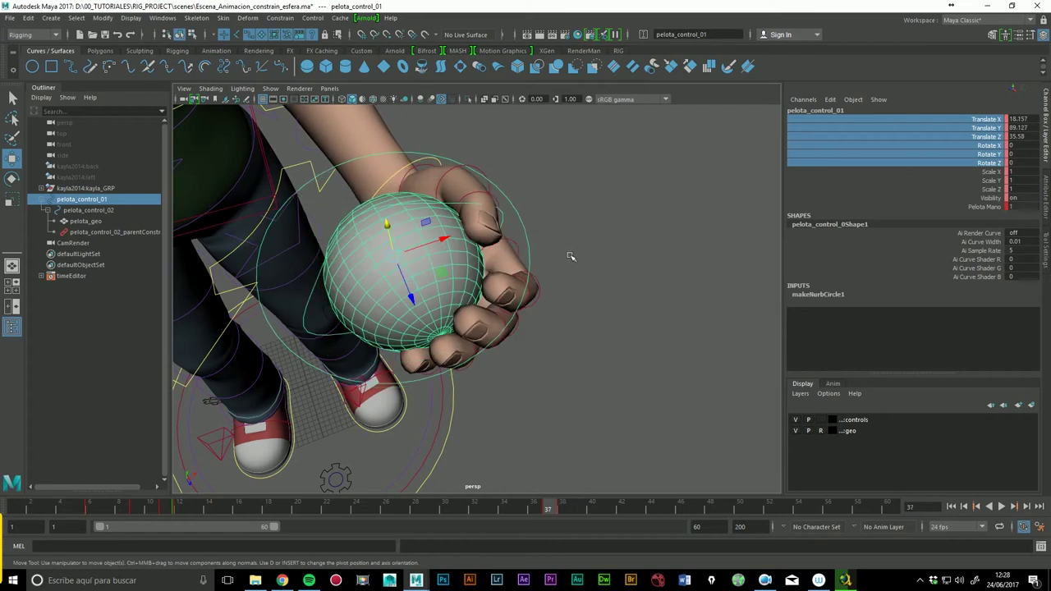
key(alt+period)
Step: Rotate the ball to about 91° in X and key its pose at frame 38
click(12, 179)
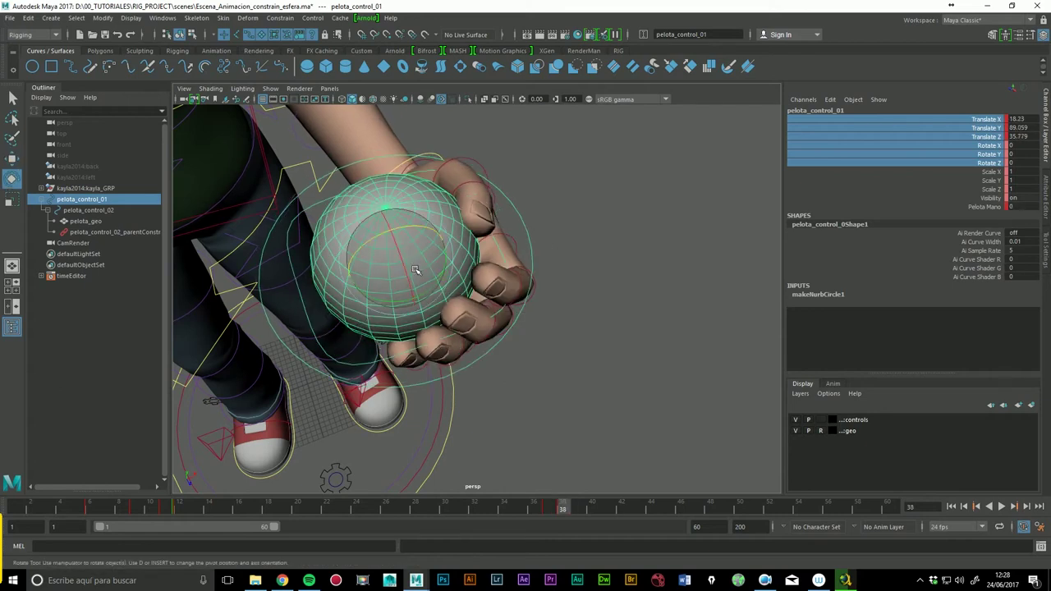
drag(417, 271, 421, 314)
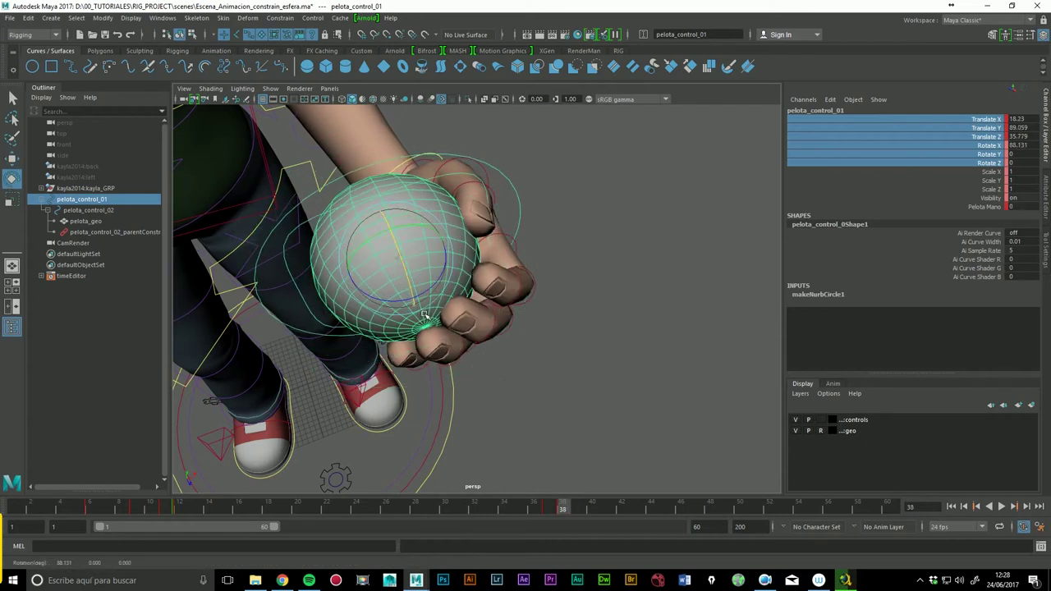
key(s)
key(alt+comma)
key(alt+period)
drag(417, 296, 417, 298)
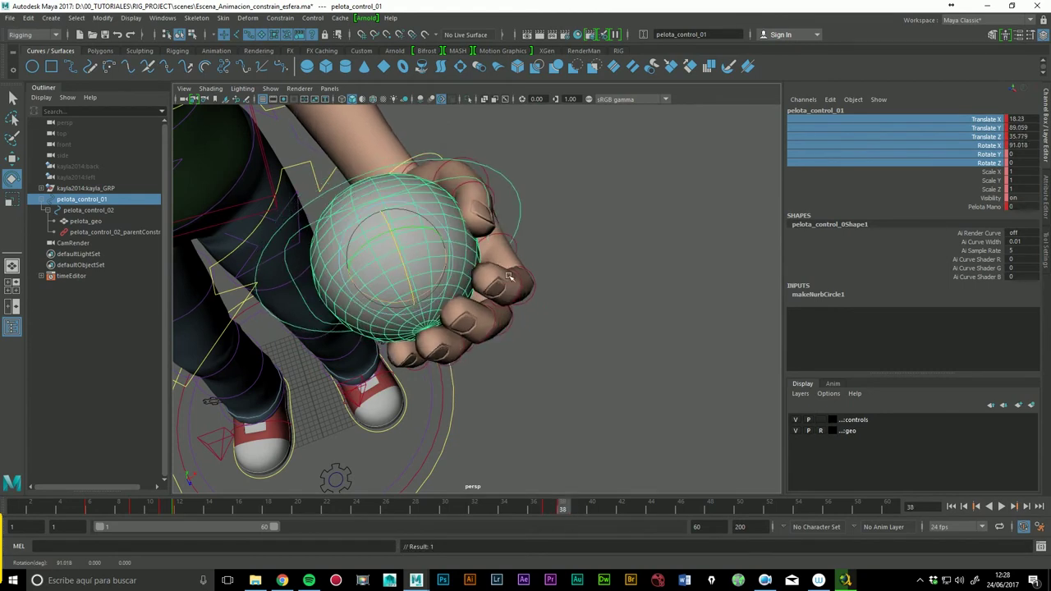
click(992, 155)
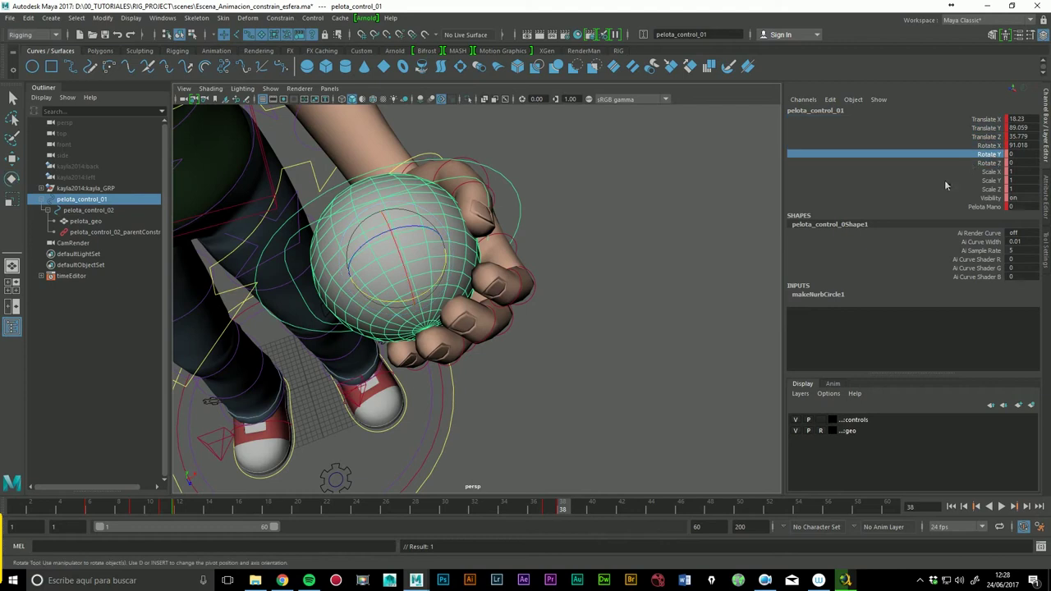
Step: At frame 50, move pelota_control_01 far out along Z to 18.23/118.439/160.467
mouse_move(562, 514)
mouse_down()
mouse_move(504, 507)
mouse_move(623, 507)
mouse_up()
mouse_move(667, 385)
alt+mouse_down()
mouse_move(432, 307)
mouse_move(616, 456)
alt+mouse_up()
drag(622, 509, 740, 514)
mouse_move(489, 455)
alt+right_down()
mouse_move(493, 301)
mouse_move(312, 297)
alt+right_up()
click(12, 158)
middle_drag(406, 293, 288, 284)
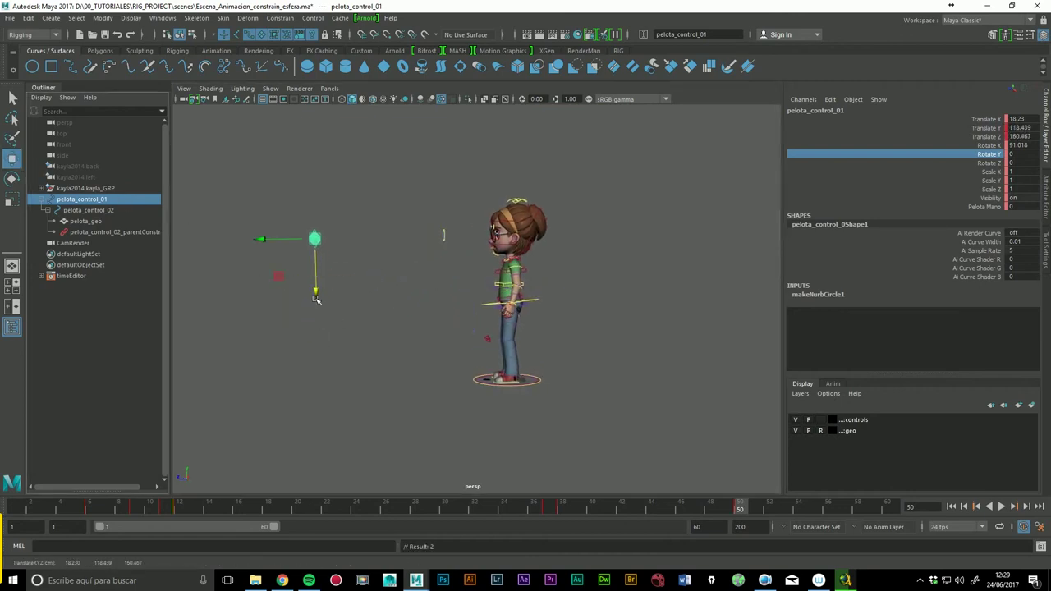
Step: Scrub frames 37 to 41 to watch the ball leave the hand
click(559, 509)
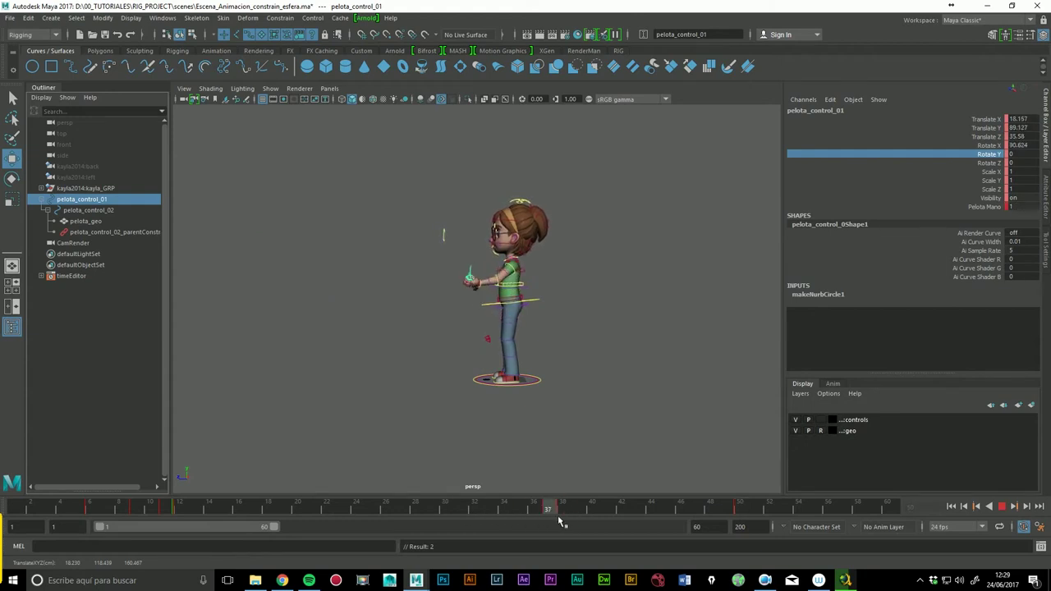
mouse_move(660, 520)
mouse_down()
mouse_move(737, 518)
mouse_move(668, 515)
mouse_up()
mouse_move(496, 508)
mouse_down()
mouse_move(655, 512)
mouse_move(476, 512)
mouse_move(662, 514)
mouse_up()
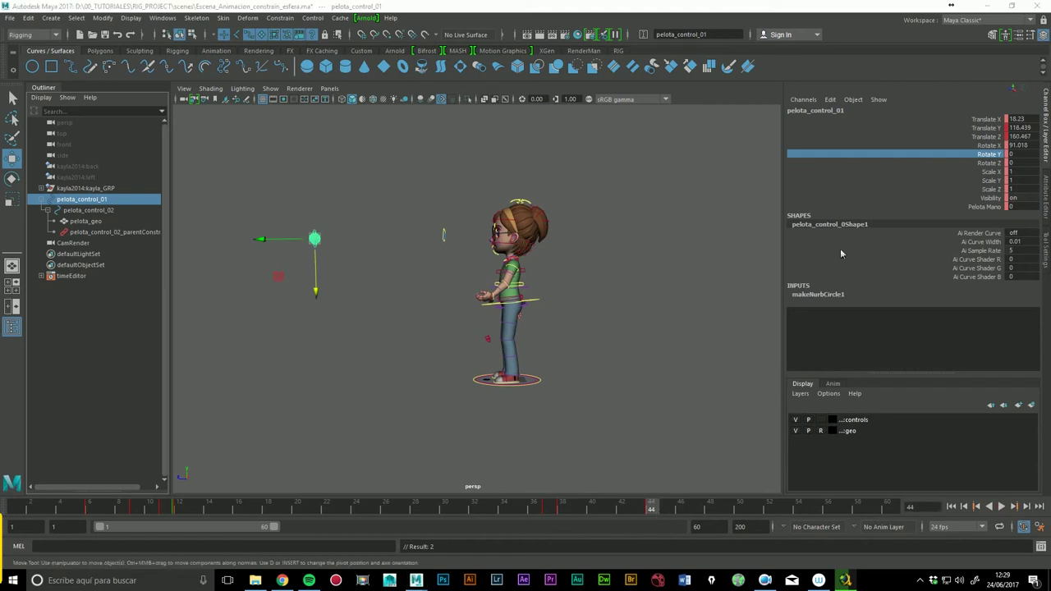
alt+right_drag(380, 264, 588, 418)
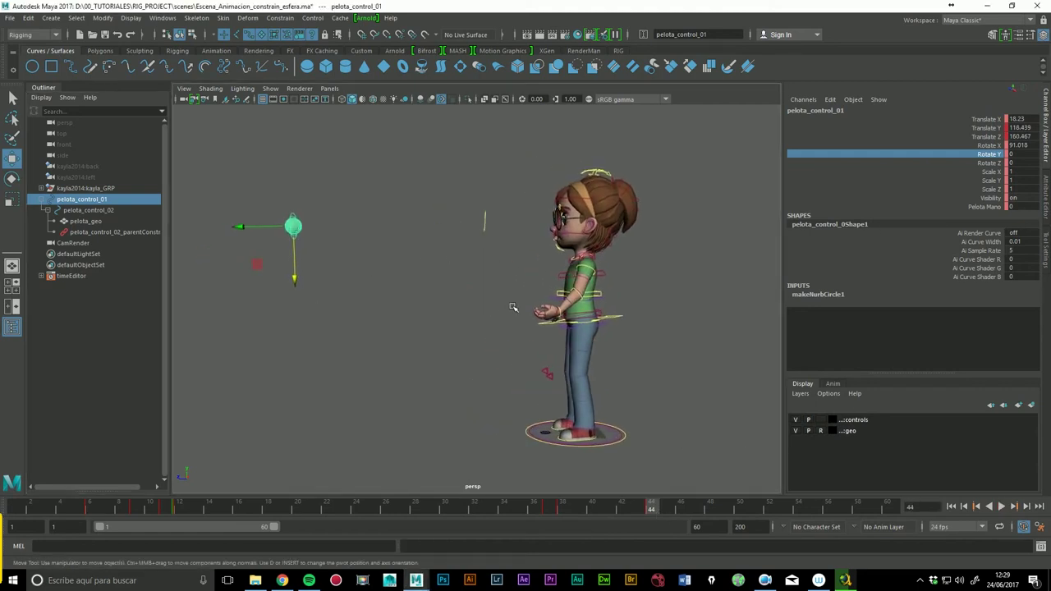
mouse_move(619, 515)
mouse_down()
mouse_move(417, 516)
mouse_move(579, 526)
mouse_up()
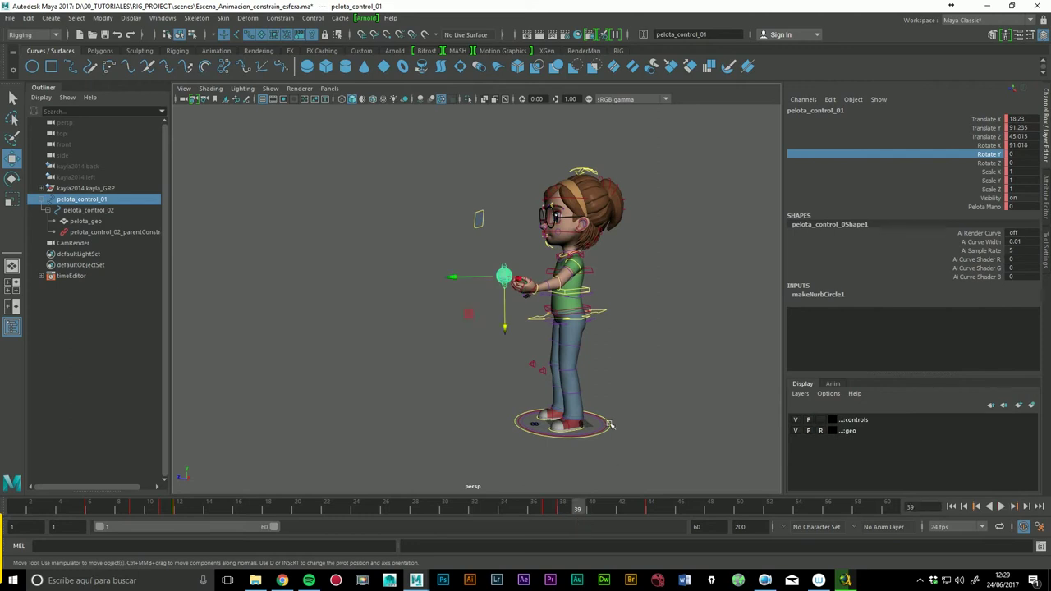
scroll(624, 345, up, 3)
scroll(577, 253, up, 2)
Step: At frame 39, move the ball back into the hand, raising it slightly and shifting along Z
drag(504, 253, 526, 253)
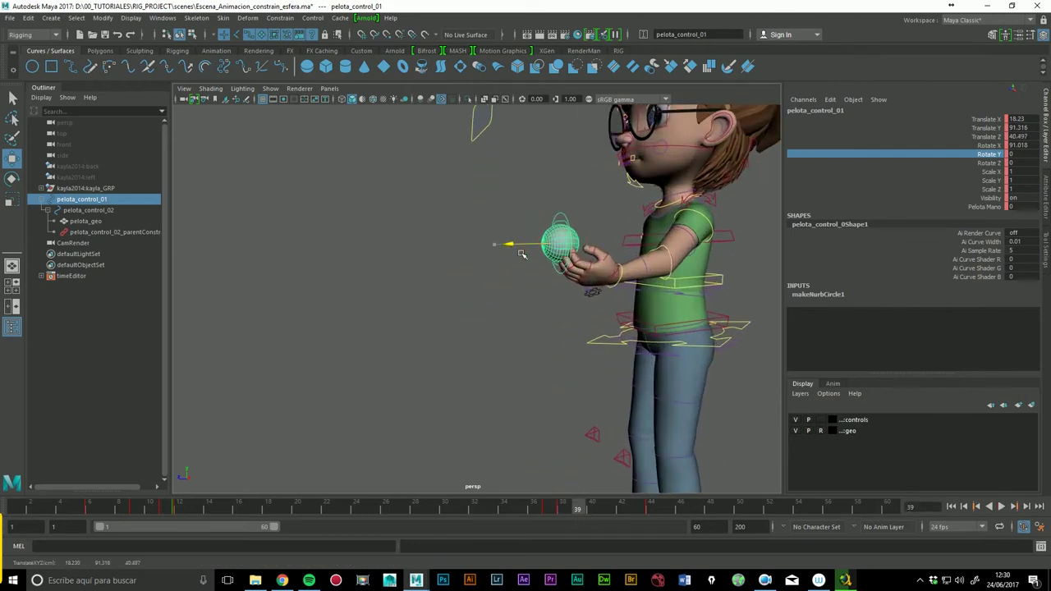
mouse_move(635, 376)
alt+mouse_down()
mouse_move(673, 359)
mouse_move(465, 320)
mouse_move(569, 343)
alt+mouse_up()
mouse_move(584, 513)
mouse_down()
mouse_move(492, 511)
mouse_move(581, 520)
mouse_up()
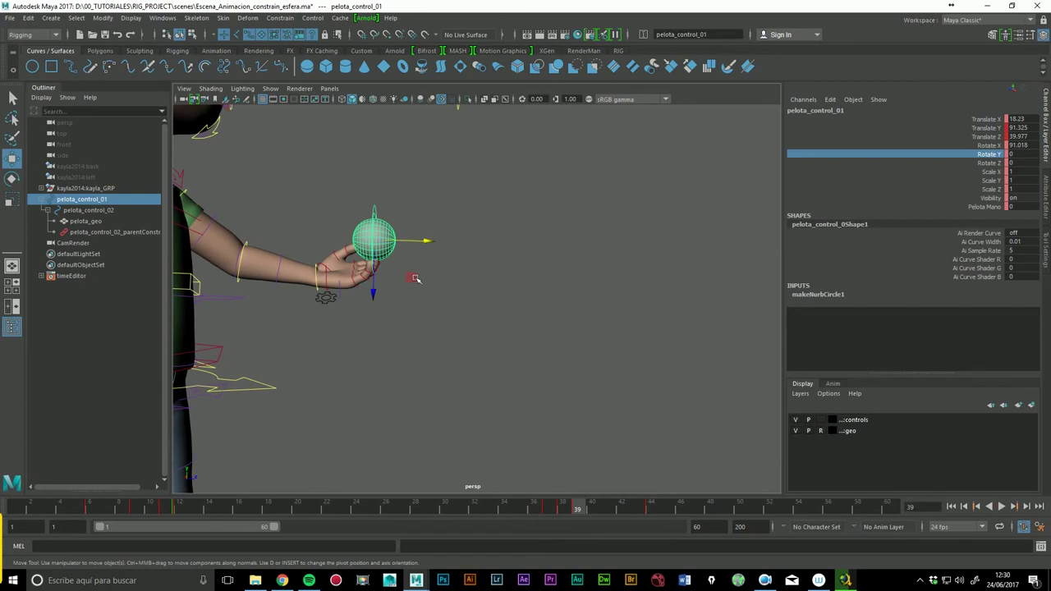
drag(382, 277, 378, 289)
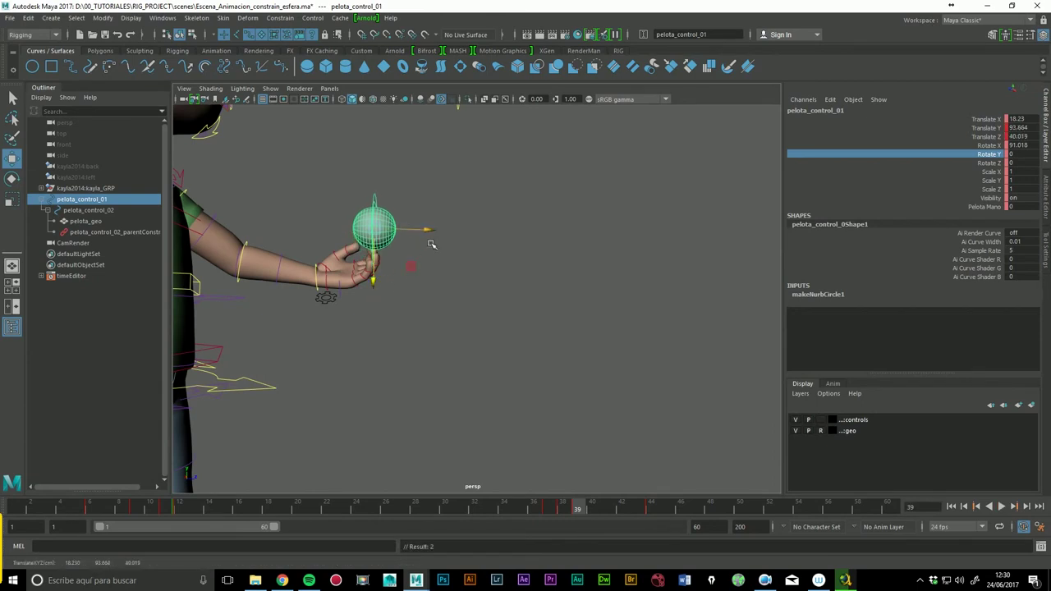
middle_drag(431, 244, 433, 241)
key(comma)
key(period)
key(comma)
key(comma)
key(comma)
key(period)
key(period)
key(period)
key(period)
key(comma)
key(comma)
key(comma)
Step: At frame 41, move the ball out and up away from the hand
drag(562, 511, 612, 513)
drag(640, 169, 585, 187)
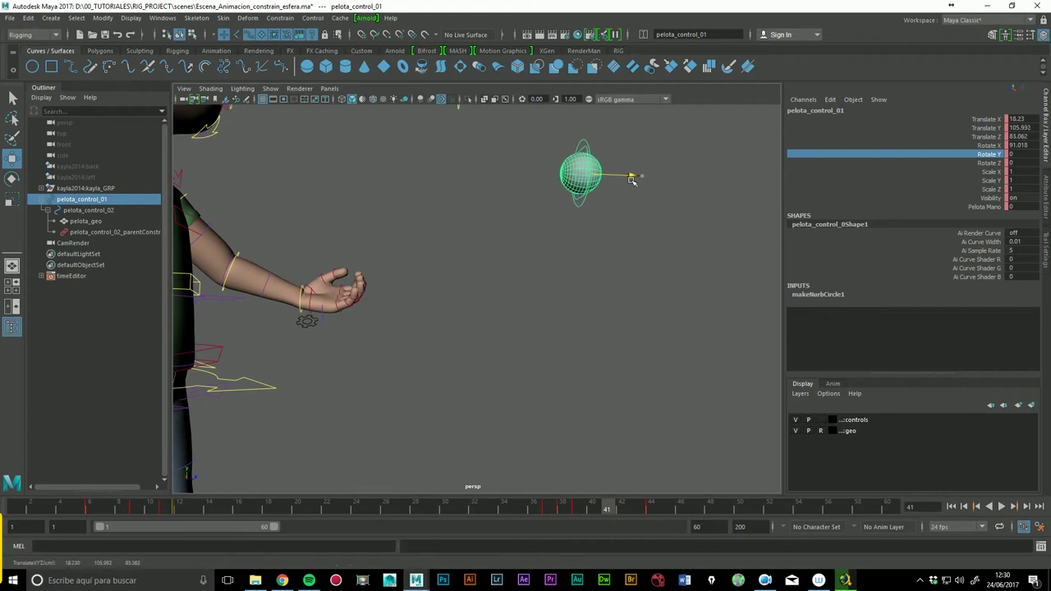
drag(535, 235, 533, 229)
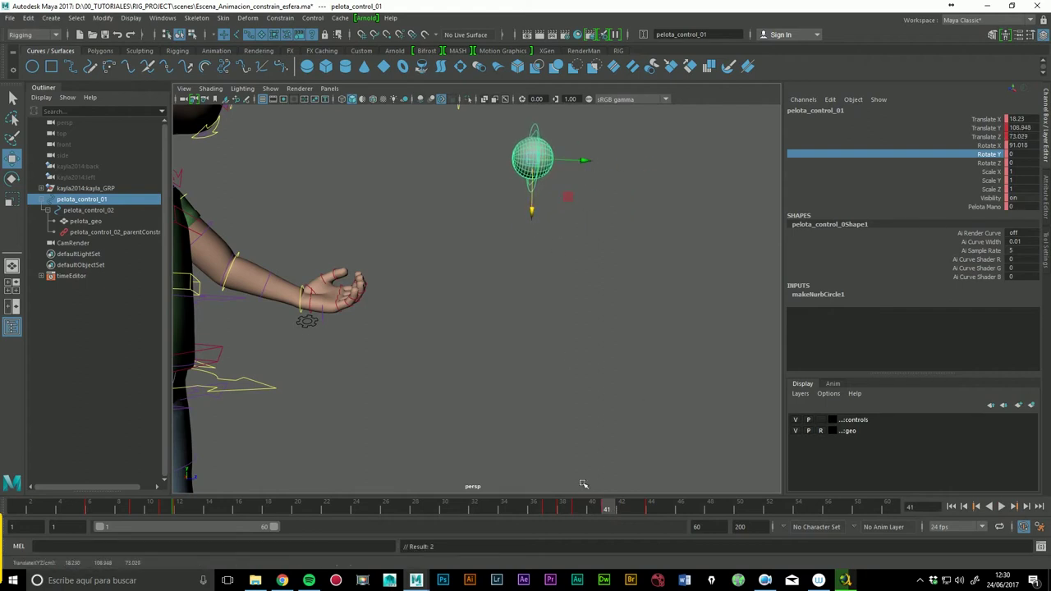
drag(609, 511, 652, 509)
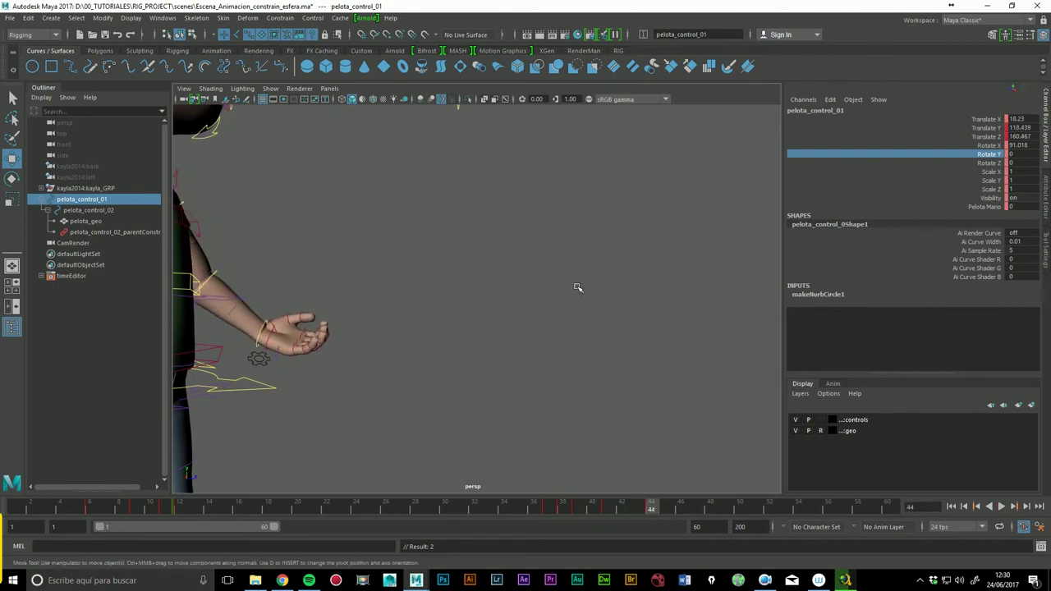
scroll(551, 288, down, 5)
alt+drag(561, 340, 377, 345)
Step: Play the animation from the start twice to check the hand-off
scroll(604, 281, down, 2)
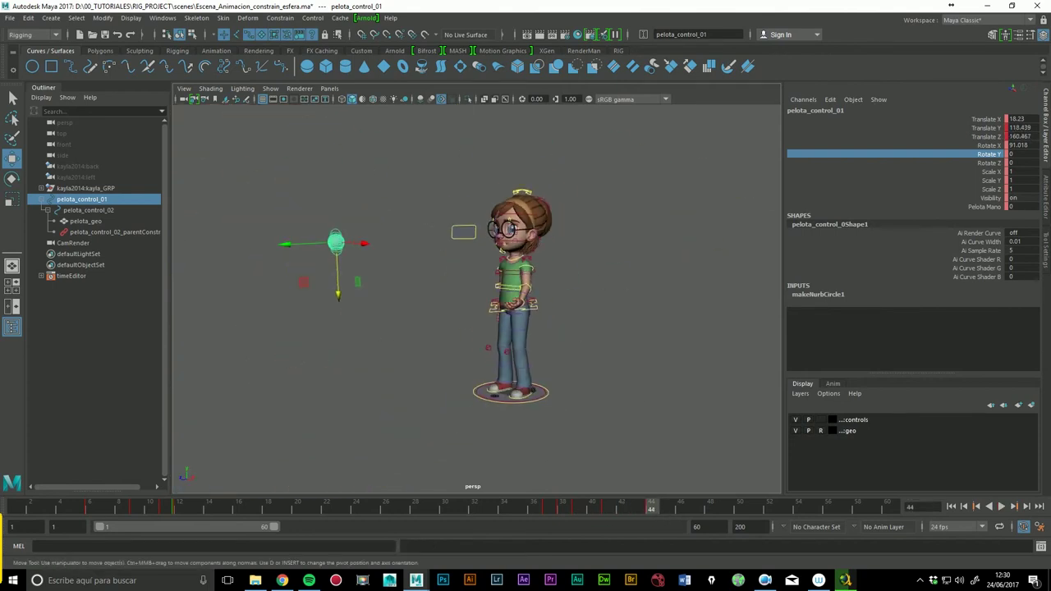
alt+drag(609, 263, 667, 273)
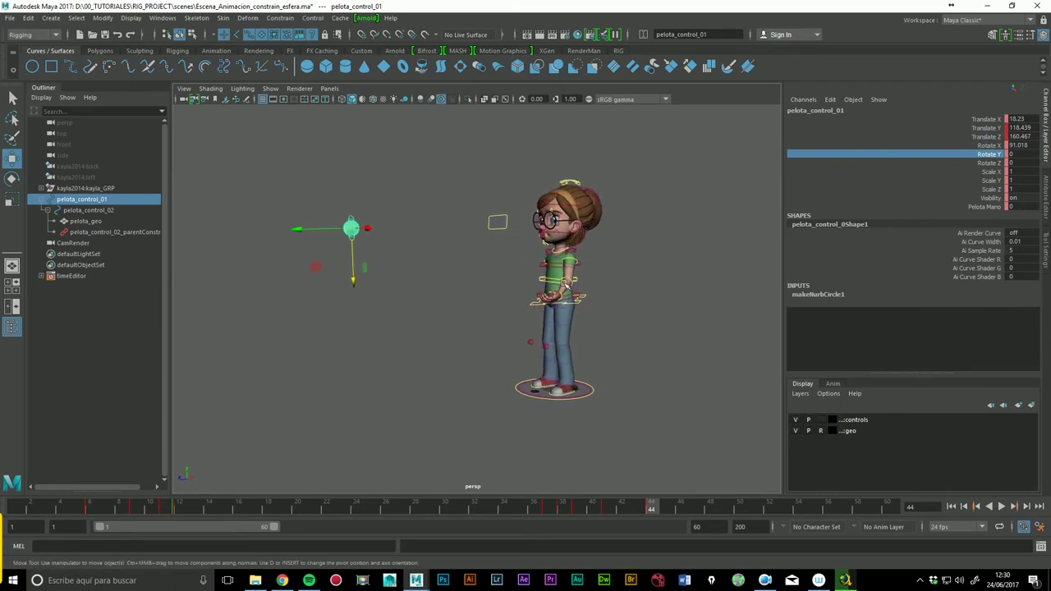
click(953, 506)
click(1002, 507)
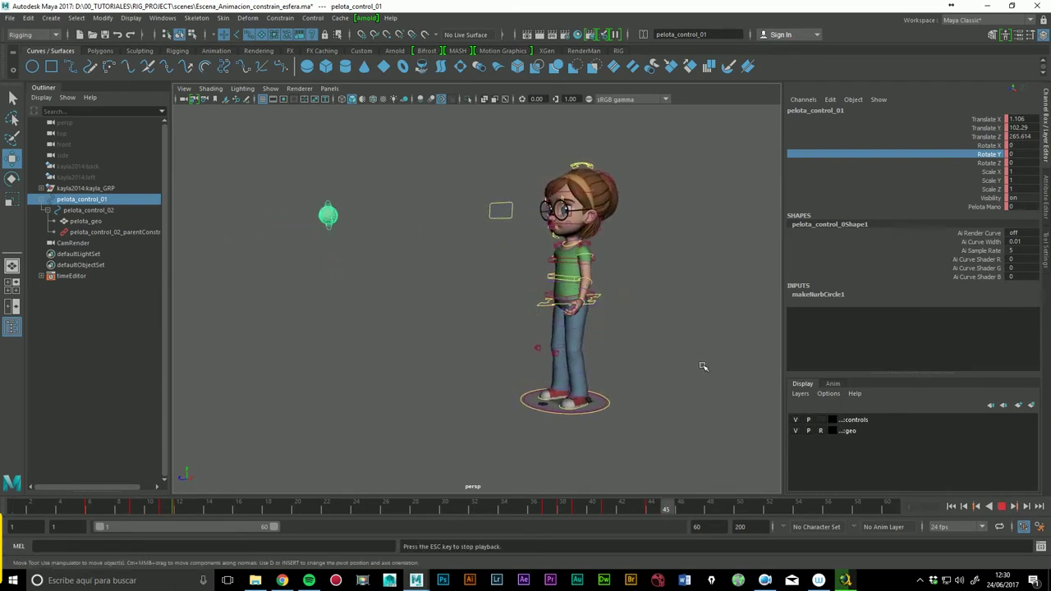
click(1003, 508)
click(953, 507)
click(1002, 507)
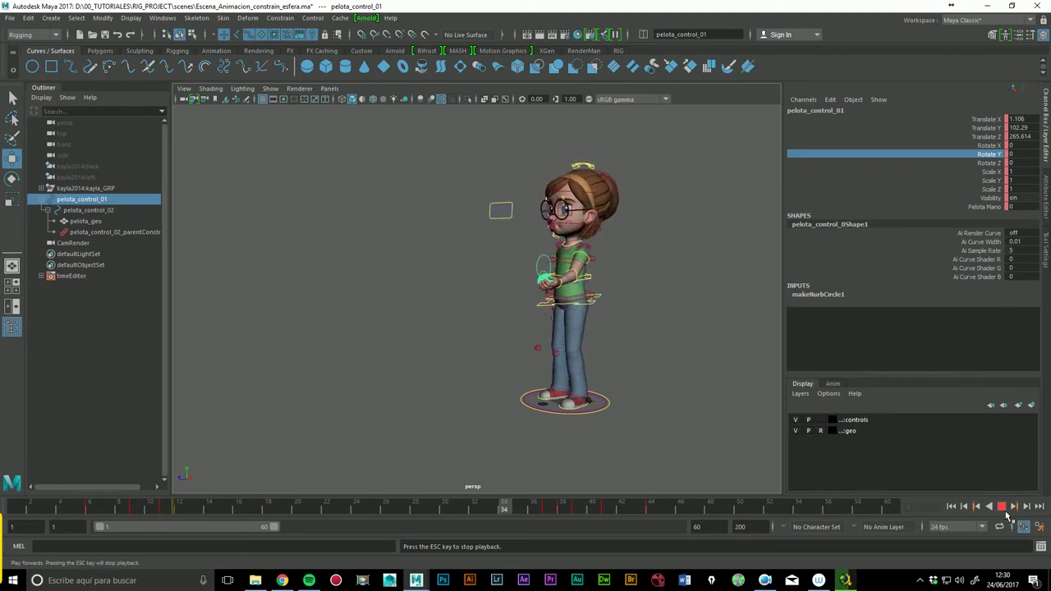
click(1002, 508)
Step: At frame 38, move the ball up and away from the hand
drag(597, 509, 565, 511)
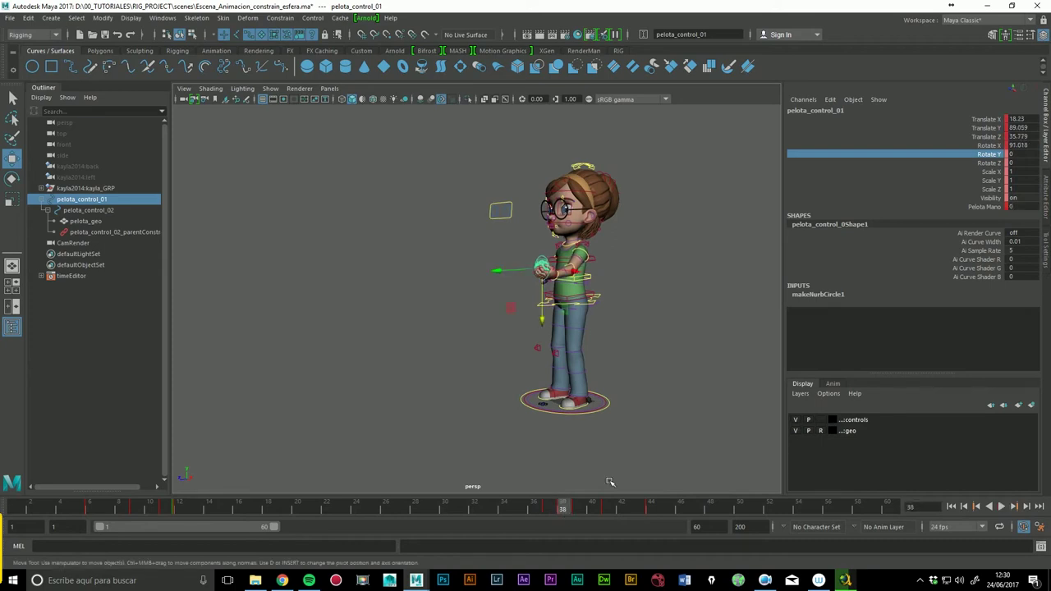
scroll(487, 315, up, 5)
scroll(575, 279, up, 2)
alt+middle_drag(605, 246, 655, 238)
key(super)
click(654, 239)
drag(649, 240, 619, 251)
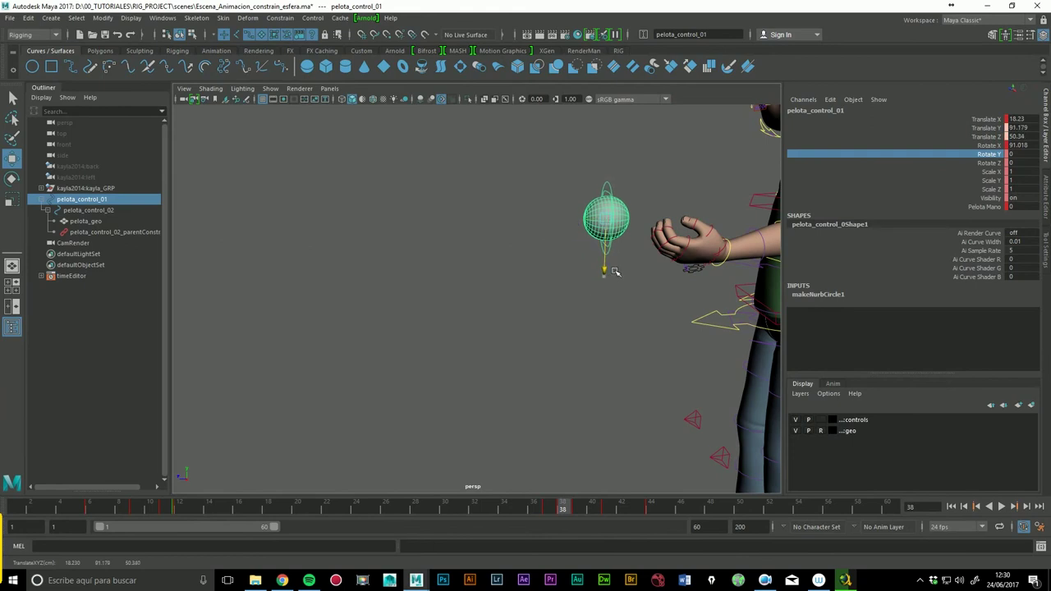
mouse_move(563, 509)
mouse_down()
mouse_move(608, 516)
mouse_move(591, 512)
mouse_up()
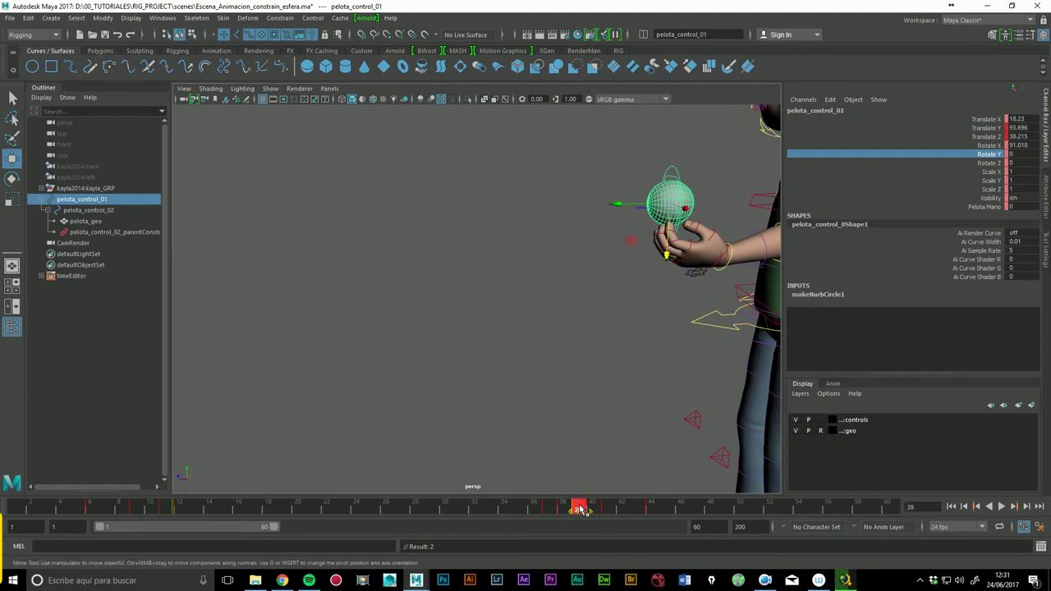
Step: Delete pelota_control_01's frame-39 key, review through frame 43, and open the workspace list
right_click(580, 510)
click(616, 371)
mouse_move(578, 510)
mouse_down()
mouse_move(556, 510)
mouse_move(638, 510)
mouse_up()
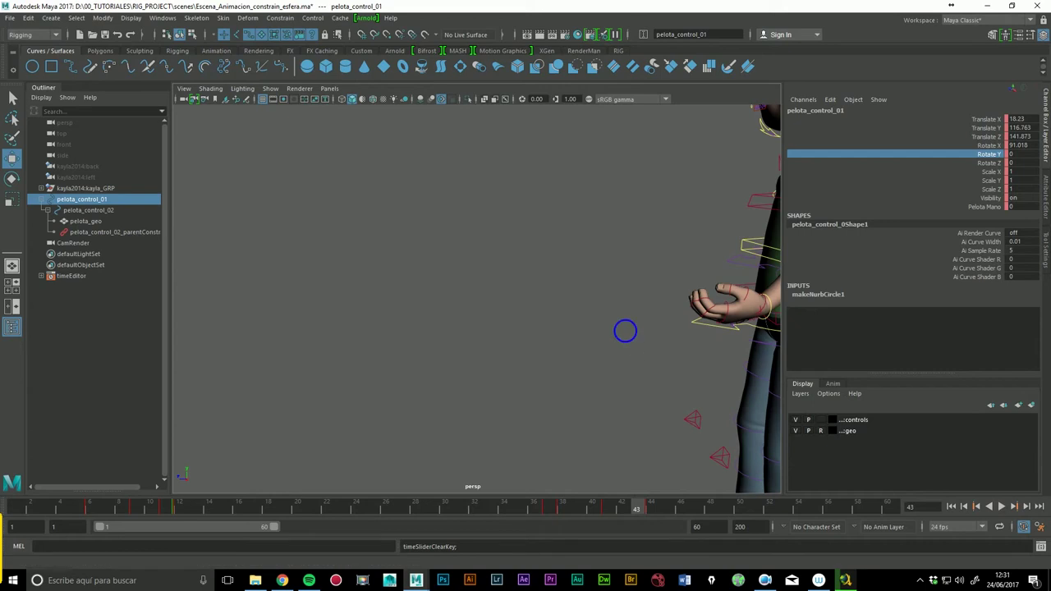
key(a)
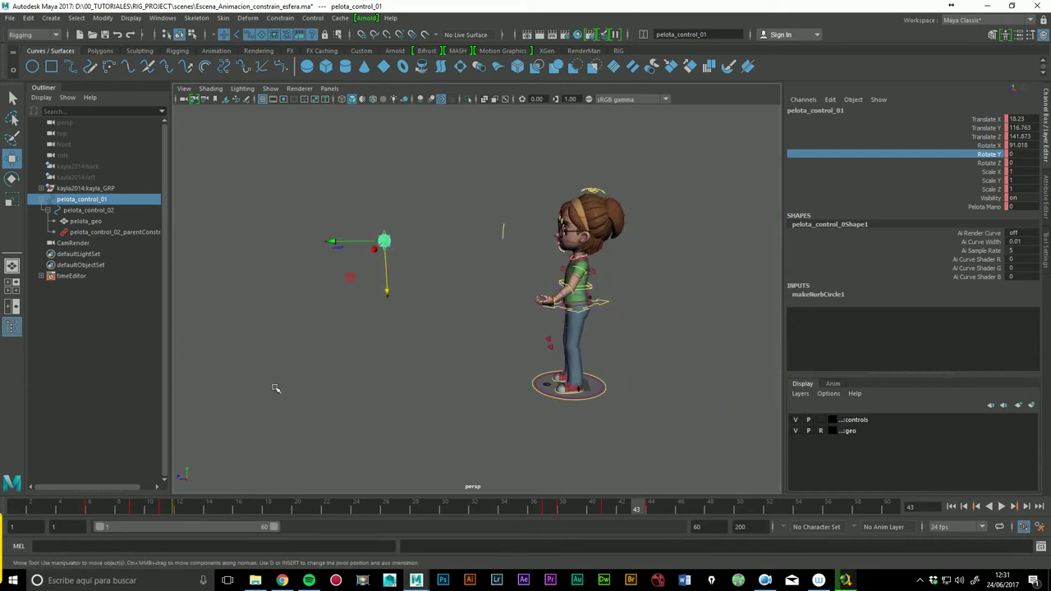
click(974, 21)
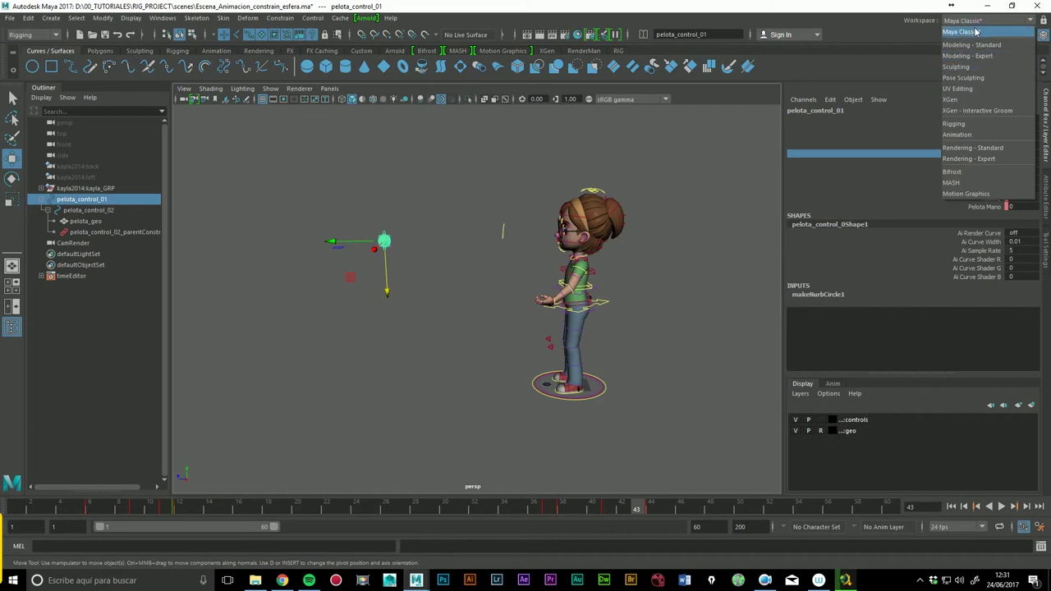
Step: Switch to the Animation workspace, enlarge the curve editor, and select pelota_control_01 at frame 38
click(977, 136)
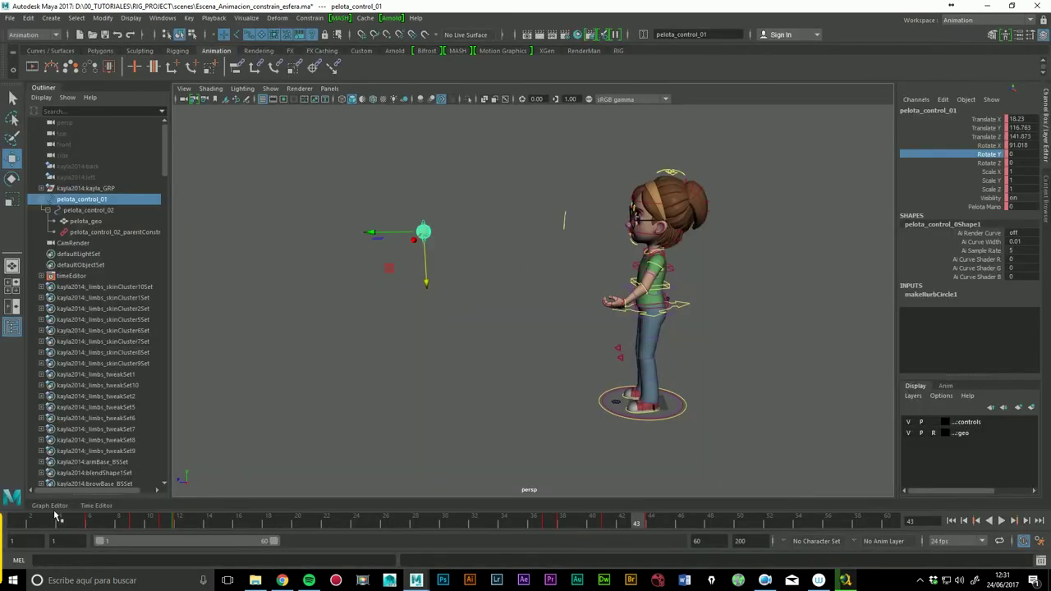
drag(55, 511, 204, 450)
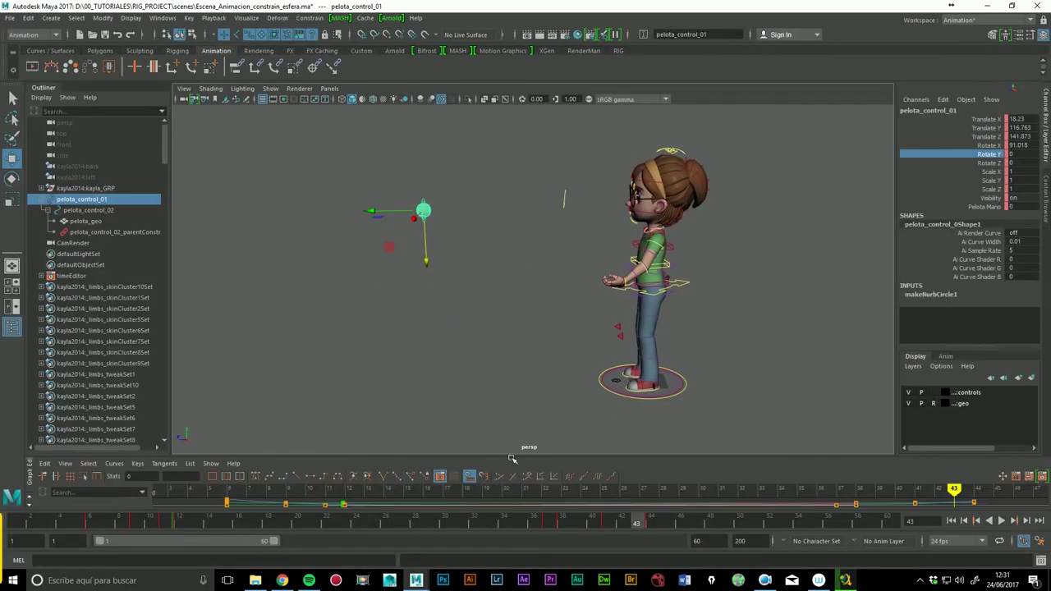
drag(512, 458, 512, 353)
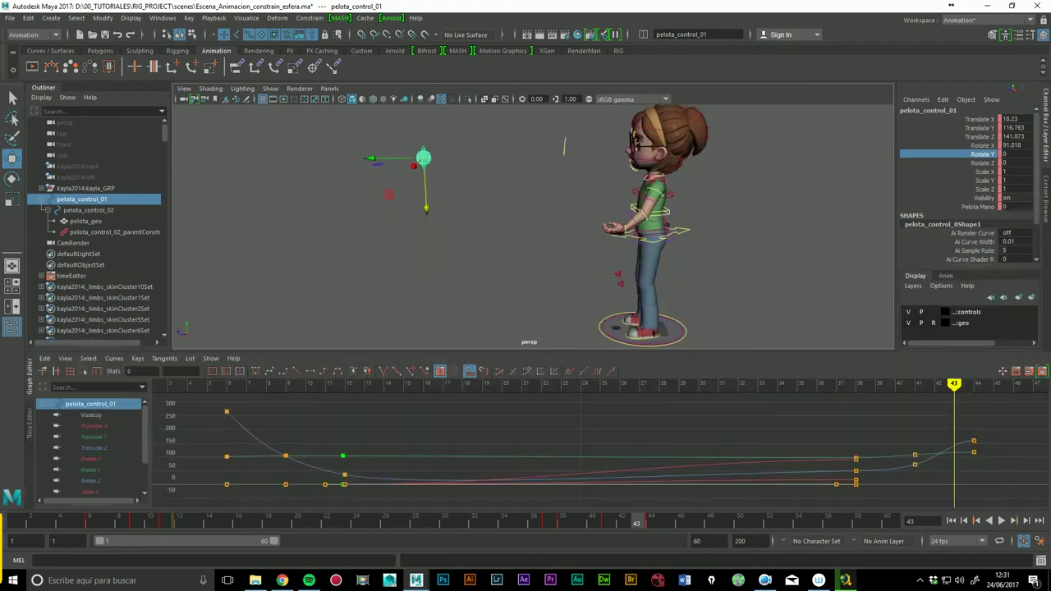
click(400, 165)
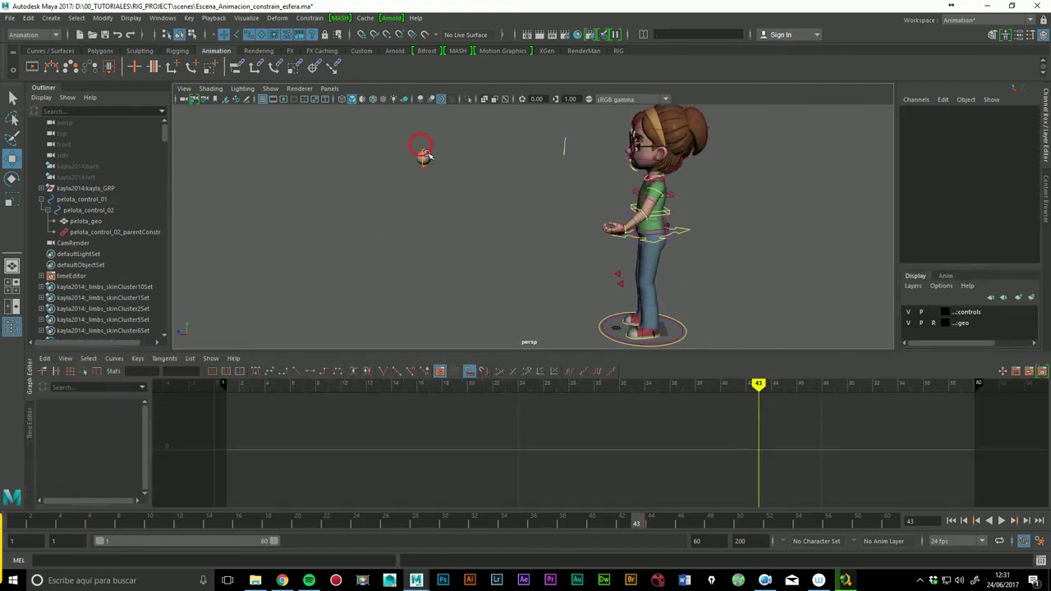
click(423, 155)
mouse_move(597, 529)
mouse_down()
mouse_move(505, 542)
mouse_move(610, 549)
mouse_up()
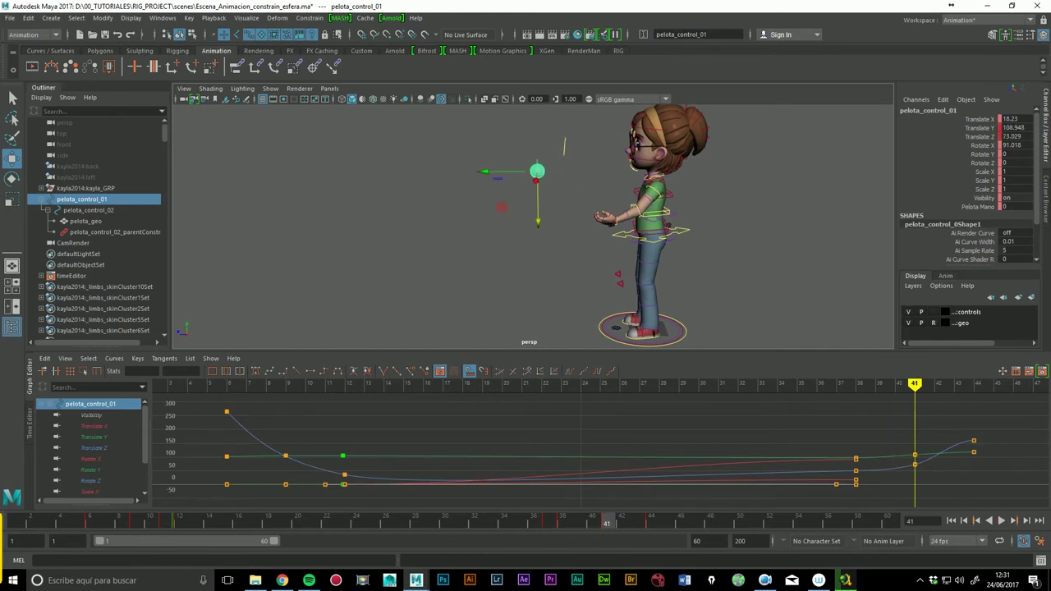
Step: Delete the ball's frame-41 key and review the motion from 38 to 43
right_click(608, 525)
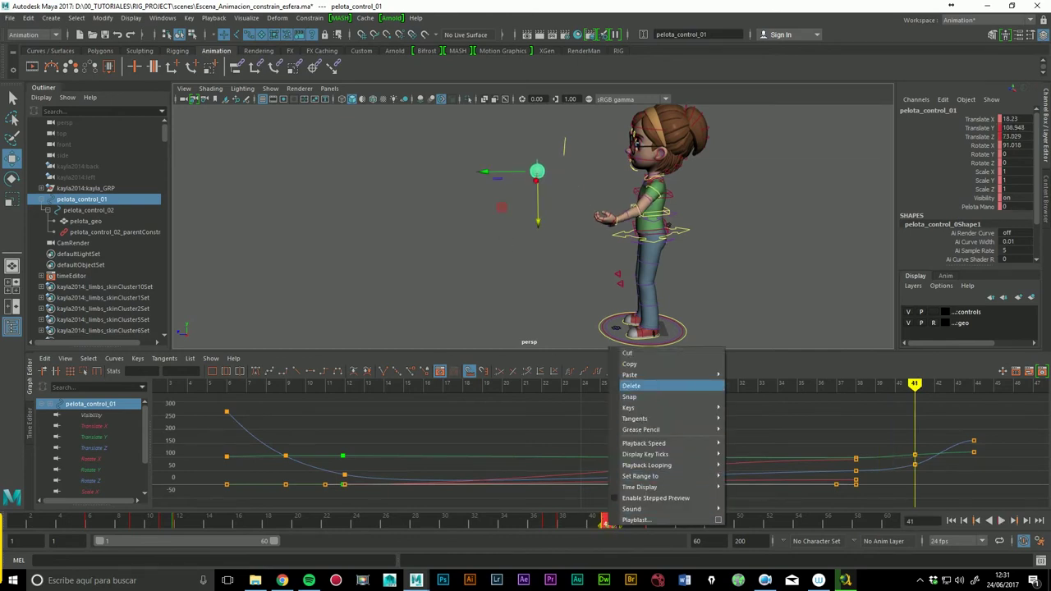
click(659, 394)
click(566, 526)
mouse_move(575, 530)
mouse_down()
mouse_move(641, 526)
mouse_move(424, 525)
mouse_move(657, 525)
mouse_up()
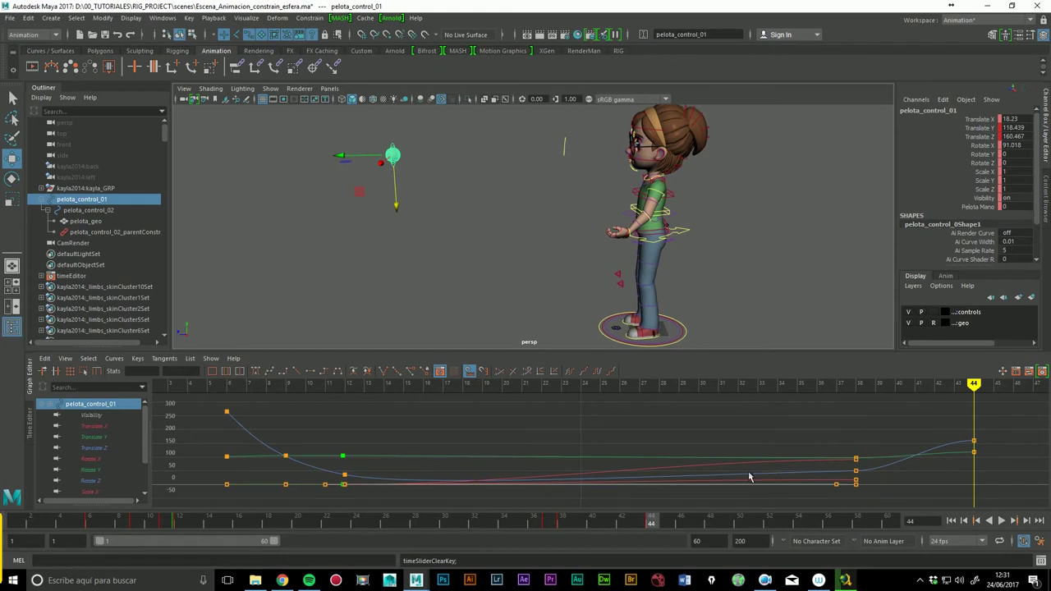
click(858, 464)
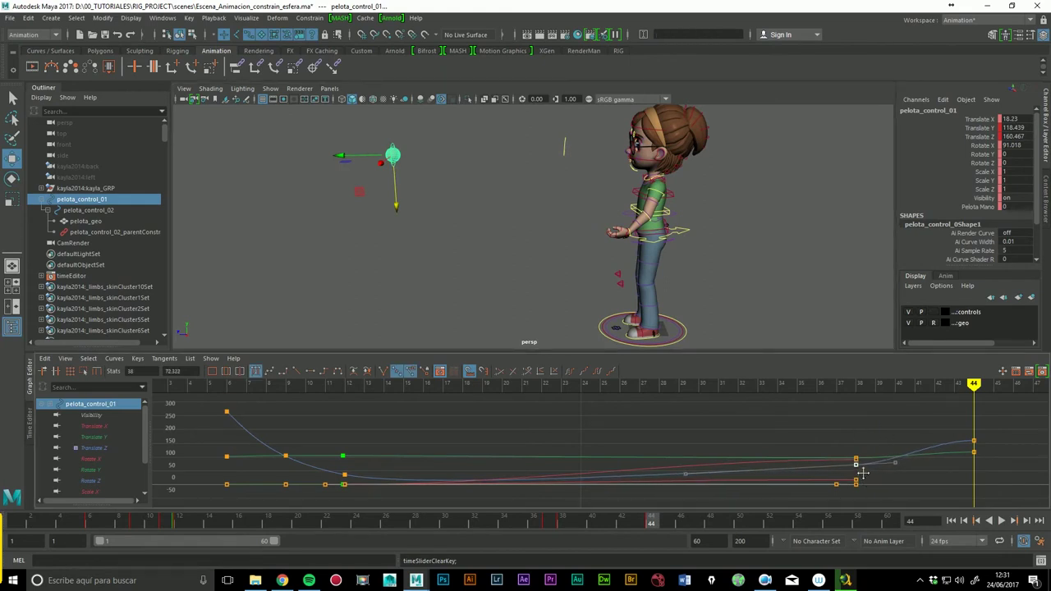
key(ctrl+z)
mouse_move(575, 523)
mouse_down()
mouse_move(429, 525)
mouse_move(547, 520)
mouse_move(597, 532)
mouse_up()
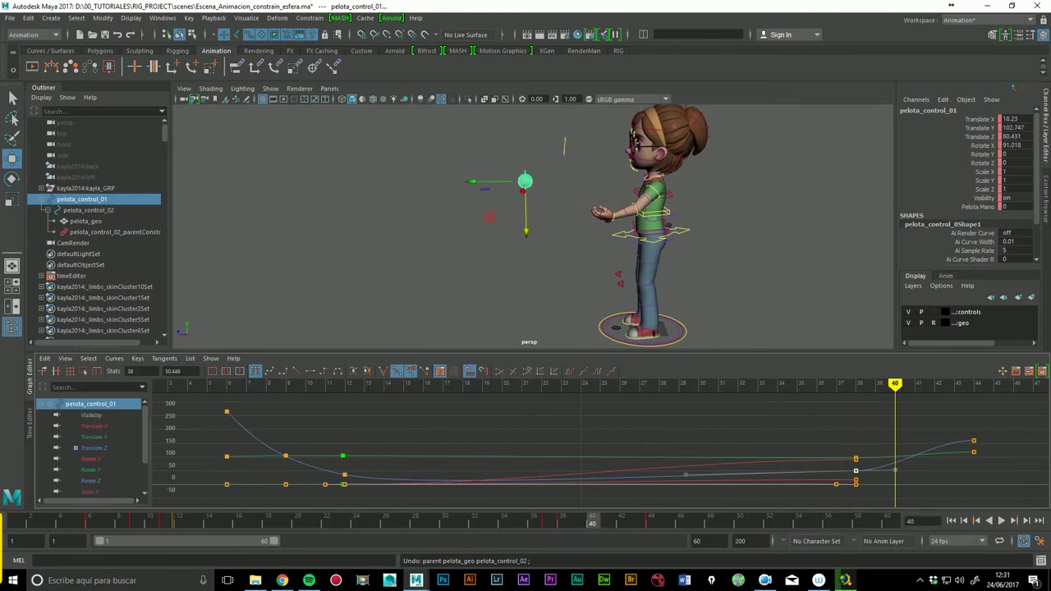
Step: Steepen the Translate Z curve's slope into the frame-44 key
click(973, 443)
click(942, 451)
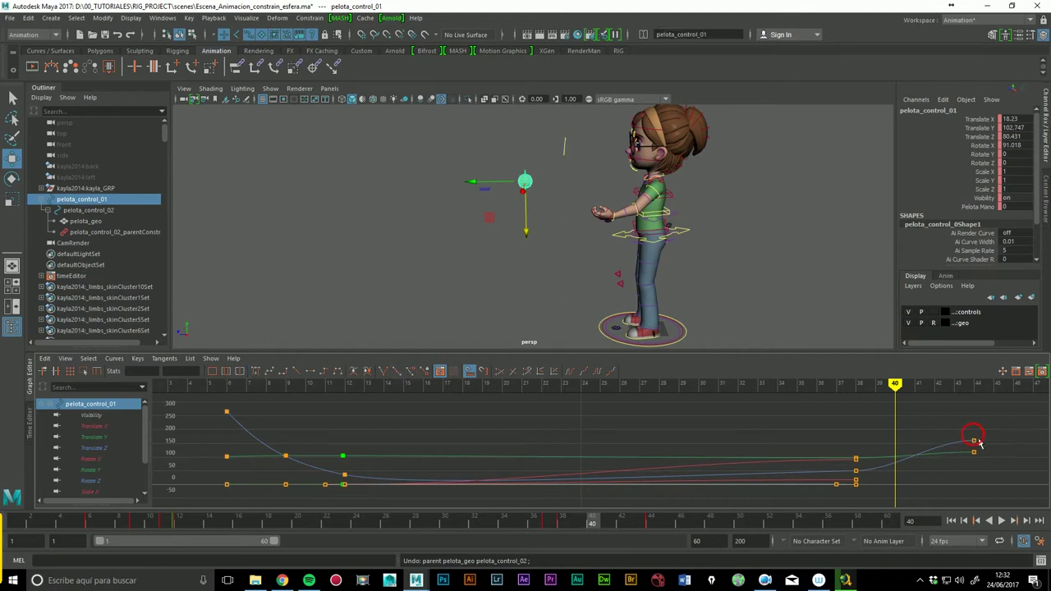
click(974, 441)
middle_drag(948, 454, 951, 470)
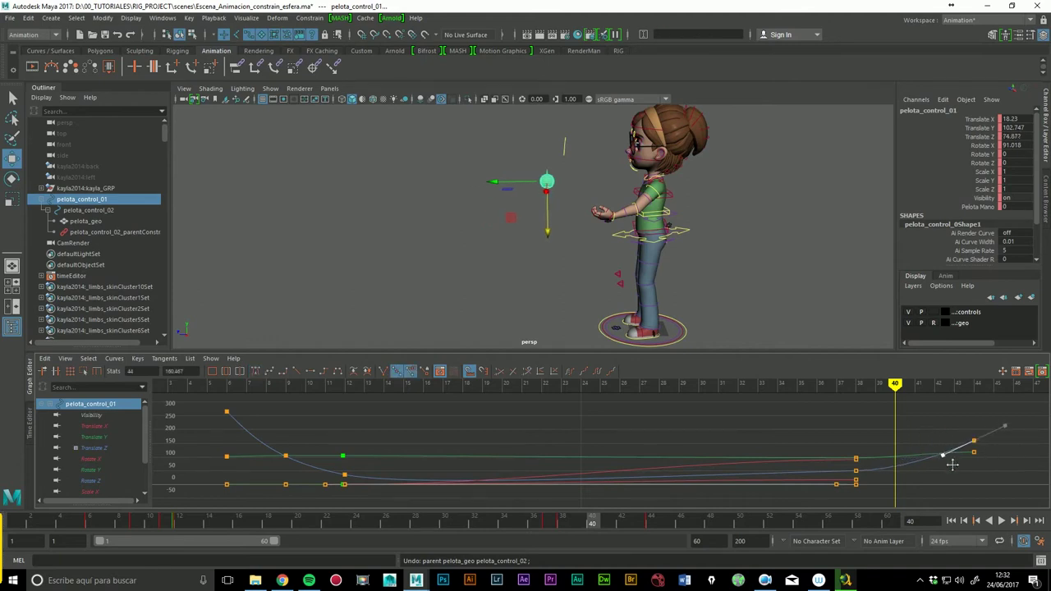
mouse_move(581, 526)
mouse_down()
mouse_move(540, 529)
mouse_move(563, 528)
mouse_up()
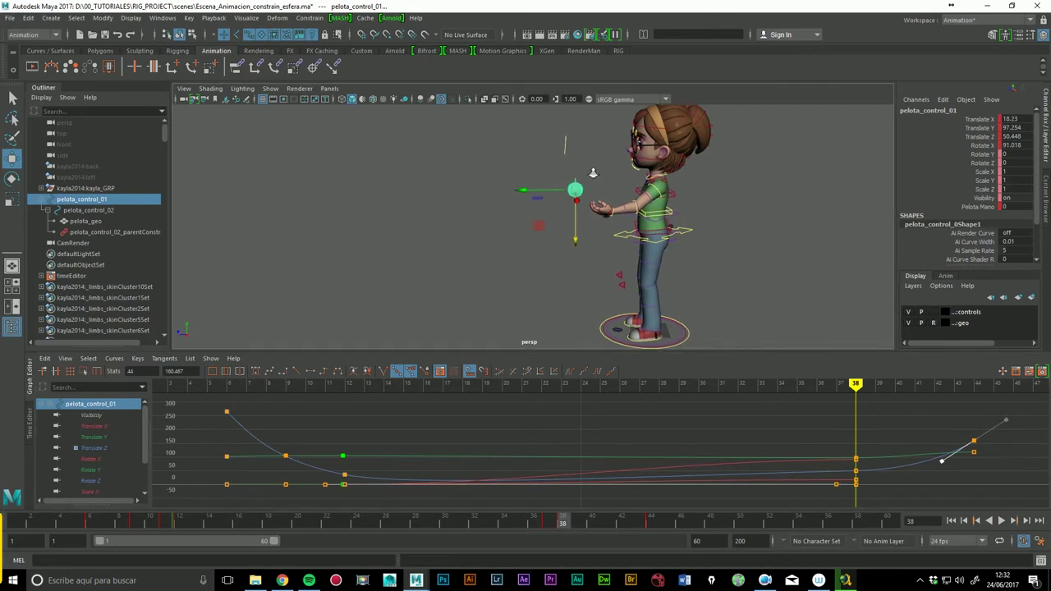
Step: Lower the ball into the palm at frame 38, to Translate 18.23/93.446/41.617
scroll(551, 205, up, 5)
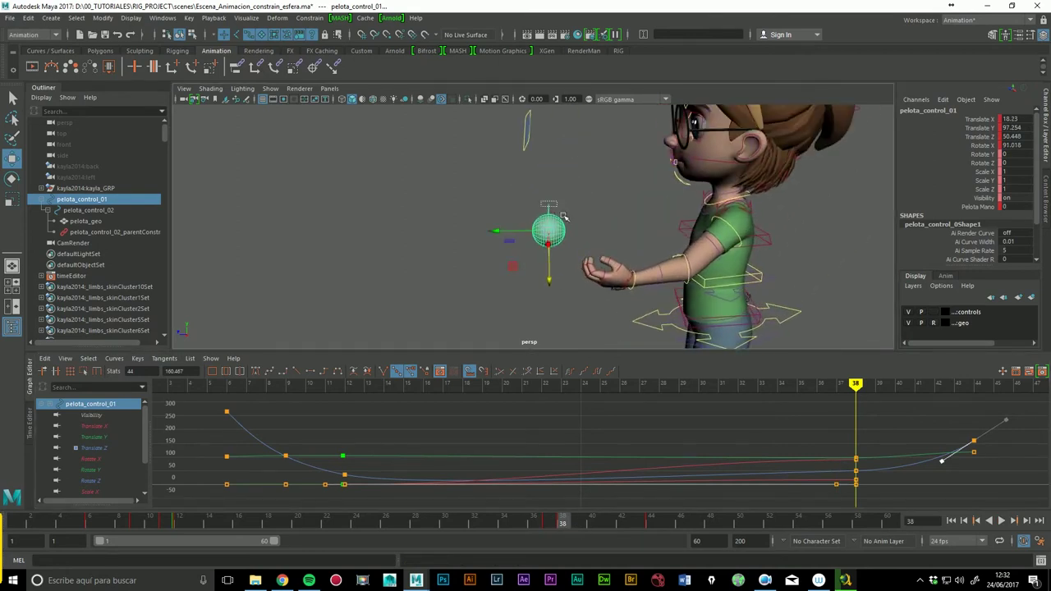
alt+drag(564, 216, 593, 230)
drag(597, 278, 609, 297)
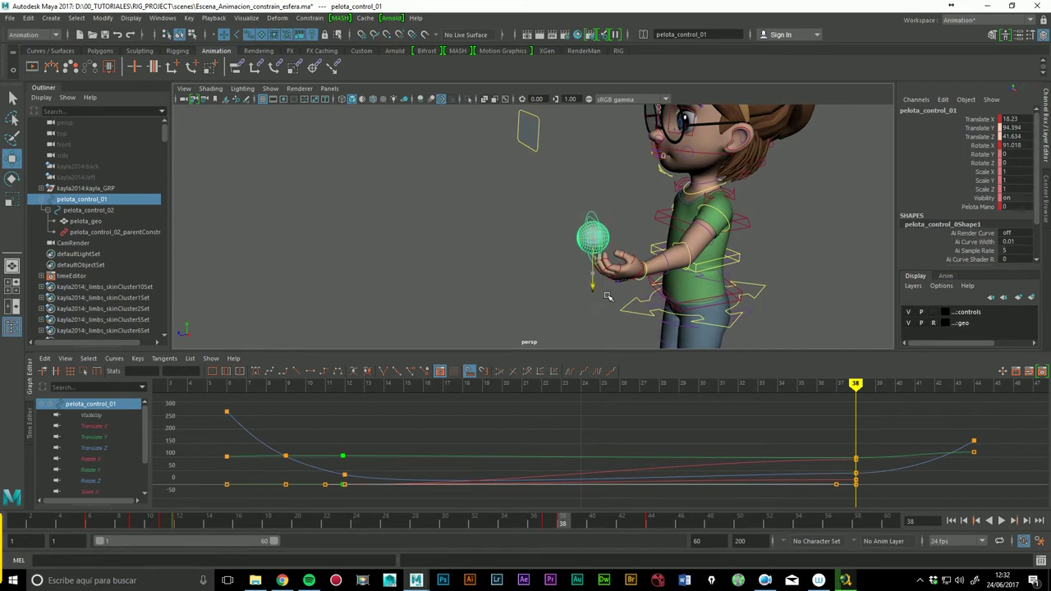
mouse_move(580, 525)
mouse_down()
mouse_move(473, 527)
mouse_move(568, 528)
mouse_up()
alt+middle_drag(899, 392, 620, 418)
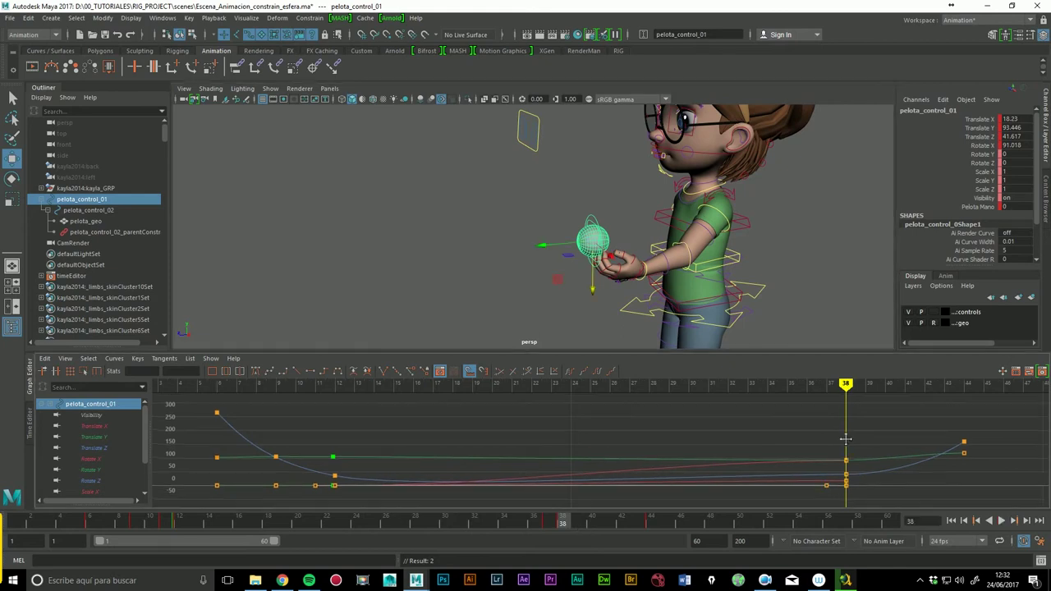
Step: Show only the Translate Y curve and angle the frame-38 key's tangent upward
click(106, 451)
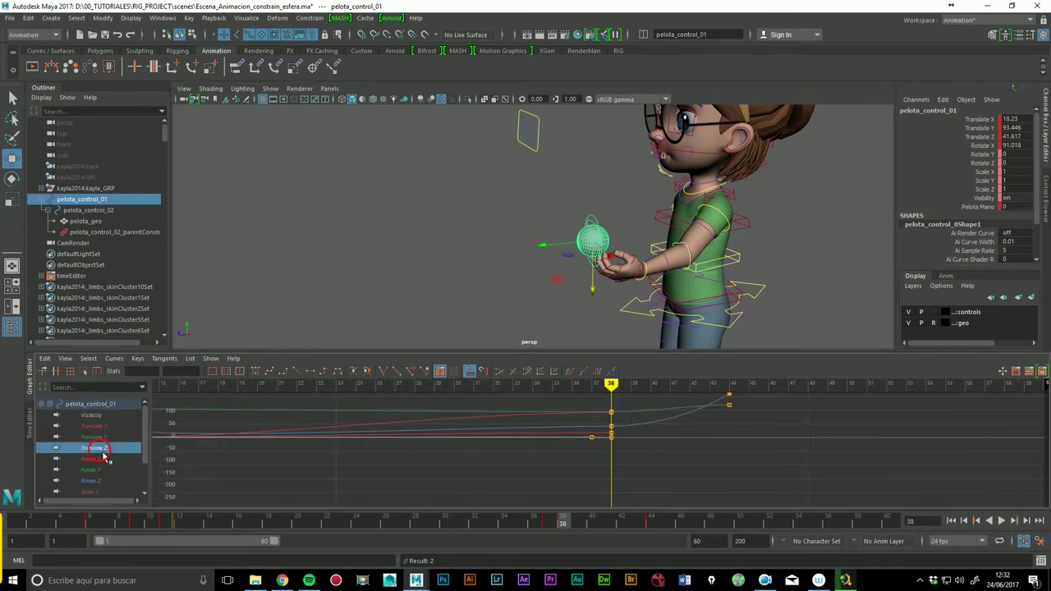
click(135, 436)
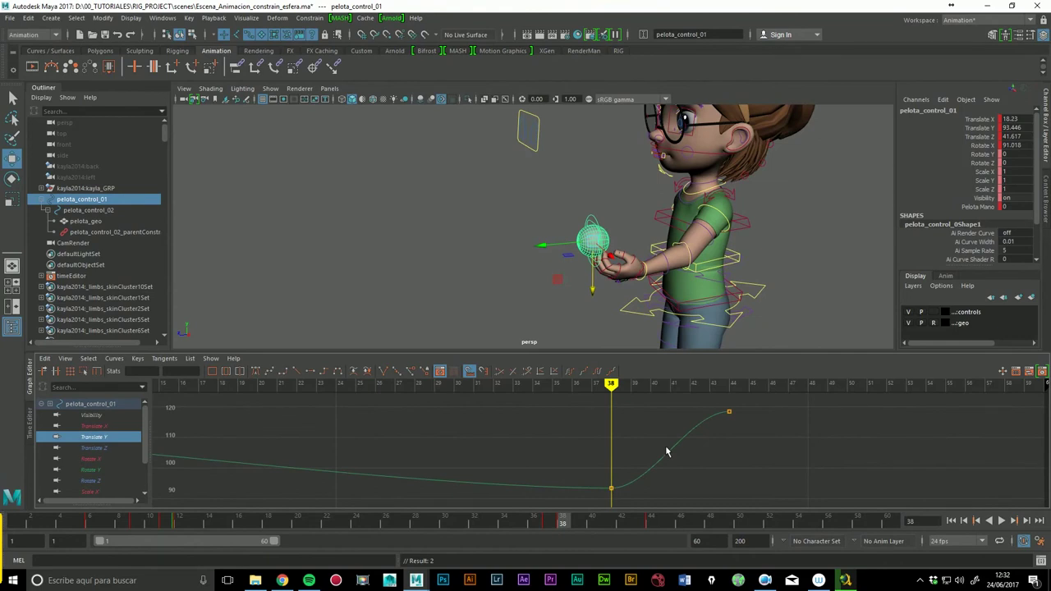
drag(602, 483, 639, 500)
mouse_move(638, 499)
alt+right_down()
mouse_move(637, 444)
mouse_move(662, 449)
alt+right_up()
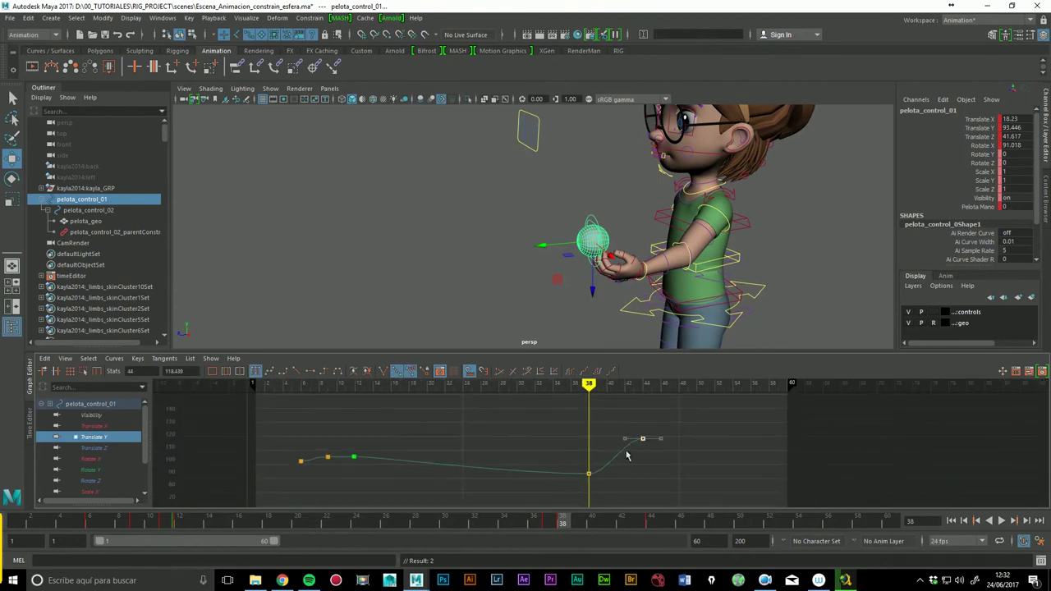
middle_drag(633, 452, 633, 454)
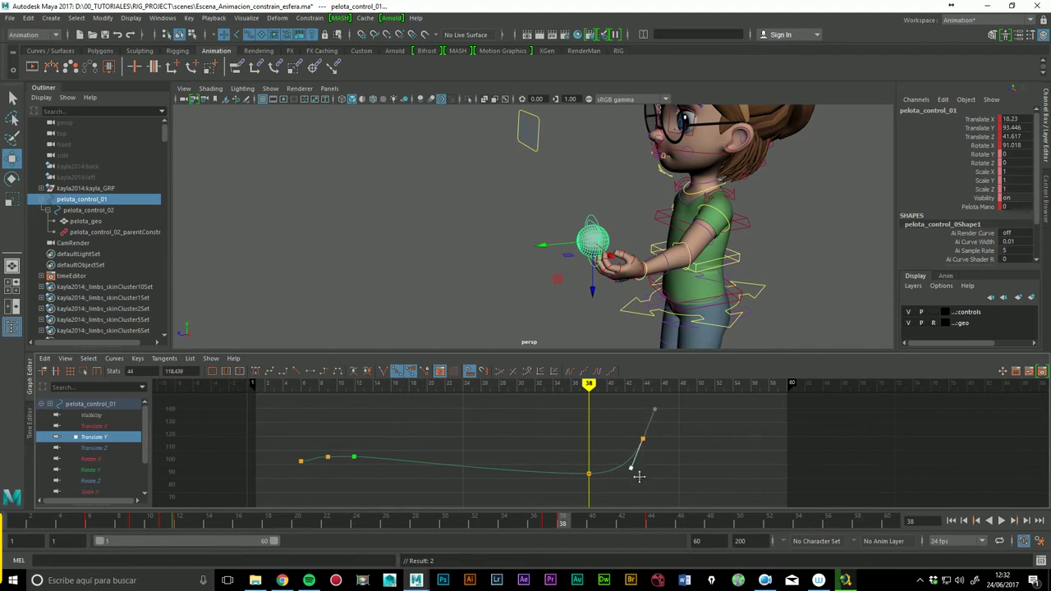
mouse_move(552, 529)
mouse_down()
mouse_move(611, 530)
mouse_move(532, 530)
mouse_move(566, 529)
mouse_up()
click(587, 474)
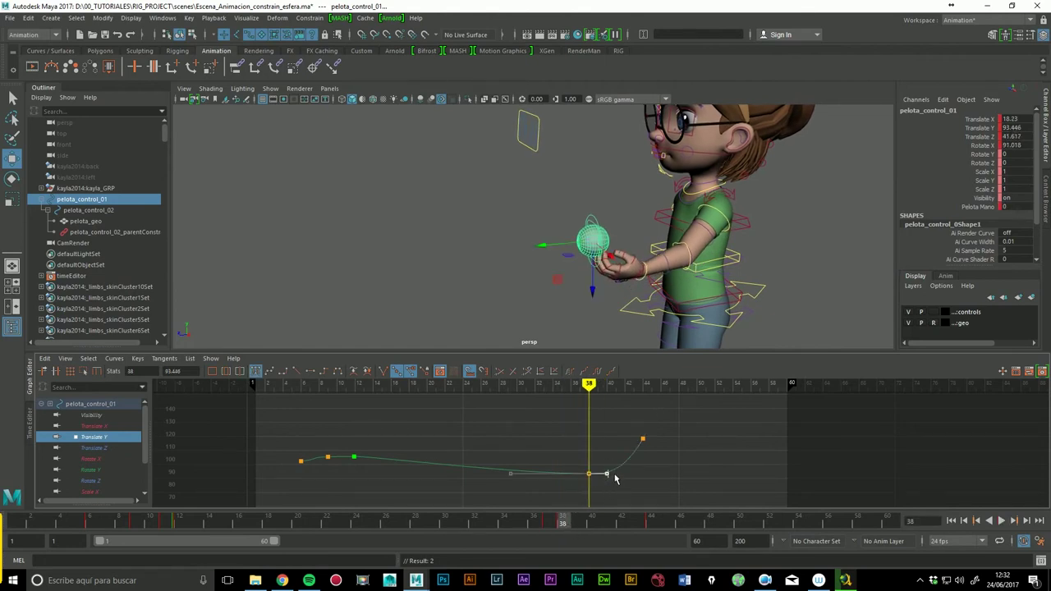
click(614, 481)
drag(580, 493, 612, 484)
click(614, 483)
Step: Reselect pelota_control_01 from a side view and preview its motion from frame 5
mouse_move(746, 256)
alt+mouse_down()
mouse_move(592, 288)
mouse_move(581, 277)
alt+mouse_up()
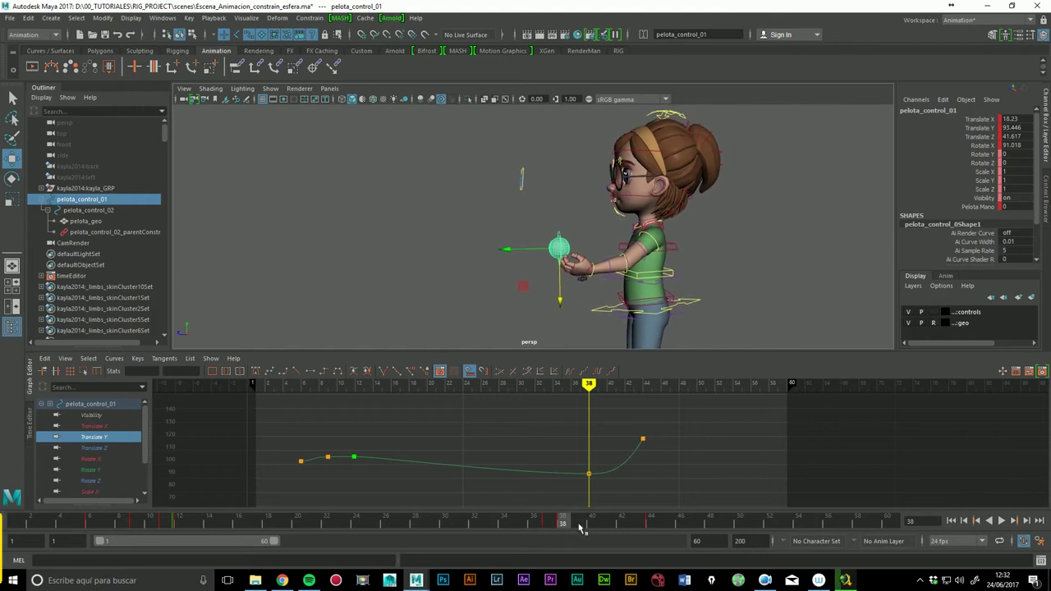
drag(580, 528, 74, 526)
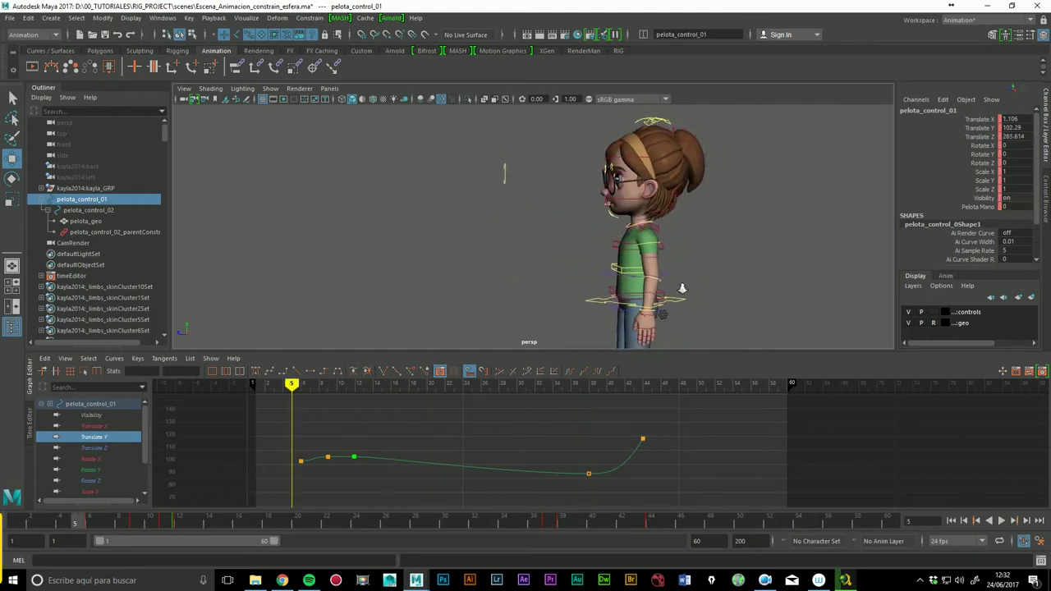
alt+right_drag(681, 288, 468, 250)
click(93, 203)
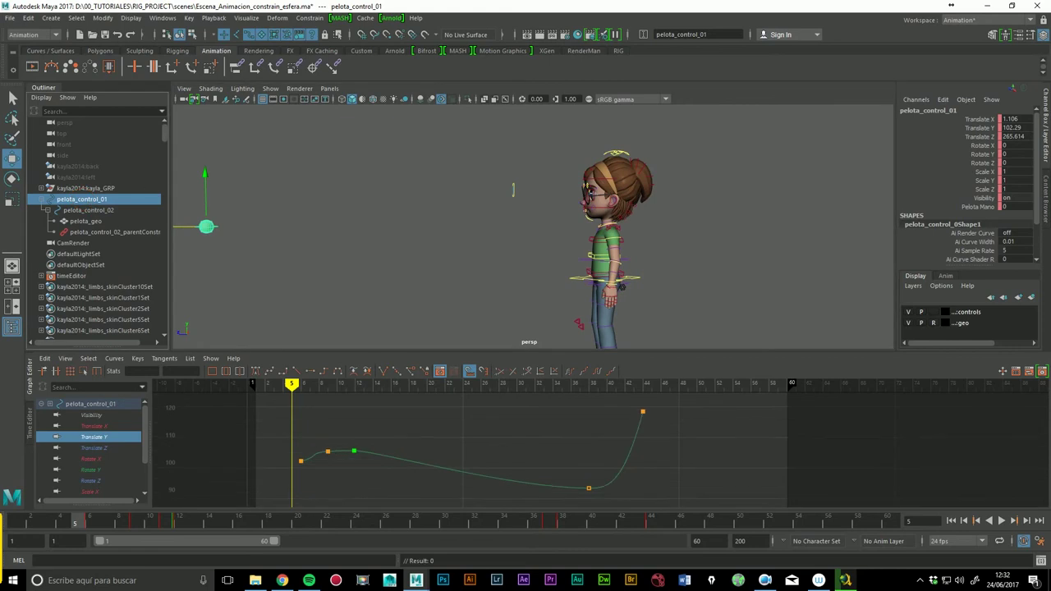
mouse_move(166, 526)
mouse_down()
mouse_move(283, 534)
mouse_move(185, 535)
mouse_move(172, 530)
mouse_move(600, 515)
mouse_move(652, 522)
mouse_up()
Step: Raise and slide the ball sideways at frame 44, reviewing frames 37 to 43
drag(367, 251, 367, 232)
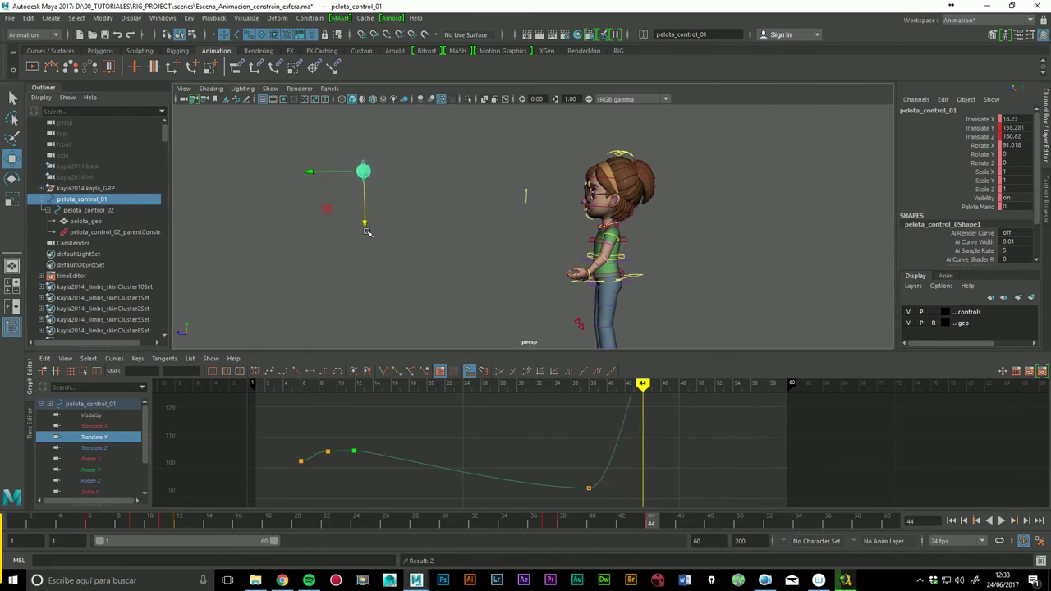
drag(653, 523, 594, 521)
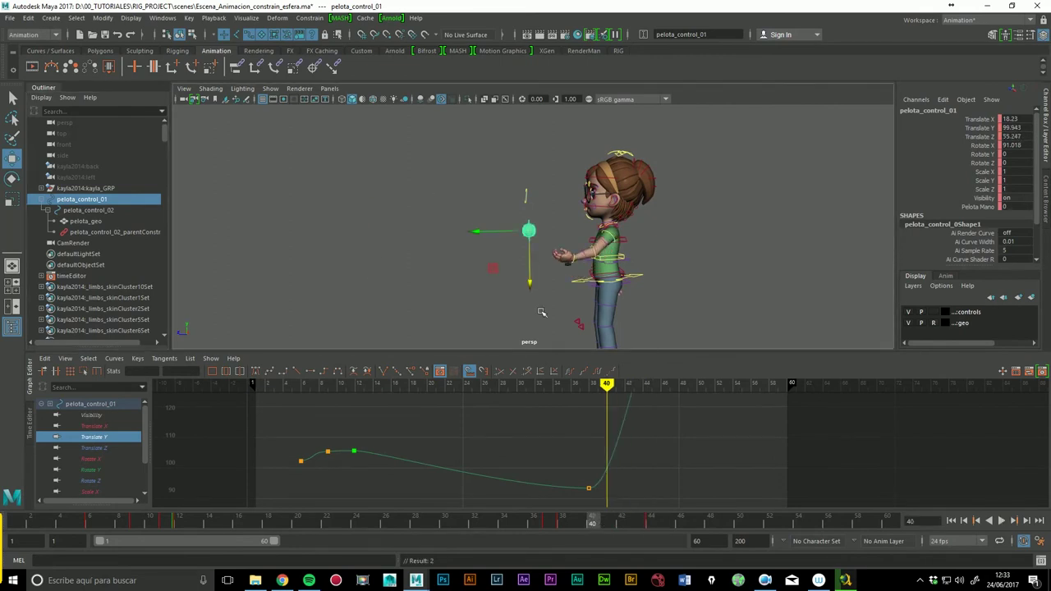
click(589, 488)
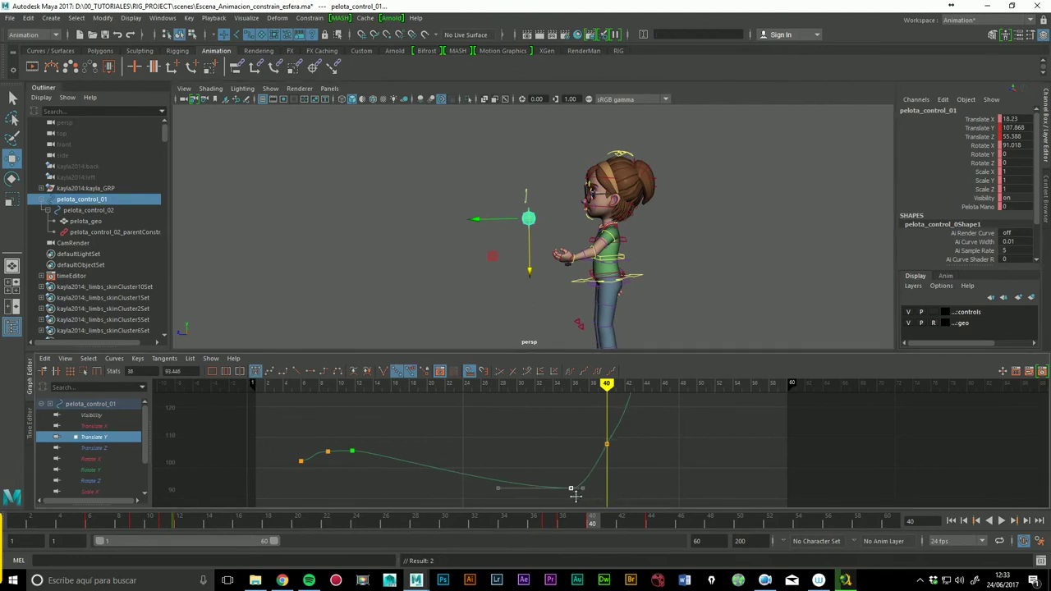
mouse_move(601, 527)
mouse_down()
mouse_move(540, 528)
mouse_move(652, 531)
mouse_up()
mouse_move(365, 230)
mouse_down()
mouse_move(367, 205)
mouse_move(376, 252)
mouse_up()
drag(321, 212, 359, 206)
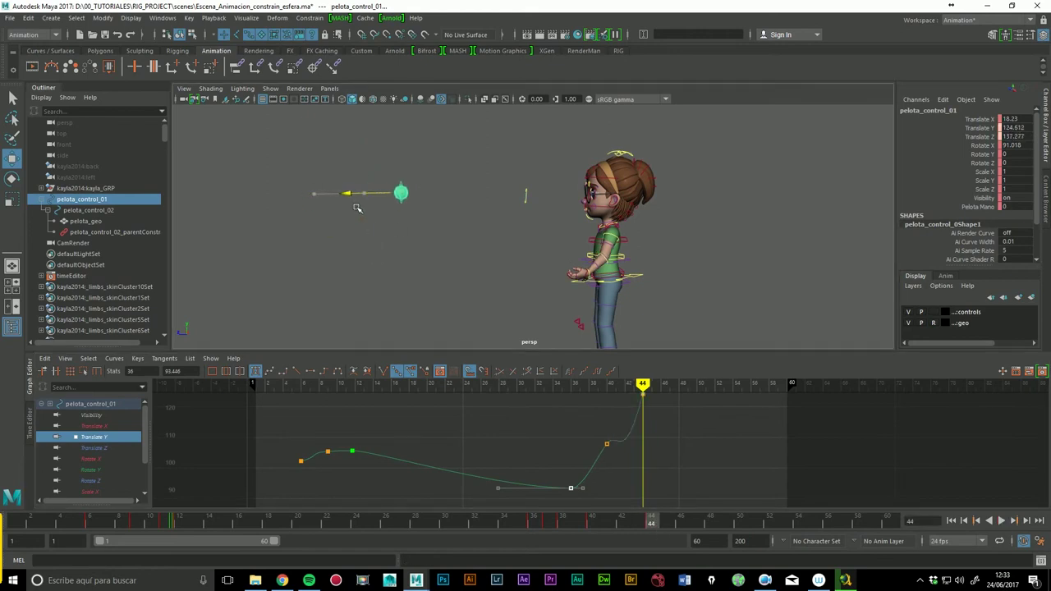
mouse_move(597, 530)
mouse_down()
mouse_move(547, 531)
mouse_move(643, 534)
mouse_move(608, 534)
mouse_up()
Step: Key the ball at frame 40, drag that height key down, and switch to the CamRender view
key(s)
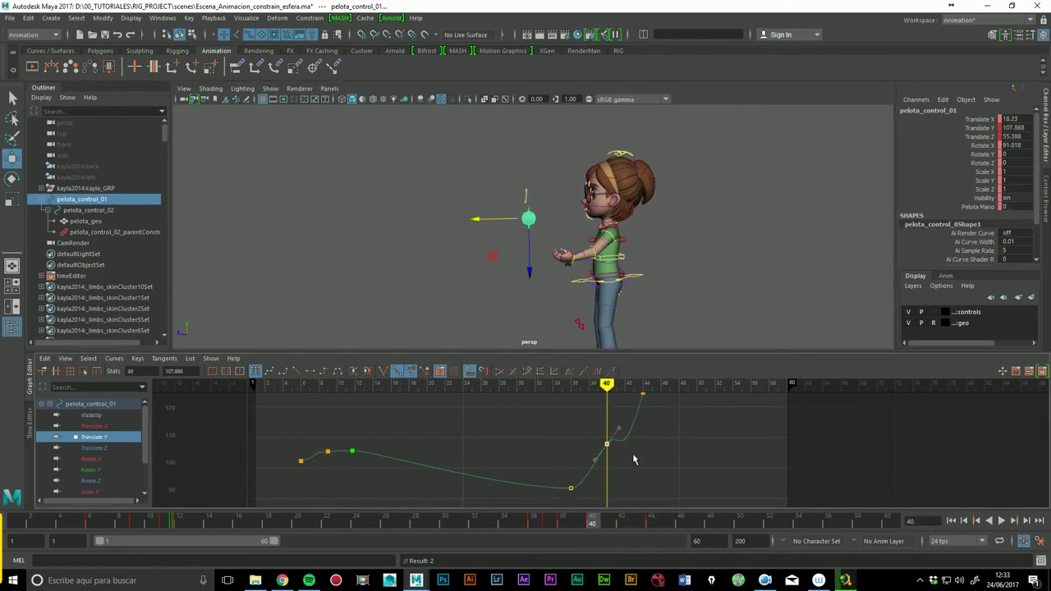
mouse_move(615, 451)
middle_down()
mouse_move(622, 483)
mouse_move(622, 470)
middle_up()
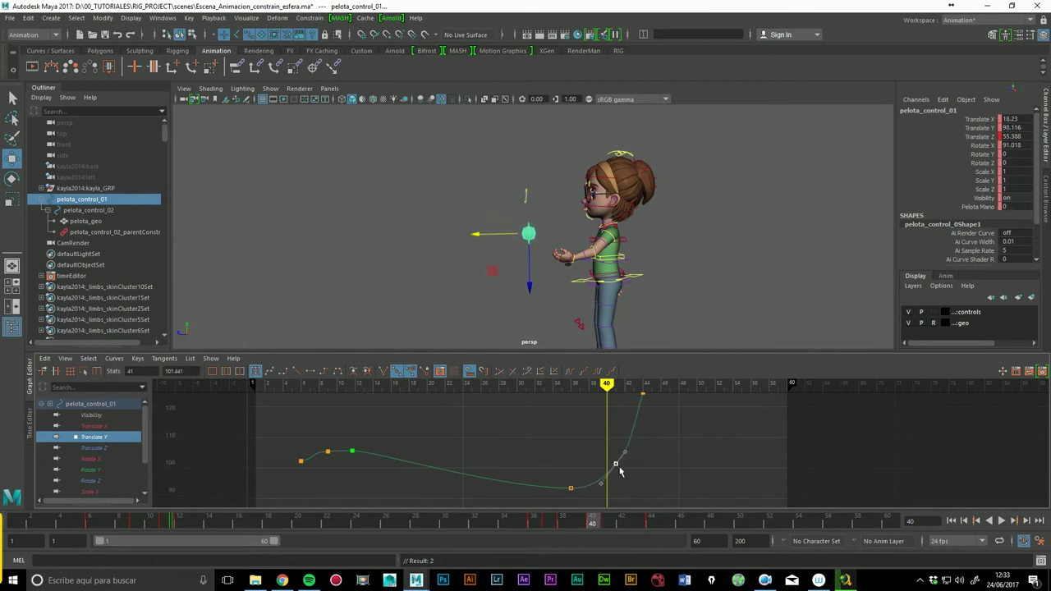
mouse_move(591, 524)
mouse_down()
mouse_move(535, 524)
mouse_move(681, 524)
mouse_up()
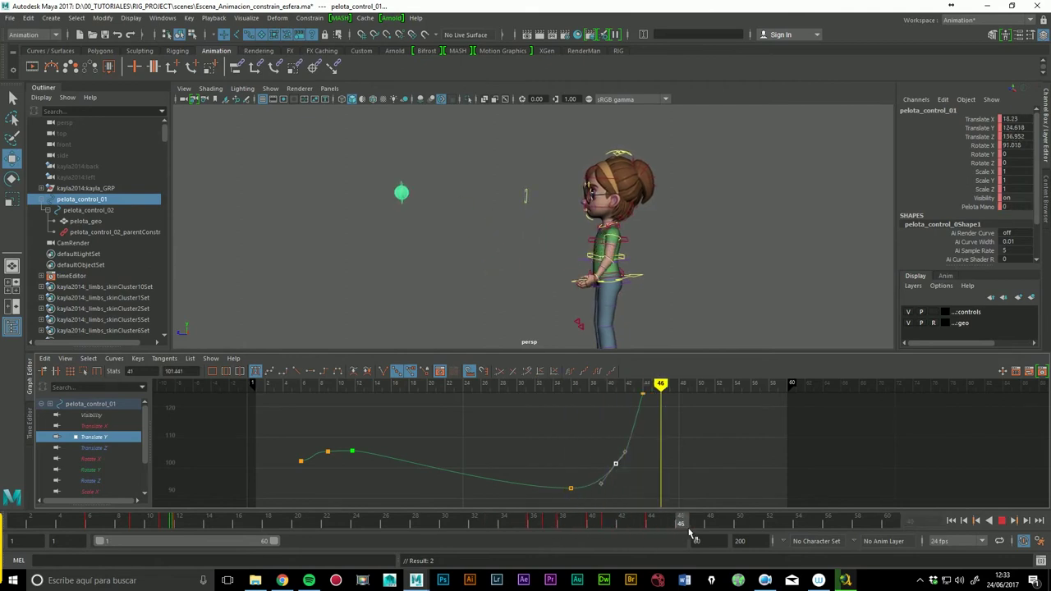
click(723, 321)
key(space)
key(space)
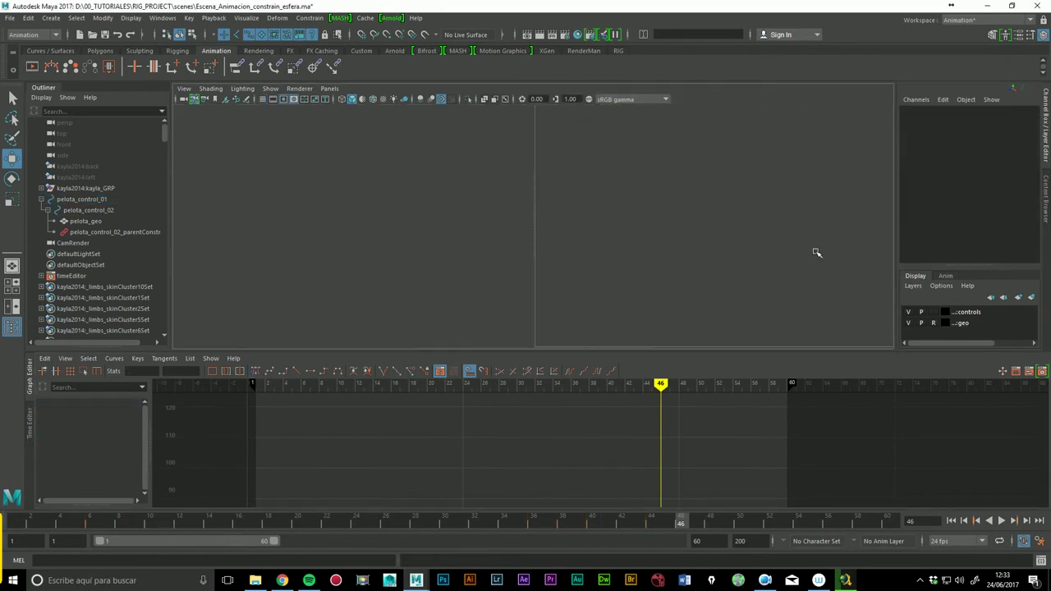
Step: Play the ball toss in the enlarged CamRender view, then select pelota_geo and enlarge the curve area
drag(555, 352, 600, 448)
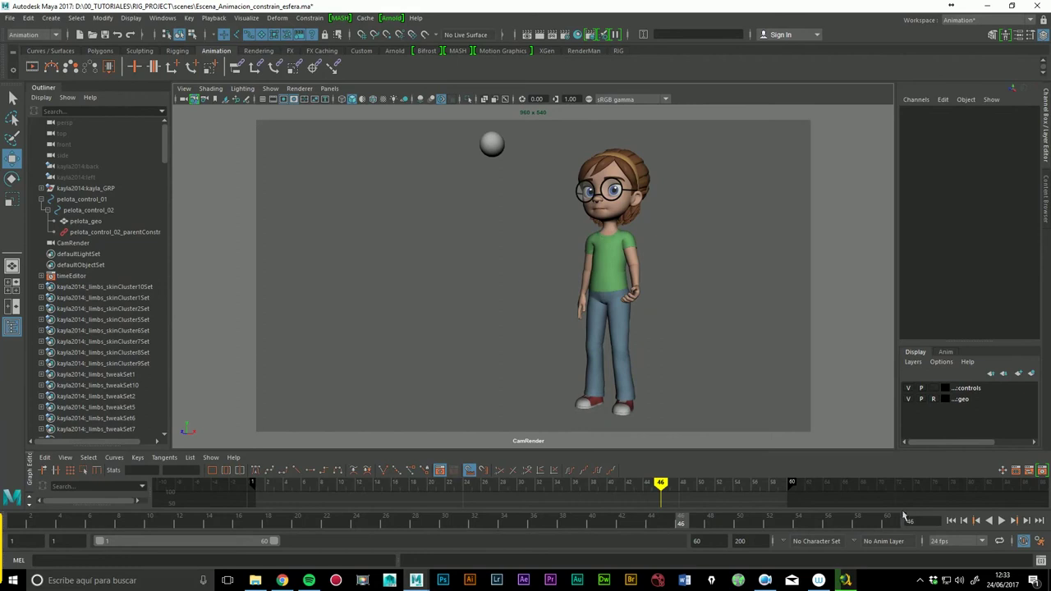
click(952, 523)
click(1002, 521)
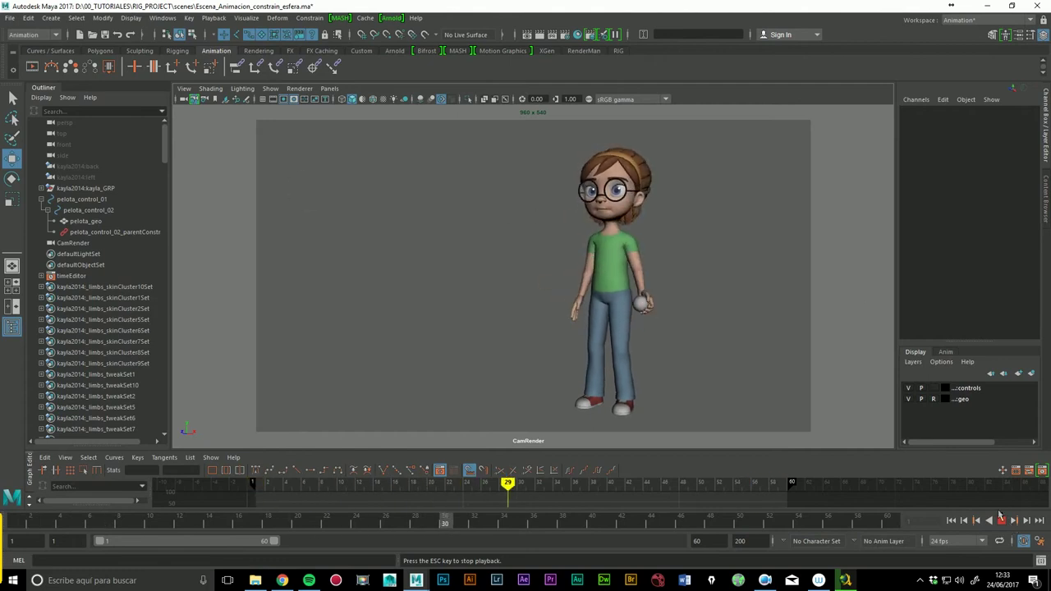
click(998, 521)
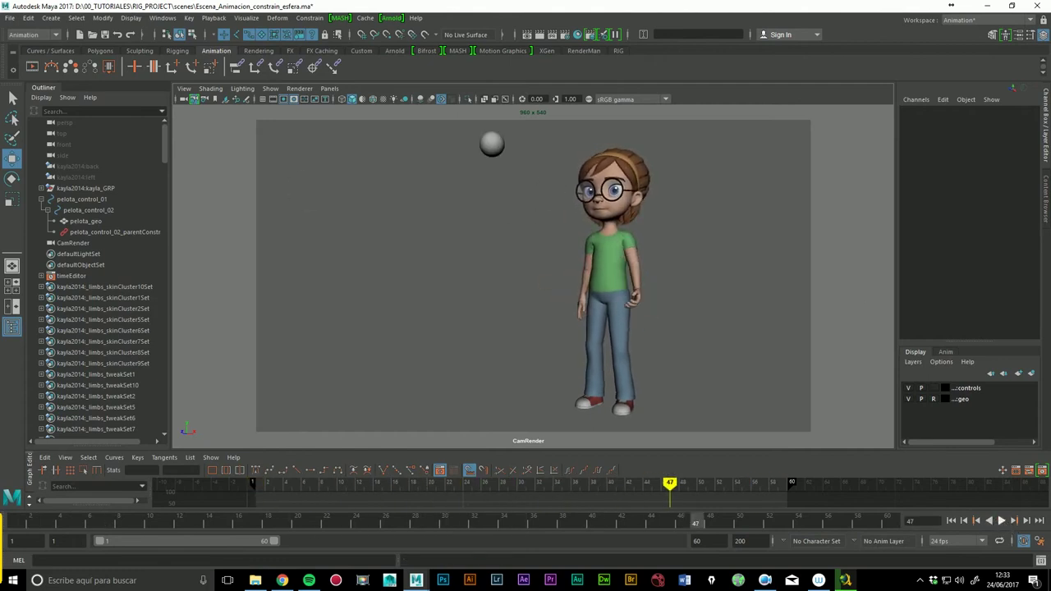
click(498, 154)
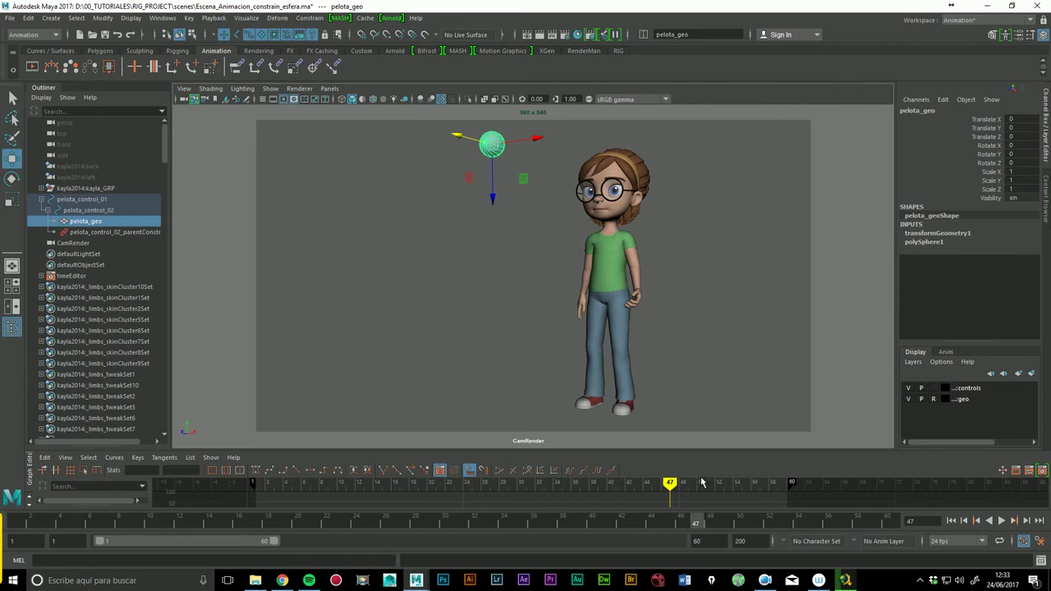
drag(619, 450, 621, 320)
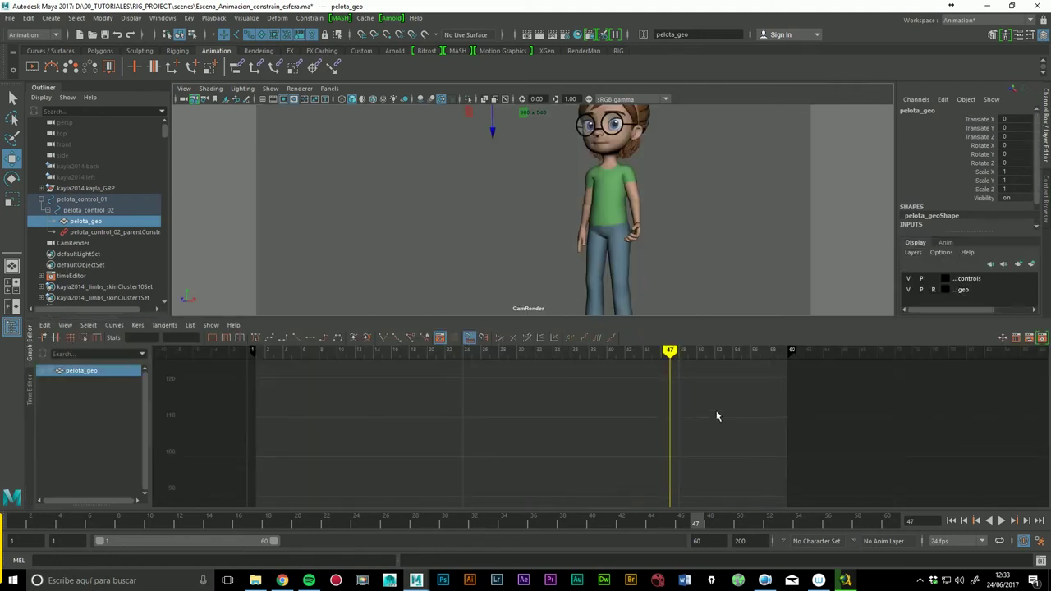
Step: Show pelota_control_01's animation curves, switch to side-by-side persp and CamRender views, and play
click(80, 200)
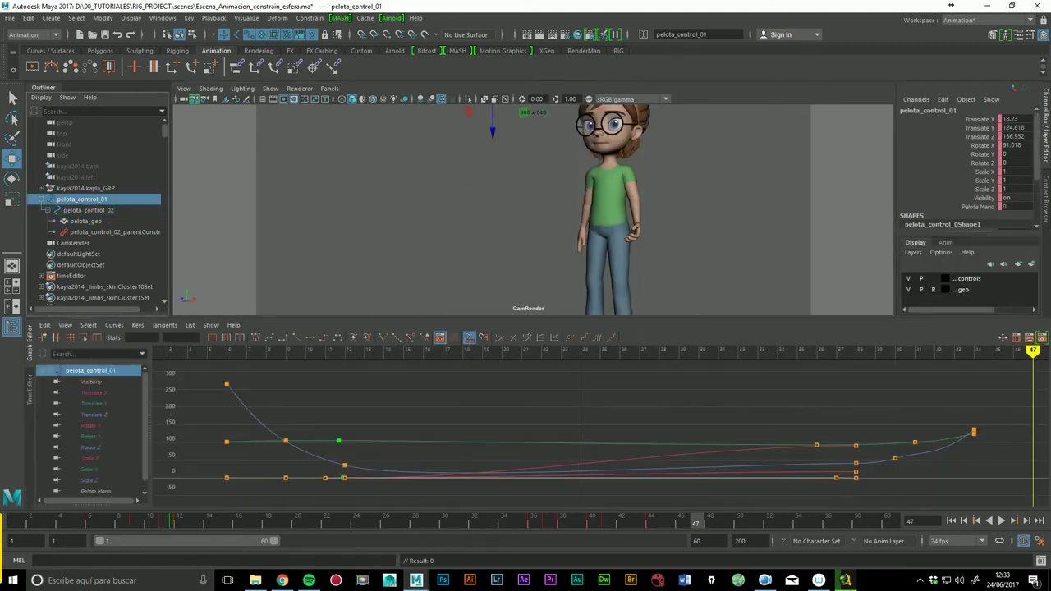
alt+middle_drag(934, 410, 871, 432)
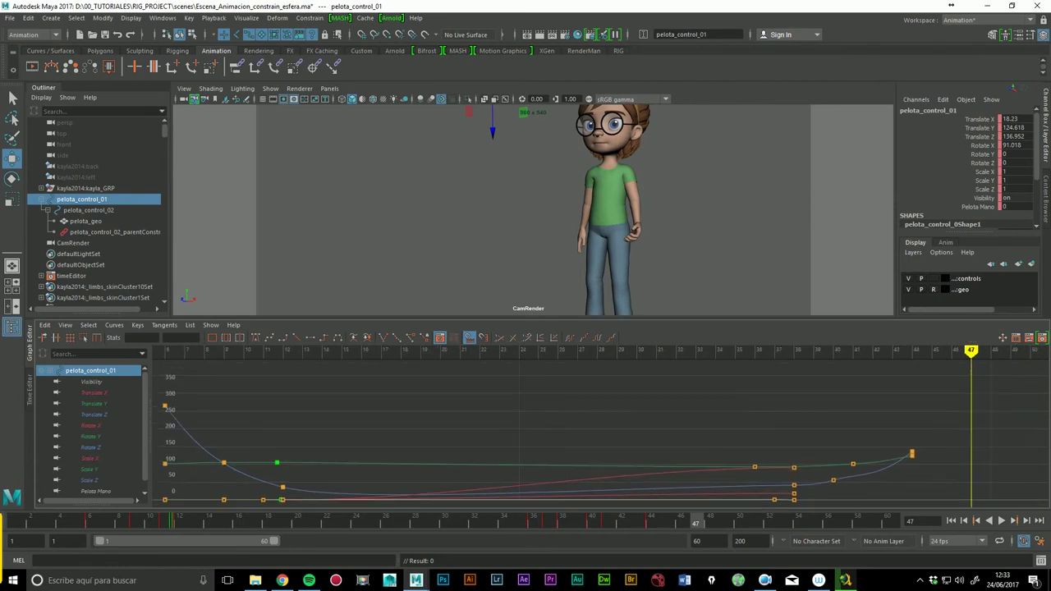
key(space)
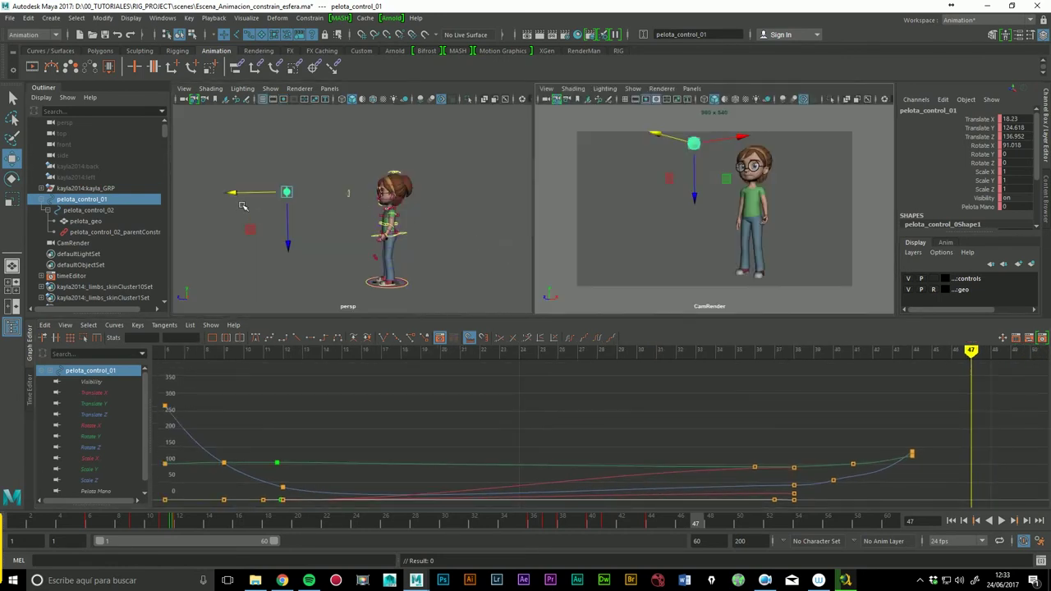
key(alt+v)
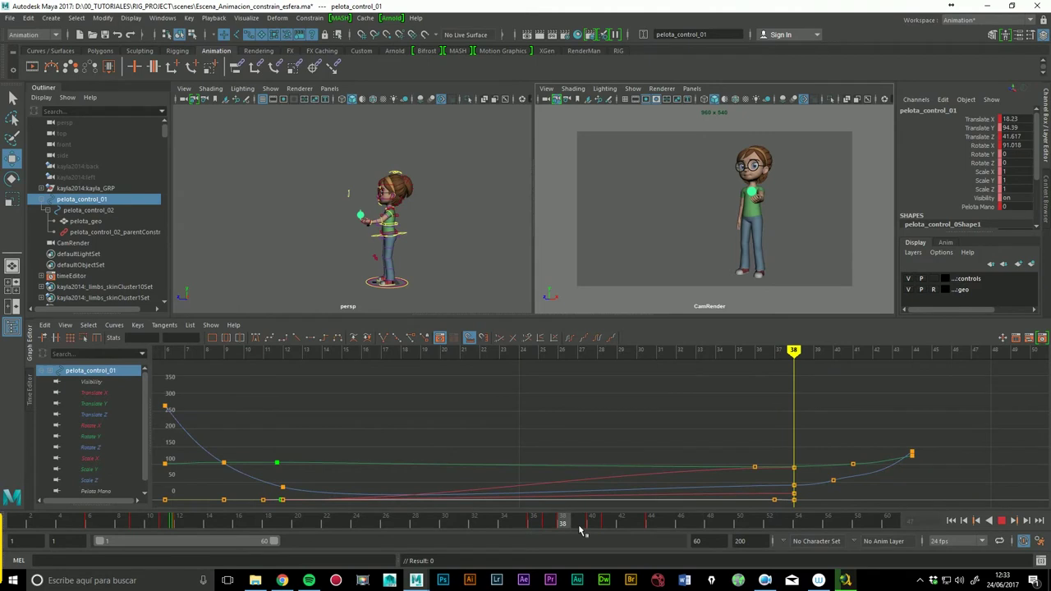
Step: Later in the timeline, move pelota_control_01 down and away from the girl, then replay to check
drag(654, 530, 740, 524)
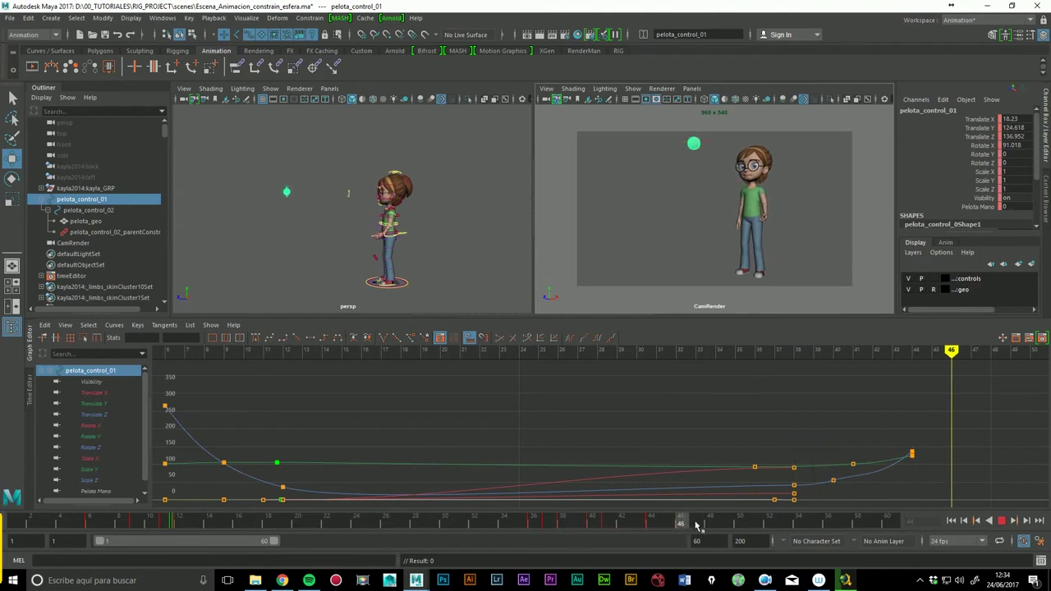
drag(294, 251, 297, 282)
mouse_move(246, 232)
mouse_down()
mouse_move(190, 258)
mouse_move(236, 312)
mouse_up()
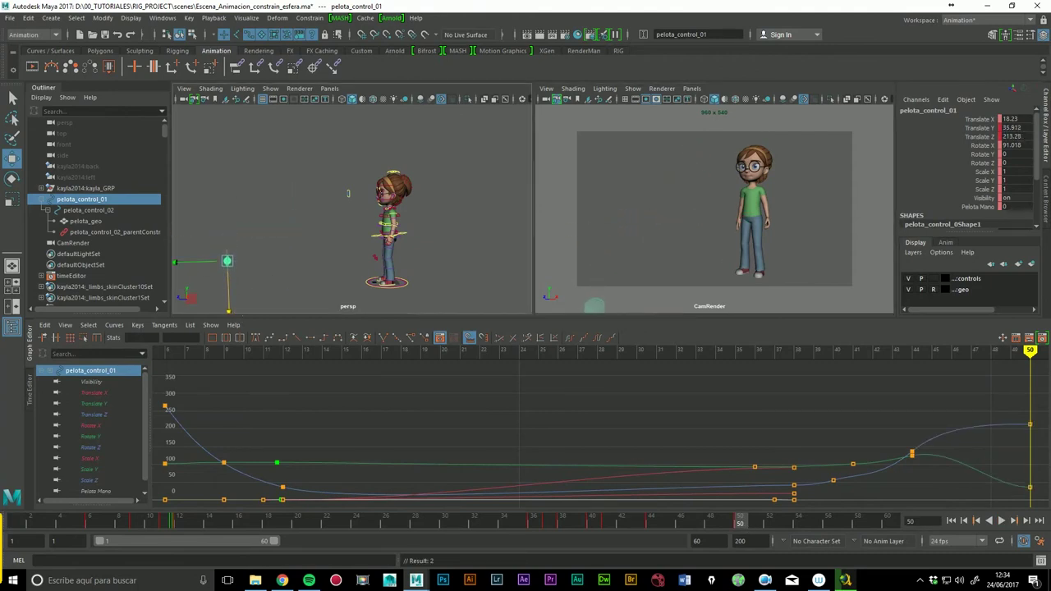
click(963, 523)
click(1002, 523)
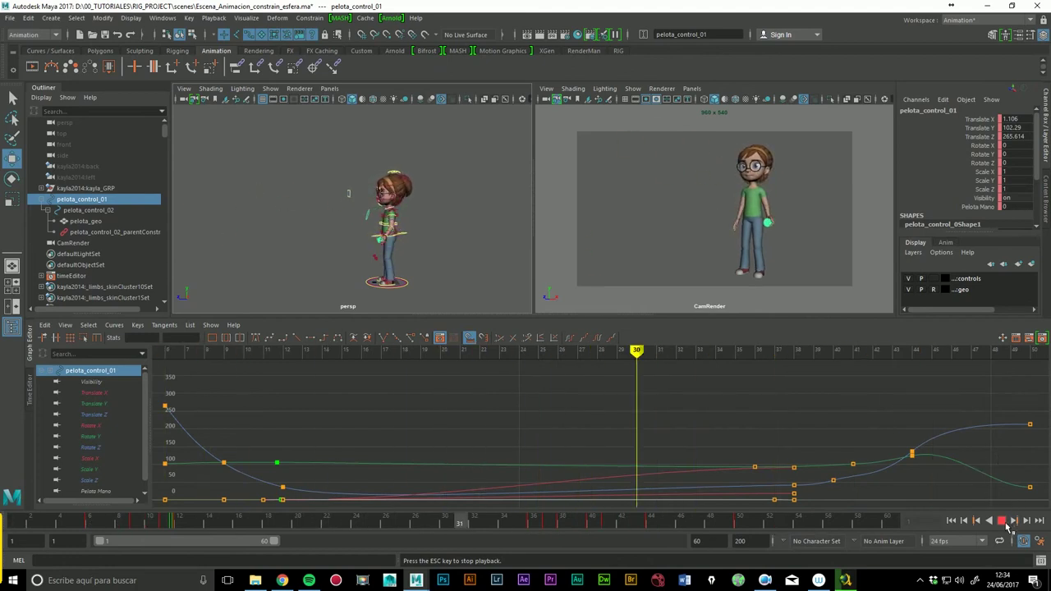
click(1003, 521)
click(810, 225)
Step: Play and scrub the animation to check the girl's arm moving outward, then return to frame 1
click(1001, 521)
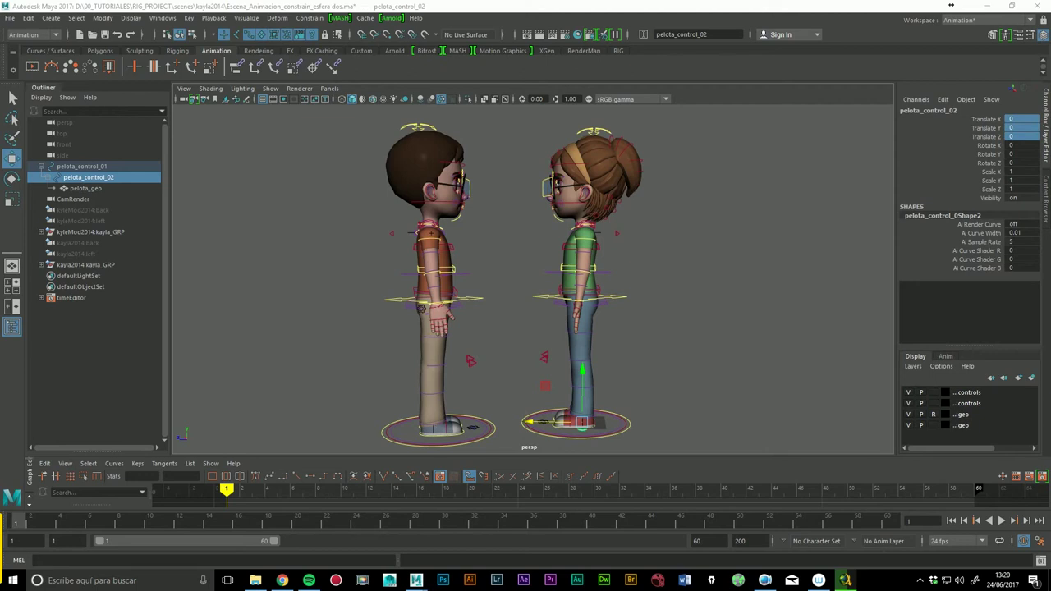
drag(23, 526, 460, 532)
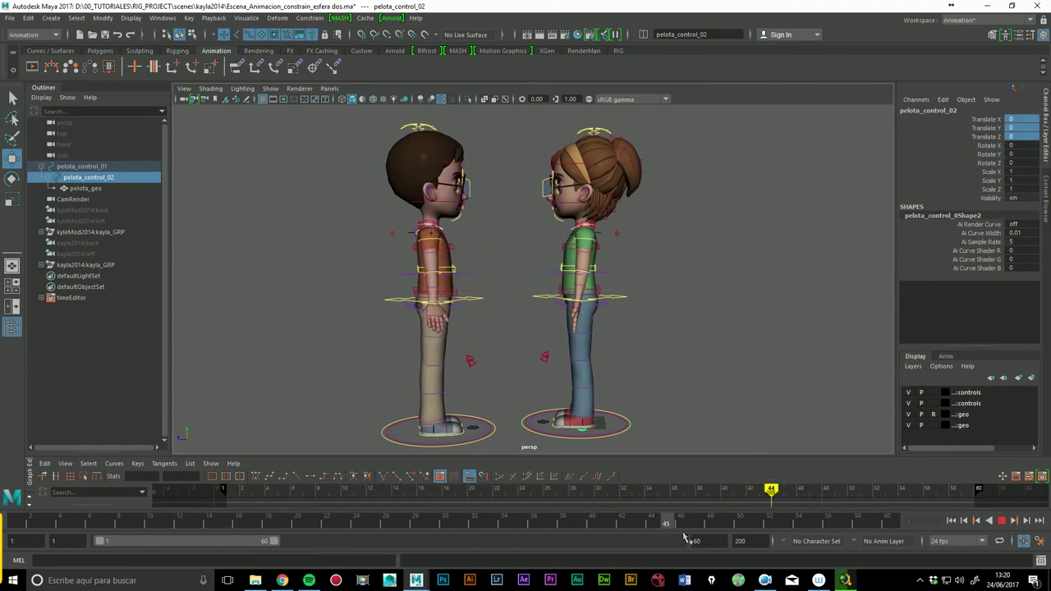
key(alt+shift+v)
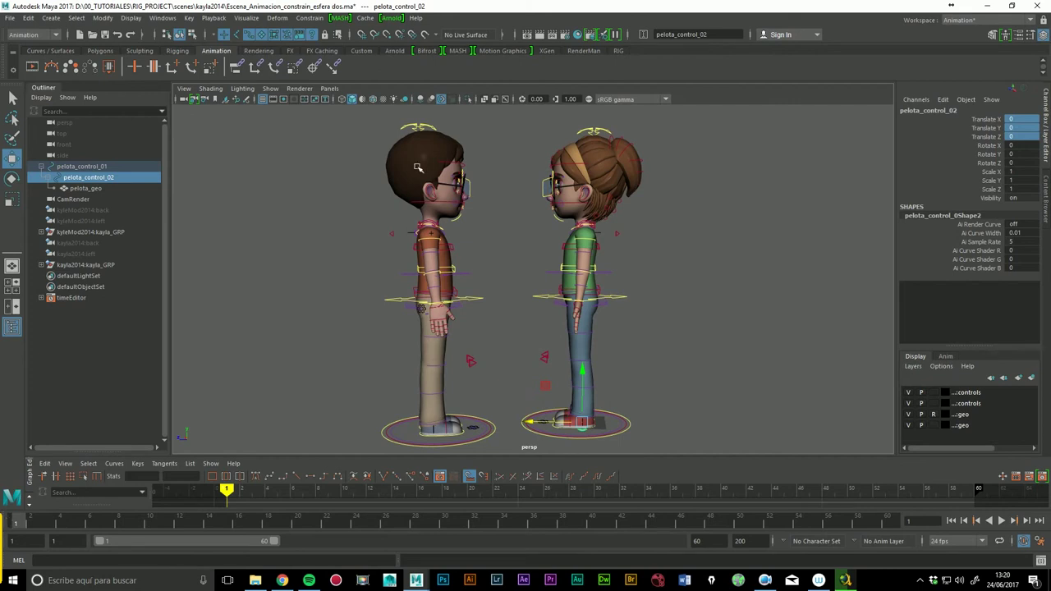
Step: Select pelota_control_01 and the girl's left wrist FK control, framing both characters full-length
click(105, 167)
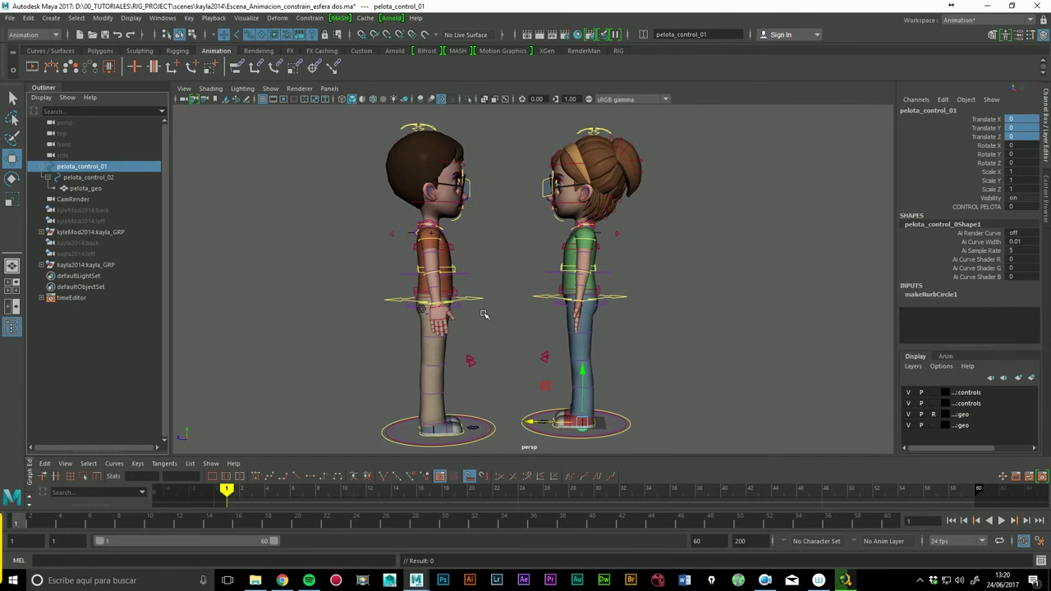
scroll(583, 332, up, 1)
scroll(582, 332, up, 2)
mouse_move(582, 332)
alt+mouse_down()
mouse_move(597, 380)
mouse_move(295, 331)
alt+mouse_up()
key(period)
click(597, 378)
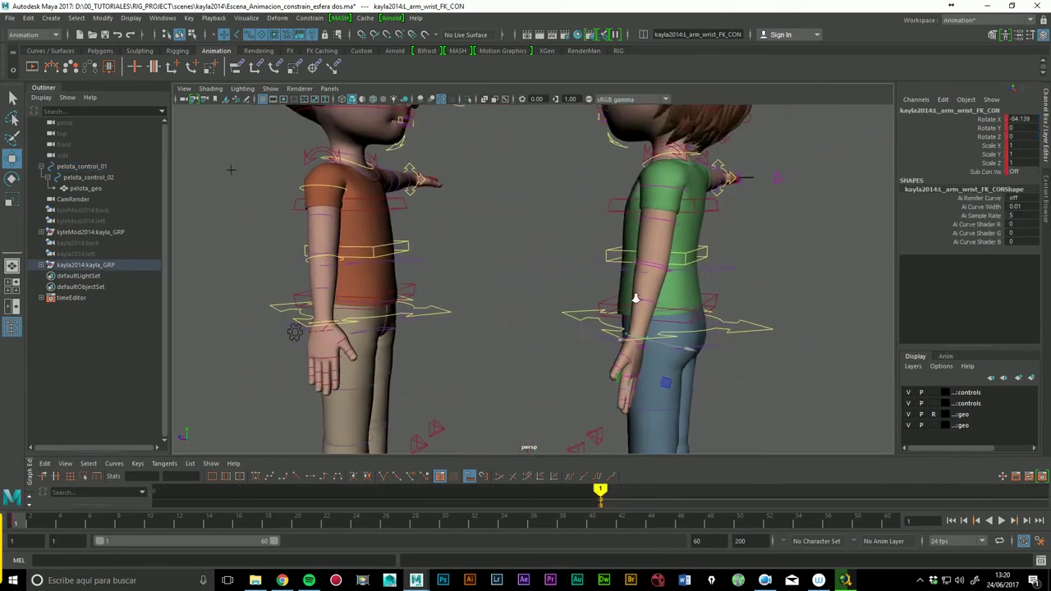
scroll(295, 331, down, 2)
click(82, 166)
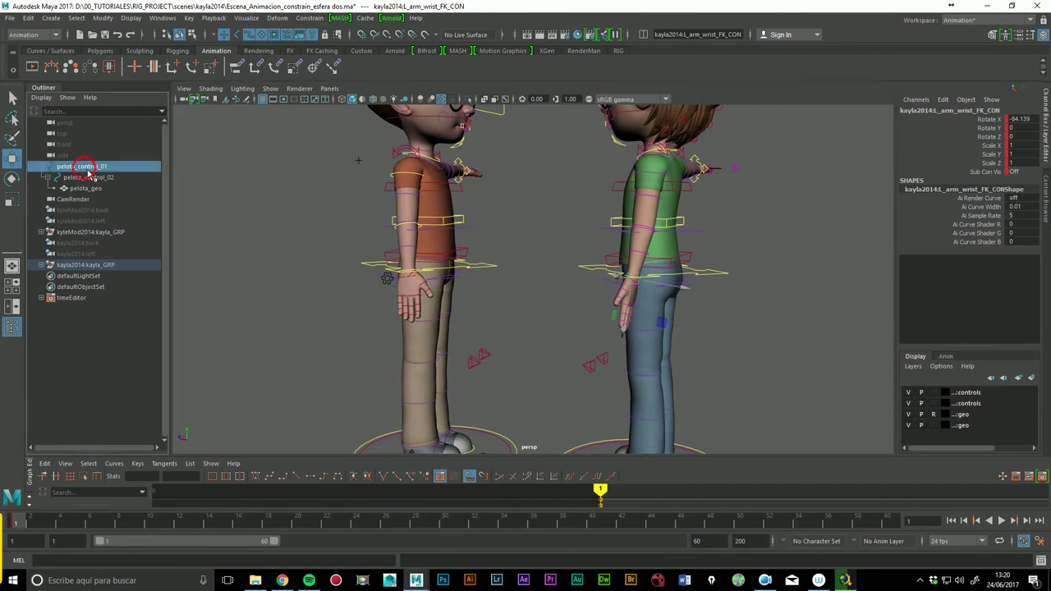
scroll(740, 240, down, 2)
mouse_move(740, 240)
alt+mouse_down()
mouse_move(626, 328)
mouse_move(618, 356)
alt+mouse_up()
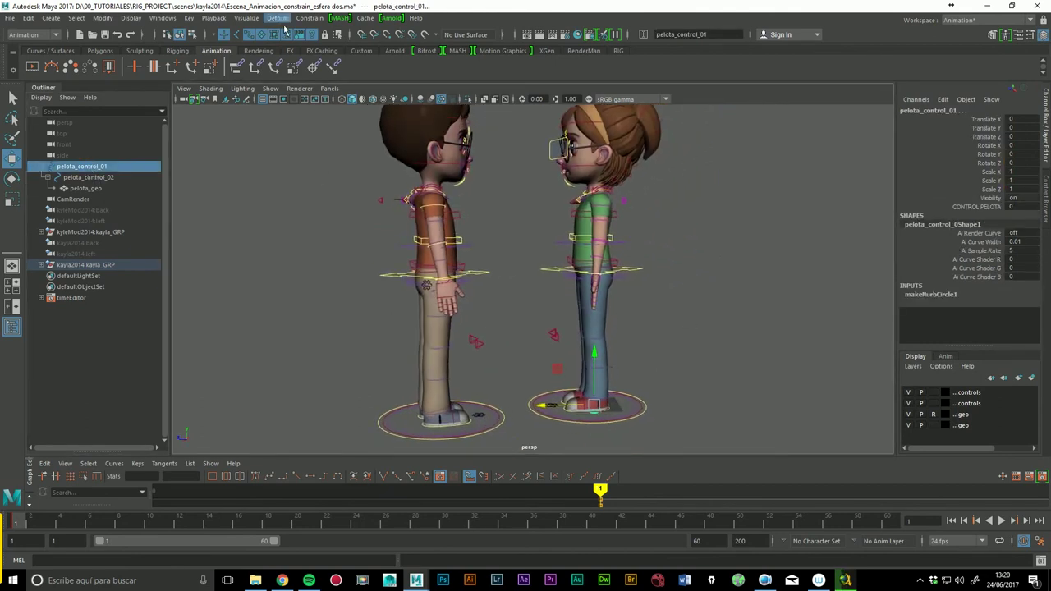
Step: Parent-constrain pelota_control_01 to the girl's left wrist with Maintain Offset turned off
click(310, 18)
click(414, 46)
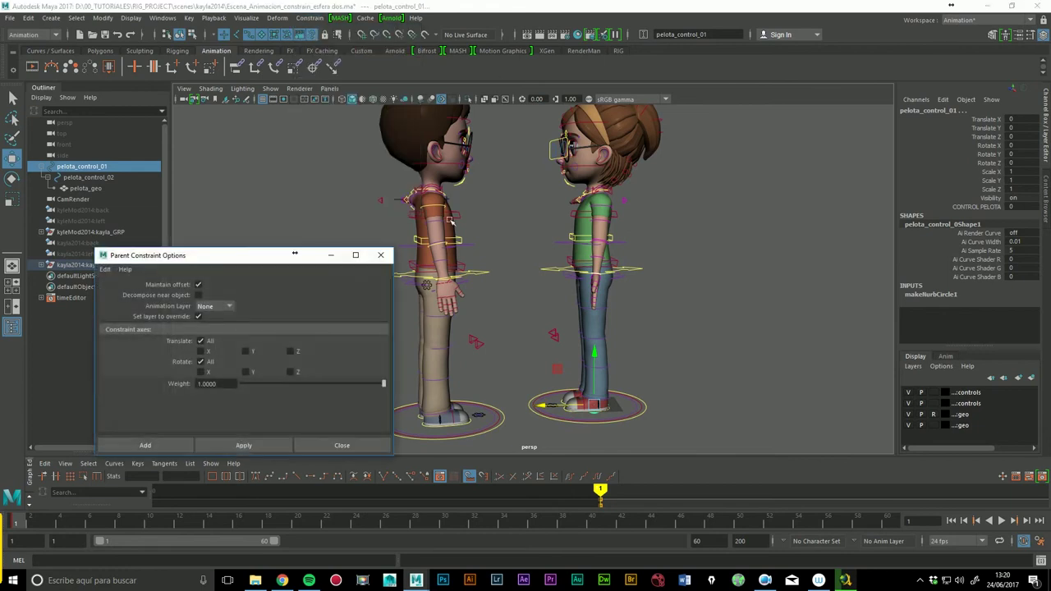
click(198, 284)
drag(220, 256, 216, 250)
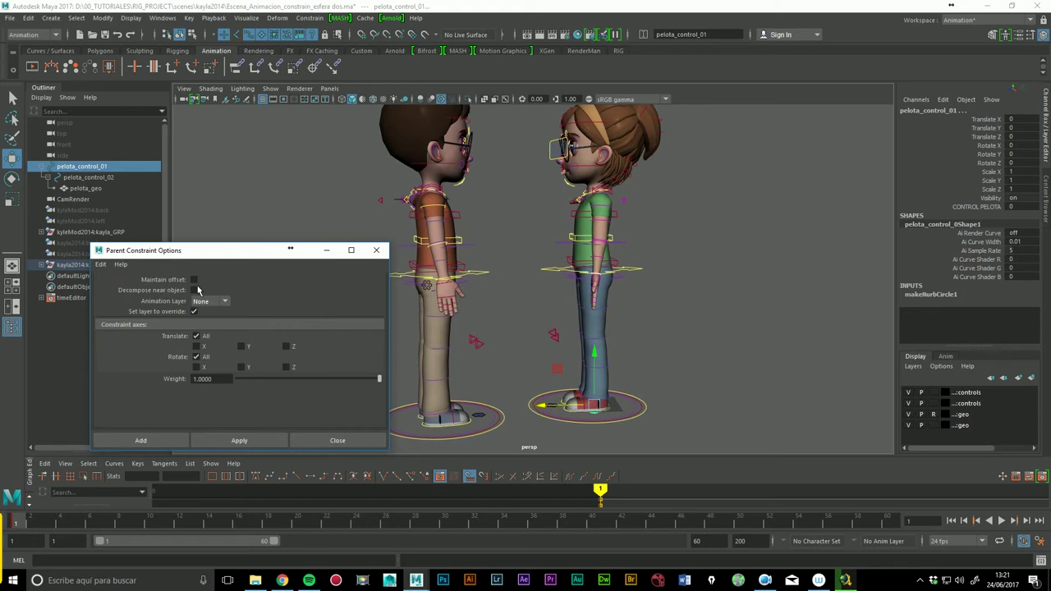
click(195, 284)
click(195, 280)
click(141, 441)
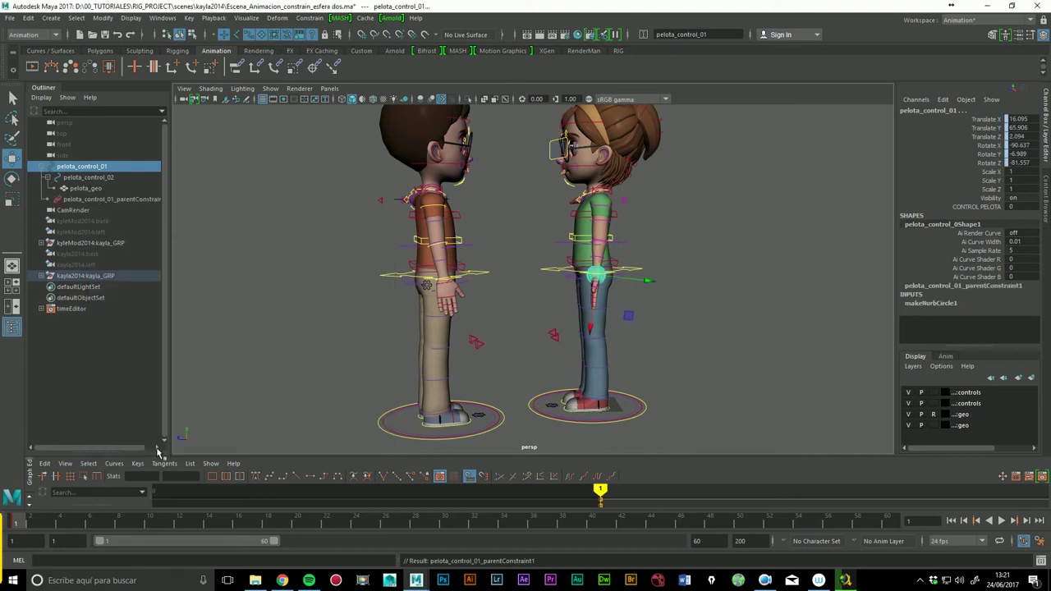
scroll(793, 239, up, 3)
scroll(739, 271, down, 2)
scroll(698, 293, down, 2)
scroll(624, 293, down, 2)
scroll(493, 345, down, 2)
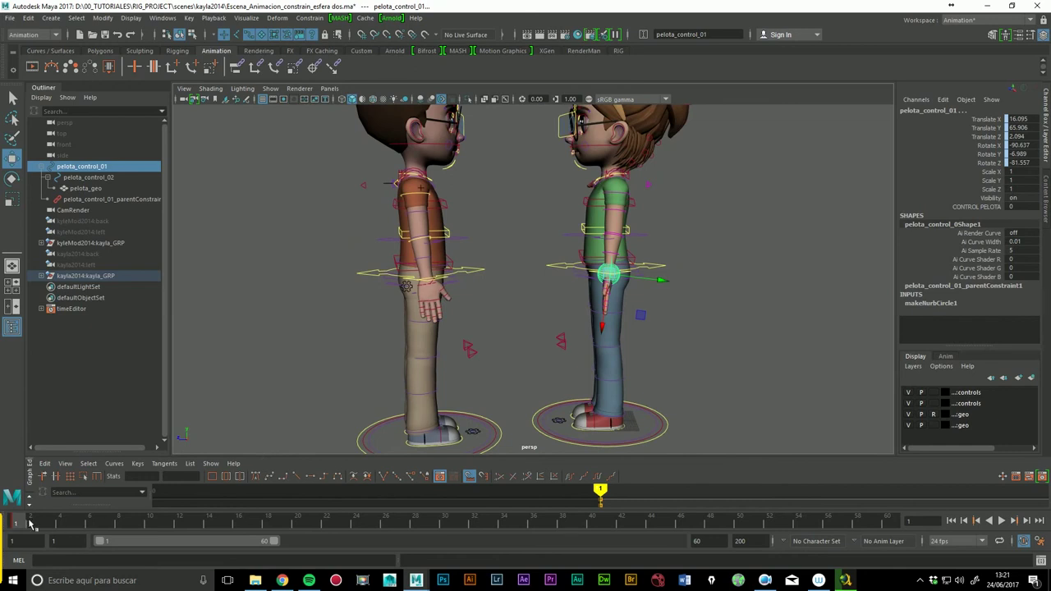
Step: Set parentConstraint1's L Arm Wrist FK CONW0 weight to 0, scrub to check, then back to 1
mouse_move(31, 527)
mouse_down()
mouse_move(704, 552)
mouse_move(25, 522)
mouse_move(329, 524)
mouse_move(30, 522)
mouse_up()
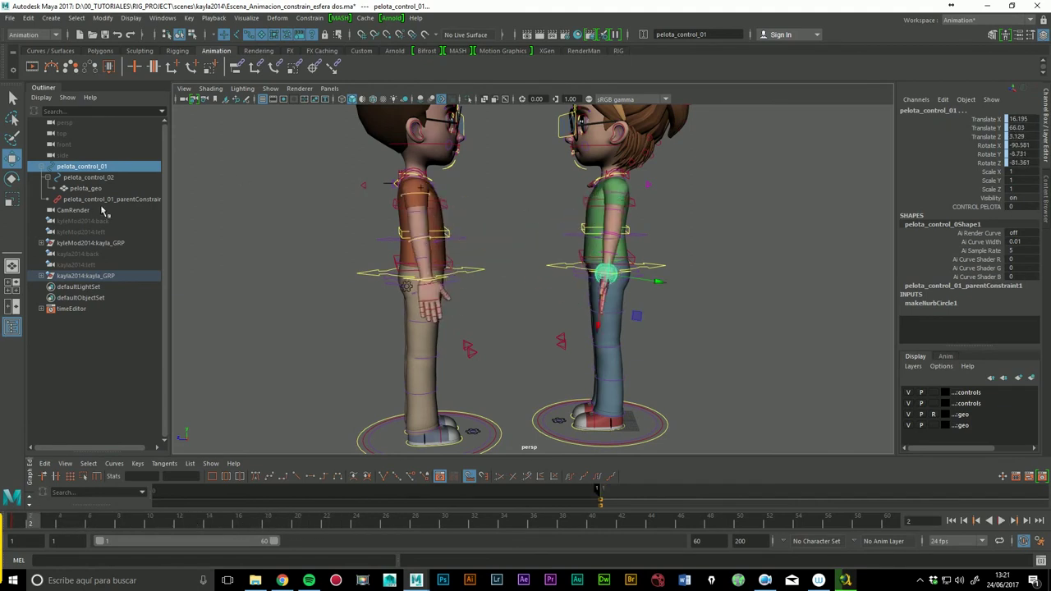
click(86, 200)
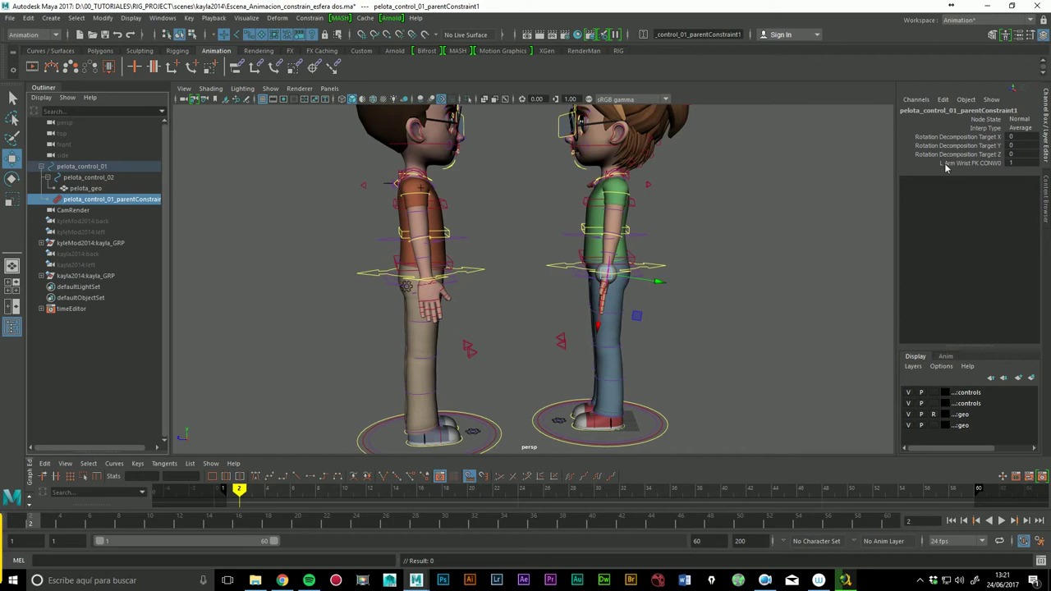
click(1023, 163)
text(0)
key(Return)
mouse_move(45, 525)
mouse_down()
mouse_move(16, 522)
mouse_move(176, 520)
mouse_move(15, 523)
mouse_up()
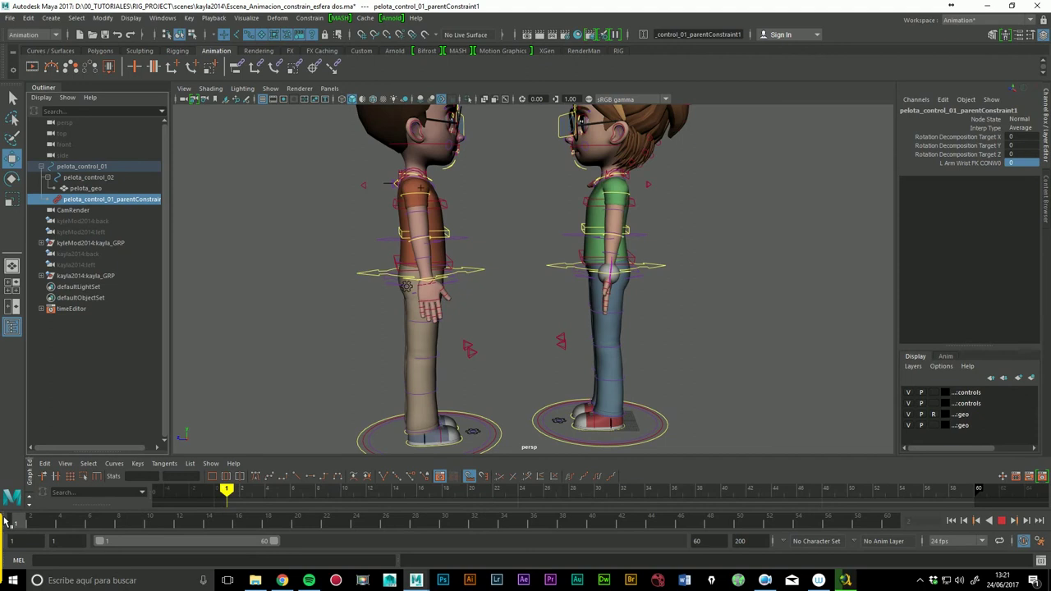
click(1021, 165)
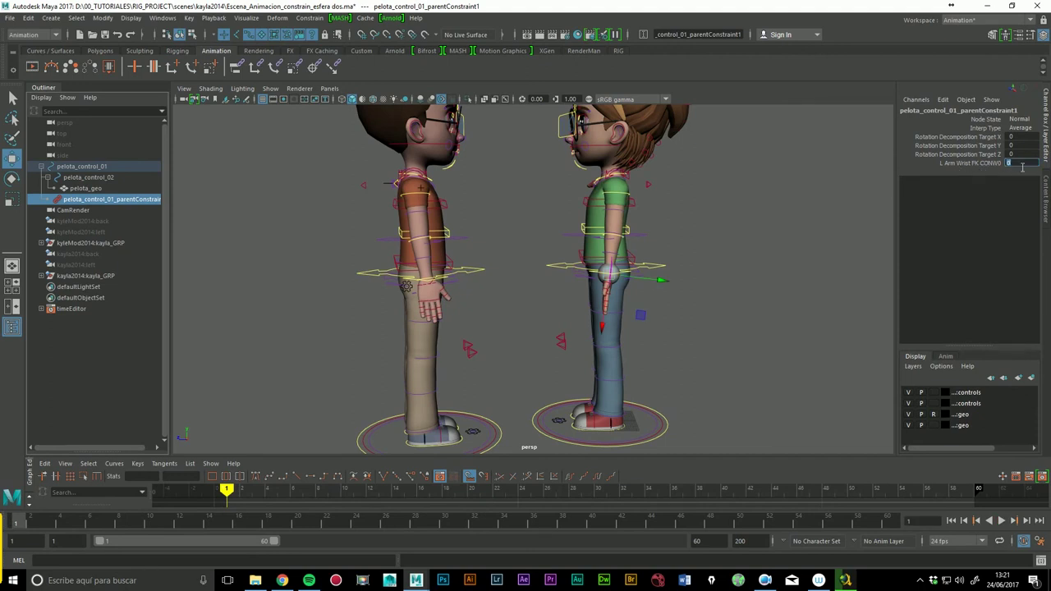
text(1)
key(Return)
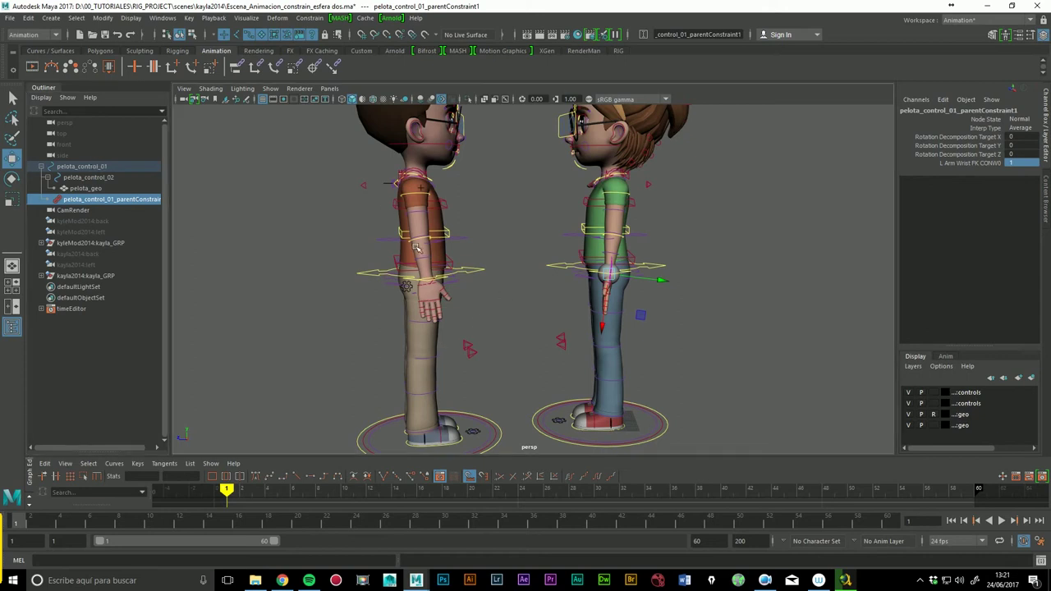
Step: Select the boy's right wrist FK control, then pelota_control_01, for a second constraint
scroll(413, 244, up, 3)
alt+drag(470, 297, 497, 345)
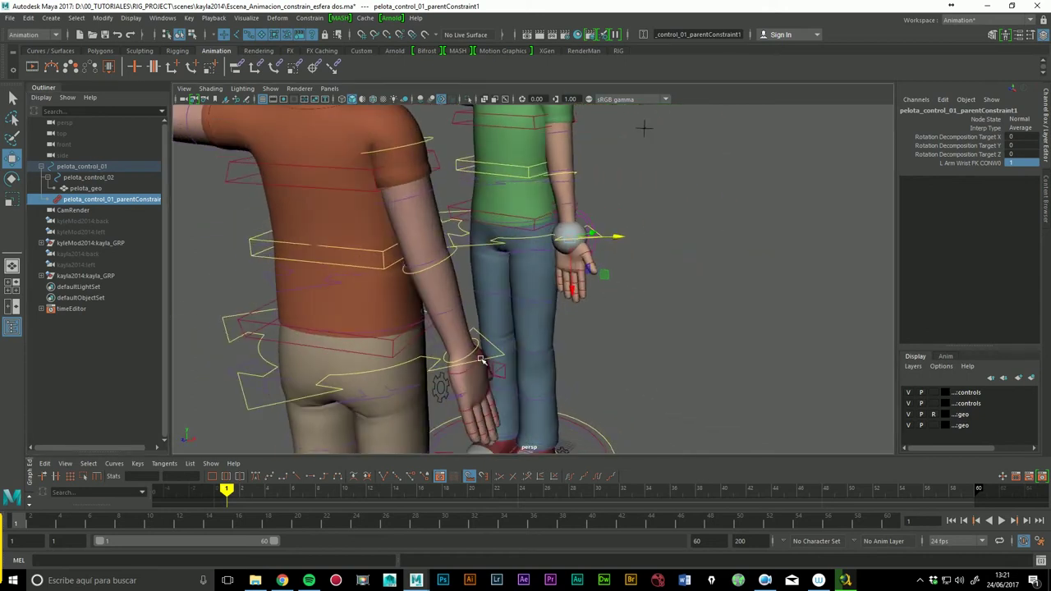
click(483, 359)
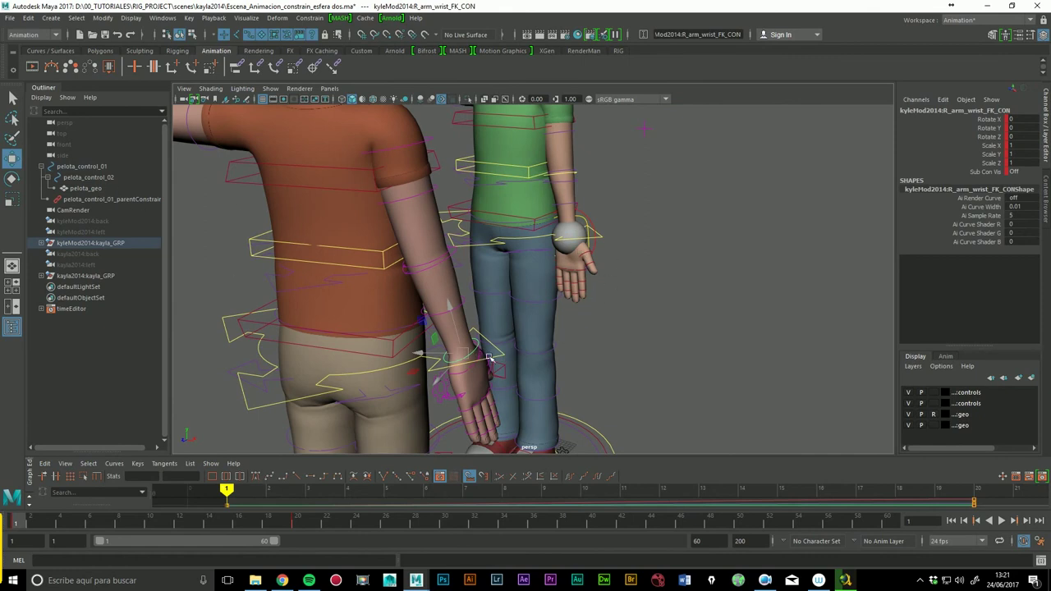
click(82, 166)
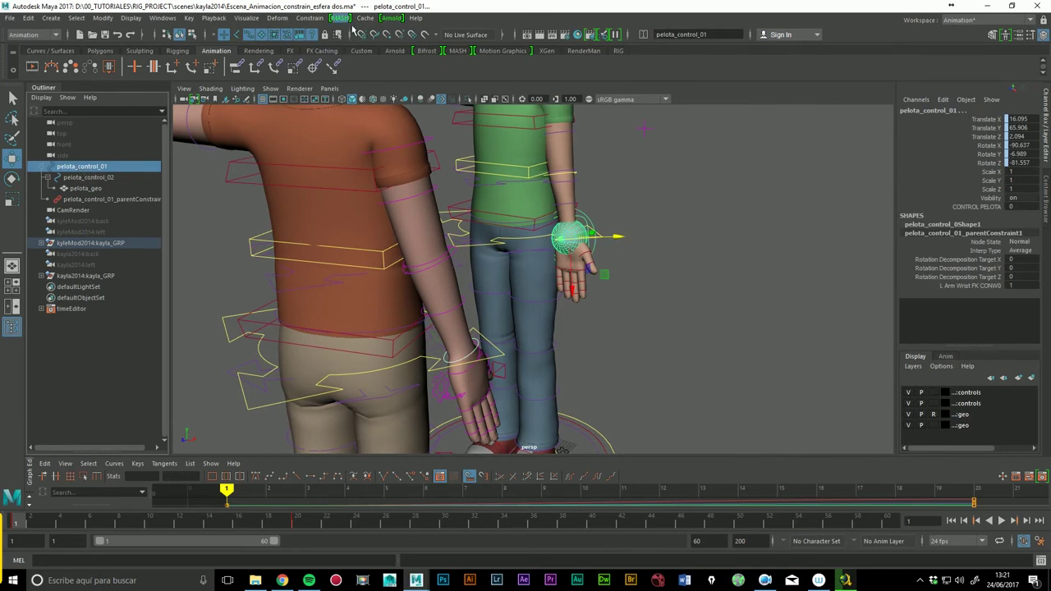
click(311, 18)
Step: Add the boy's R Arm Wrist FK as a second parent target, leaving the ball midway between them
click(414, 46)
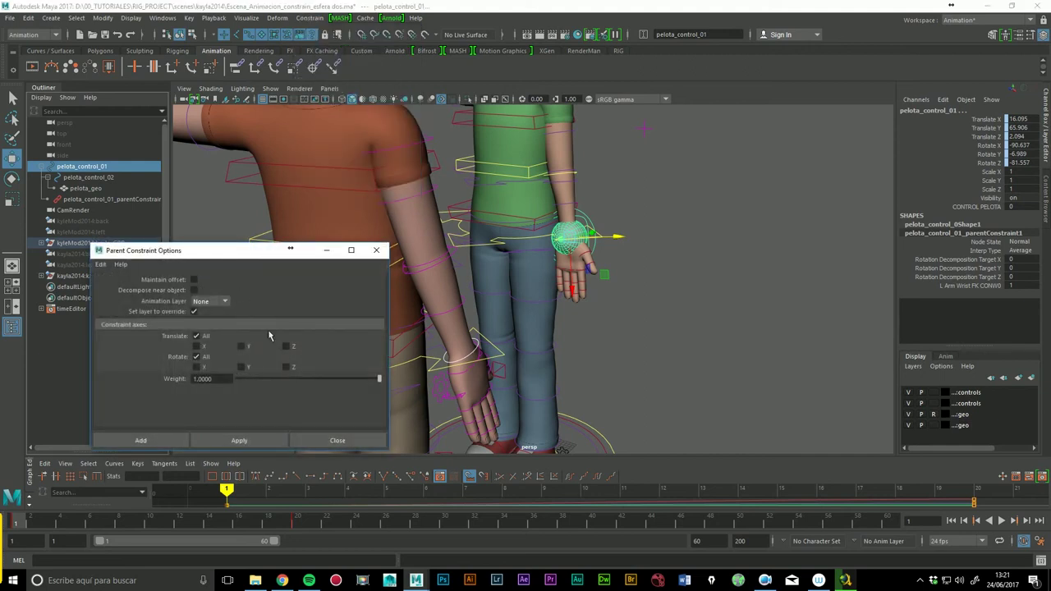
click(144, 441)
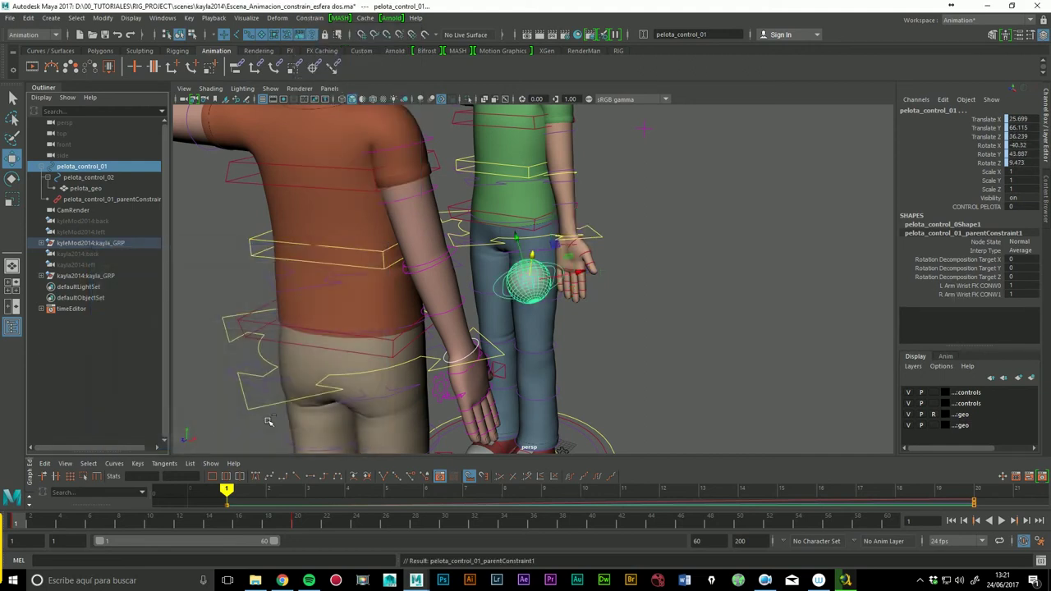
mouse_move(695, 344)
alt+mouse_down()
mouse_move(622, 329)
mouse_move(586, 305)
alt+mouse_up()
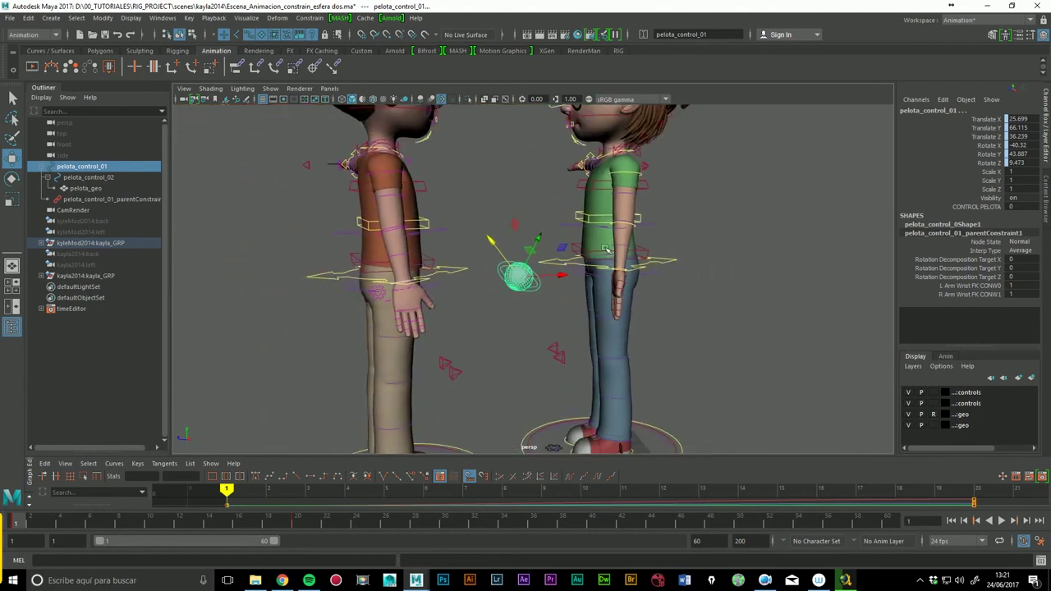
scroll(575, 297, down, 3)
scroll(555, 285, down, 1)
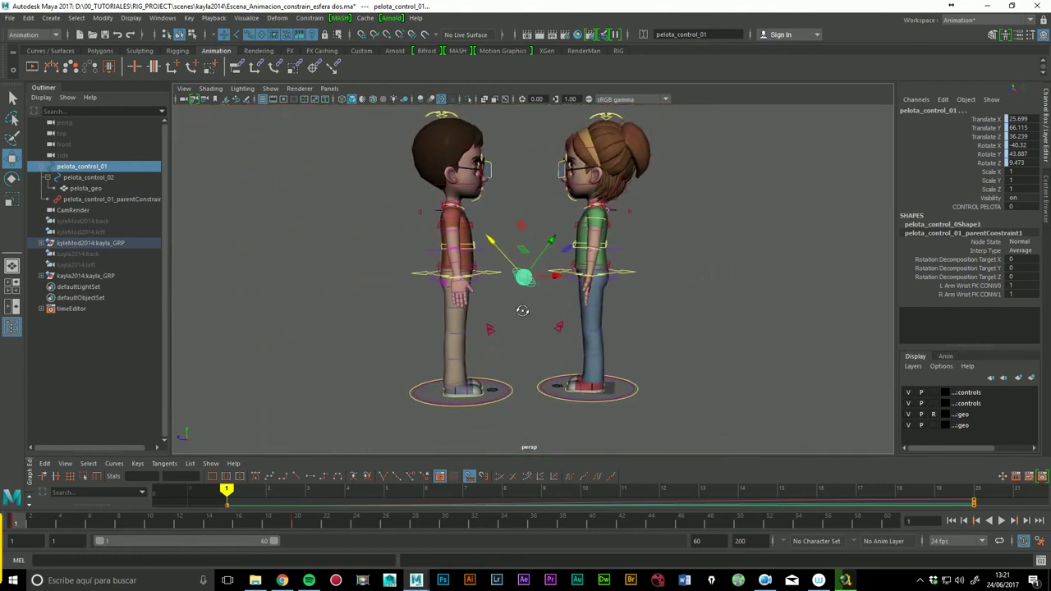
alt+drag(560, 238, 510, 310)
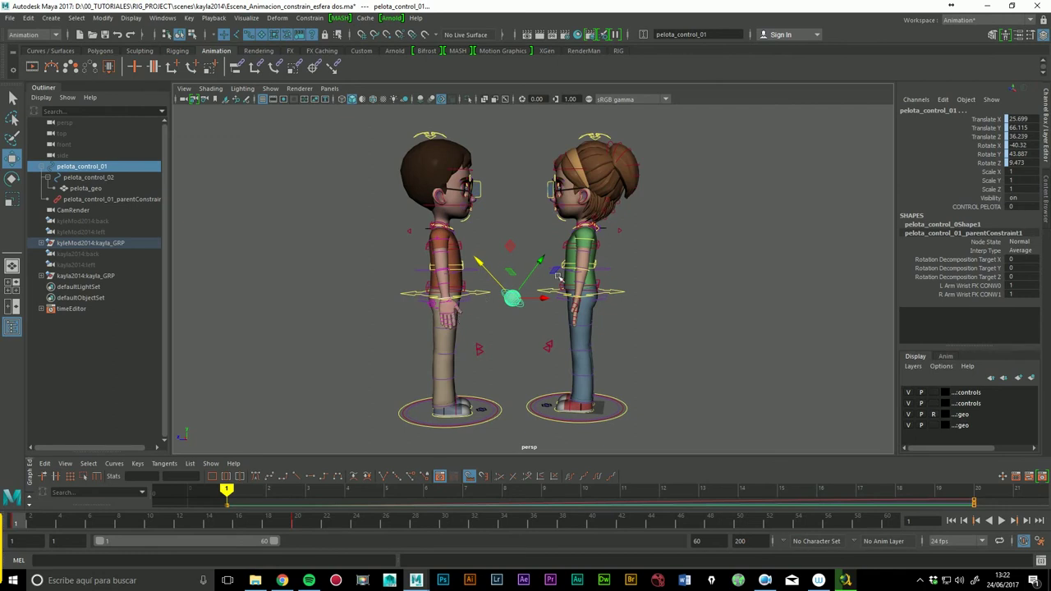
click(115, 200)
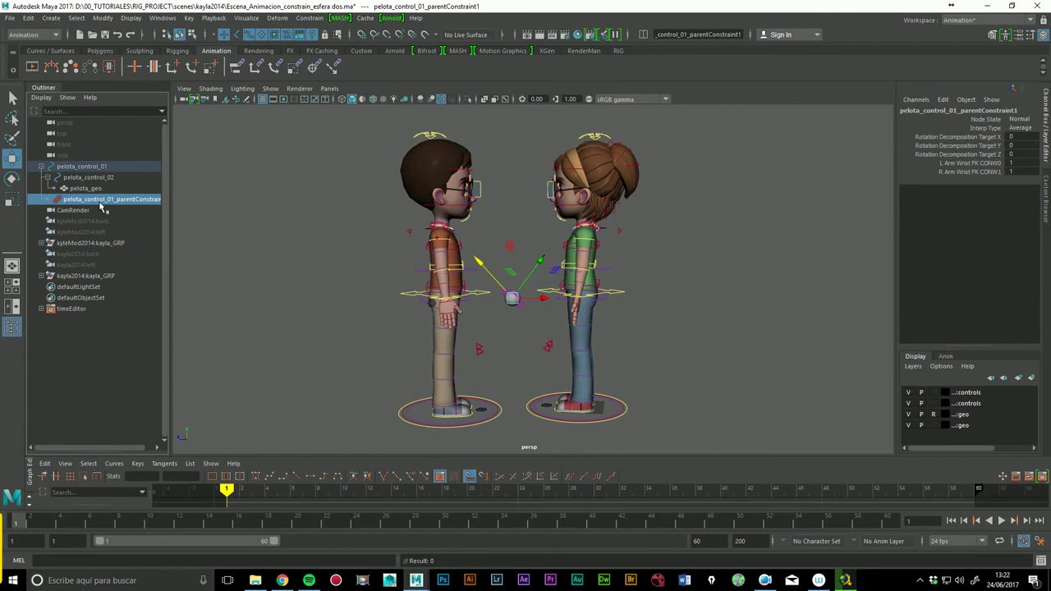
click(985, 163)
click(982, 171)
click(984, 163)
click(983, 171)
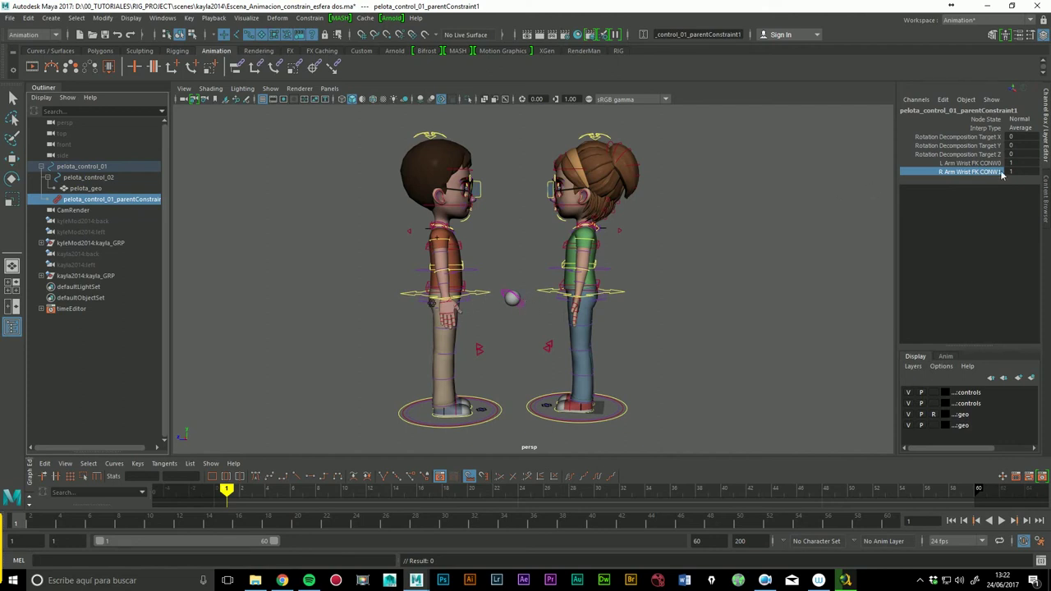
drag(1025, 164, 1021, 173)
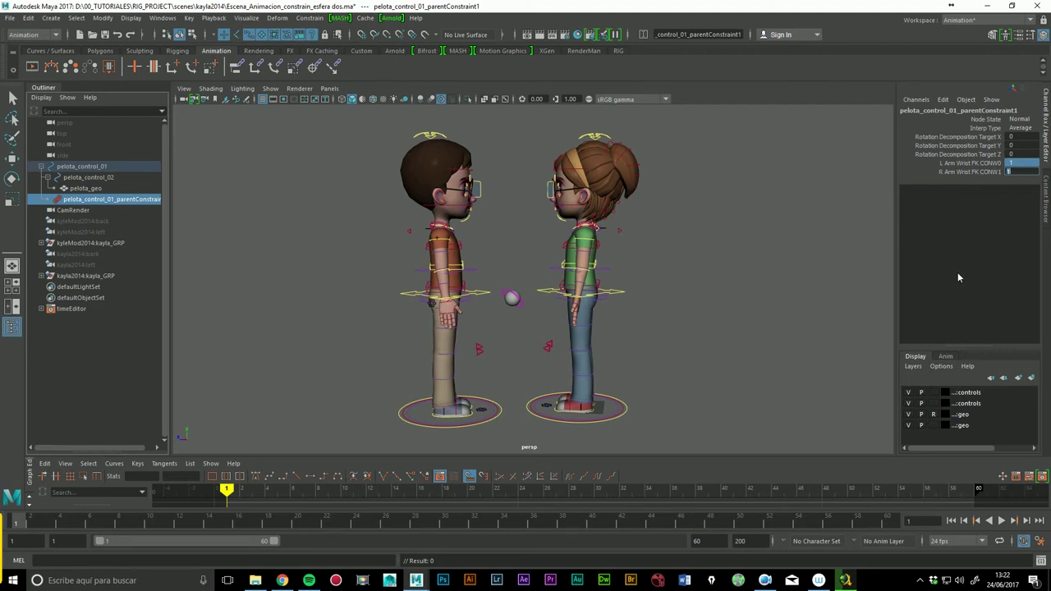
key(alt+v)
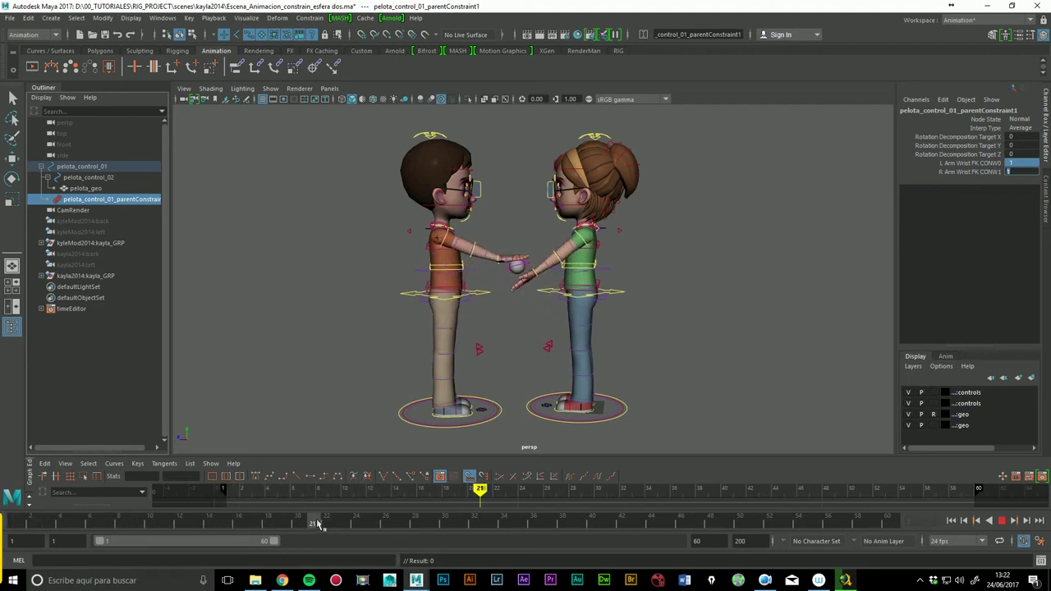
key(alt+shift+v)
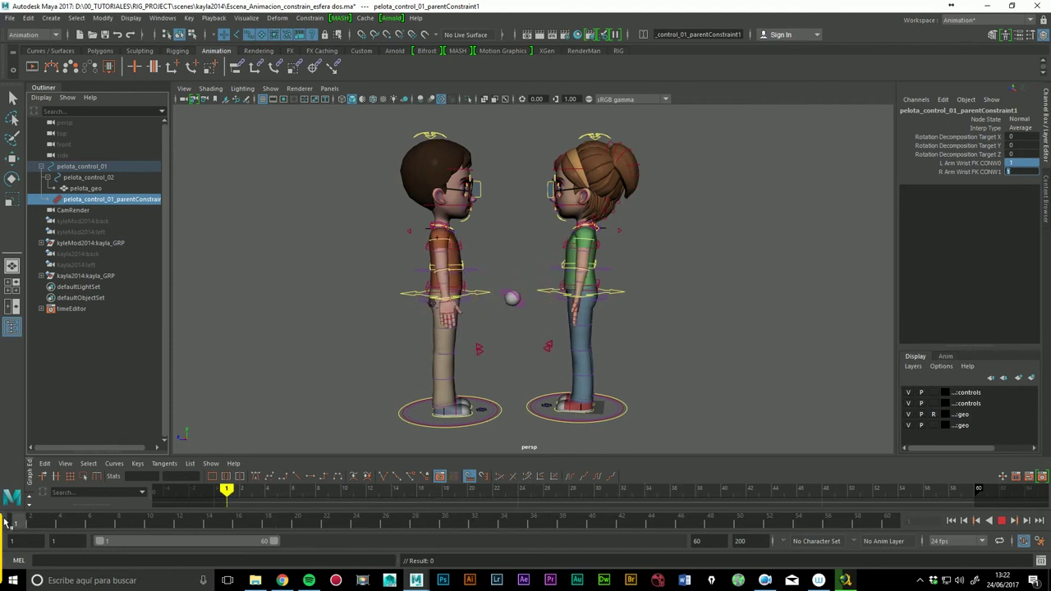
key(Return)
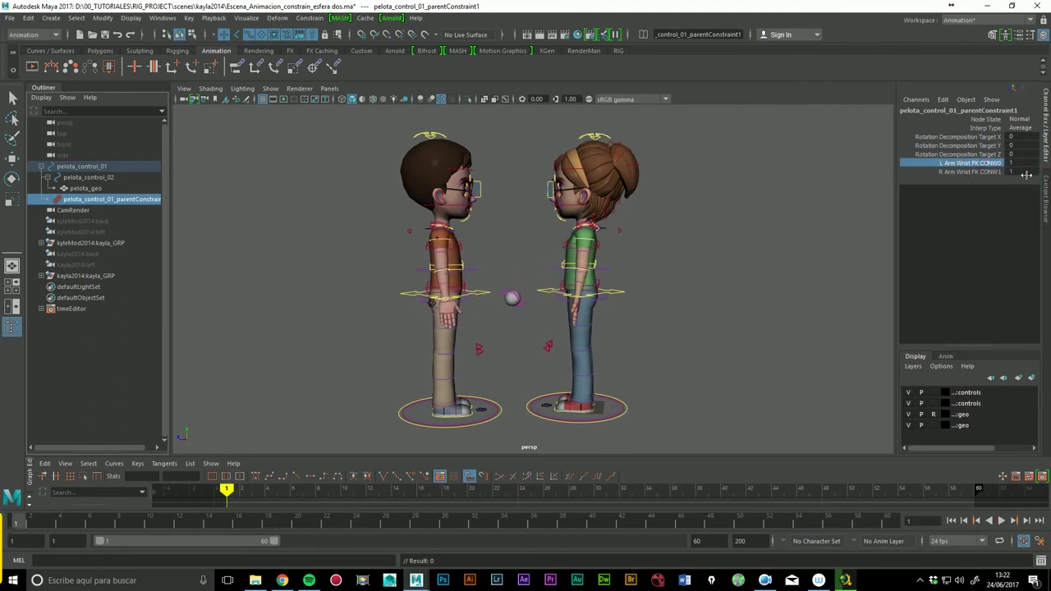
double_click(1027, 174)
text(0)
key(Return)
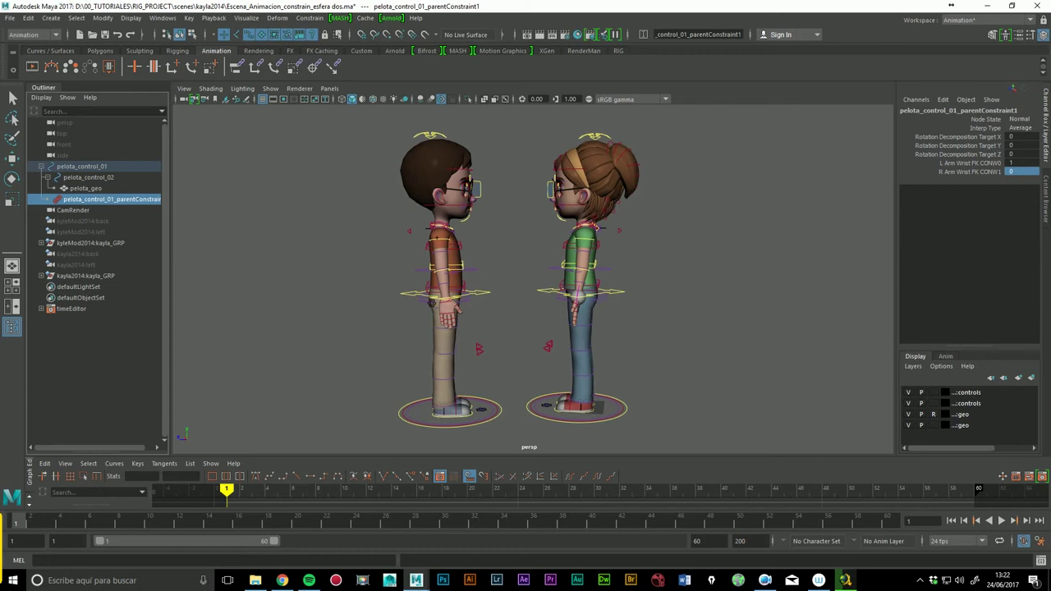
key(alt+v)
click(282, 516)
click(1028, 170)
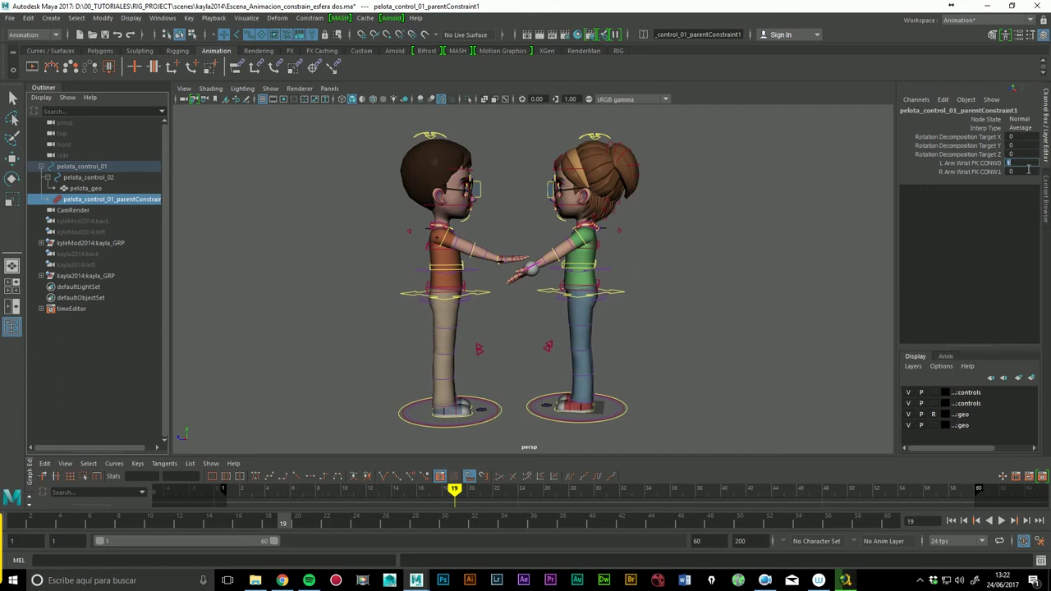
text(0)
key(Return)
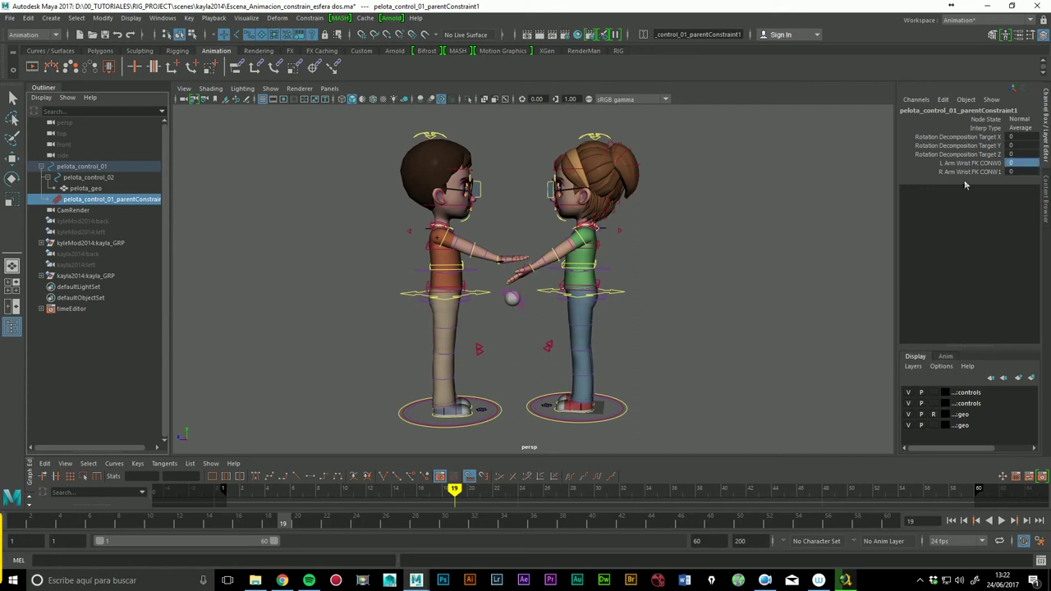
click(1025, 172)
text(1)
key(Return)
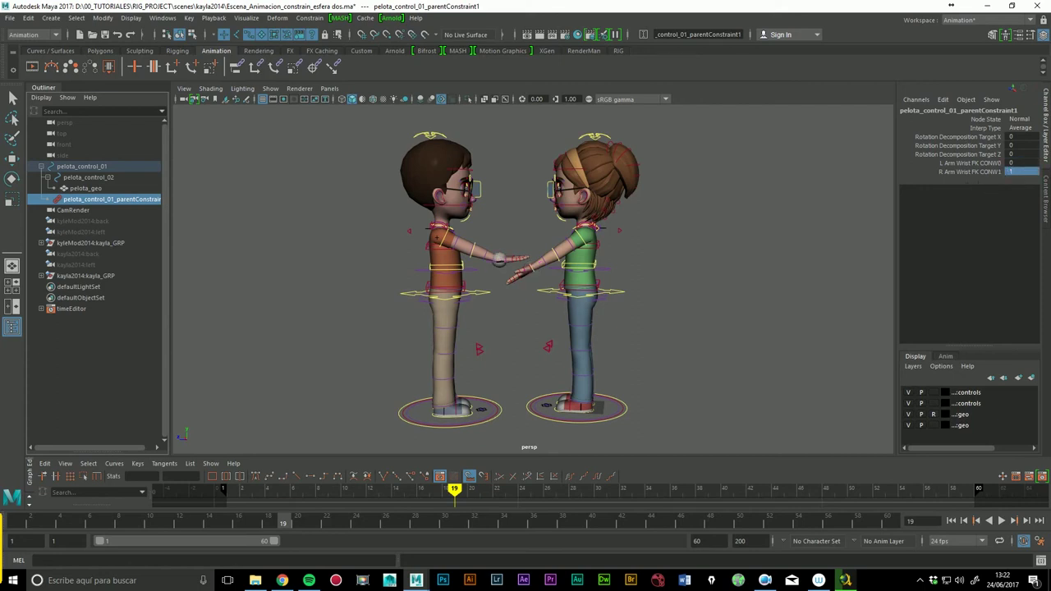
key(alt+v)
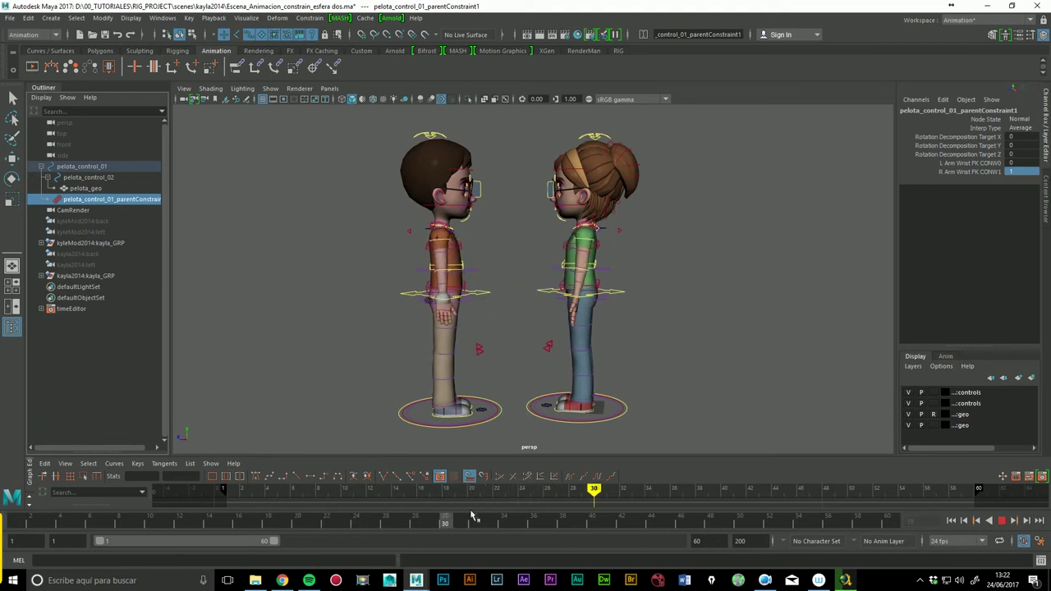
key(alt+v)
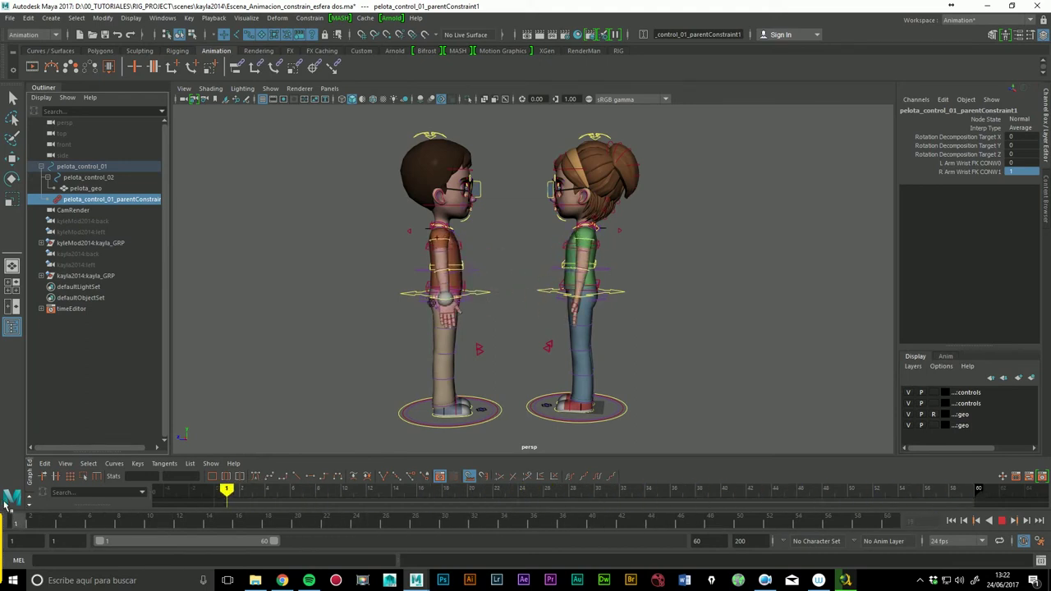
click(985, 164)
click(990, 172)
click(987, 164)
click(991, 173)
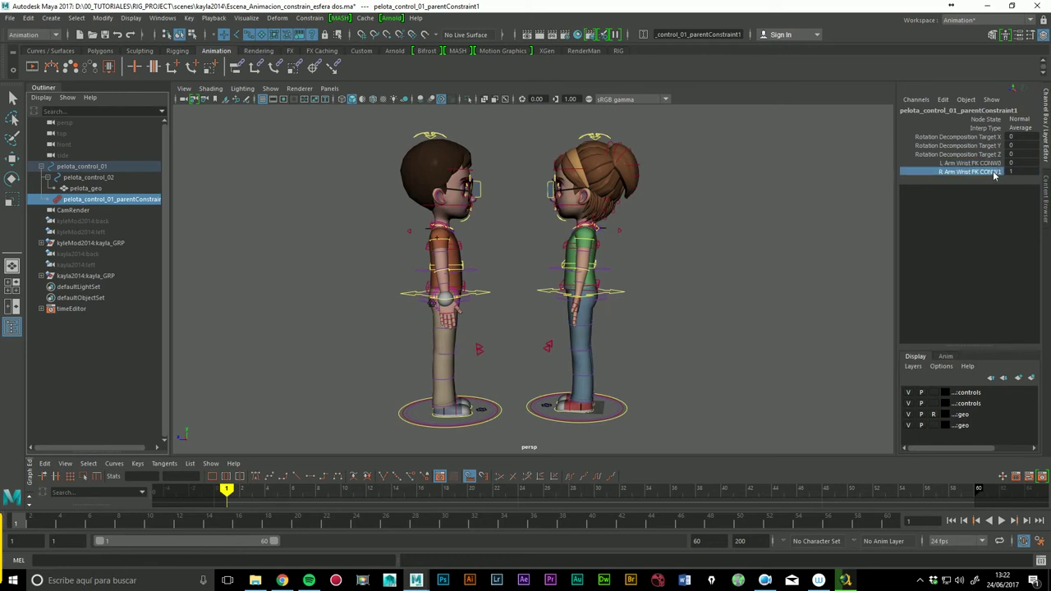
click(1031, 165)
text(1)
key(Return)
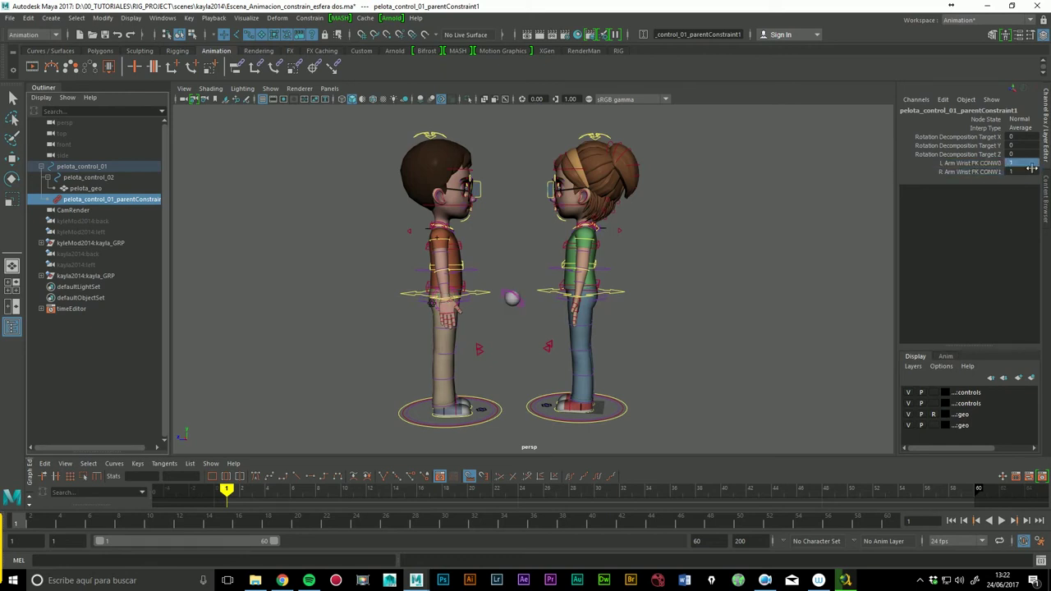
click(725, 284)
key(alt+v)
key(alt+shift+v)
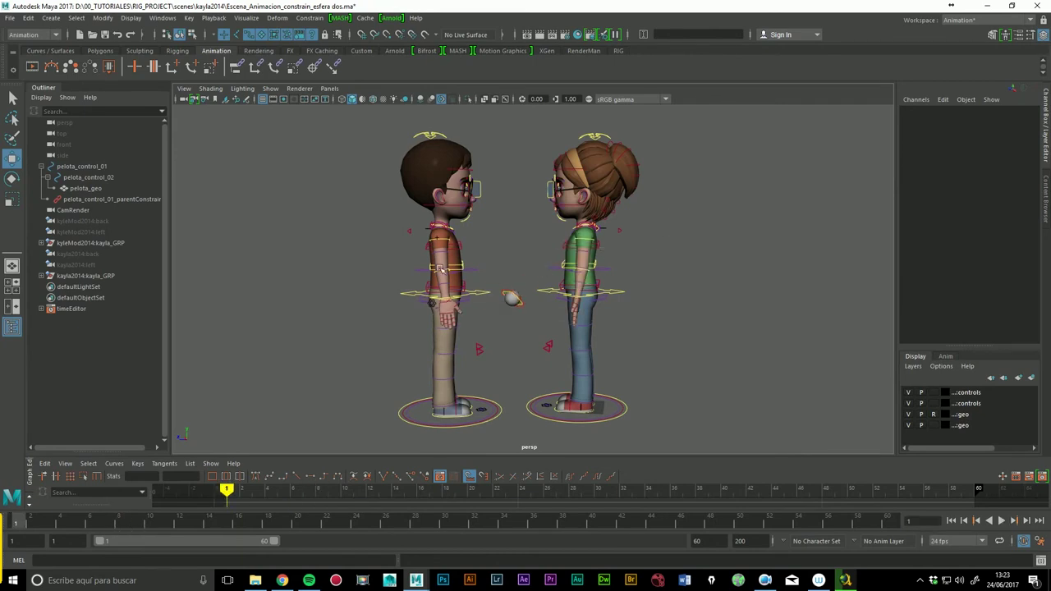
Step: Pick the ball's CONTROL PELOTA attribute, view and close the Connection Editor, then reopen Channel Box Edit
click(534, 320)
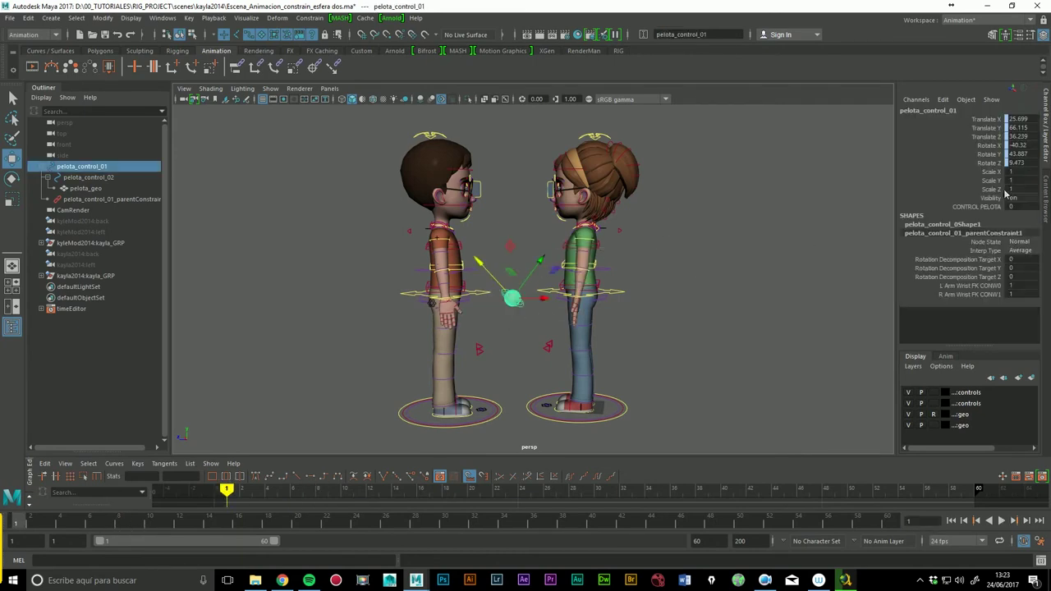
click(975, 209)
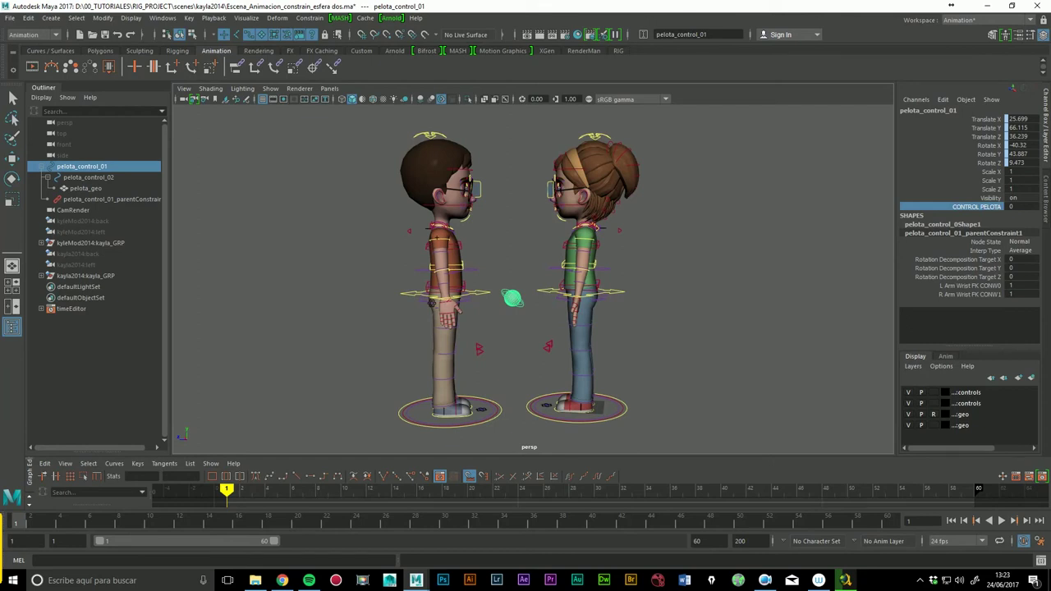
click(920, 100)
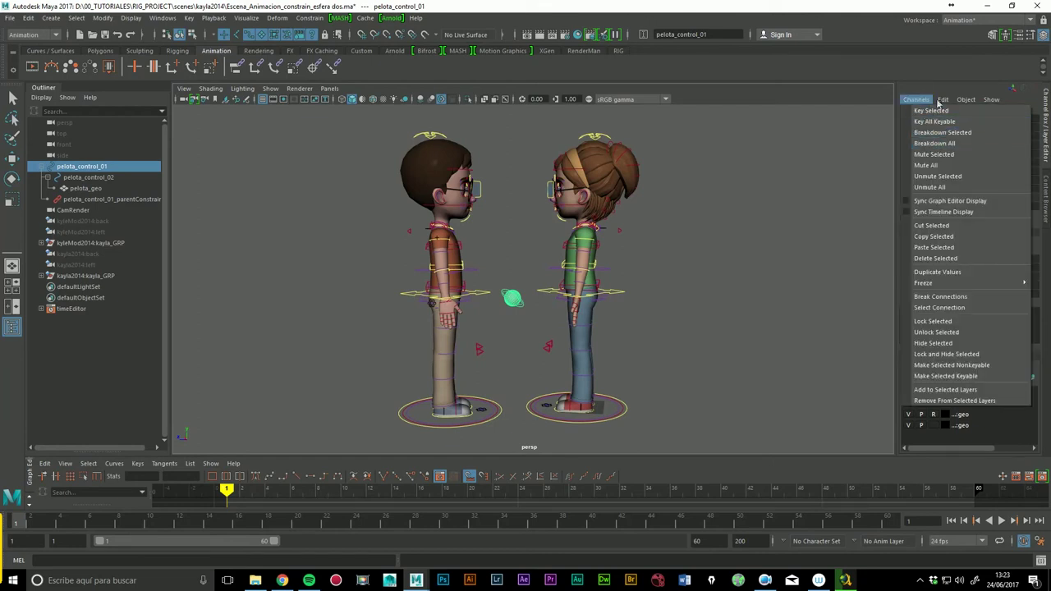
mouse_move(943, 99)
click(961, 154)
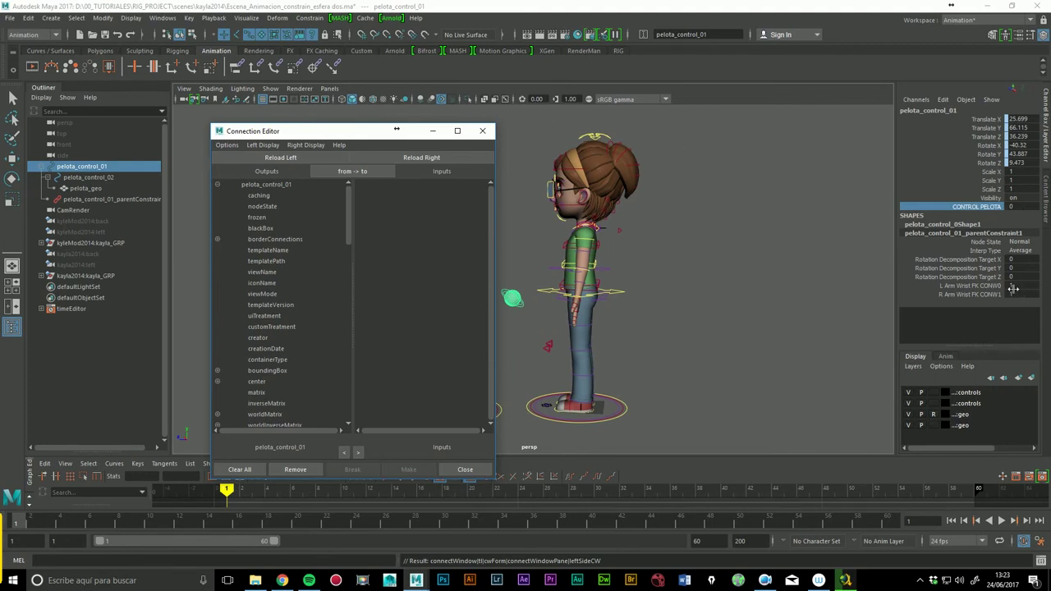
click(483, 131)
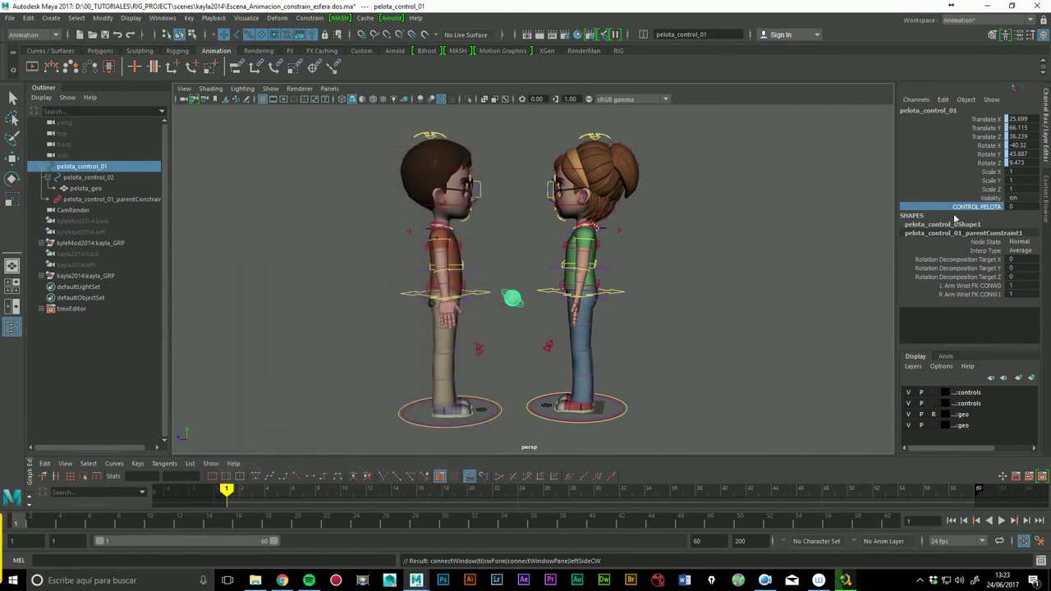
click(944, 100)
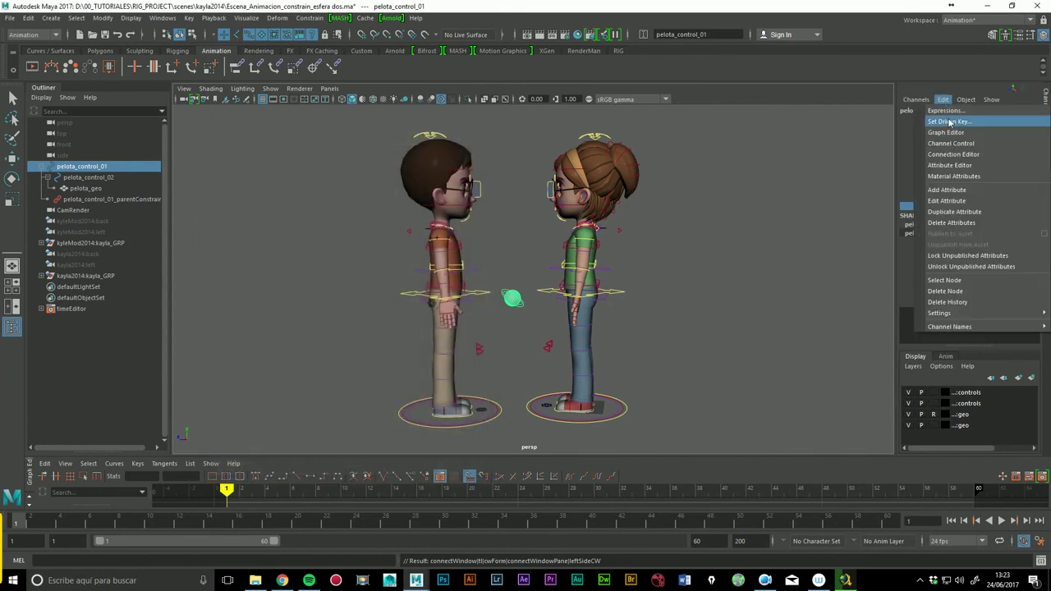
Step: In Set Driven Key, load pelota_control_01 as driver with CONTROL PELOTA as the driving attribute
click(952, 121)
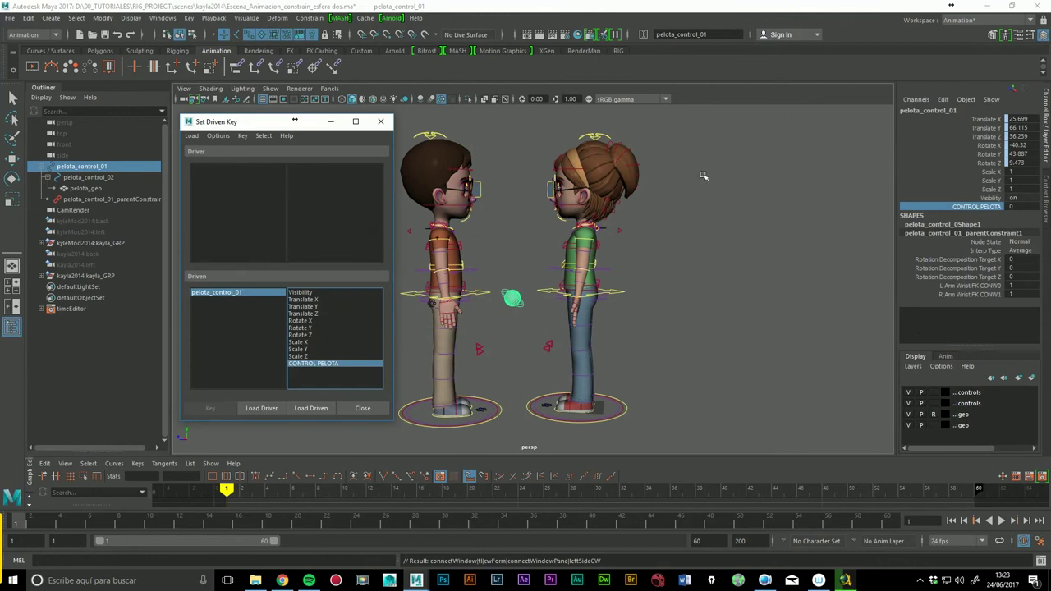
click(977, 209)
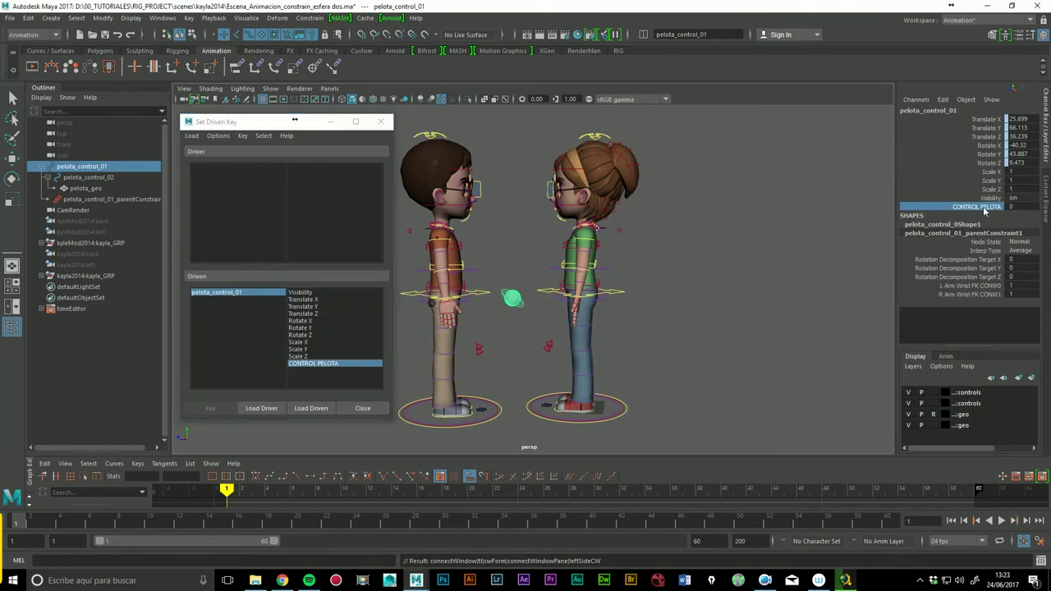
click(92, 169)
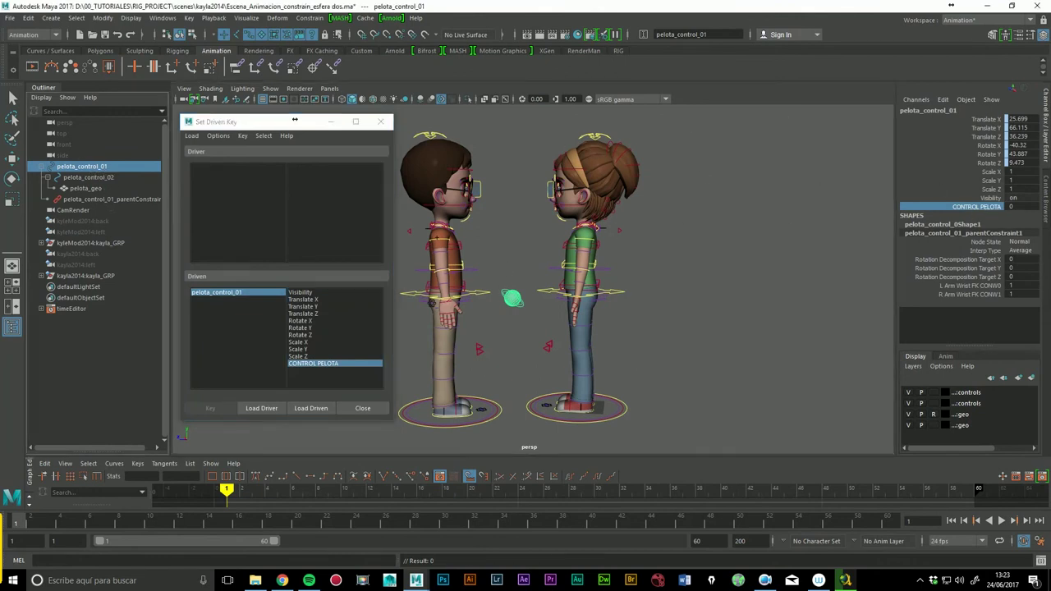
click(263, 410)
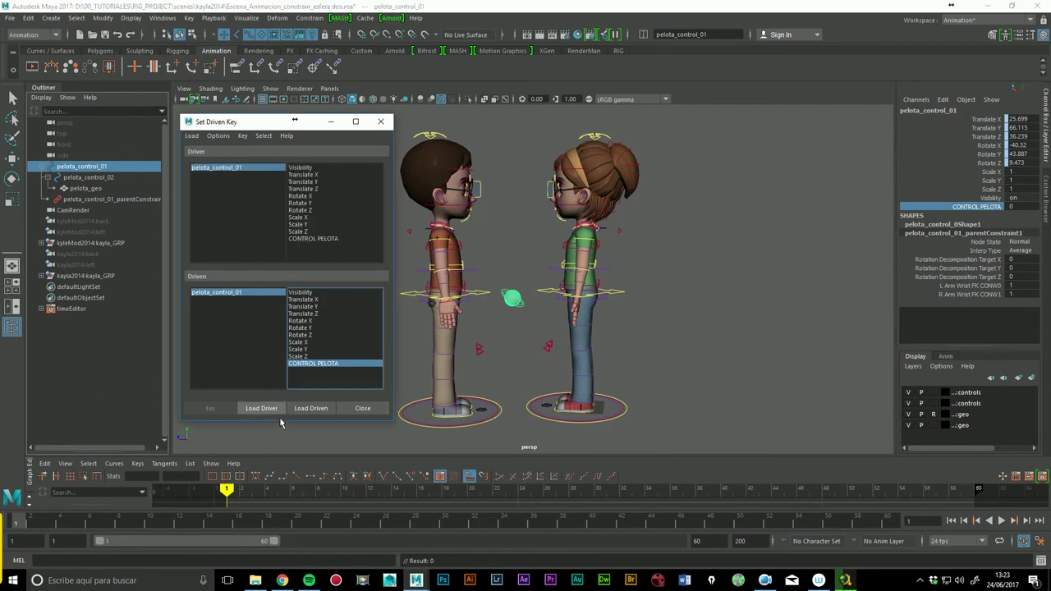
click(303, 238)
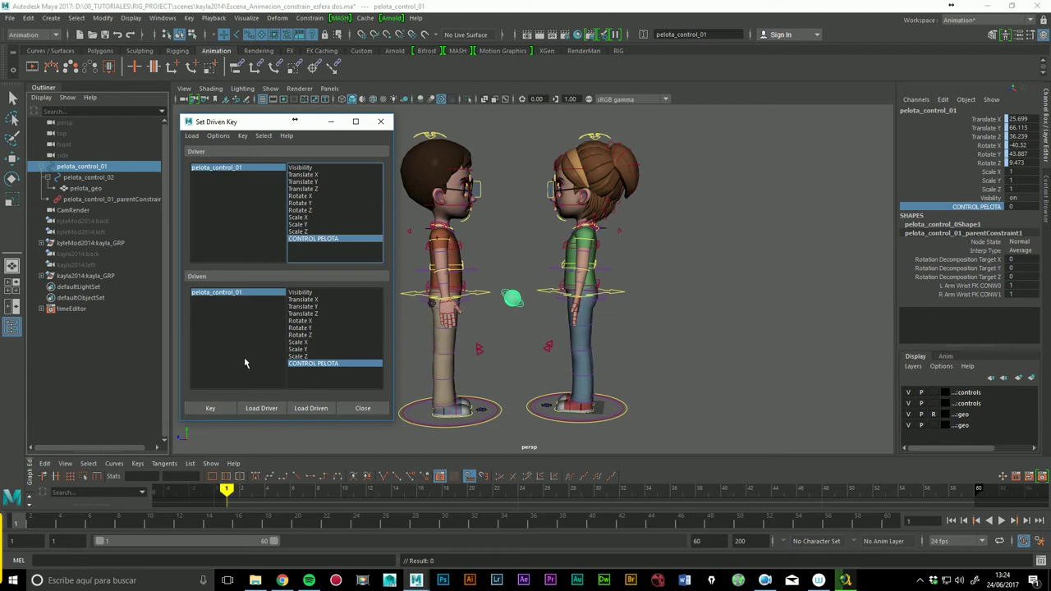
Step: Load pelota_control_01_parentConstraint1 as driven and select its L and R Arm Wrist FK weights
click(136, 200)
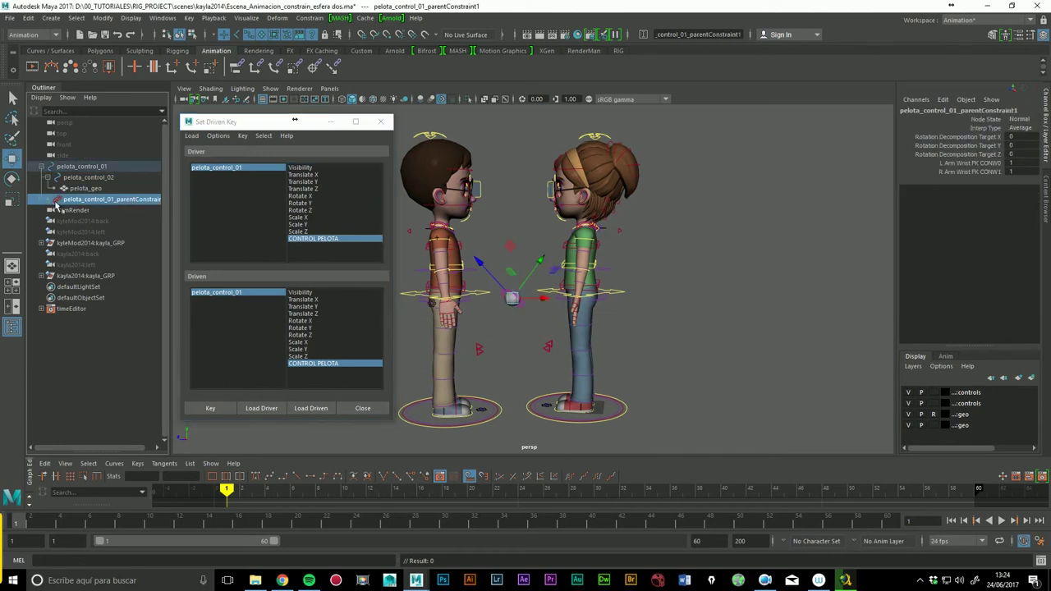
click(311, 408)
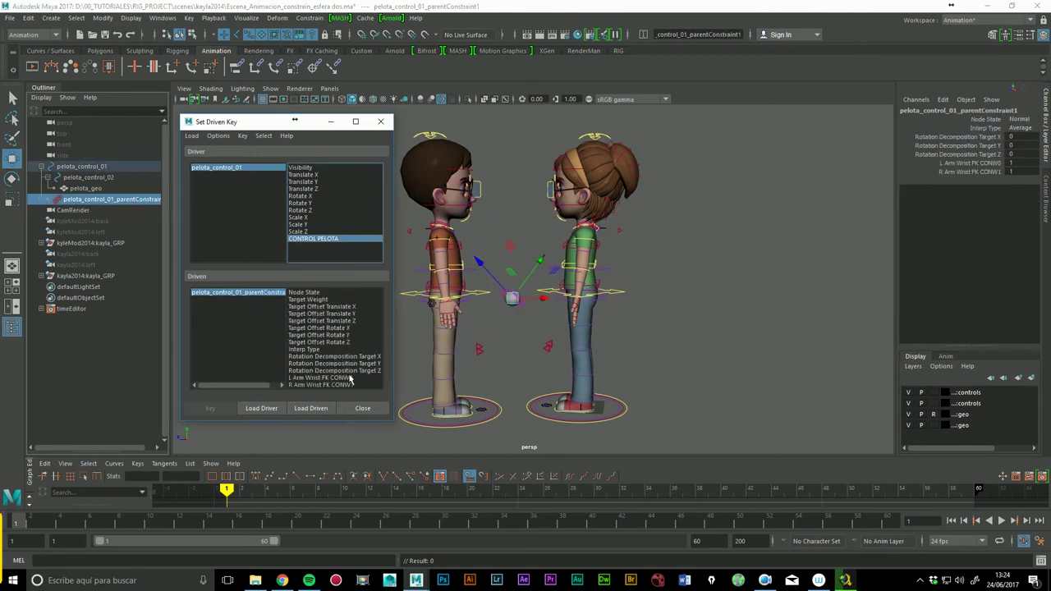
drag(331, 378, 321, 384)
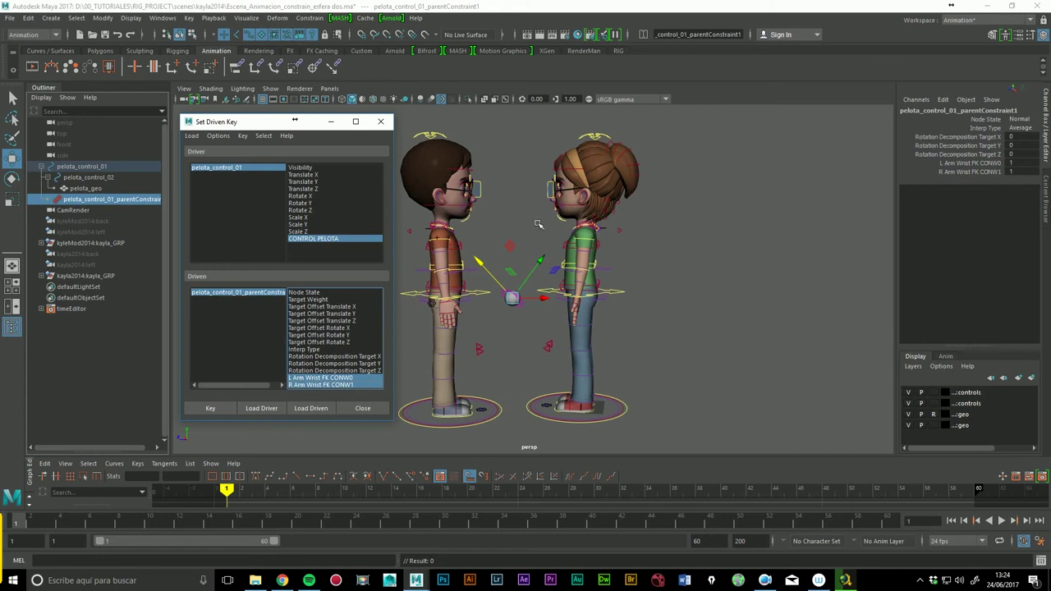
click(235, 169)
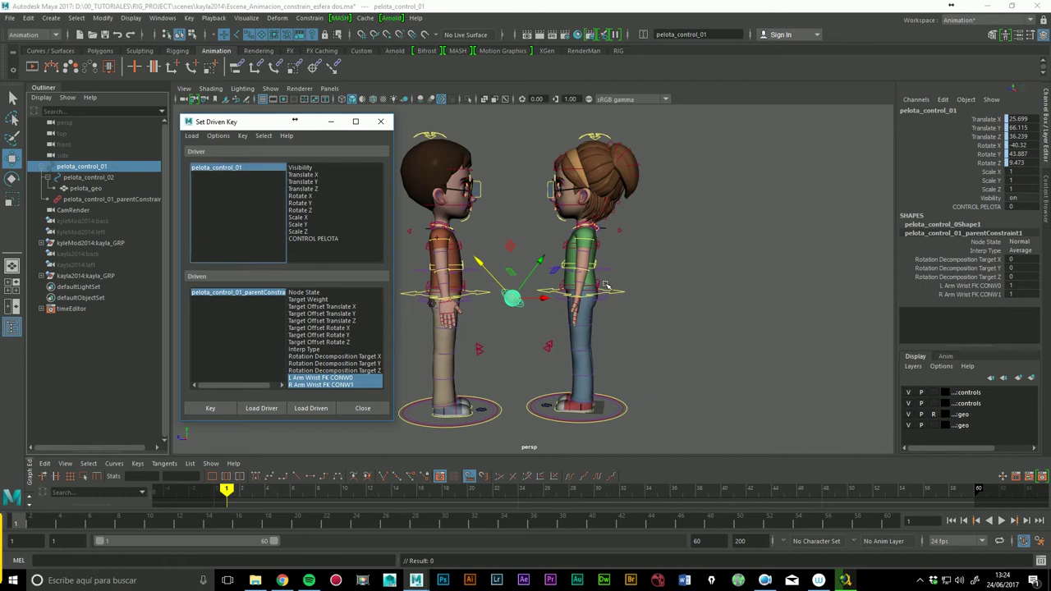
Step: Set R Arm Wrist FK CONW1 to 0 and key both wrist weights with CONTROL PELOTA at 0
click(248, 296)
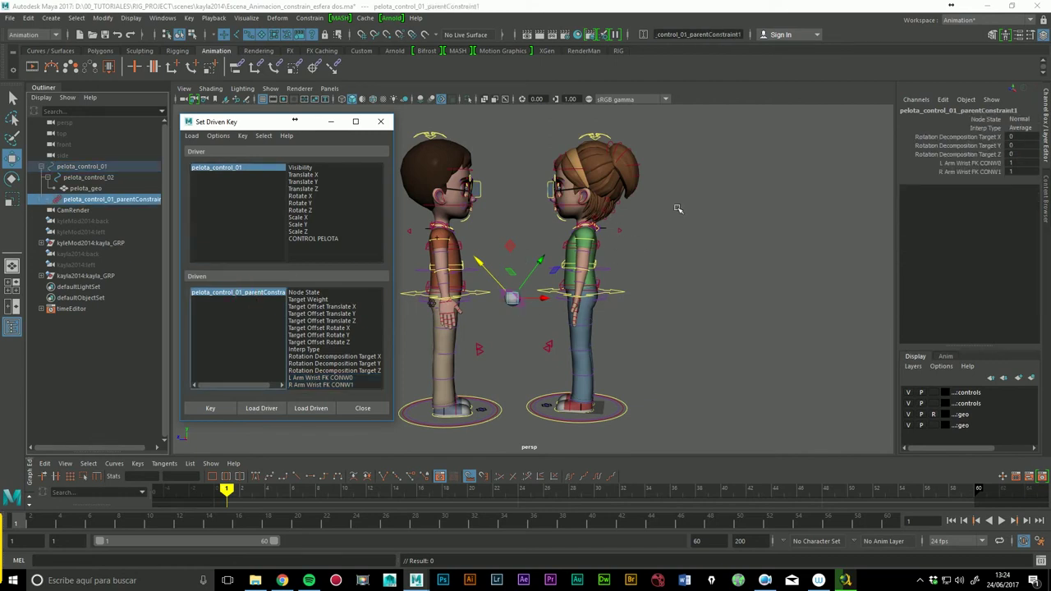
click(1018, 172)
text(0)
key(Return)
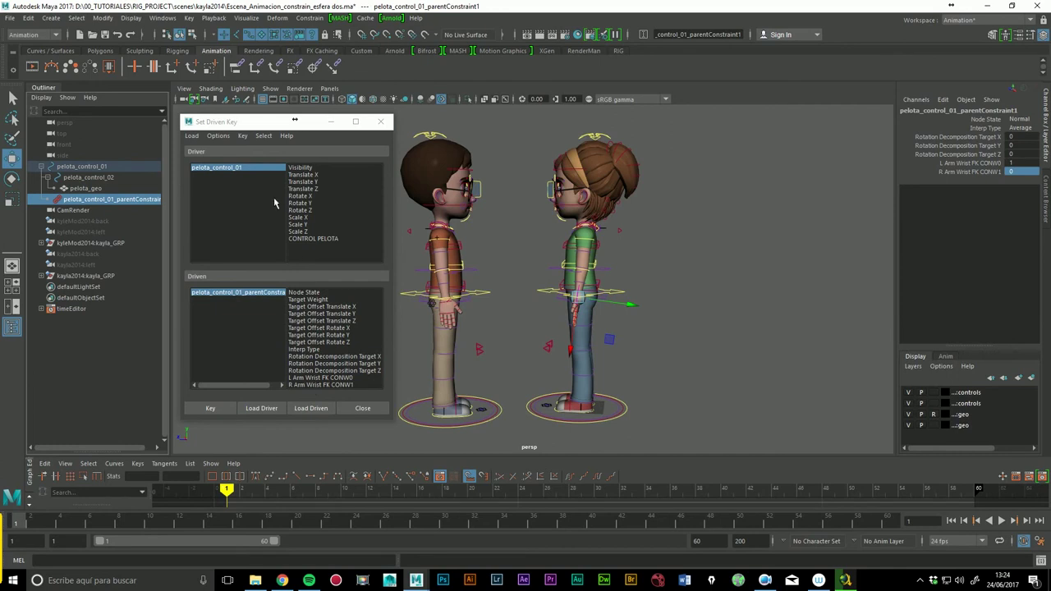
click(238, 167)
click(313, 239)
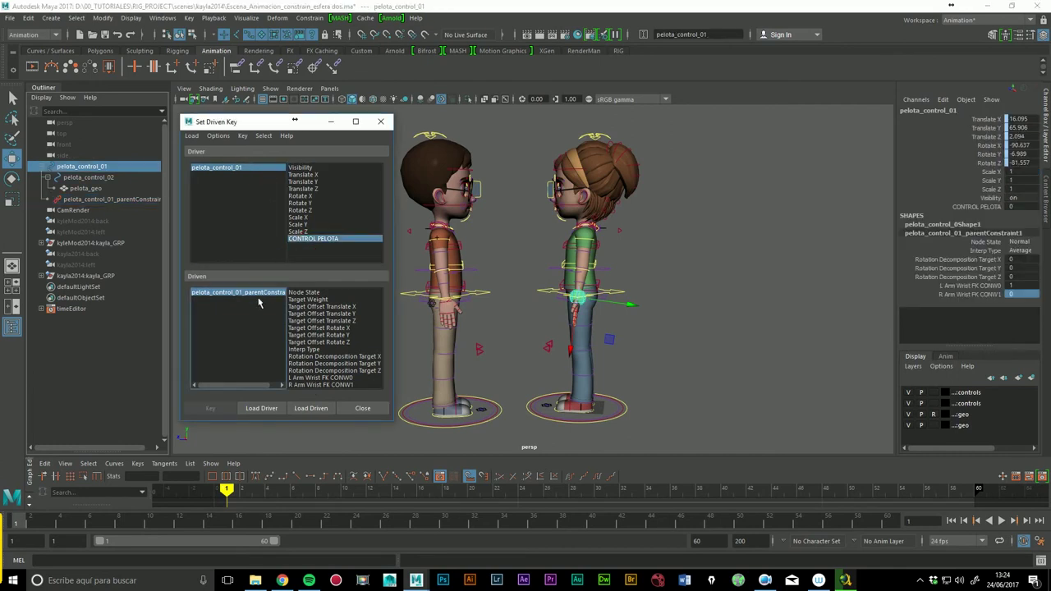
click(320, 378)
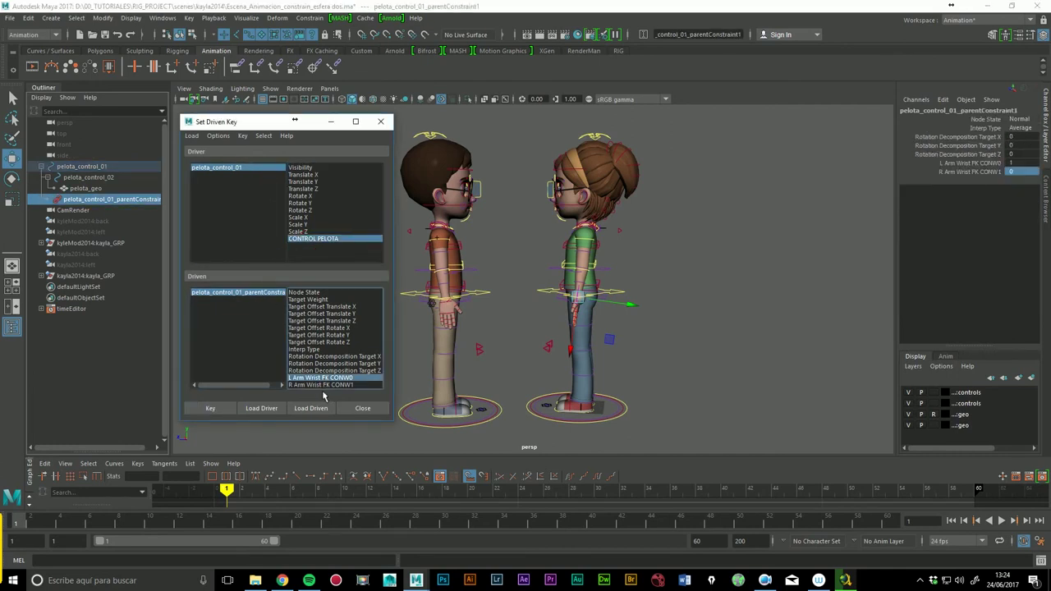
shift+click(321, 386)
click(225, 414)
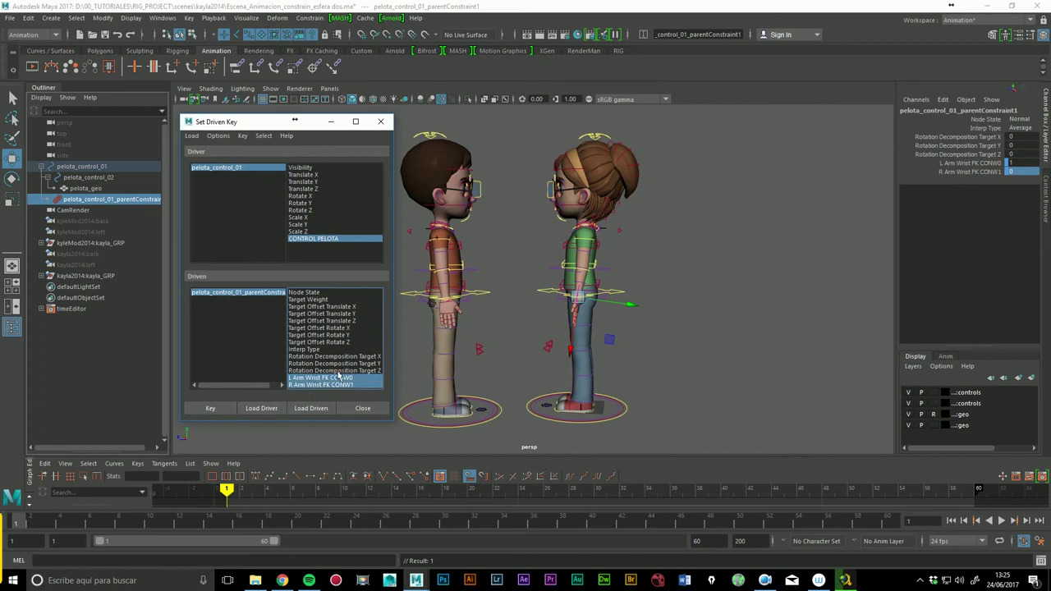
Step: Set CONTROL PELOTA to 1 and key L Arm Wrist FK CONW0 at 0
click(247, 172)
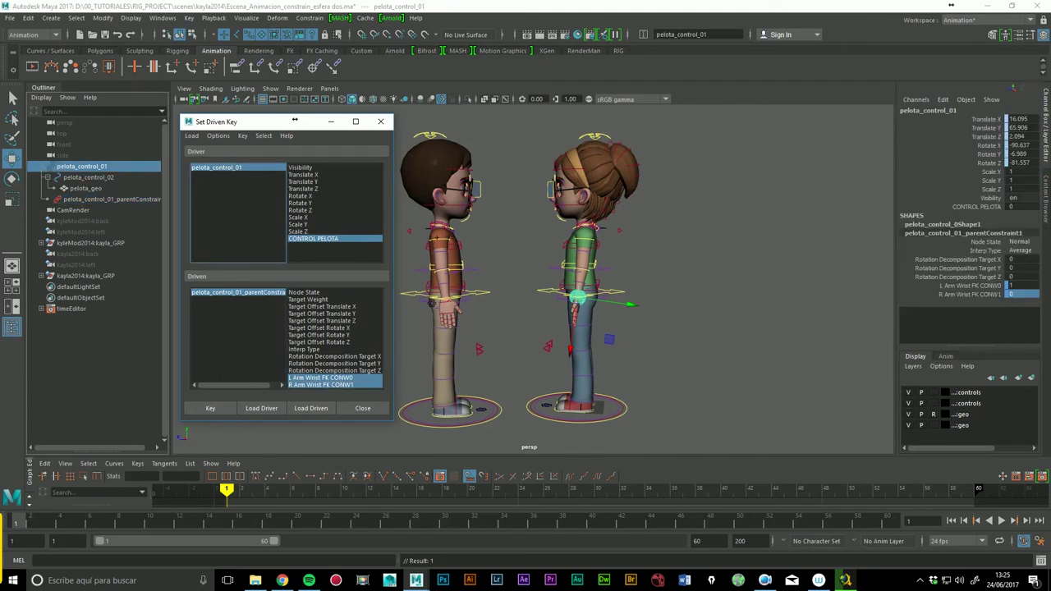
click(1028, 211)
key(Return)
click(212, 293)
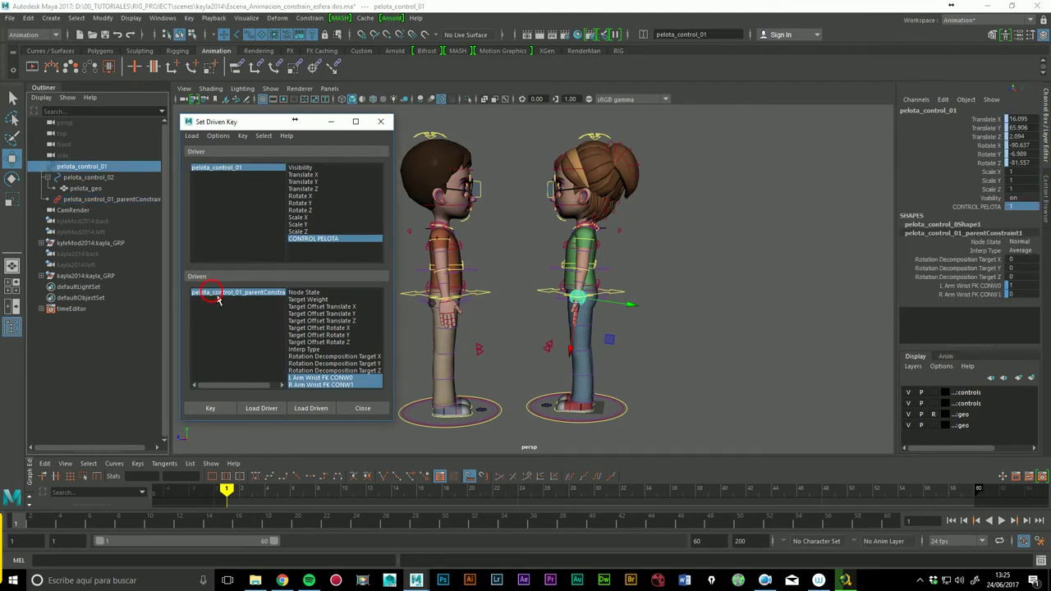
ctrl+click(329, 385)
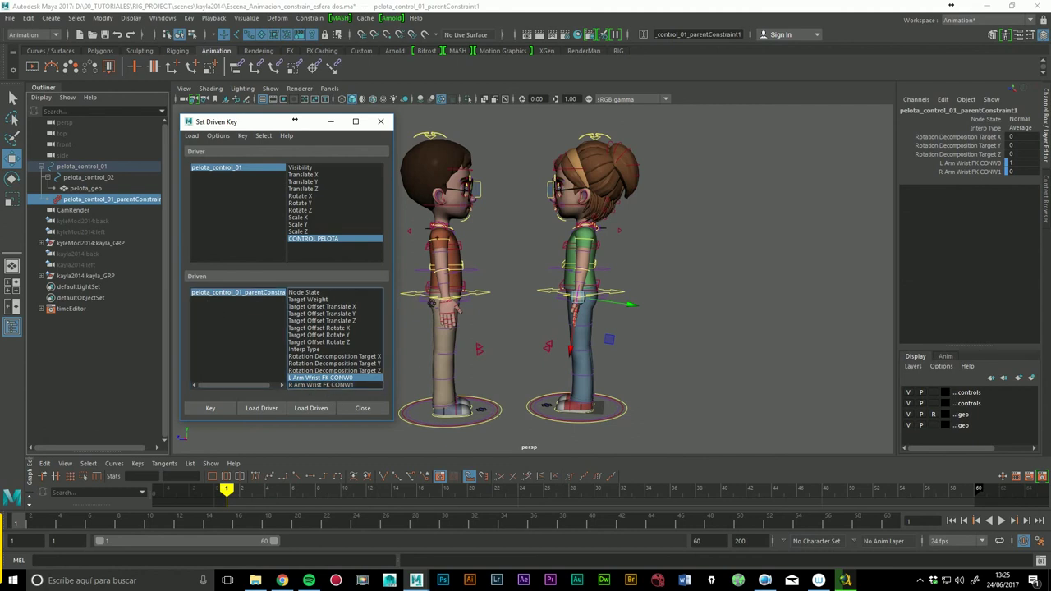
click(1020, 163)
text(0)
key(Return)
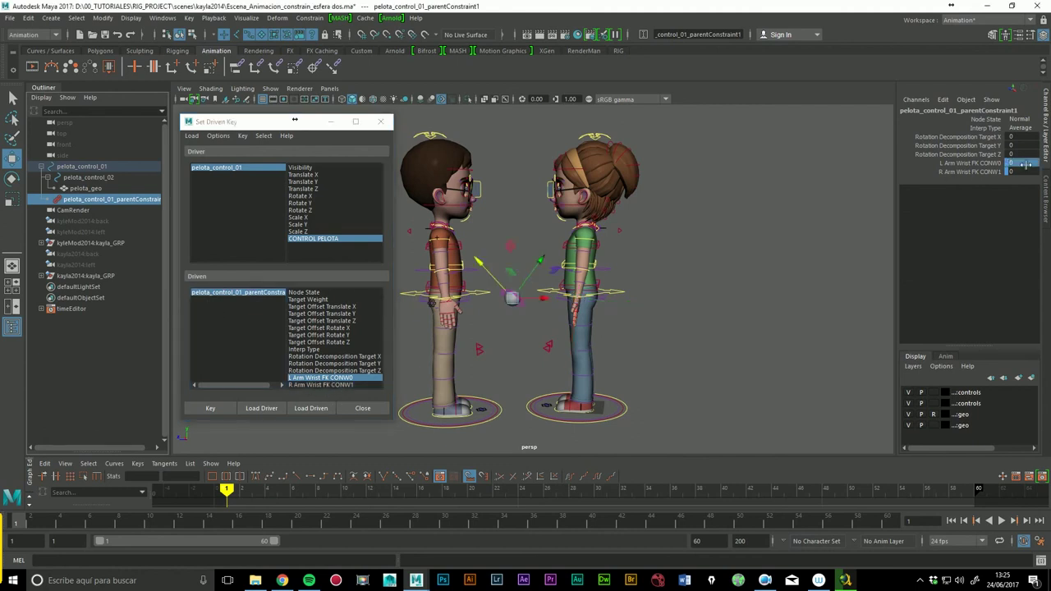
click(210, 408)
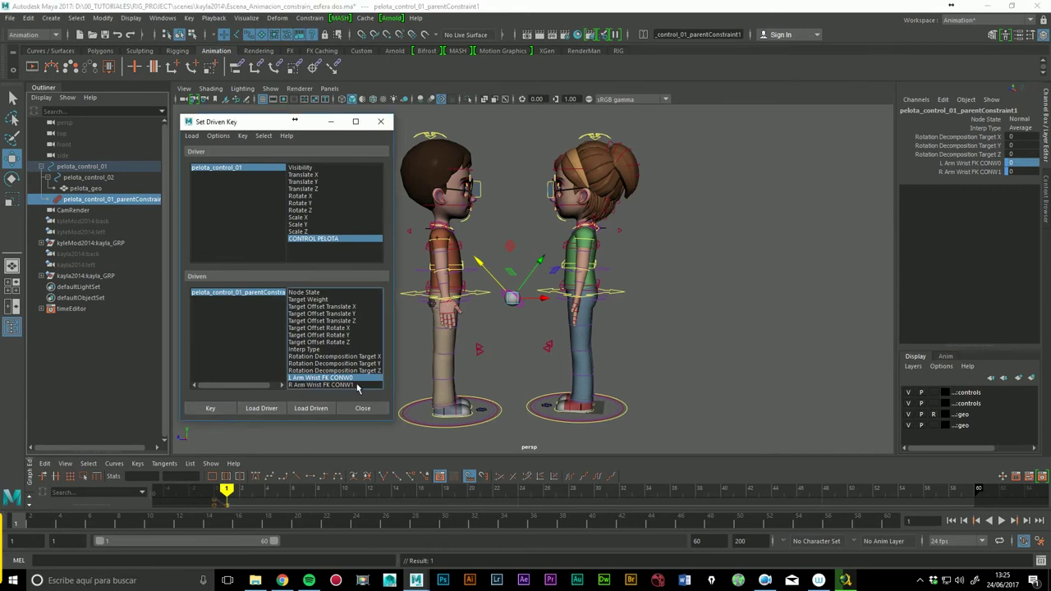
Step: Set R Arm Wrist FK CONW1 to 1 and key it, then key both wrist weights again
click(321, 386)
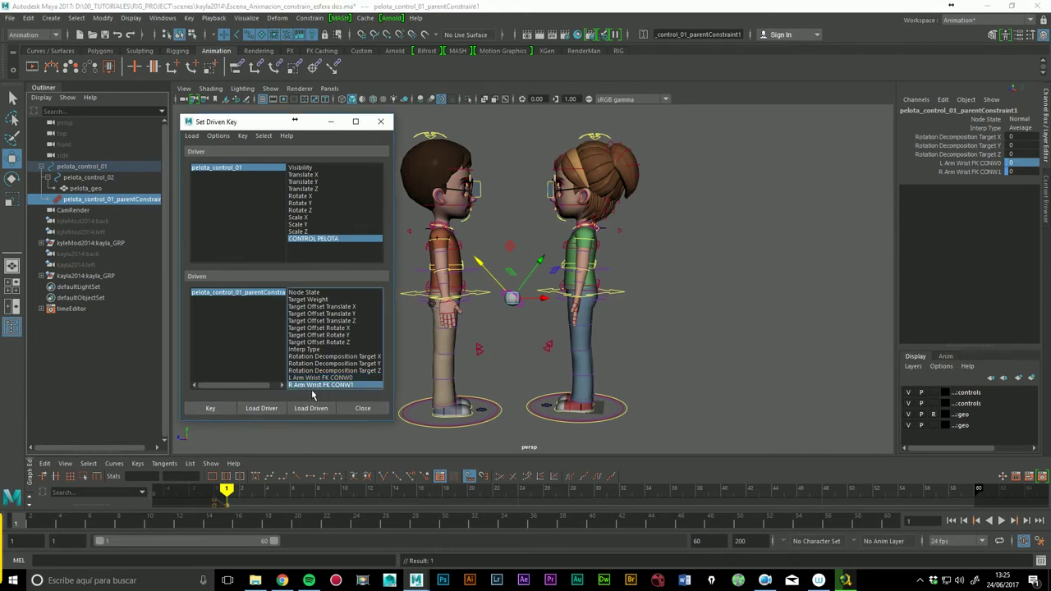
click(1025, 173)
text(1)
key(Return)
click(210, 408)
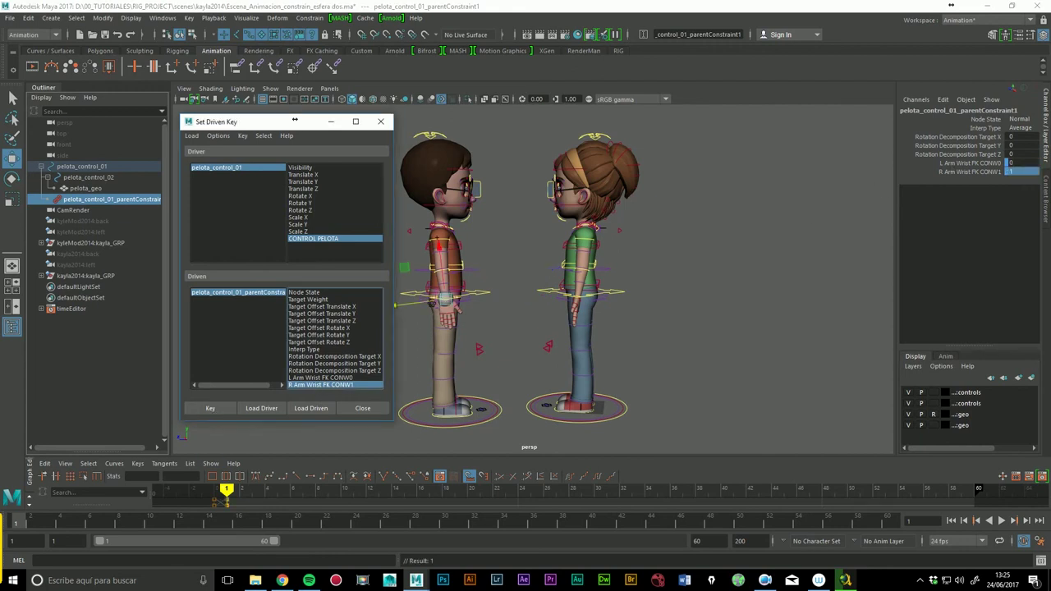
shift+click(327, 377)
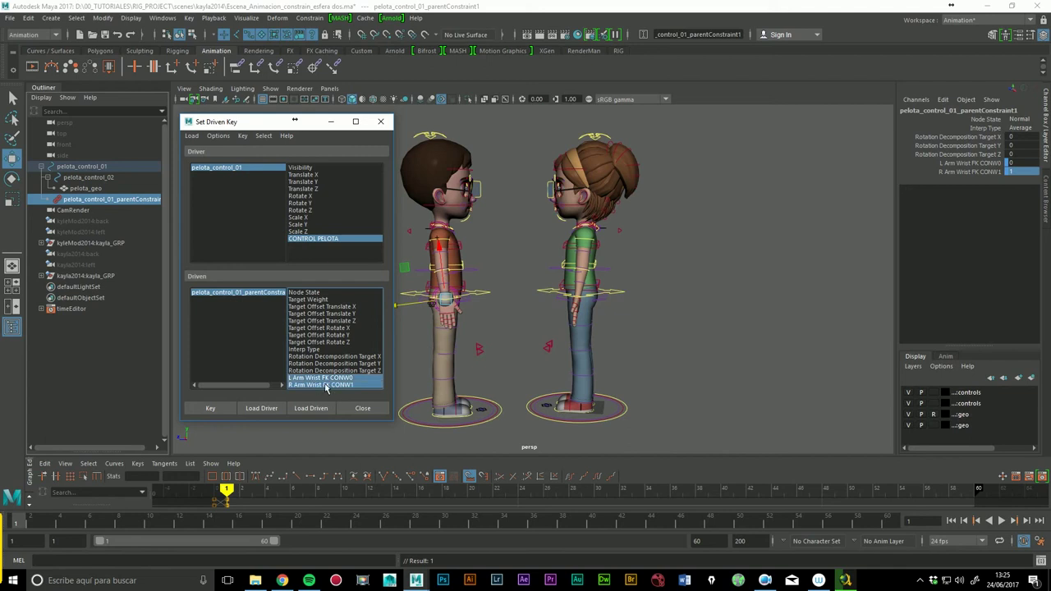
click(1023, 172)
click(211, 408)
Step: Close Set Driven Key, set CONTROL PELOTA to 0 and play to see the girl holding the ball
click(381, 122)
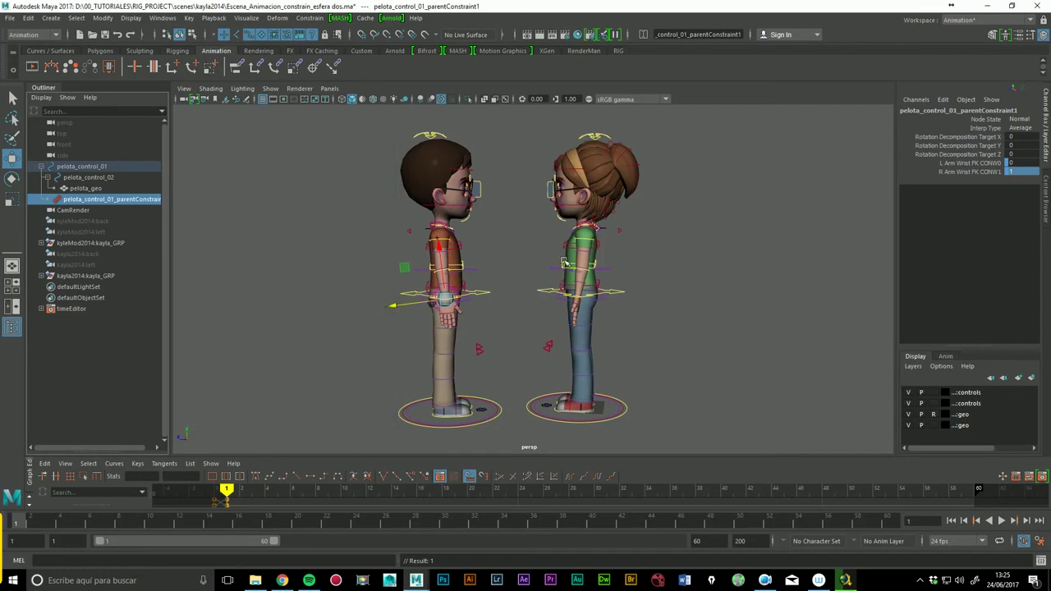
drag(29, 526, 283, 526)
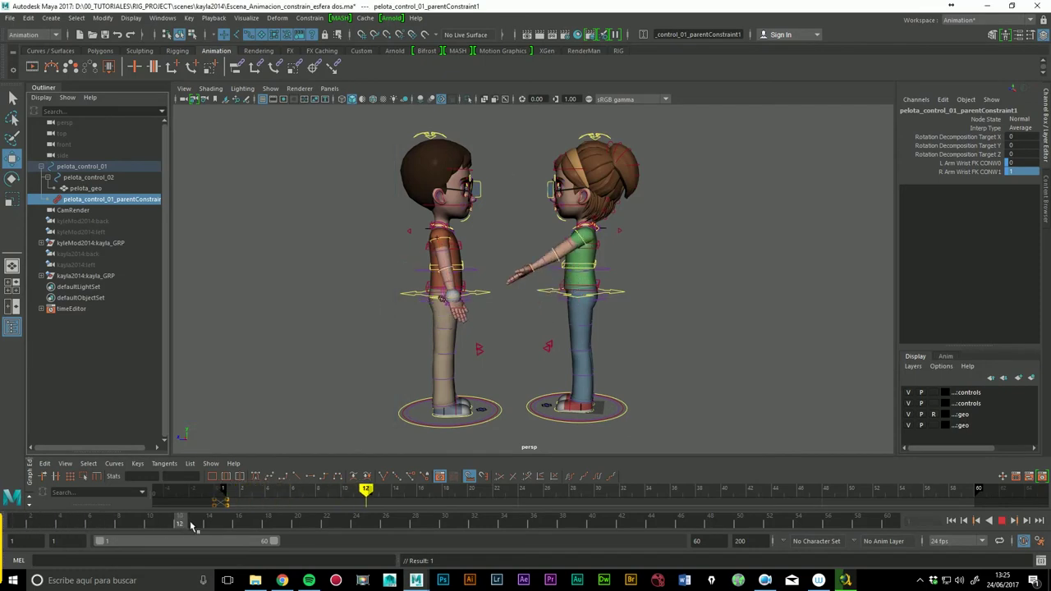
click(74, 167)
double_click(1021, 208)
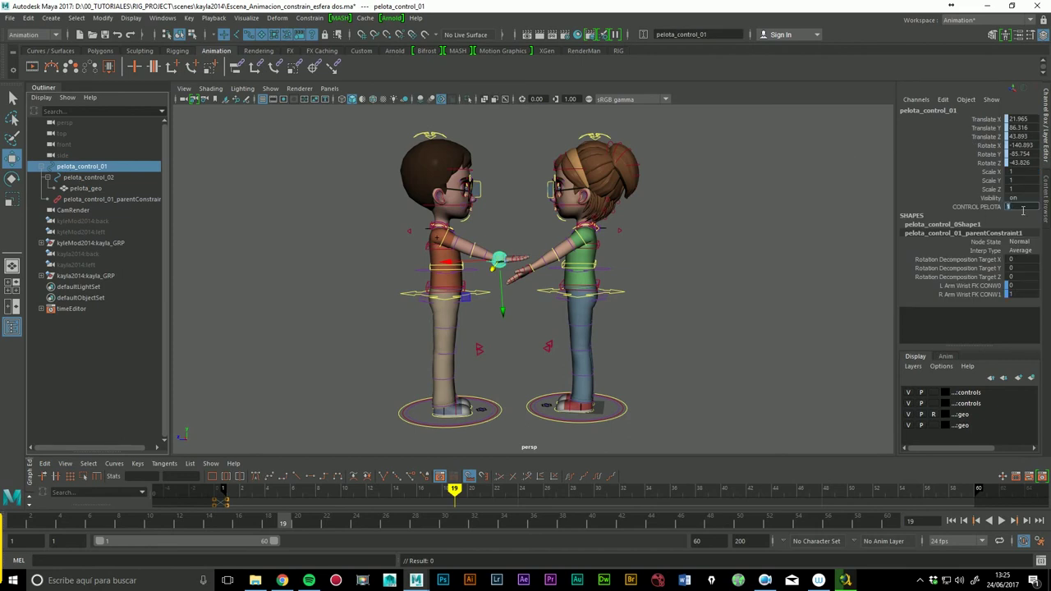
text(0)
key(Return)
key(alt+v)
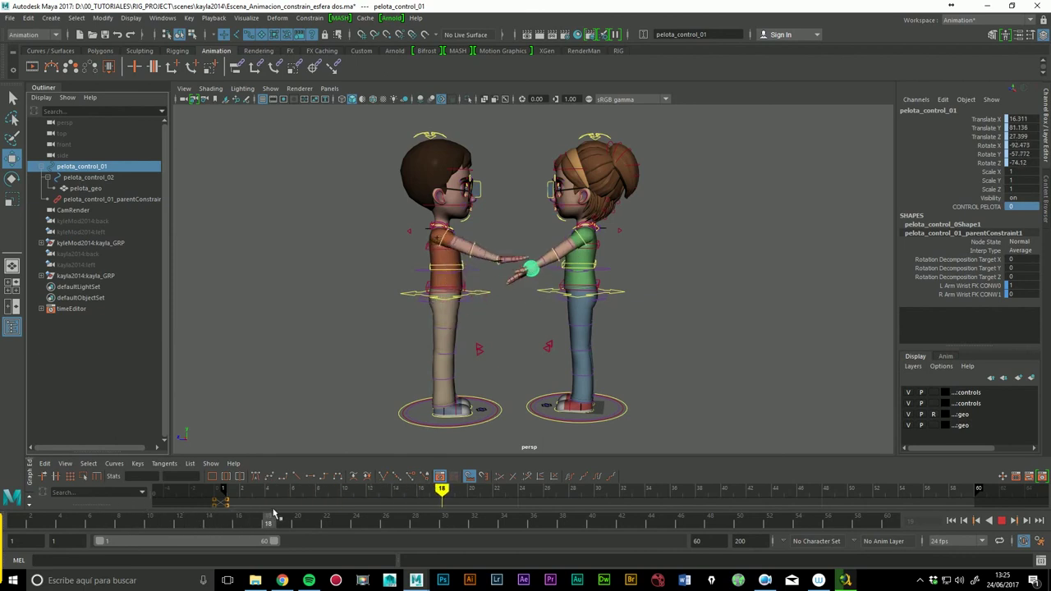
key(alt+v)
Step: Set CONTROL PELOTA to 1, play and scrub to see the boy take it, then reset to 0
click(1024, 213)
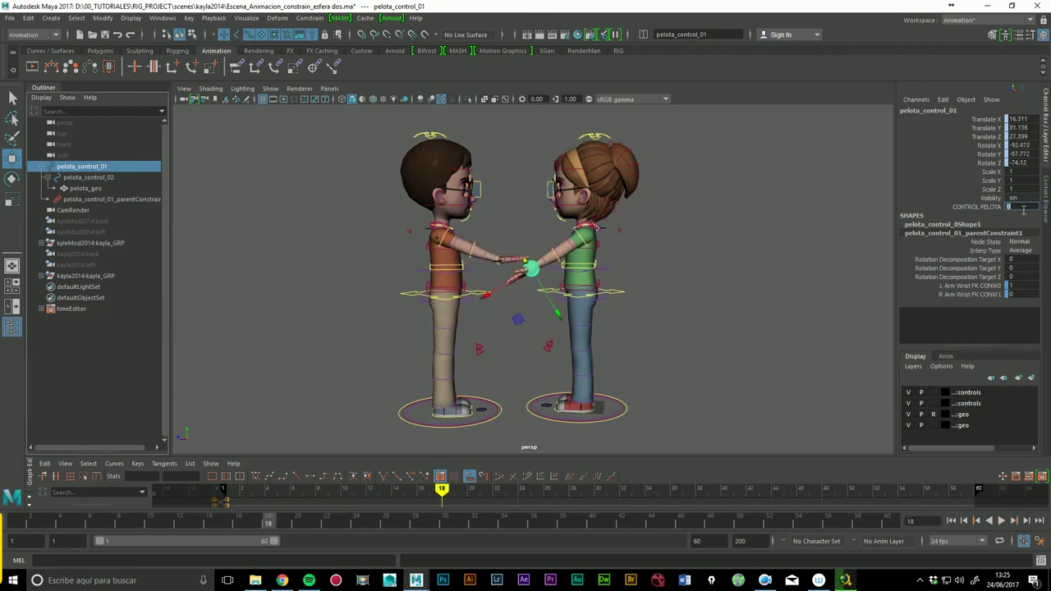
text(1)
key(Return)
key(alt+v)
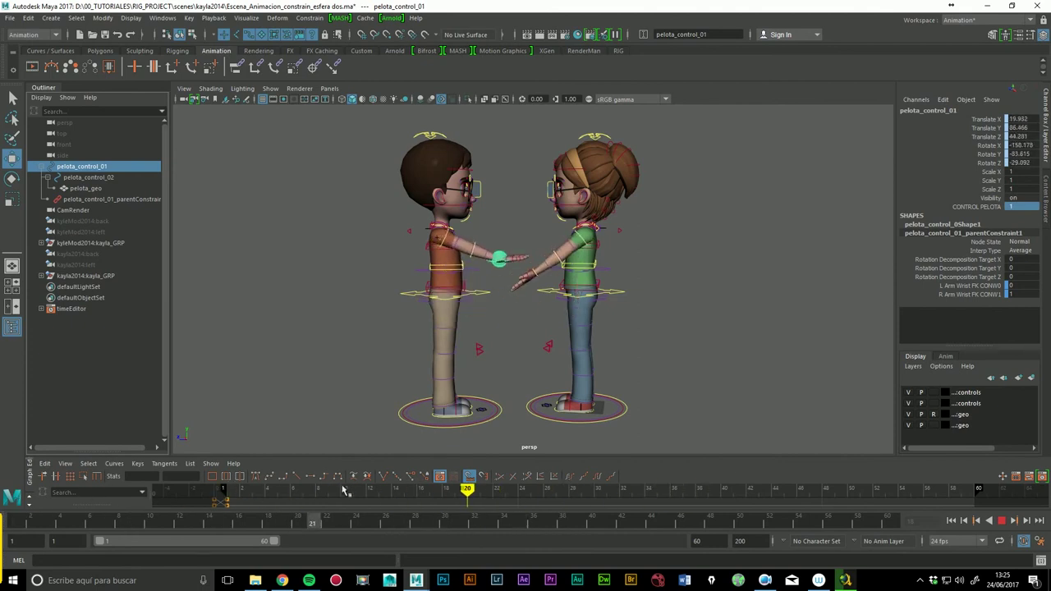
key(alt+v)
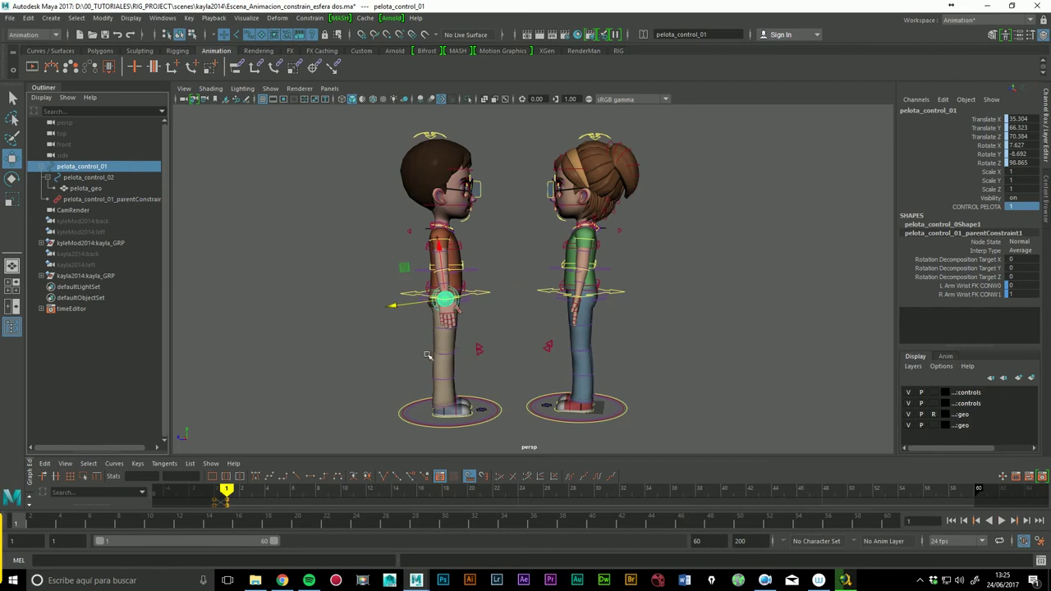
key(alt+v)
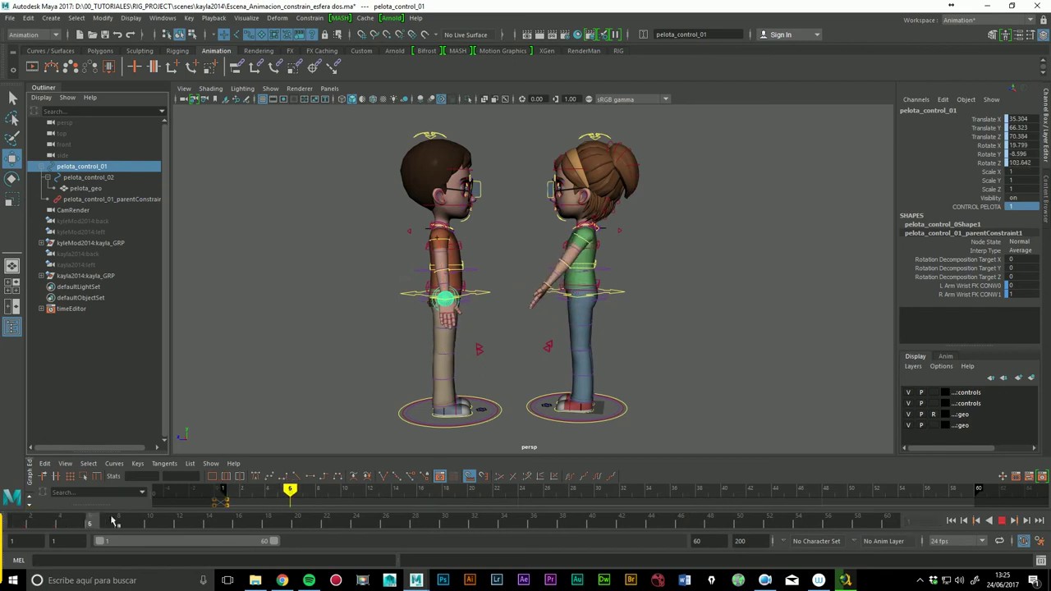
mouse_move(253, 519)
mouse_down()
mouse_move(301, 519)
mouse_move(16, 519)
mouse_up()
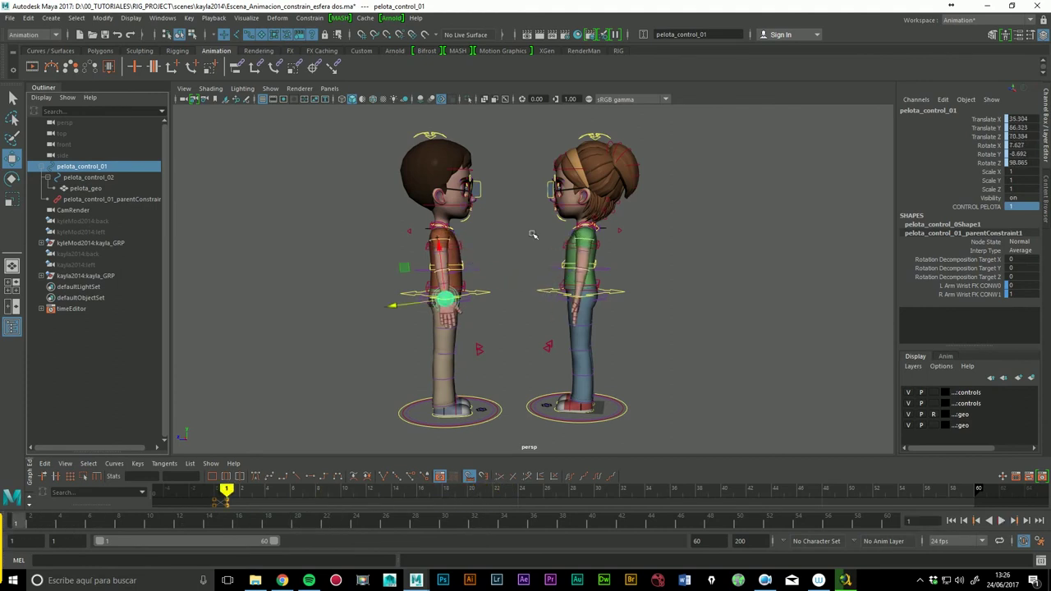
double_click(1027, 208)
text(0)
key(Return)
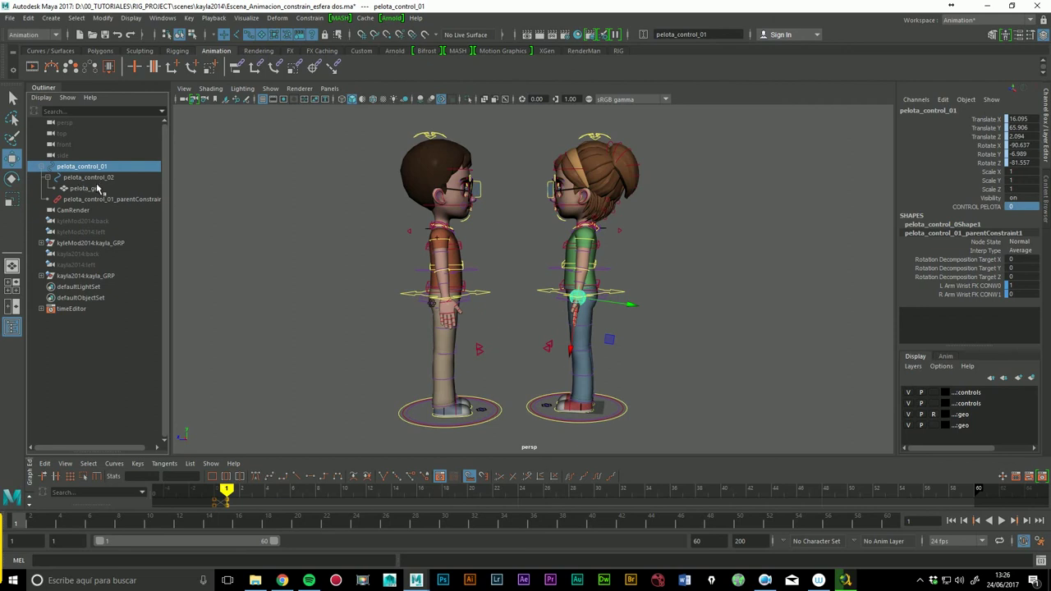
Step: Move pelota_control_02 down into the girl's hand, then reselect pelota_control_01 and scrub to check
click(89, 177)
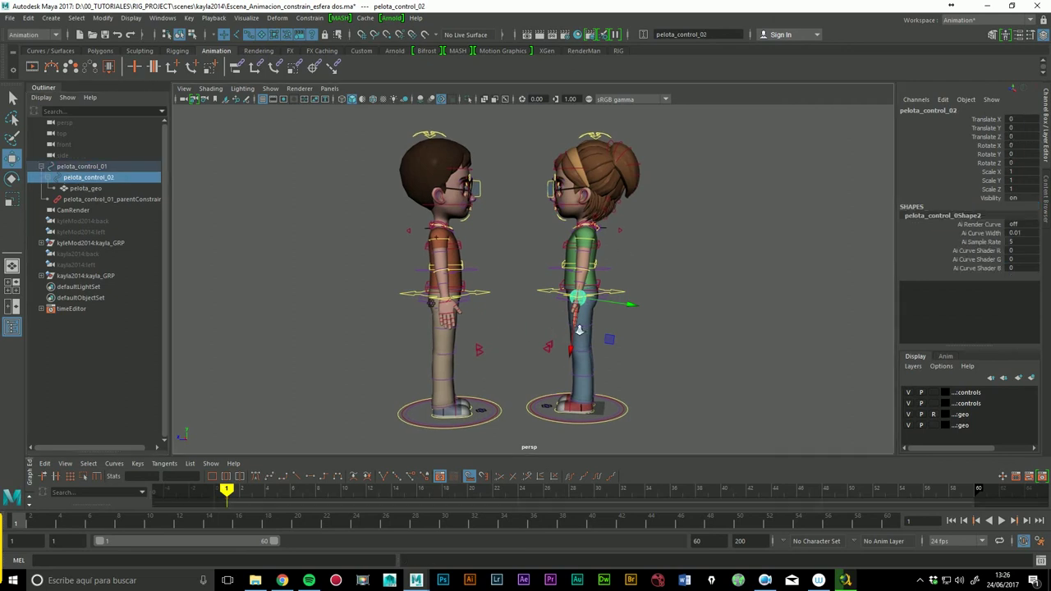
scroll(575, 328, up, 3)
scroll(626, 247, up, 2)
mouse_move(627, 247)
alt+mouse_down()
mouse_move(526, 279)
mouse_move(498, 320)
alt+mouse_up()
mouse_move(554, 288)
alt+mouse_down()
mouse_move(549, 260)
mouse_move(511, 309)
alt+mouse_up()
drag(534, 271, 532, 268)
mouse_move(608, 265)
alt+mouse_down()
mouse_move(564, 263)
mouse_move(561, 298)
mouse_move(677, 309)
mouse_move(649, 313)
alt+mouse_up()
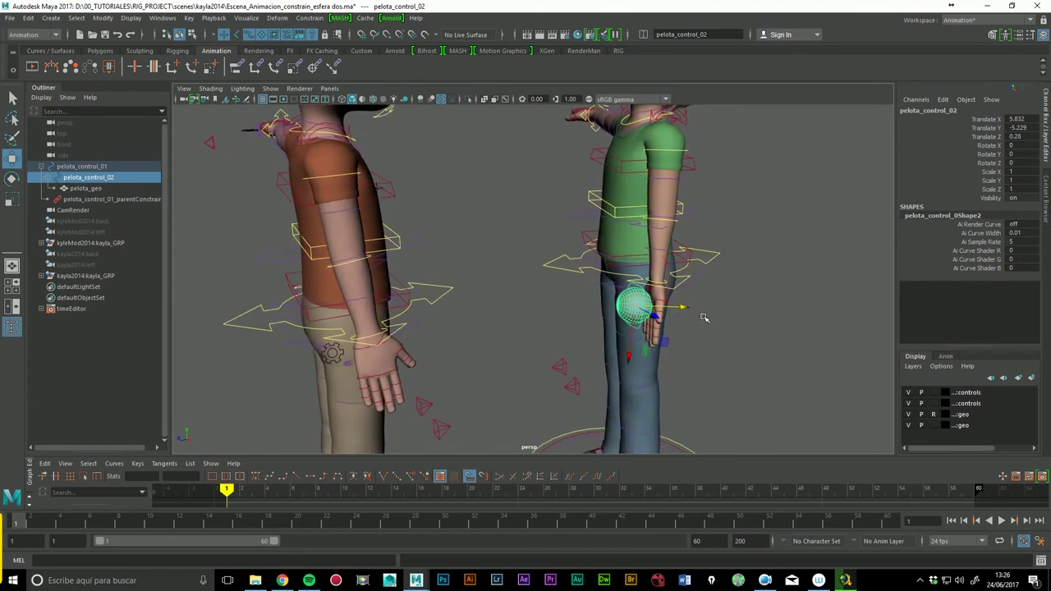
alt+drag(770, 257, 624, 271)
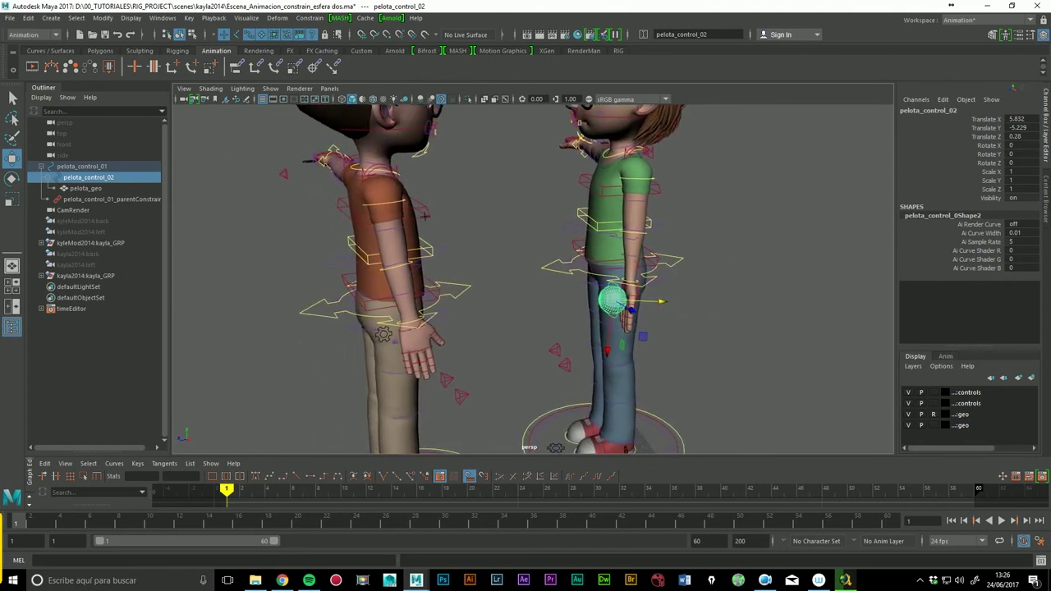
click(86, 168)
drag(43, 526, 291, 530)
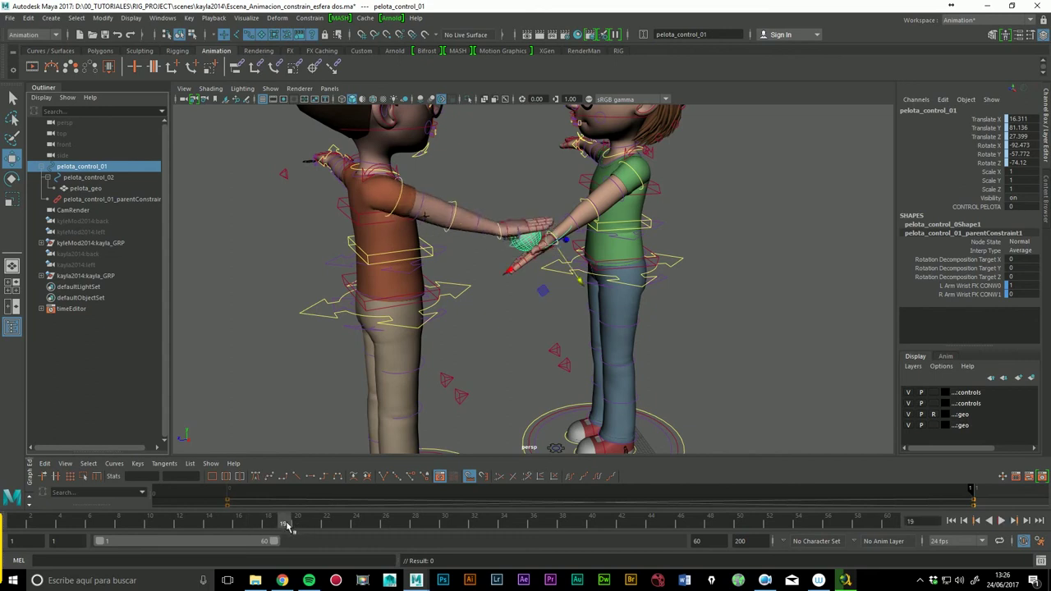
Step: Play and scrub the animation to review the CONTROL PELOTA channel around frames 15–20
key(alt+v)
mouse_move(255, 524)
mouse_down()
mouse_move(312, 526)
mouse_move(283, 526)
mouse_up()
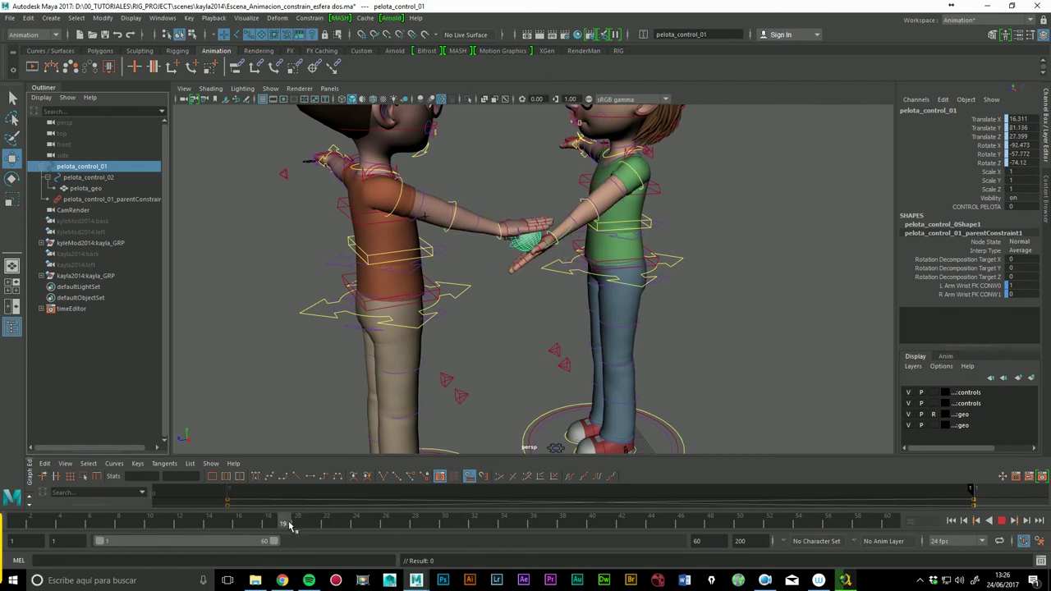
click(977, 207)
right_click(982, 207)
click(973, 228)
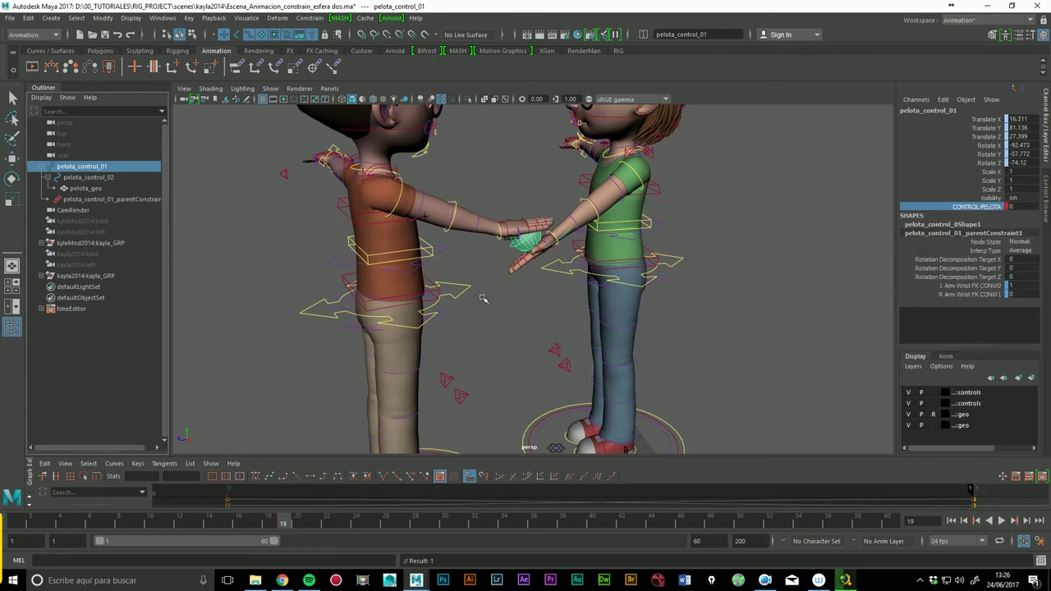
drag(298, 533, 15, 526)
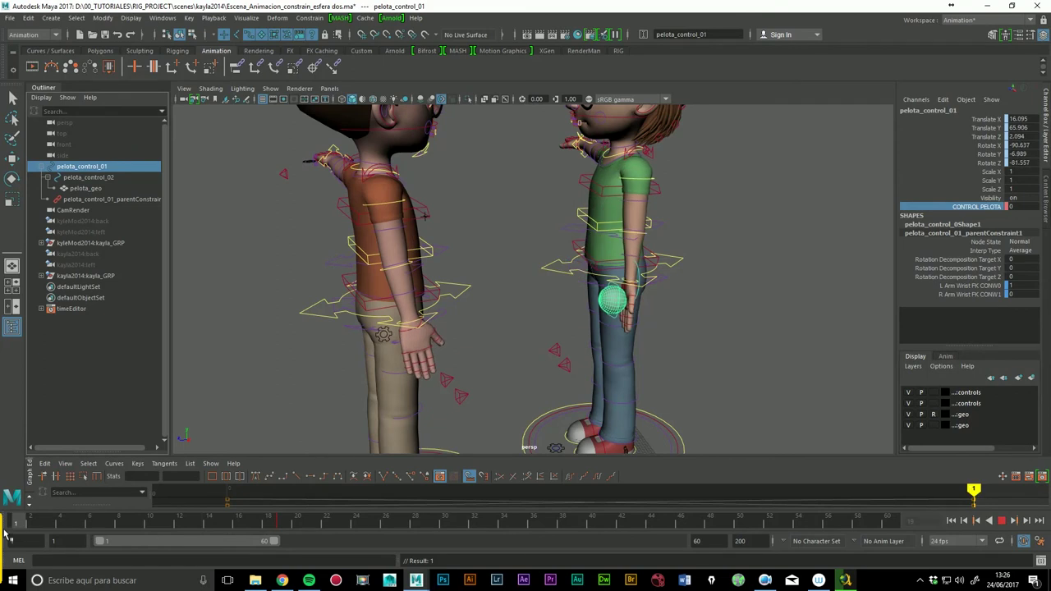
right_click(977, 207)
click(961, 230)
mouse_move(27, 526)
mouse_down()
mouse_move(69, 525)
mouse_move(15, 526)
mouse_up()
click(92, 170)
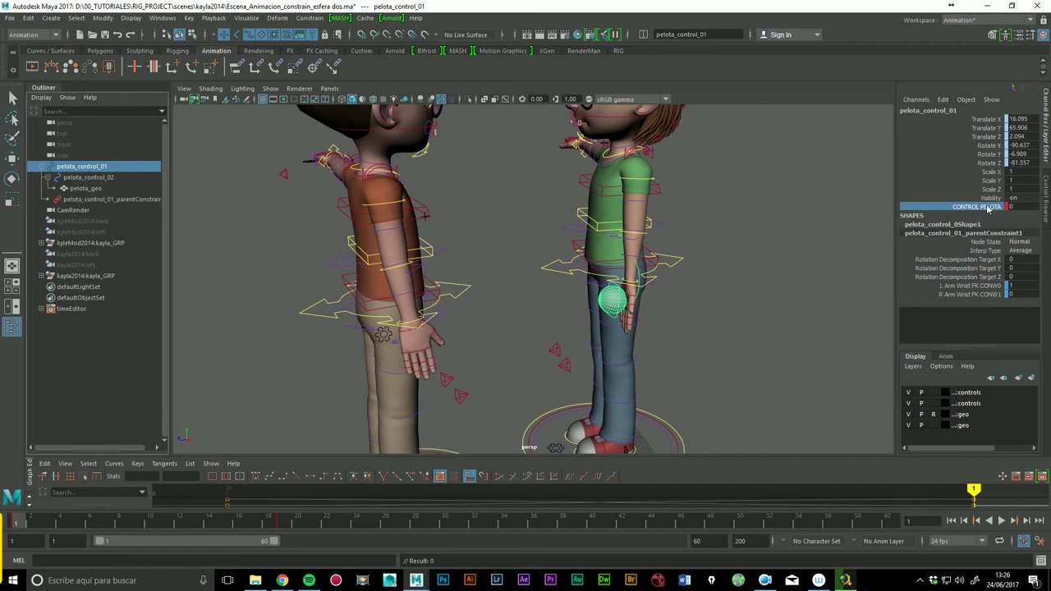
drag(18, 523, 298, 528)
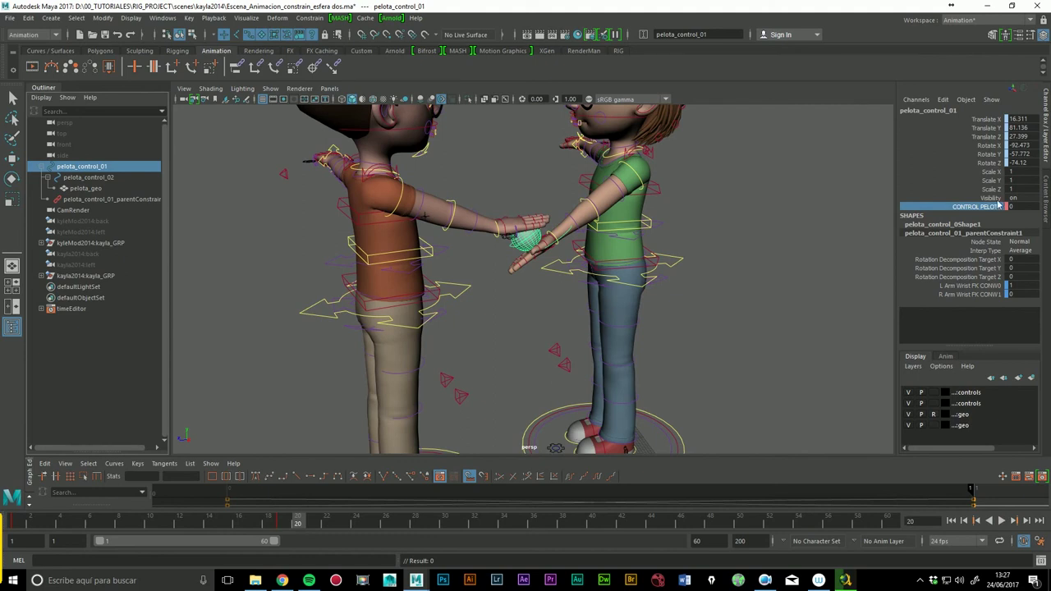
mouse_move(301, 530)
mouse_down()
mouse_move(293, 534)
mouse_move(320, 530)
mouse_move(287, 533)
mouse_up()
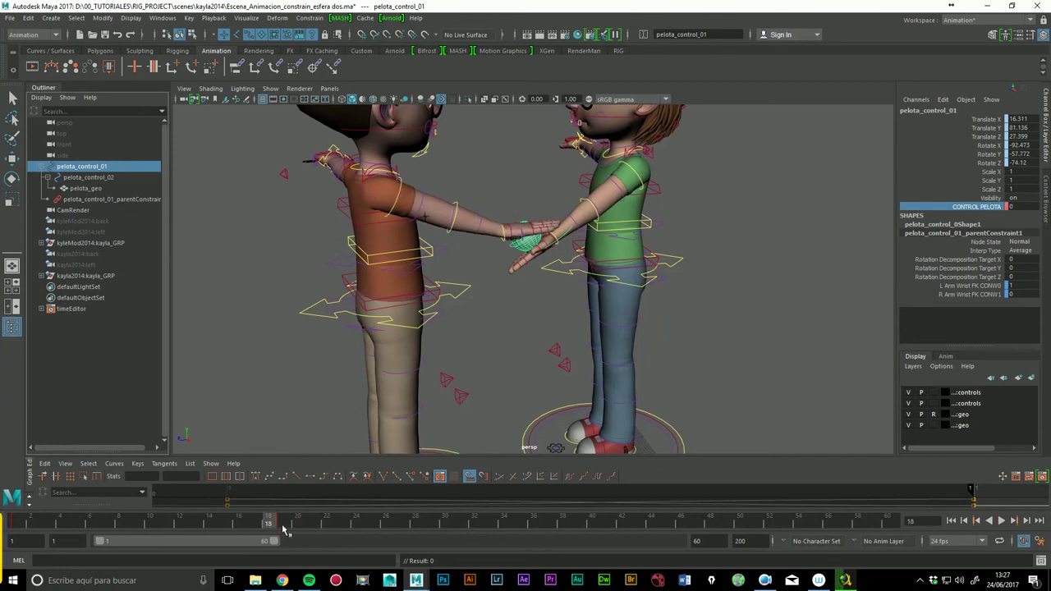
Step: At frame 20, set CONTROL PELOTA to 1 and key it with Key Selected
shift+double_click(287, 532)
click(286, 531)
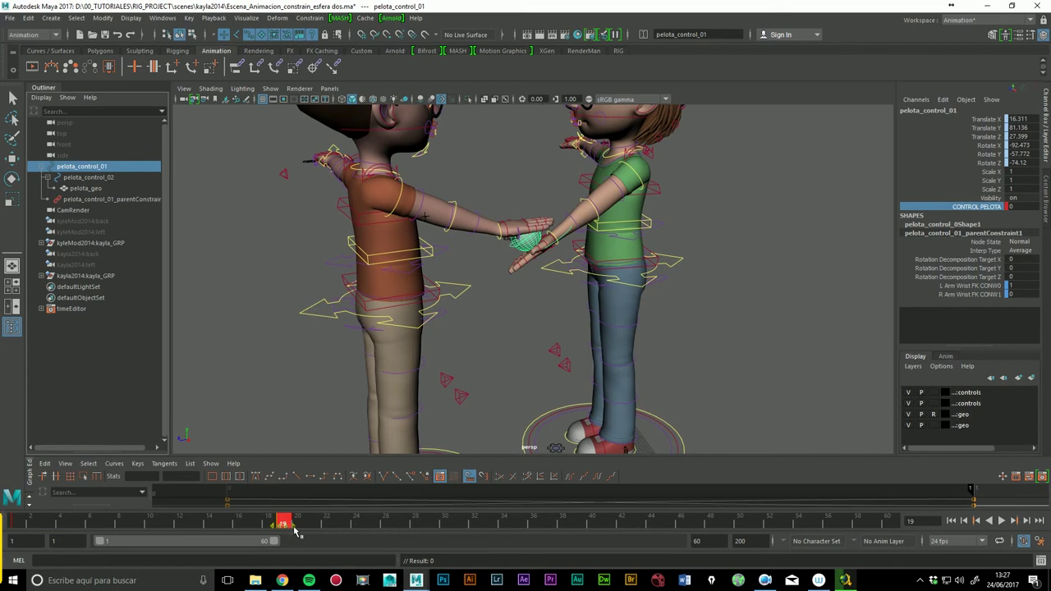
mouse_move(297, 531)
mouse_down()
mouse_move(288, 529)
mouse_move(298, 530)
mouse_up()
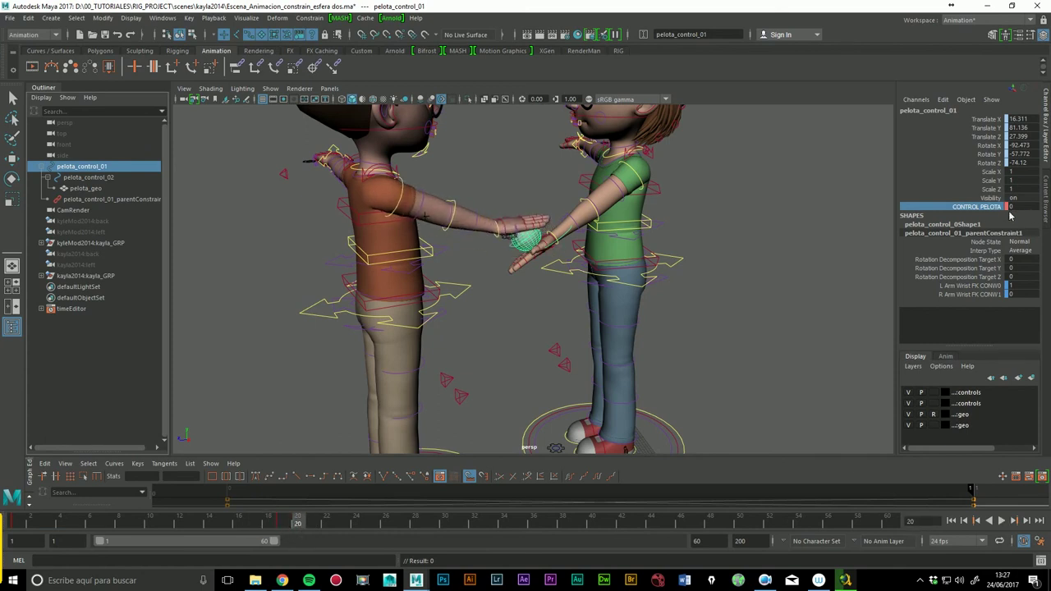
click(1019, 207)
text(1)
key(Return)
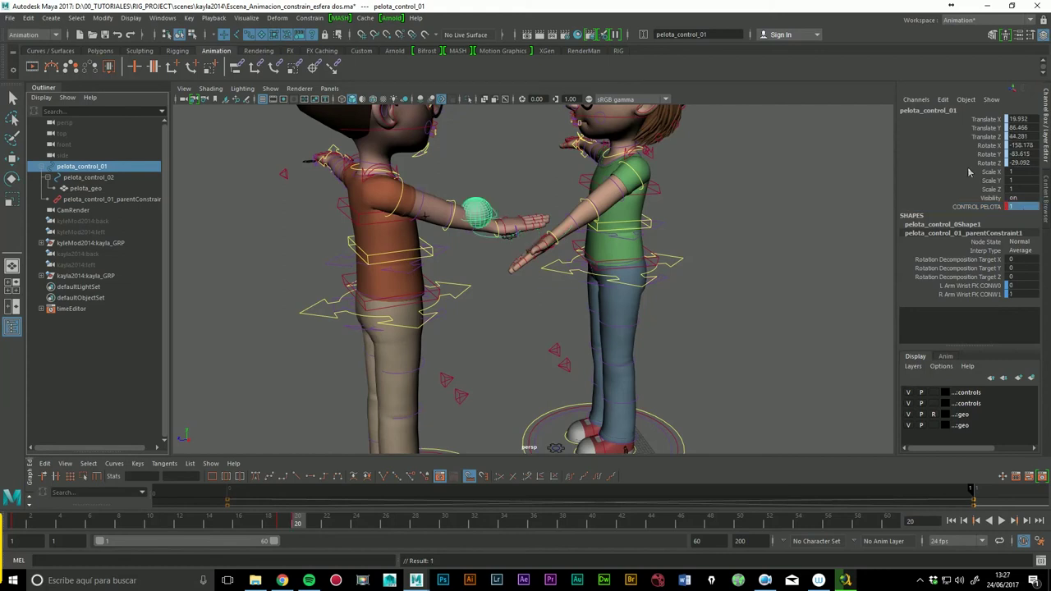
click(983, 209)
right_click(982, 210)
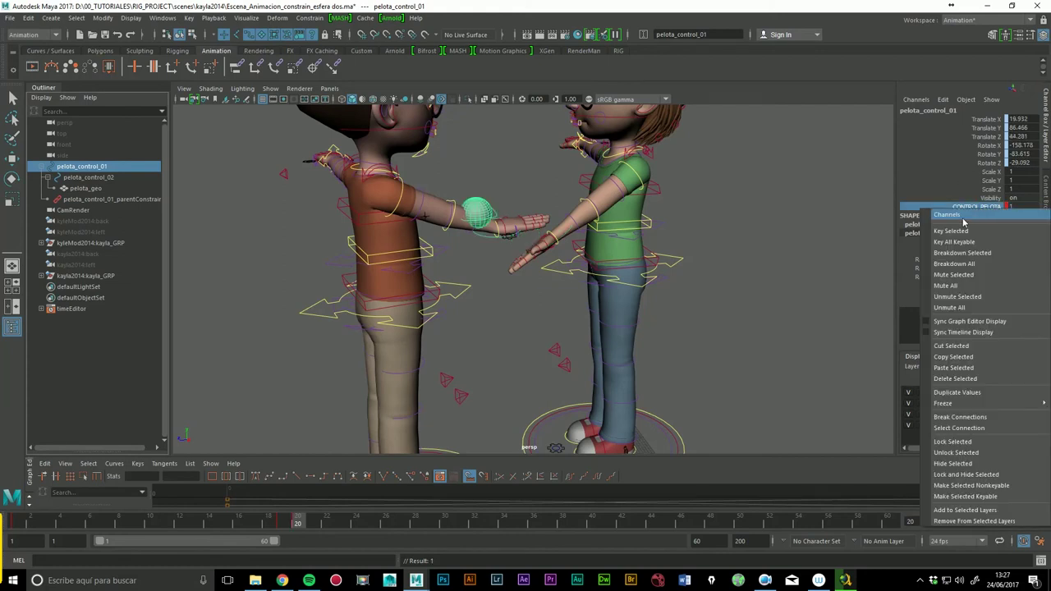
click(956, 231)
mouse_move(296, 526)
mouse_down()
mouse_move(468, 527)
mouse_move(284, 528)
mouse_up()
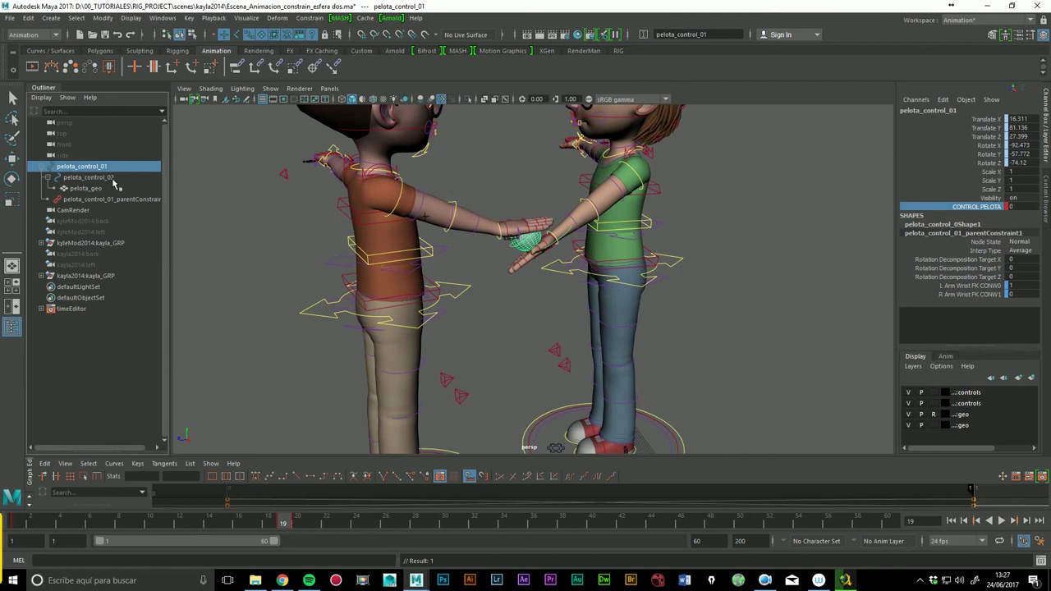
Step: Select pelota_control_02 and move it between both characters' hands at frame 20
click(89, 178)
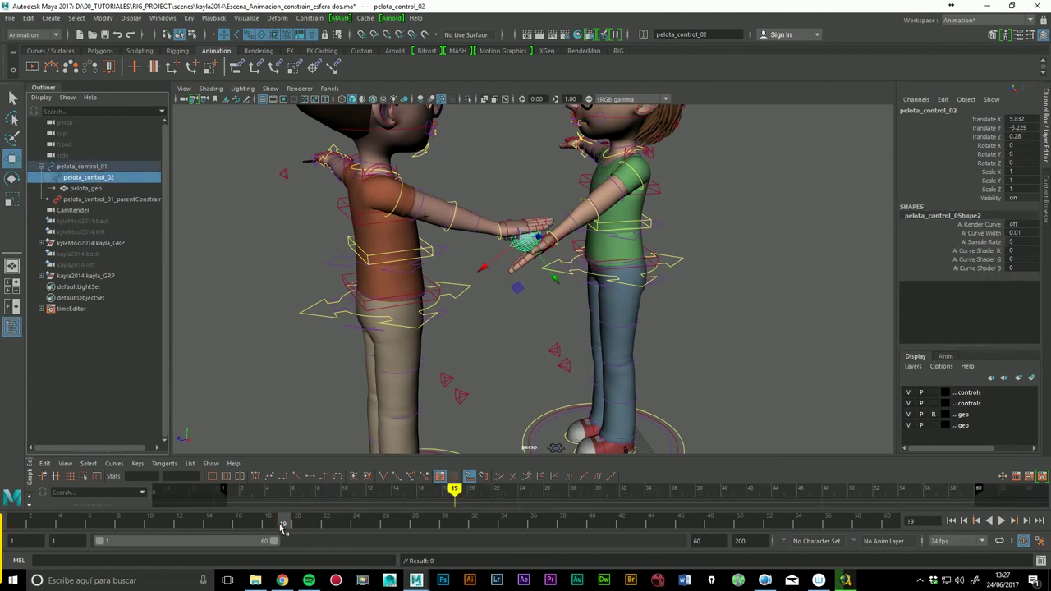
mouse_move(286, 527)
mouse_down()
mouse_move(315, 526)
mouse_move(282, 528)
mouse_move(299, 527)
mouse_up()
mouse_move(559, 292)
alt+mouse_down()
mouse_move(519, 273)
mouse_move(485, 283)
alt+mouse_up()
drag(433, 236, 468, 241)
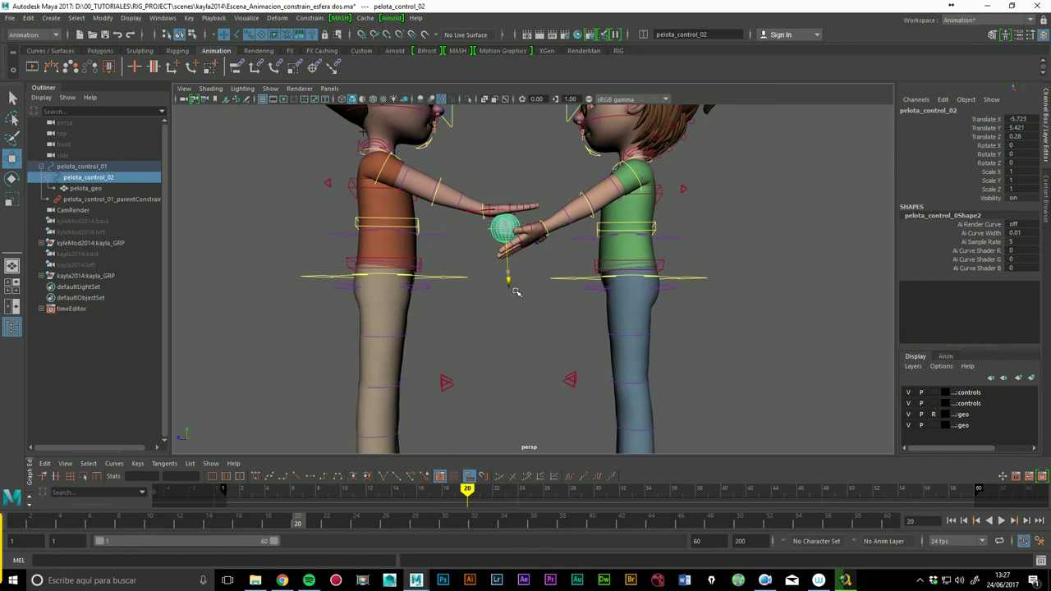
middle_drag(468, 249, 469, 239)
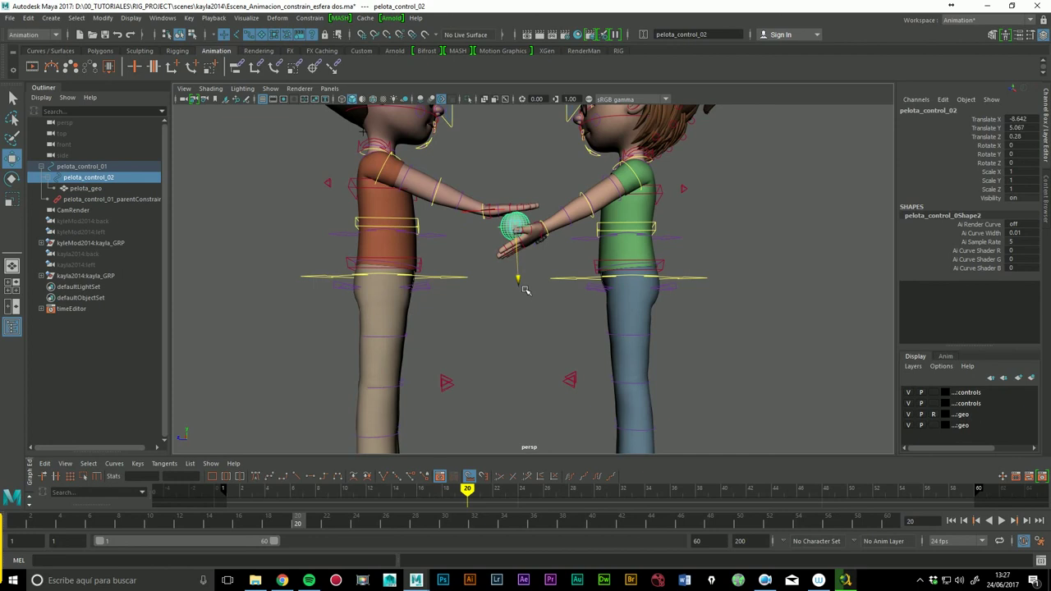
Step: At frame 1, lower pelota_control_02 back into the girl's hand
mouse_move(305, 524)
mouse_down()
mouse_move(410, 511)
mouse_move(27, 519)
mouse_up()
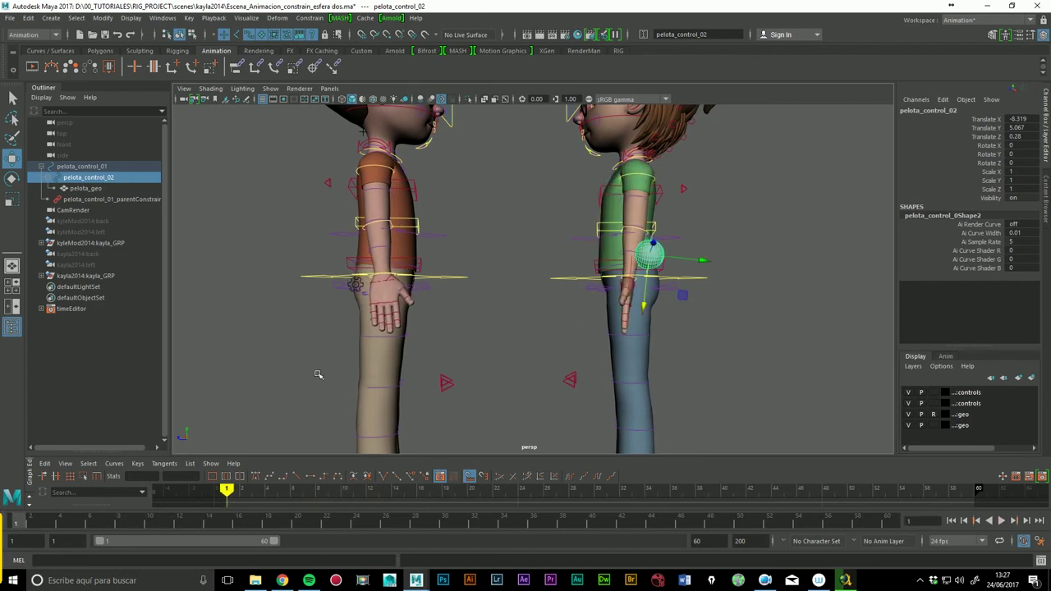
scroll(598, 304, down, 3)
scroll(580, 268, down, 3)
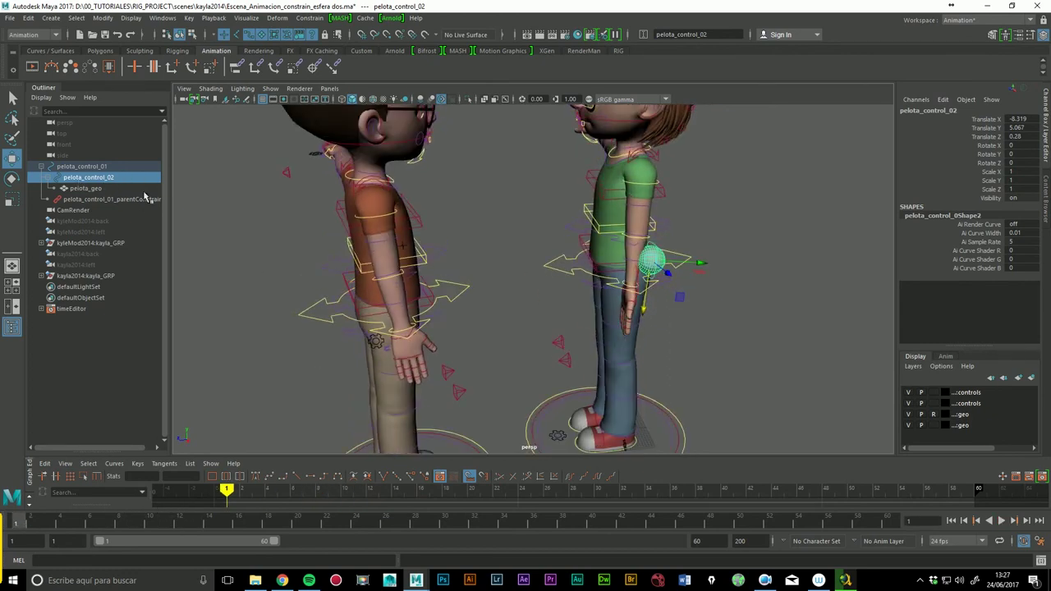
mouse_move(301, 523)
mouse_down()
mouse_move(310, 523)
mouse_move(59, 523)
mouse_move(520, 523)
mouse_move(7, 517)
mouse_up()
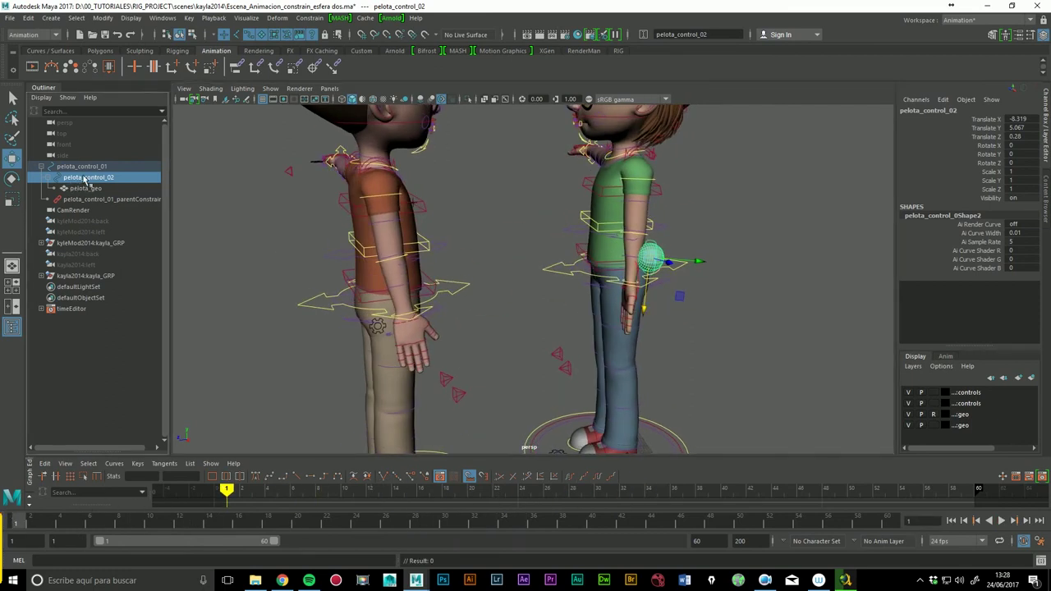
drag(699, 262, 638, 299)
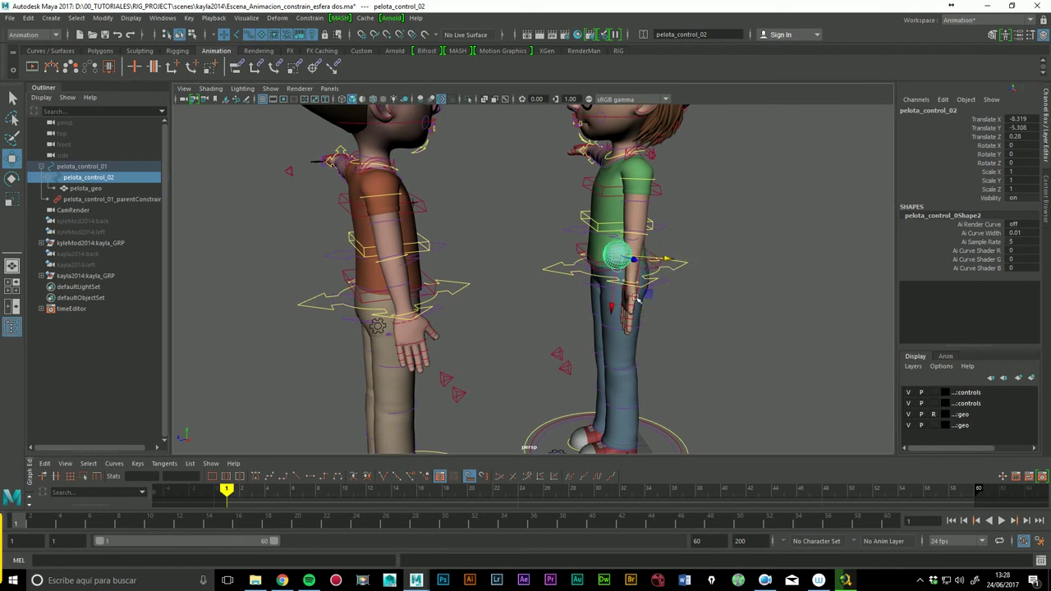
Step: Zero pelota_control_02's translate channels, move it onto the girl's hand, and key it
click(612, 326)
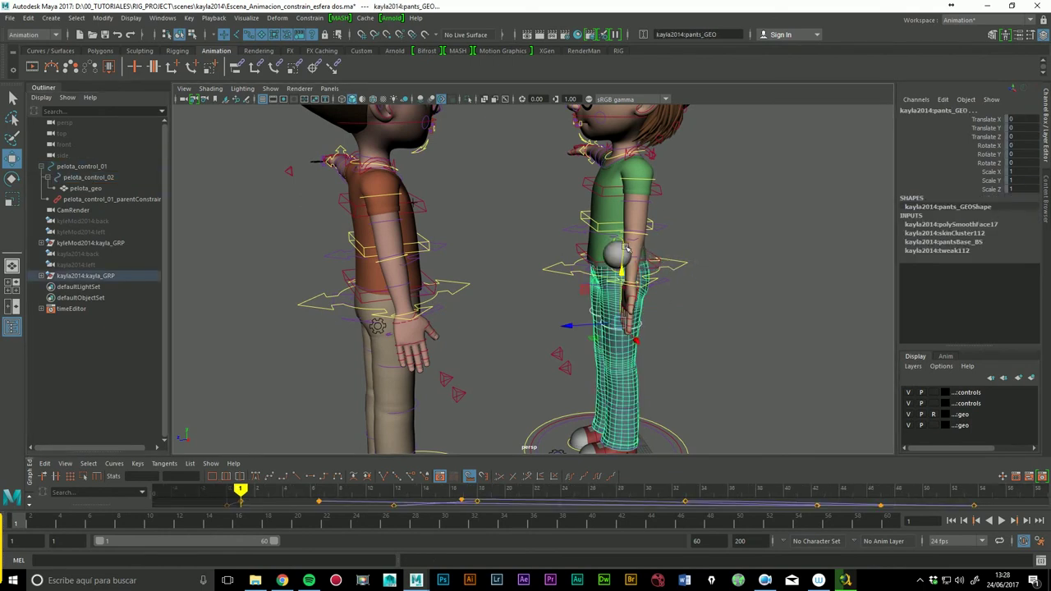
click(88, 177)
drag(1019, 119, 1019, 136)
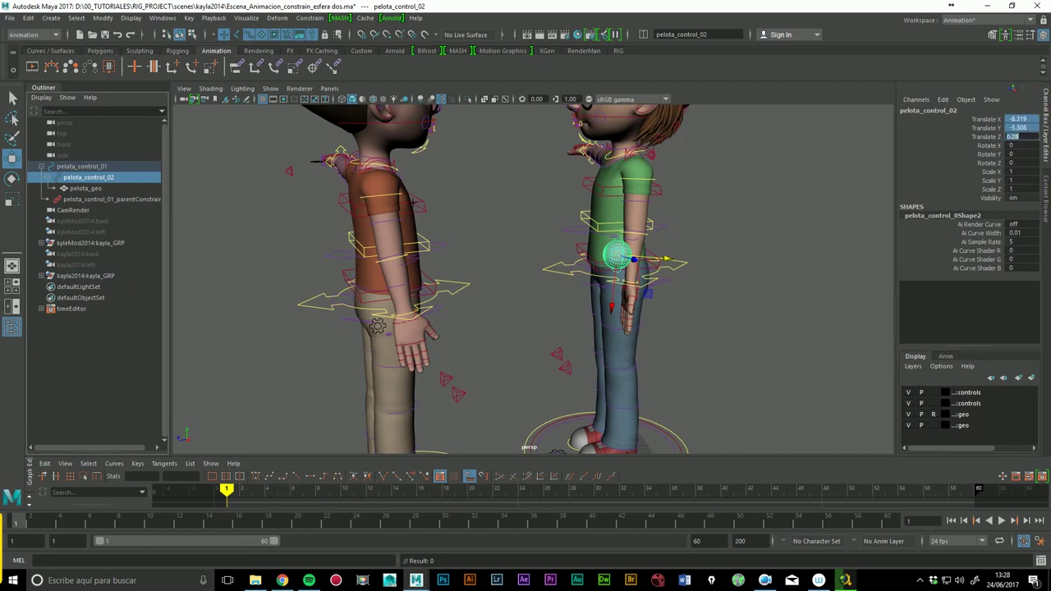
key(Return)
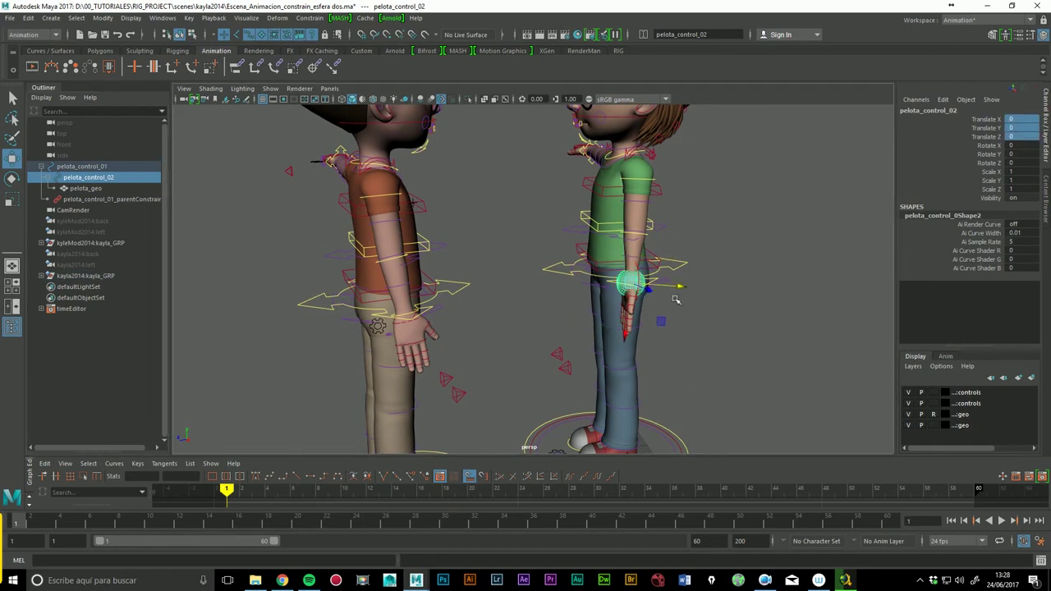
scroll(639, 308, up, 1)
scroll(641, 321, up, 2)
scroll(648, 345, up, 2)
middle_drag(647, 345, 666, 337)
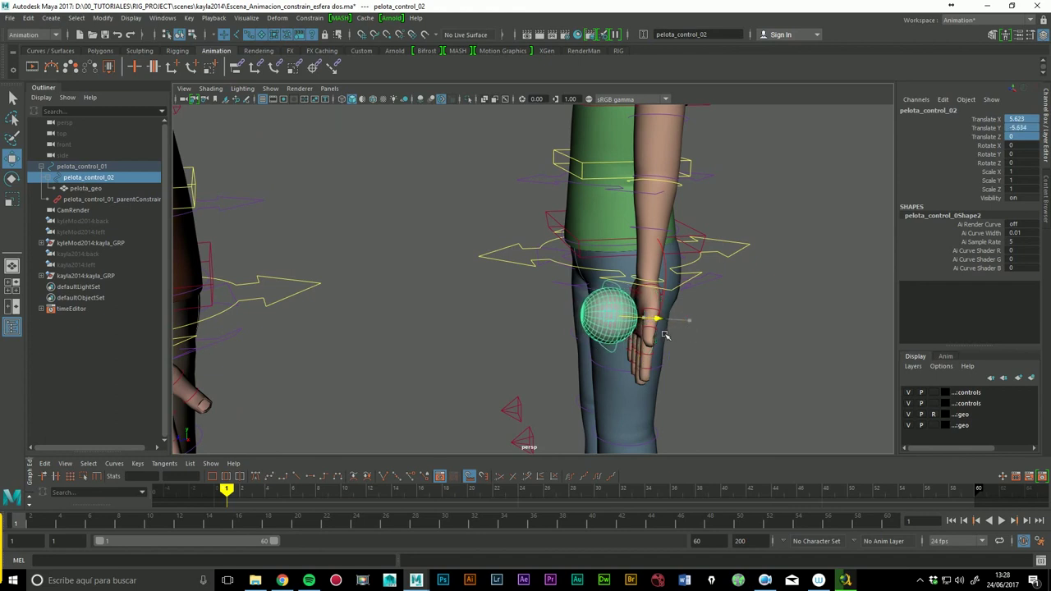
key(s)
Step: Key the ball offset at frame 19 so it stays in the girl's hand
alt+drag(702, 318, 370, 408)
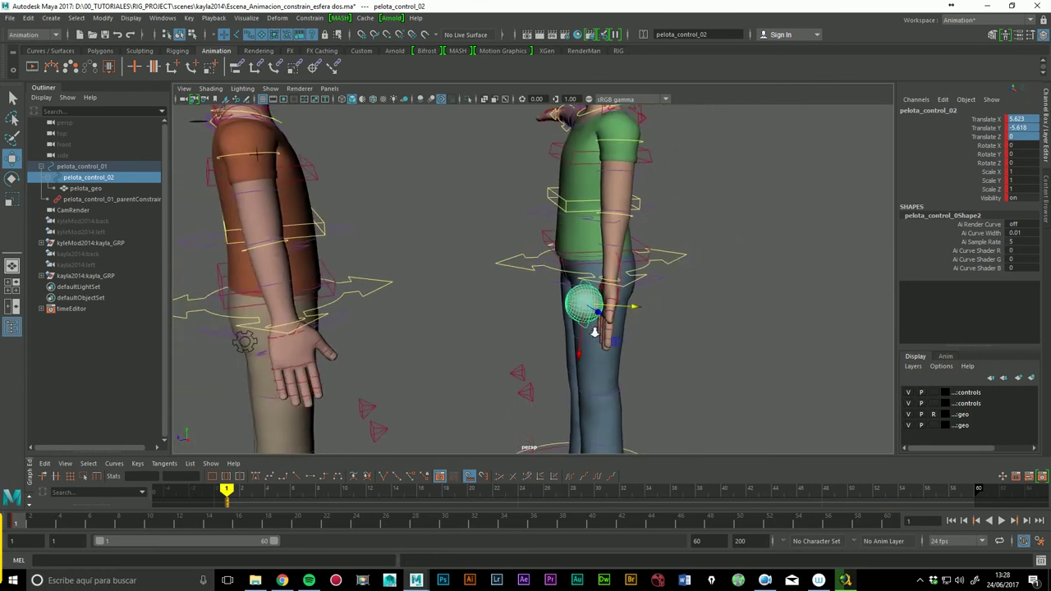
drag(93, 524, 310, 526)
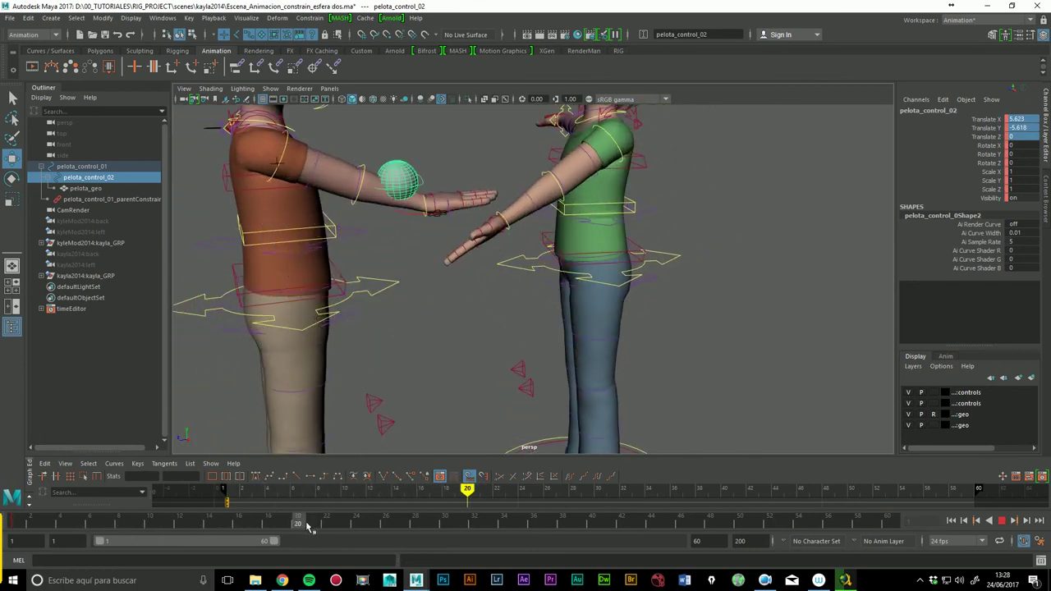
drag(297, 527, 299, 530)
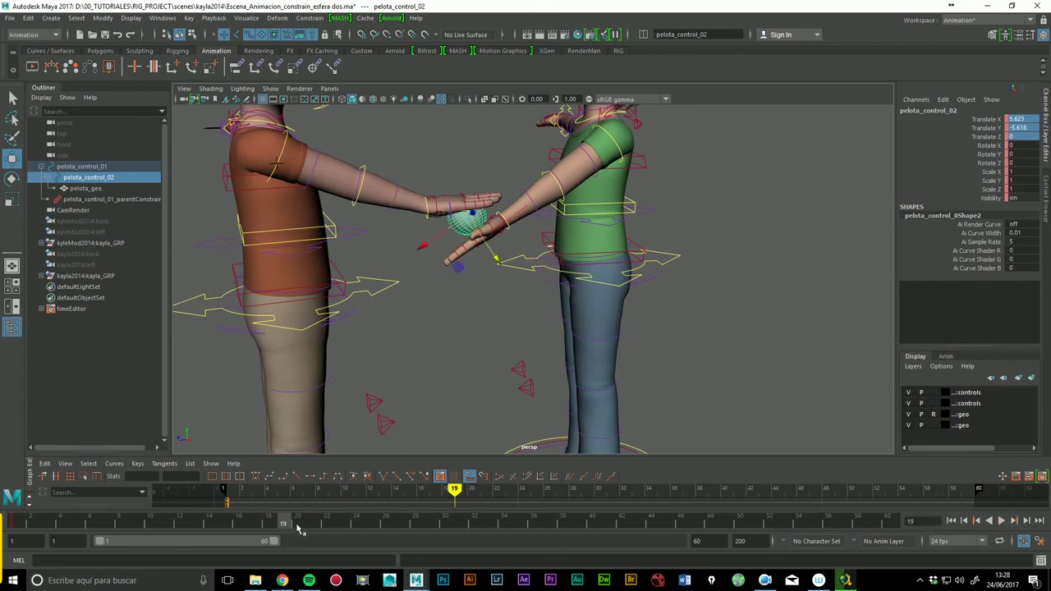
key(s)
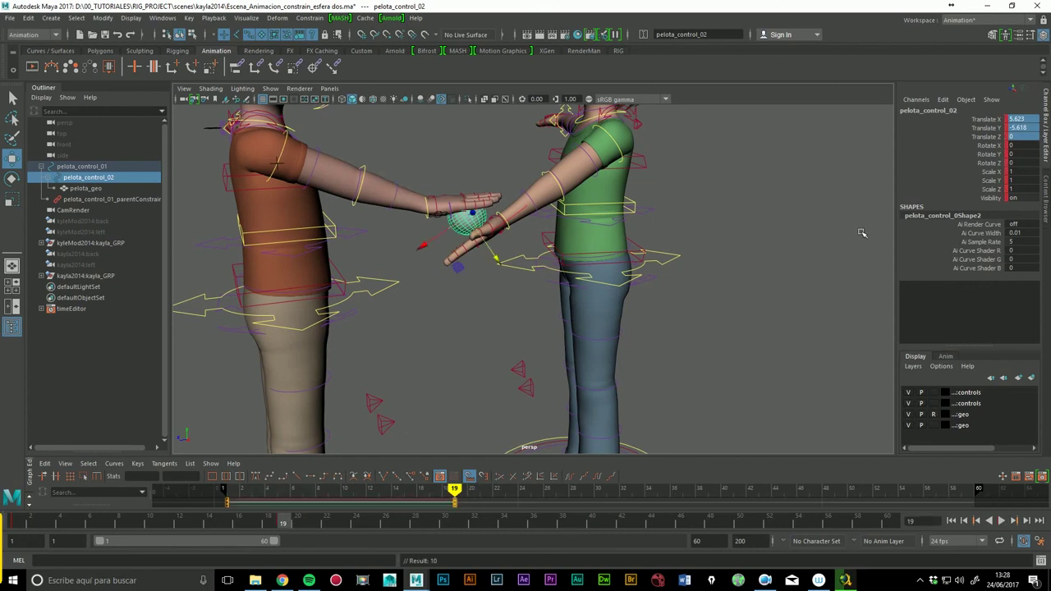
drag(115, 527, 284, 526)
Step: At frame 20, slide the ball toward the boy's hand, between both palms
drag(293, 527, 312, 523)
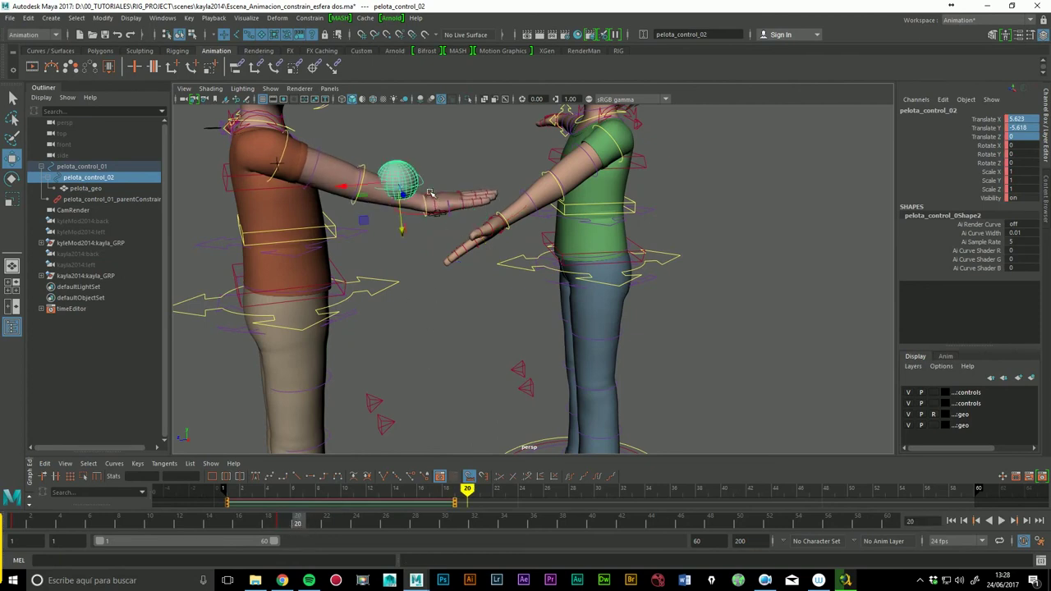
drag(343, 185, 421, 191)
mouse_move(468, 216)
mouse_down()
mouse_move(473, 267)
mouse_move(528, 175)
mouse_up()
alt+right_drag(528, 175, 575, 213)
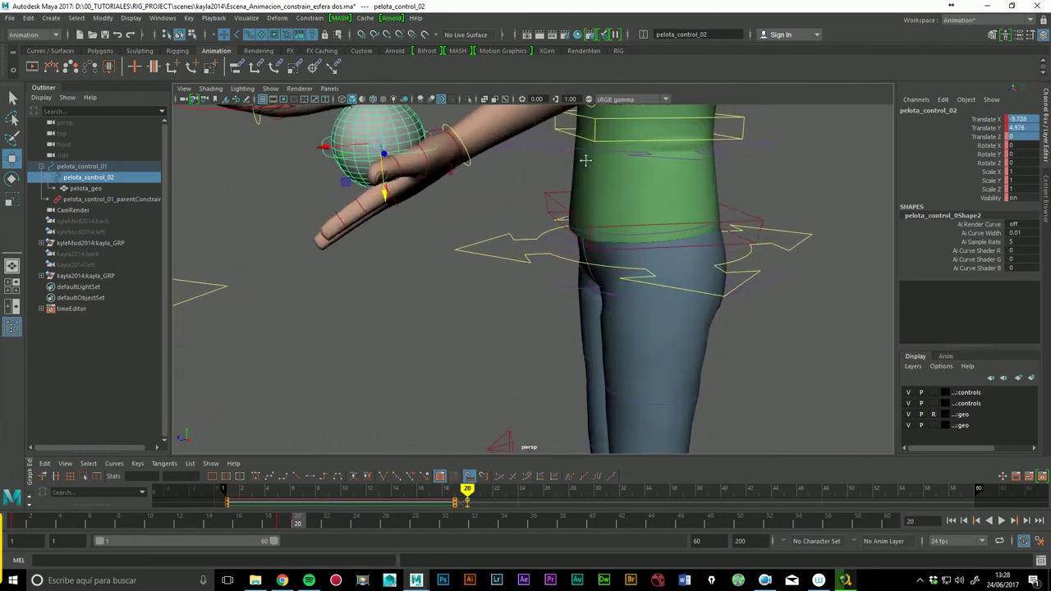
alt+middle_drag(575, 214, 558, 250)
mouse_move(429, 269)
mouse_down()
mouse_move(393, 272)
mouse_move(566, 280)
mouse_move(544, 296)
mouse_up()
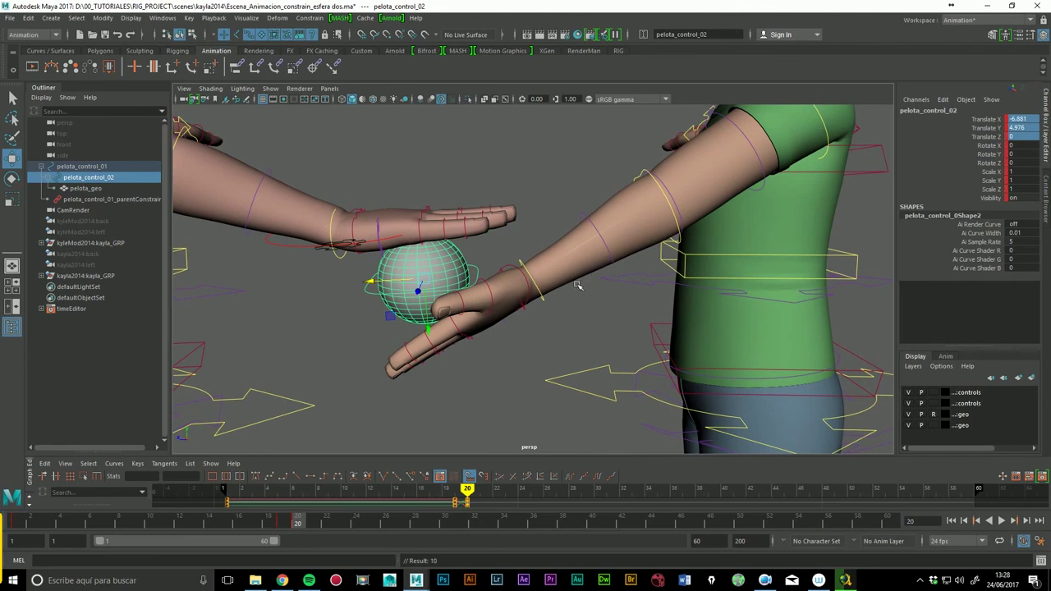
key(alt+comma)
key(alt+period)
mouse_move(387, 290)
mouse_down()
mouse_move(400, 285)
mouse_move(353, 263)
mouse_move(451, 244)
mouse_up()
Step: With the Rotate tool active, compare the ball's placement between frames 19 and 20
key(e)
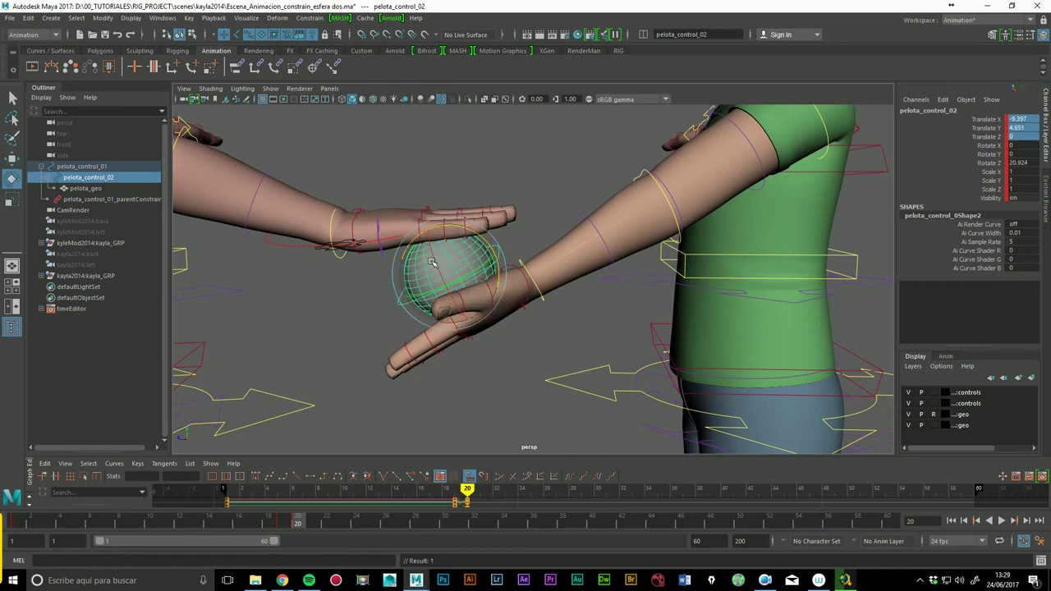
key(alt+comma)
key(alt+period)
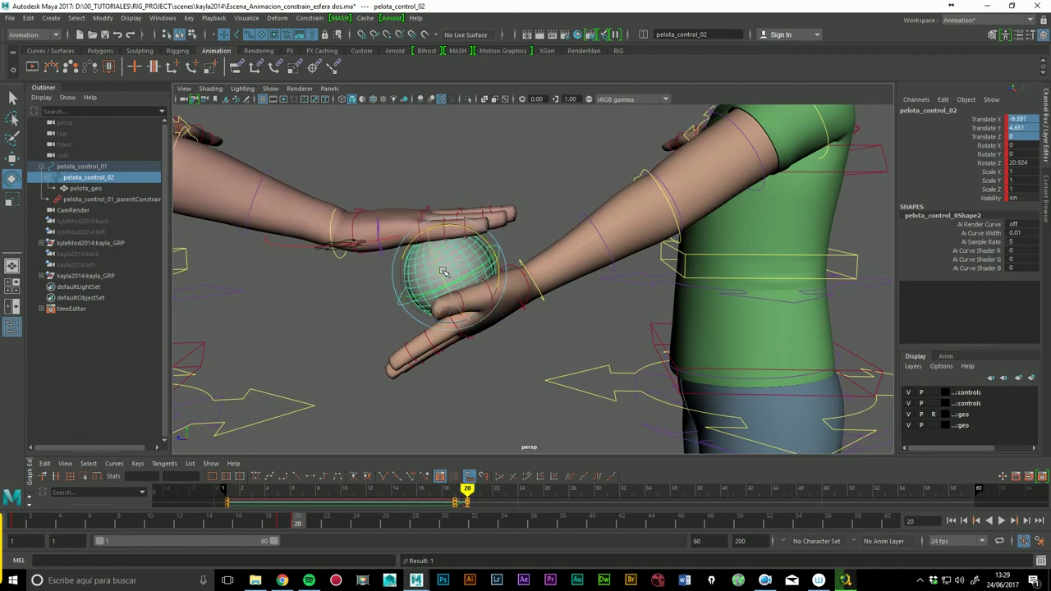
key(alt+comma)
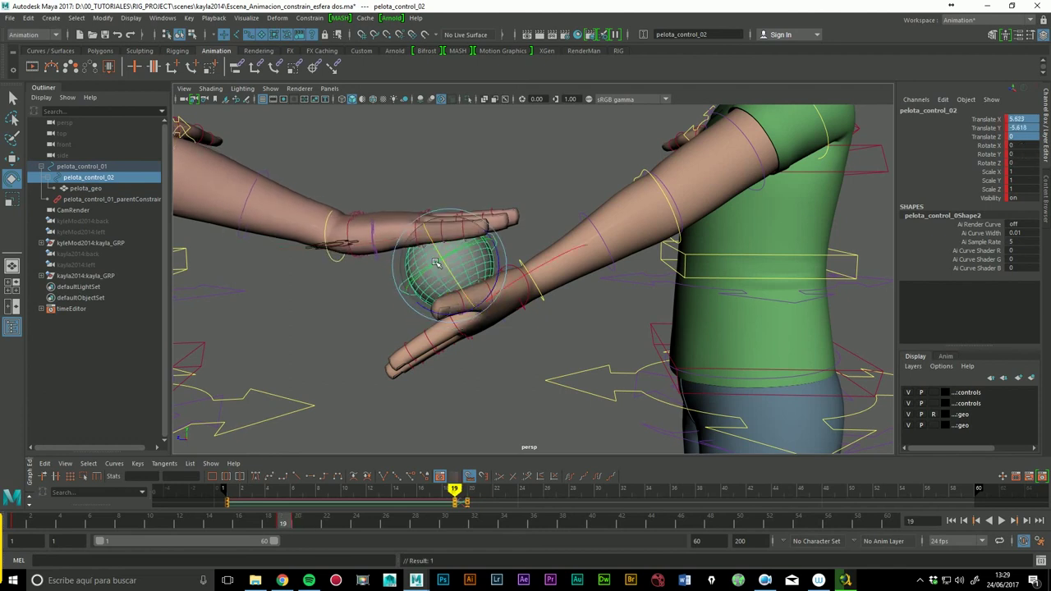
alt+drag(440, 265, 427, 304)
key(alt+shift+v)
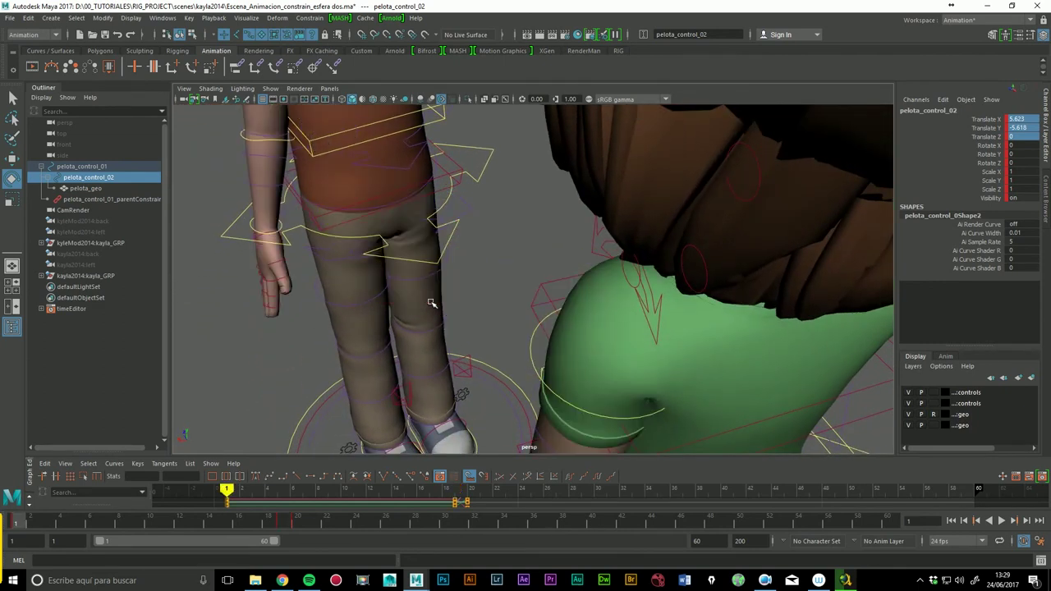
key(period)
key(period)
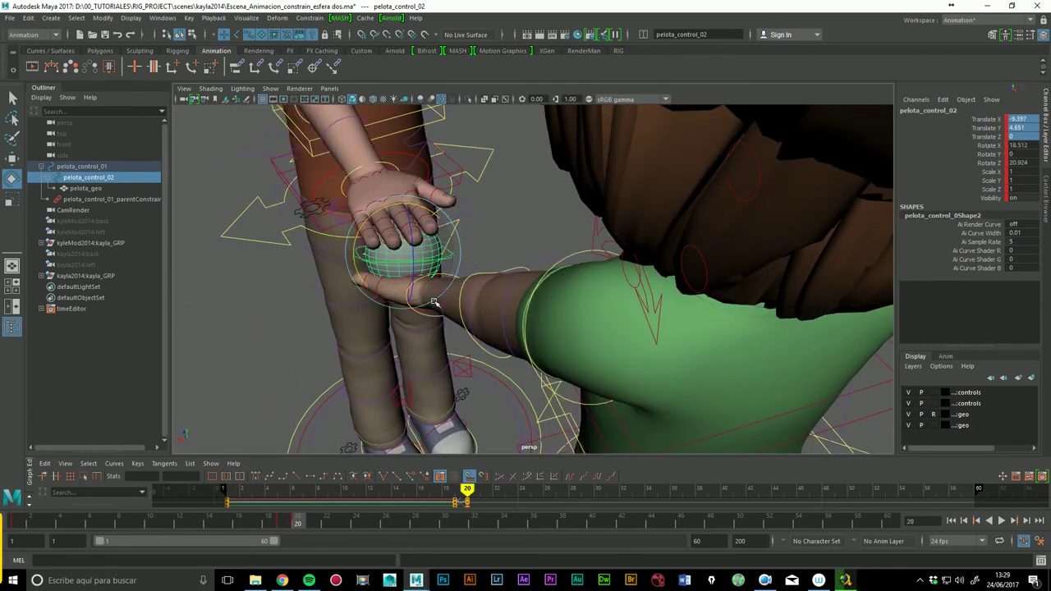
key(comma)
key(period)
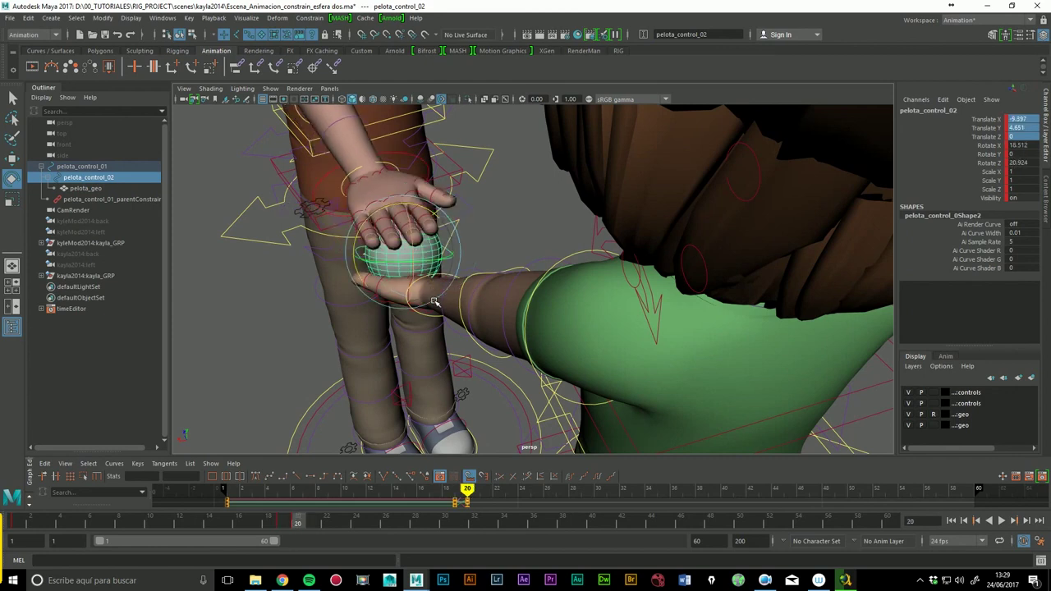
key(comma)
key(comma)
key(period)
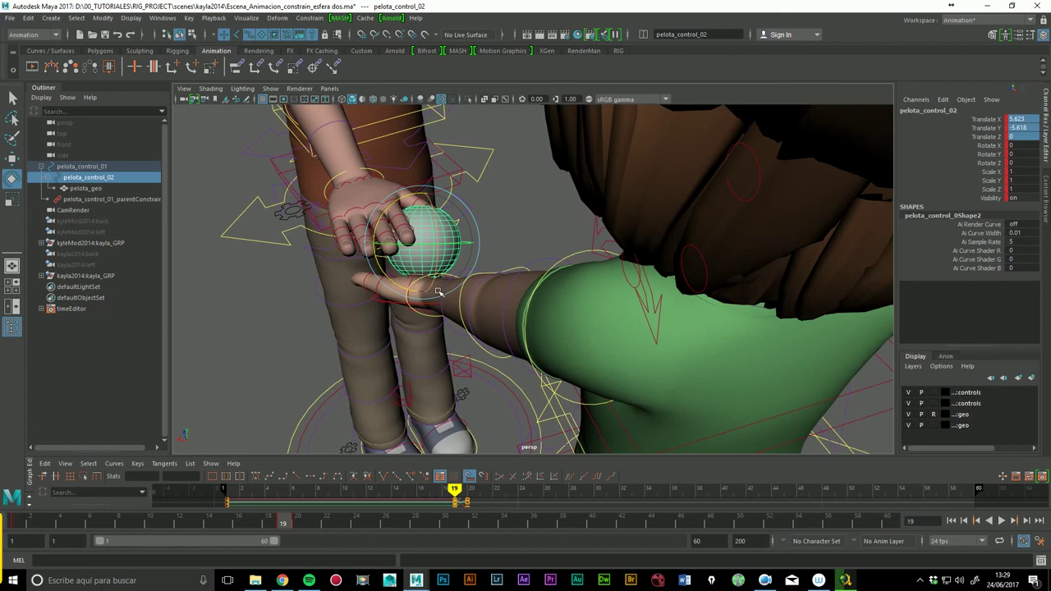
key(period)
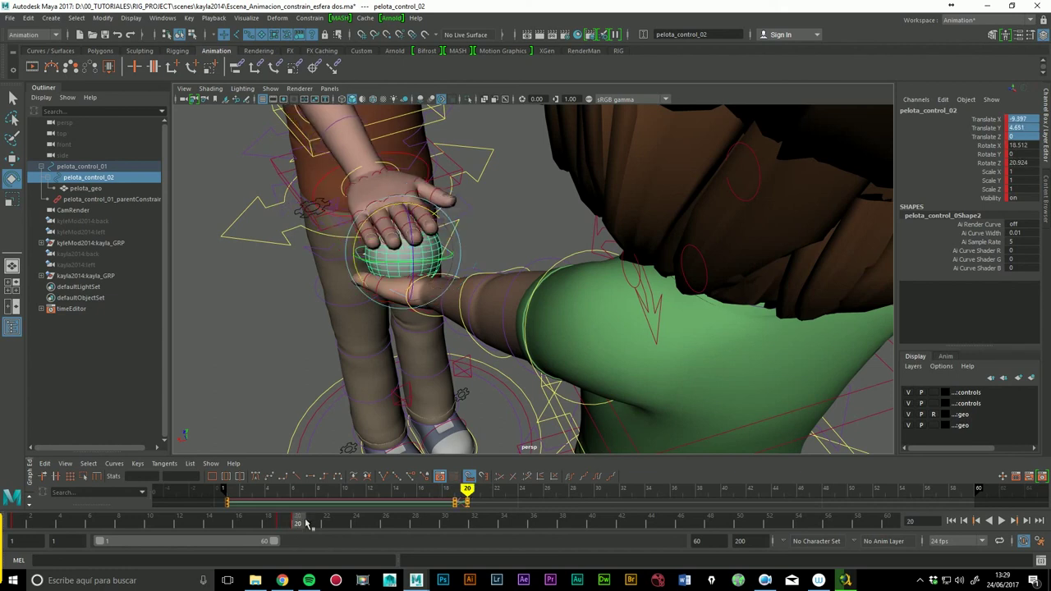
drag(307, 524, 301, 532)
Step: Move the ball up between the hands to Translate -9.544/4.512/-2.719 and key it at frame 20
key(w)
drag(338, 256, 370, 253)
mouse_move(300, 526)
mouse_down()
mouse_move(282, 523)
mouse_move(298, 522)
mouse_up()
drag(427, 300, 427, 312)
key(shift+w)
Step: Play back the handoff and compare frames 19 and 20, ending on frame 20
key(alt+v)
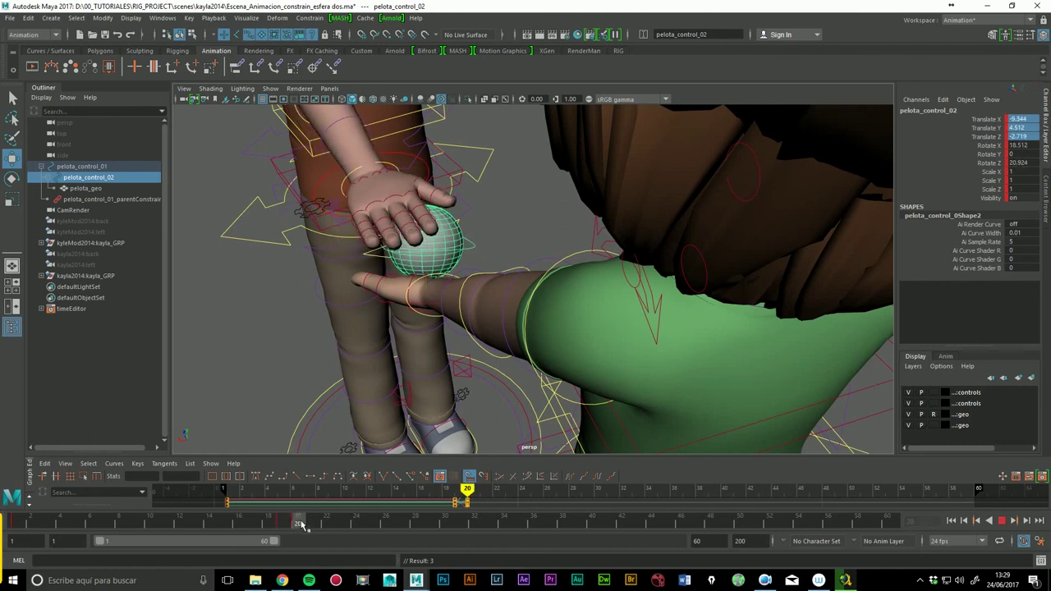
drag(304, 525, 295, 526)
key(alt+v)
mouse_move(405, 403)
alt+mouse_down()
mouse_move(592, 293)
mouse_move(597, 309)
alt+mouse_up()
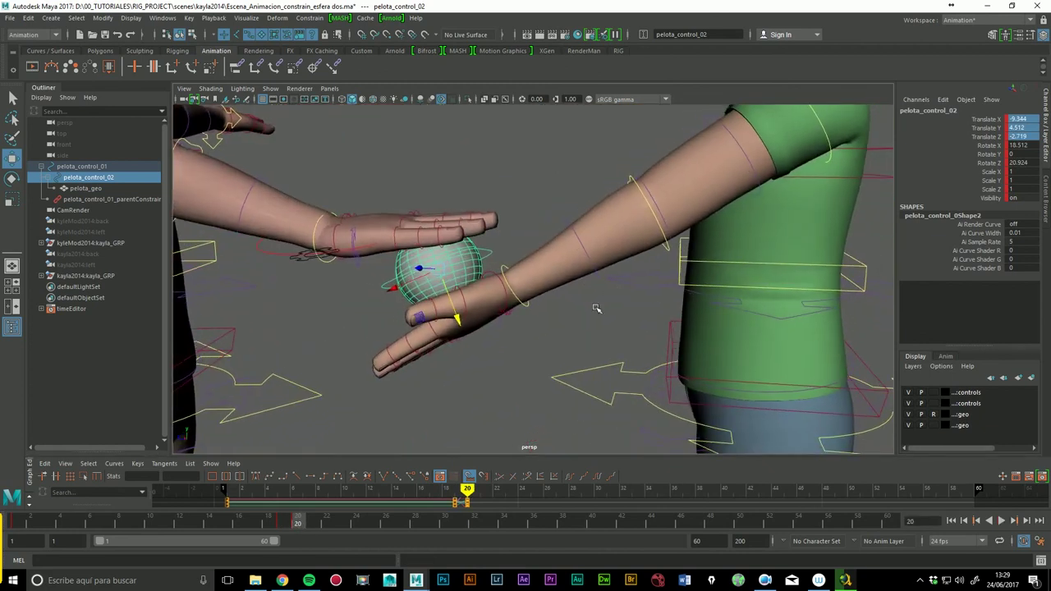
drag(300, 528, 287, 528)
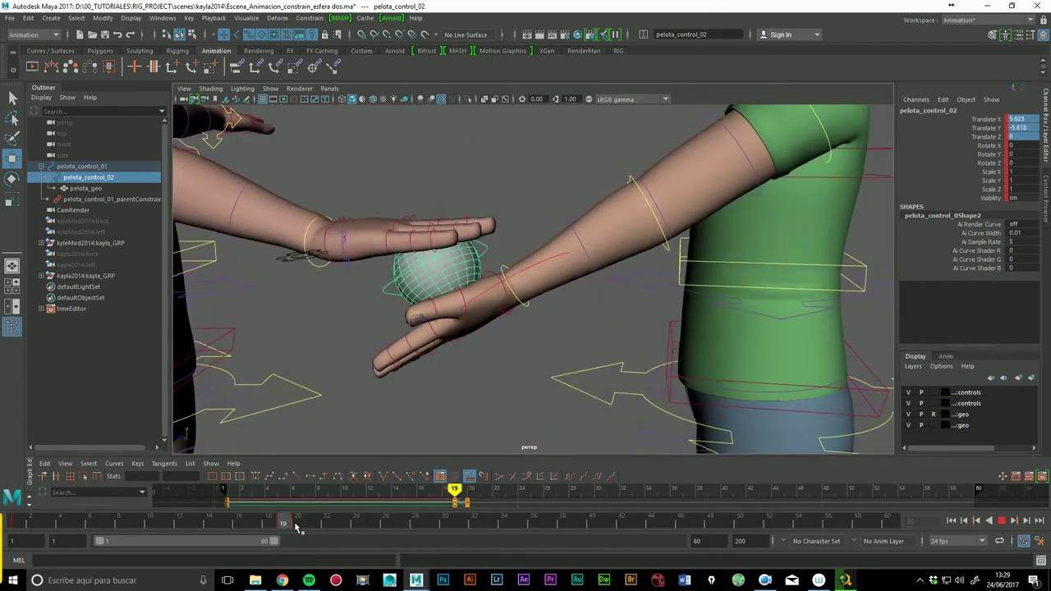
drag(297, 528, 306, 529)
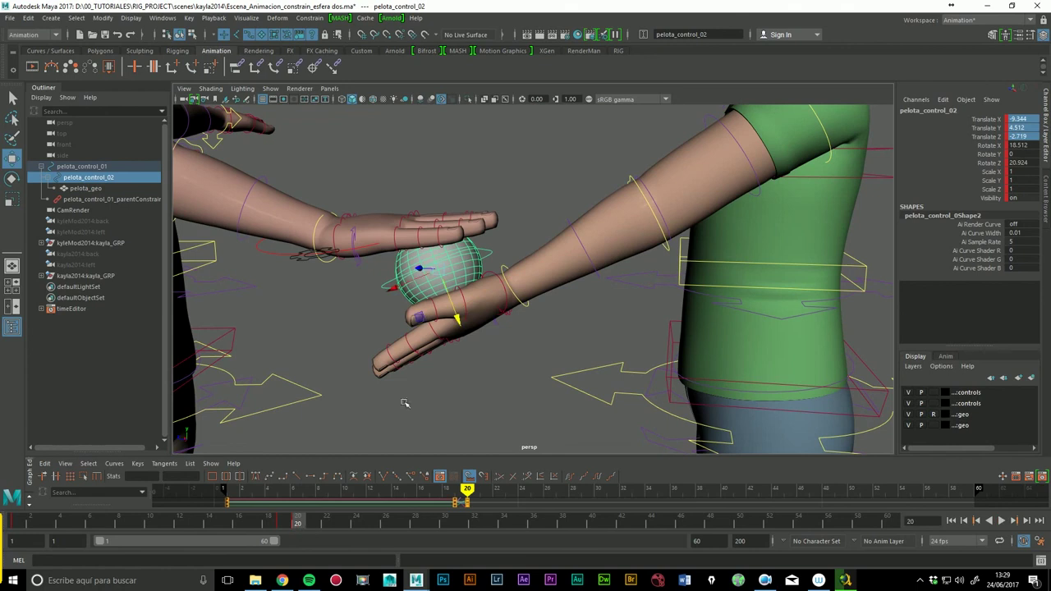
Step: Reselect the ball's offset control and rotate it slightly further around X
click(373, 287)
click(429, 299)
key(e)
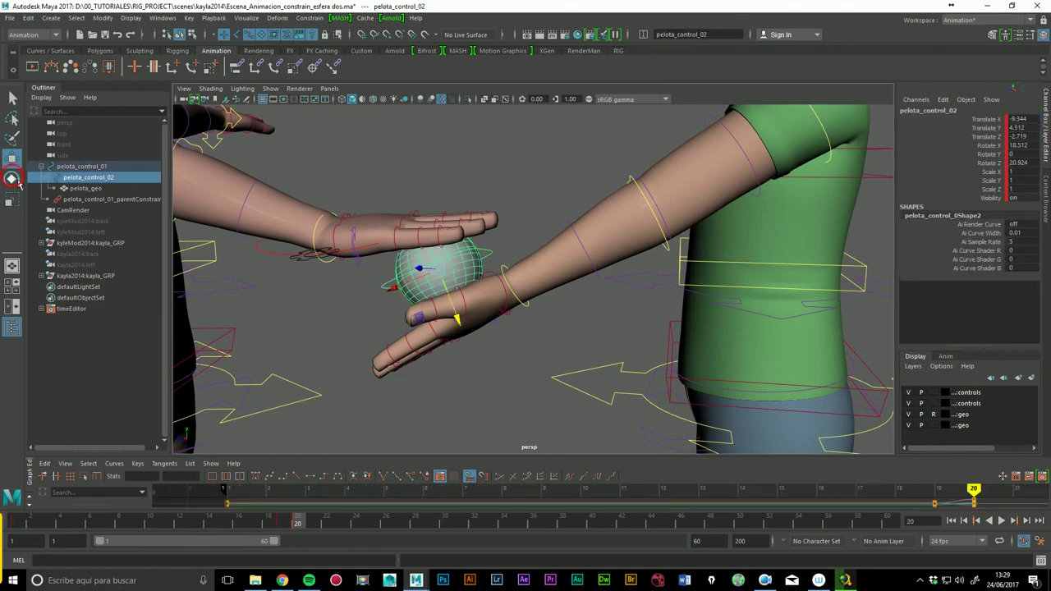
drag(441, 279, 434, 276)
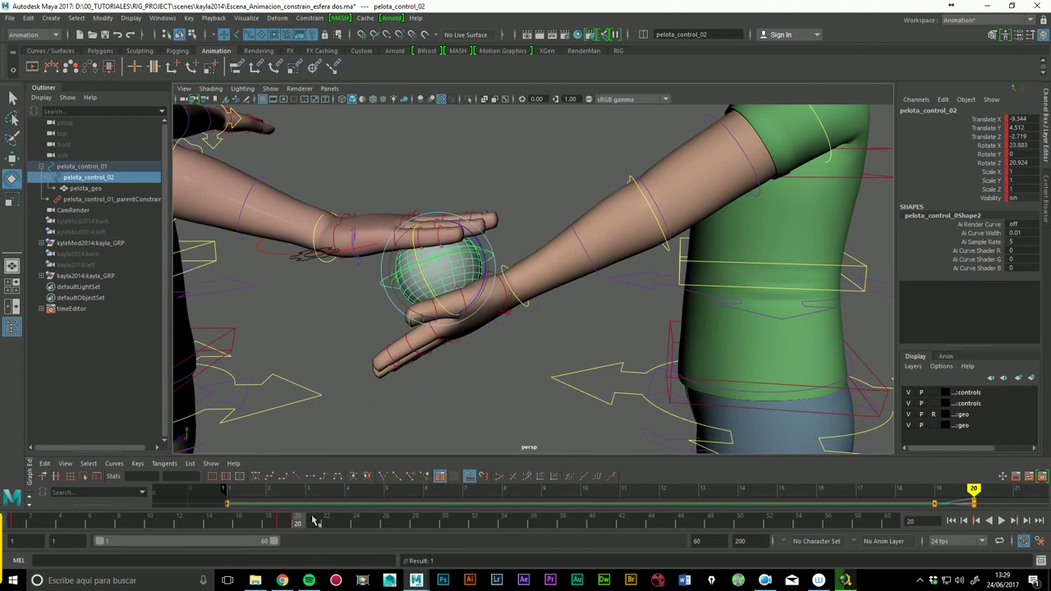
Step: Play and stop the animation, then zoom the view out
key(alt+v)
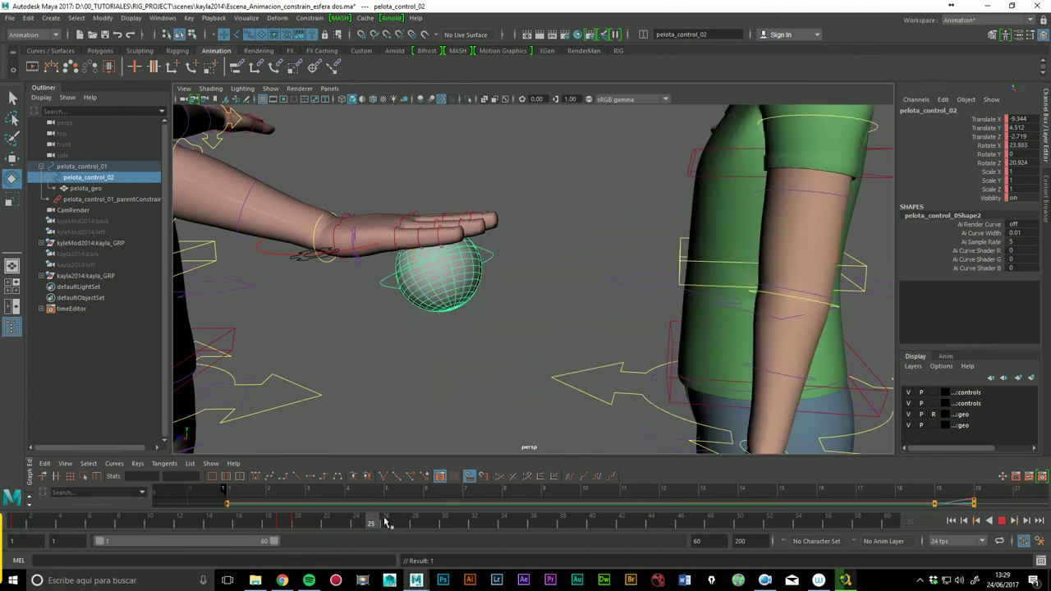
key(alt+v)
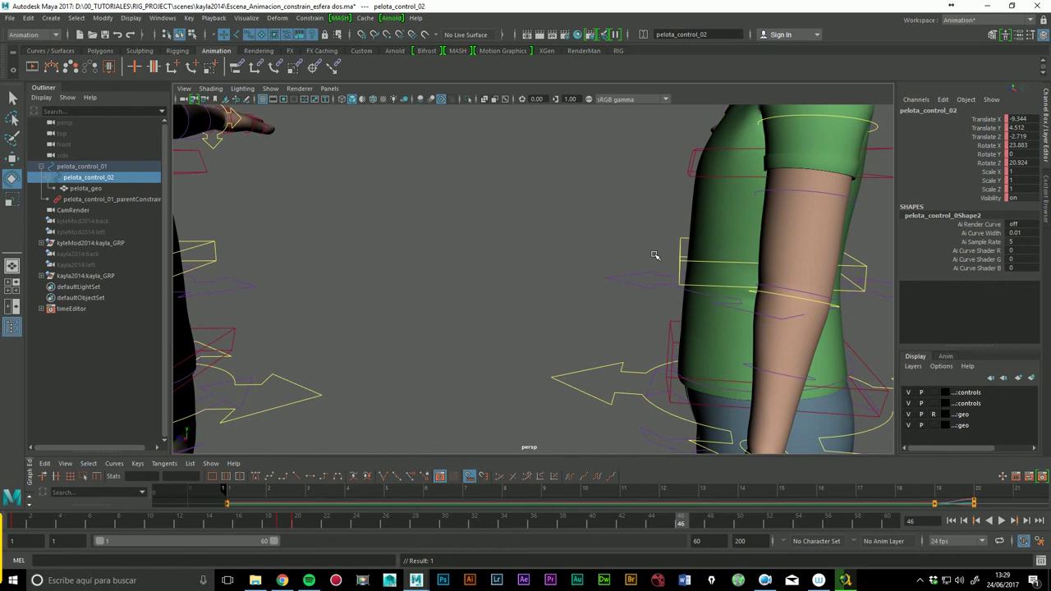
scroll(500, 305, down, 3)
scroll(542, 284, down, 3)
scroll(554, 349, down, 2)
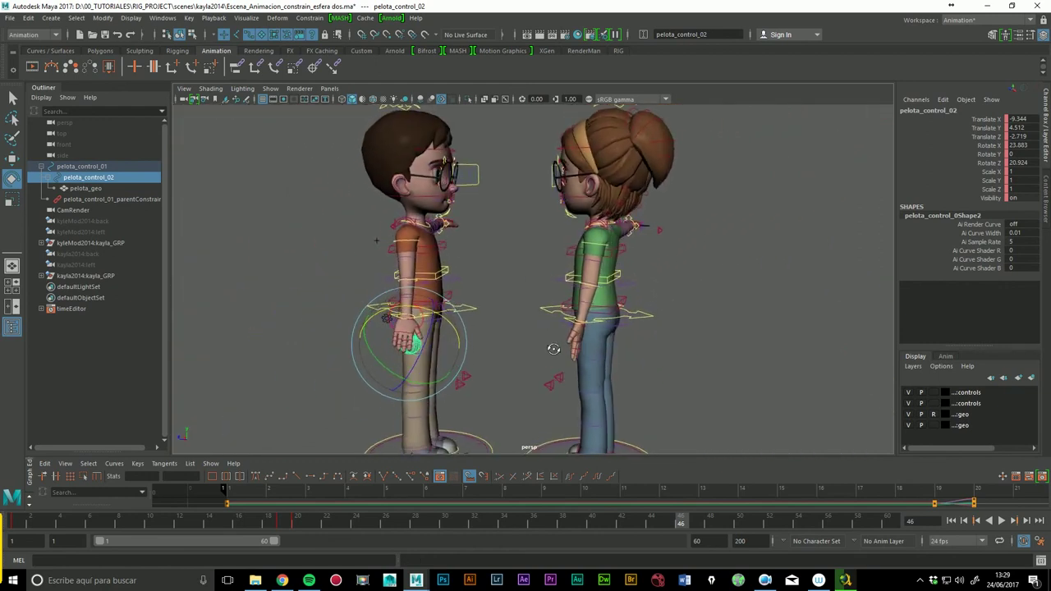
scroll(554, 349, down, 2)
scroll(591, 378, down, 2)
scroll(635, 411, down, 2)
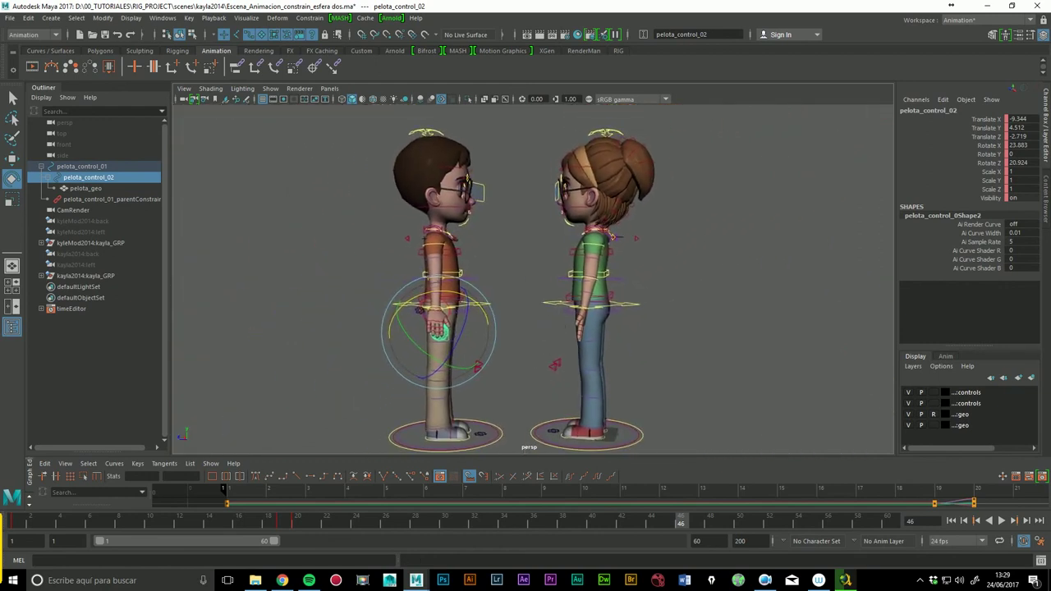
Step: Replay from the first frame, stop at frame 26, and return to frame 20 zoomed on the hands
click(952, 520)
click(805, 413)
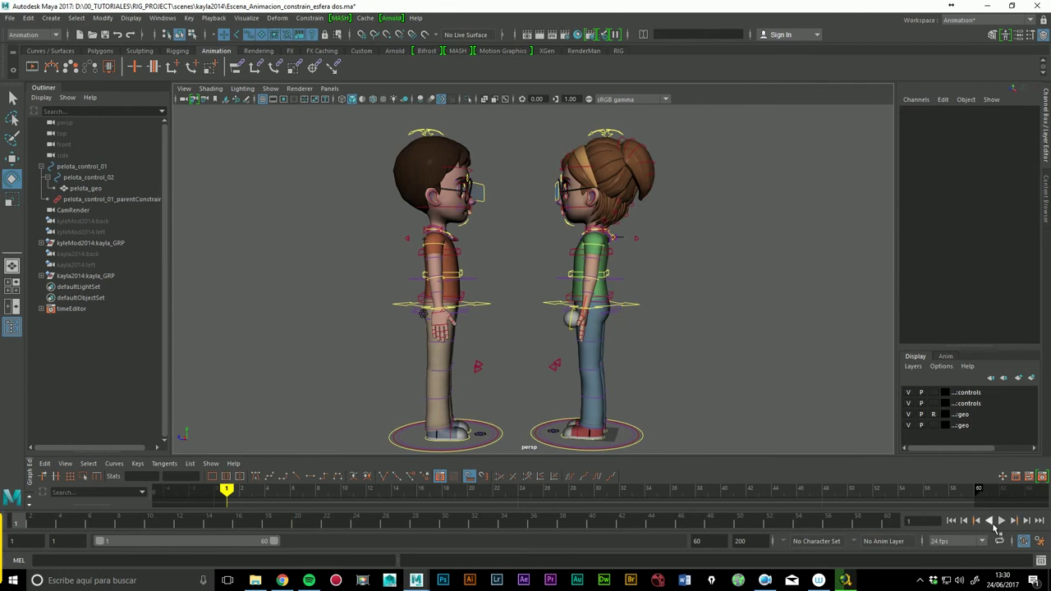
click(1002, 520)
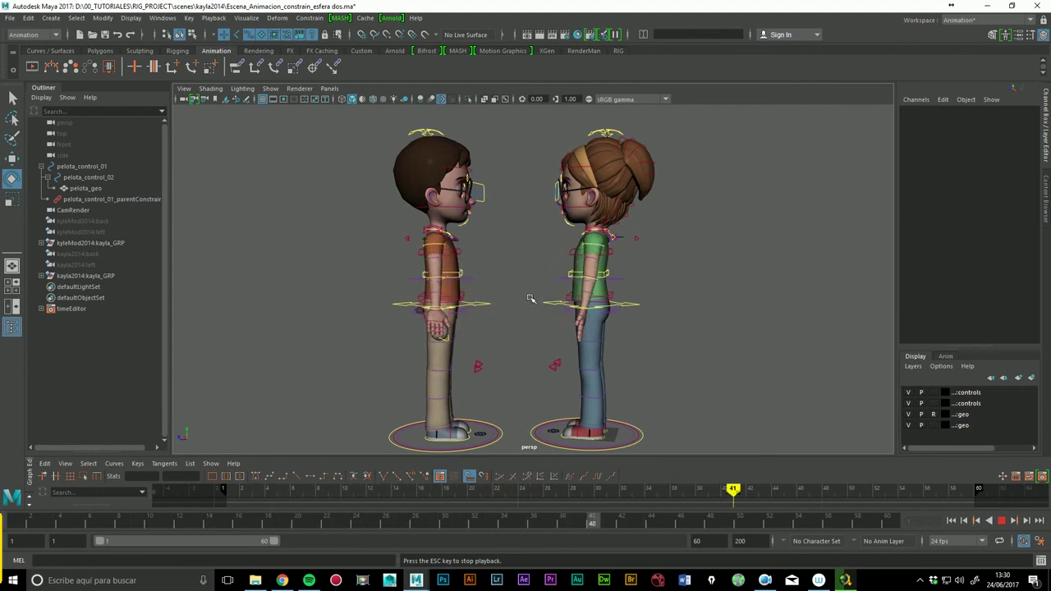
click(1001, 521)
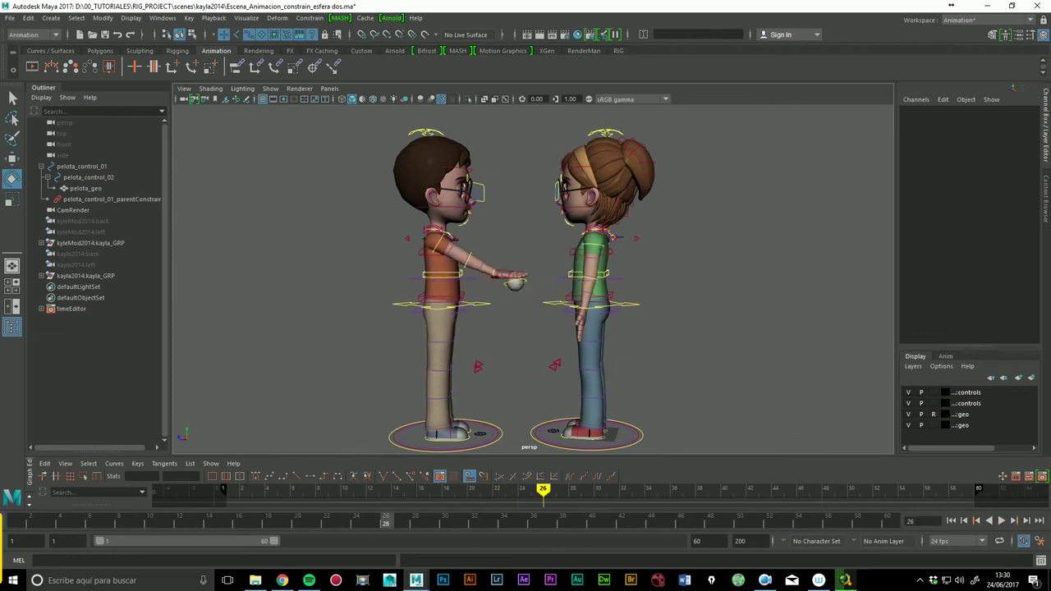
drag(391, 523, 299, 524)
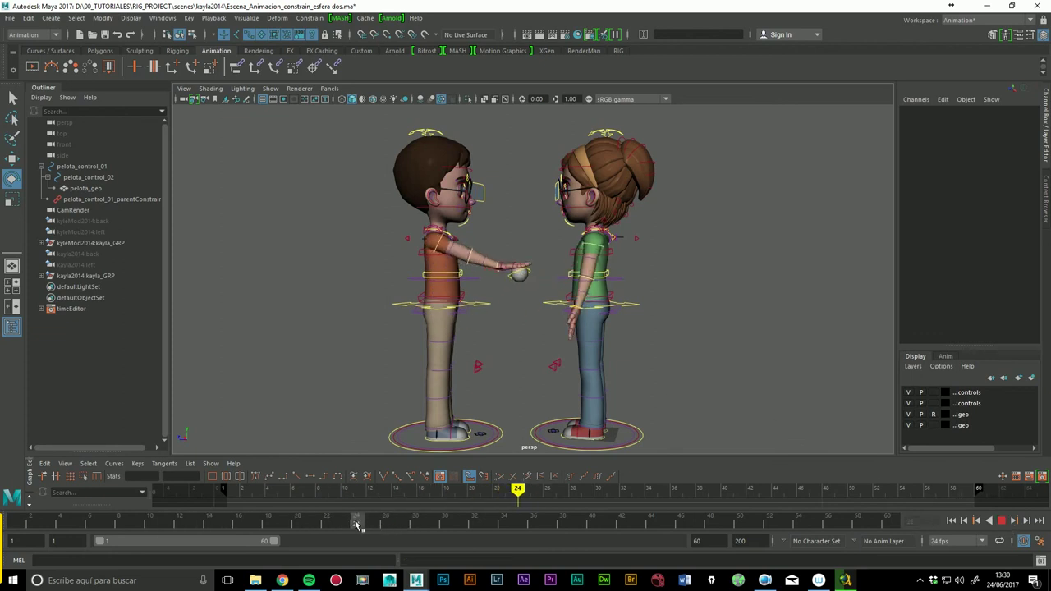
scroll(553, 400, up, 2)
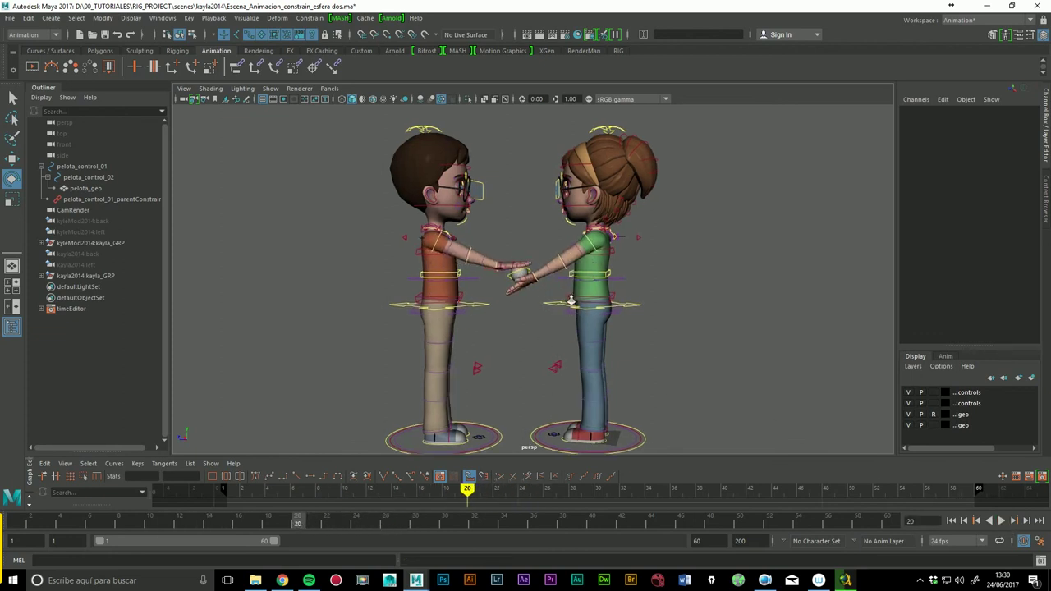
scroll(555, 367, up, 4)
scroll(562, 328, up, 3)
scroll(562, 320, up, 3)
alt+drag(562, 320, 466, 277)
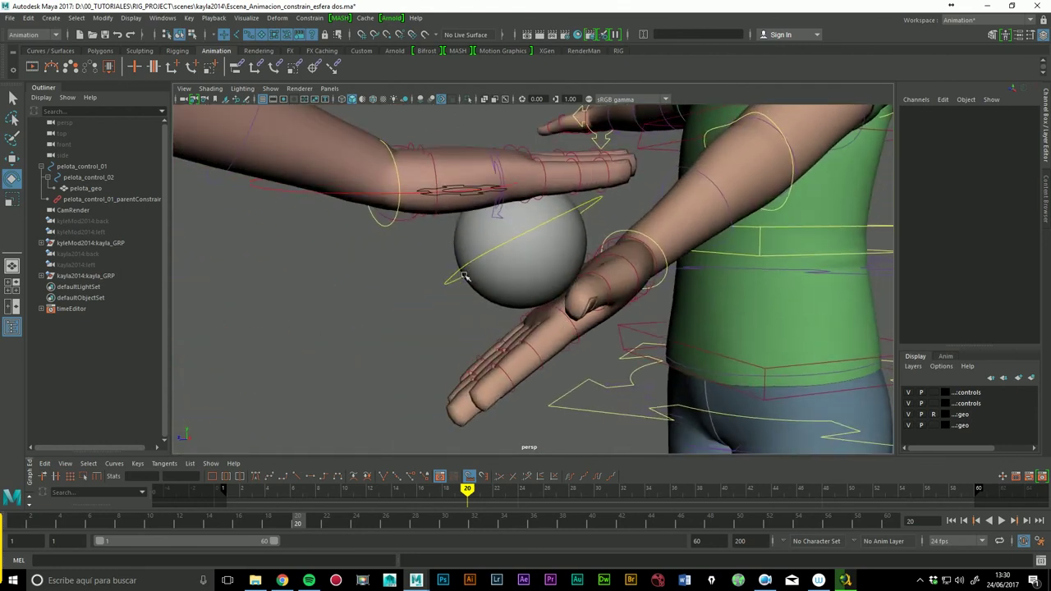
click(460, 283)
mouse_move(298, 525)
mouse_down()
mouse_move(262, 525)
mouse_move(316, 523)
mouse_up()
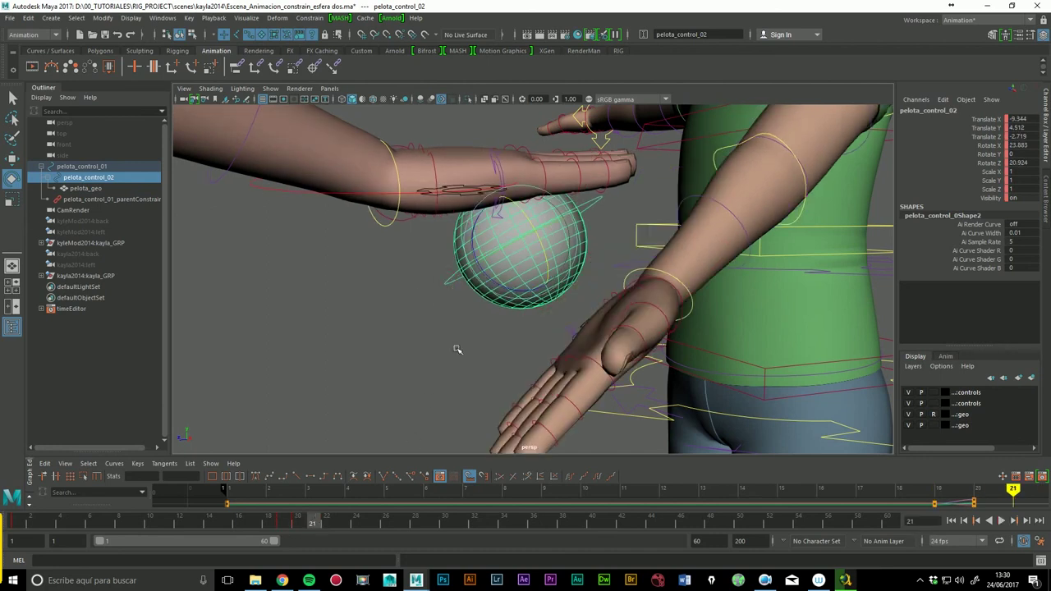
key(w)
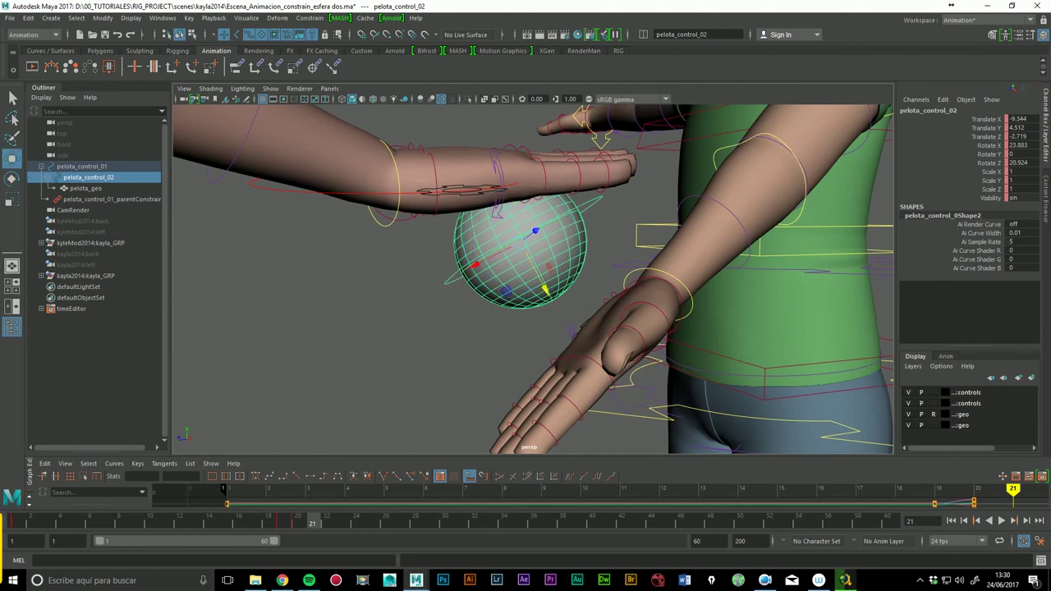
mouse_move(308, 527)
mouse_down()
mouse_move(107, 520)
mouse_move(367, 533)
mouse_move(289, 532)
mouse_move(301, 531)
mouse_up()
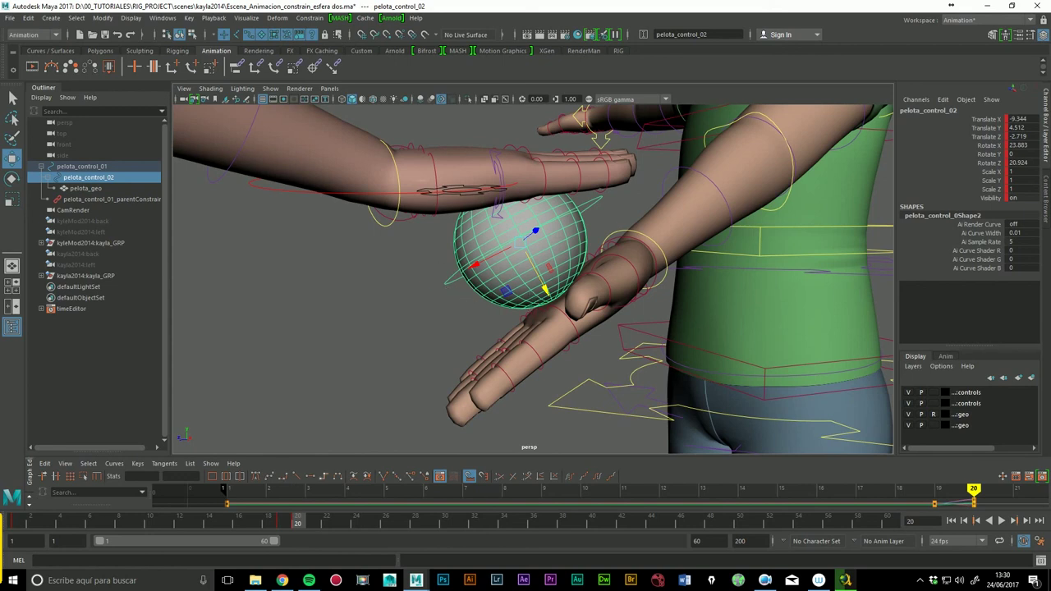
click(284, 525)
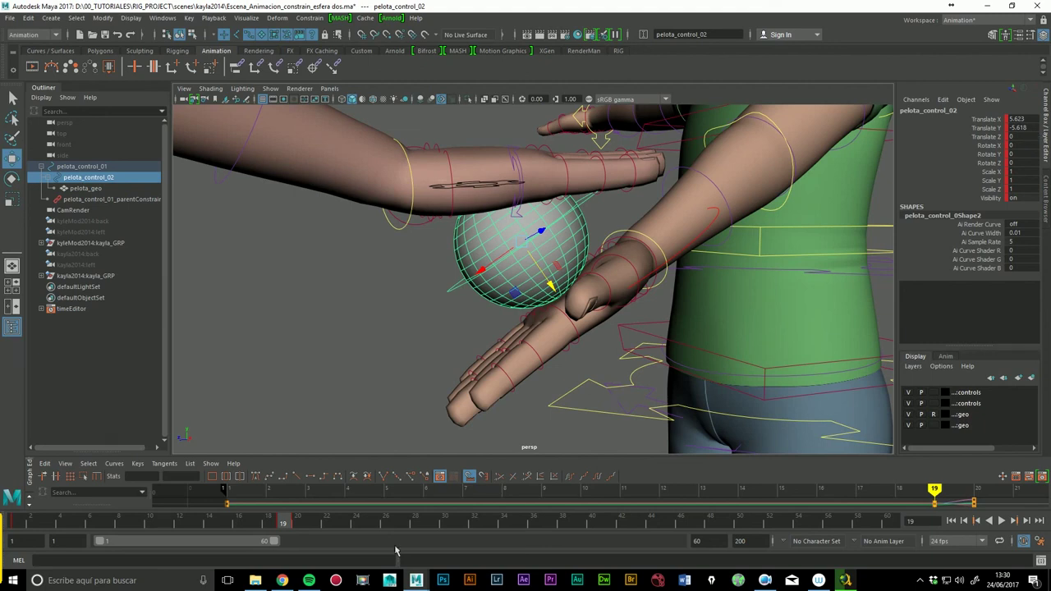
mouse_move(297, 526)
mouse_down()
mouse_move(284, 526)
mouse_move(302, 528)
mouse_up()
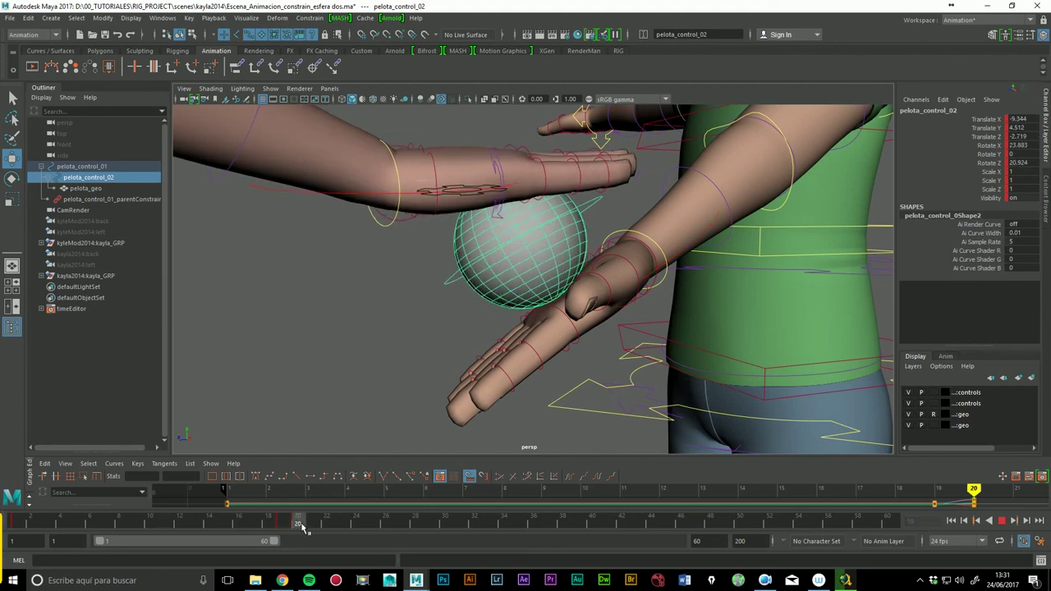
click(1028, 148)
Step: Try Rotate X 0 on the ball, undo it, and return to frame 20
text(0)
key(Return)
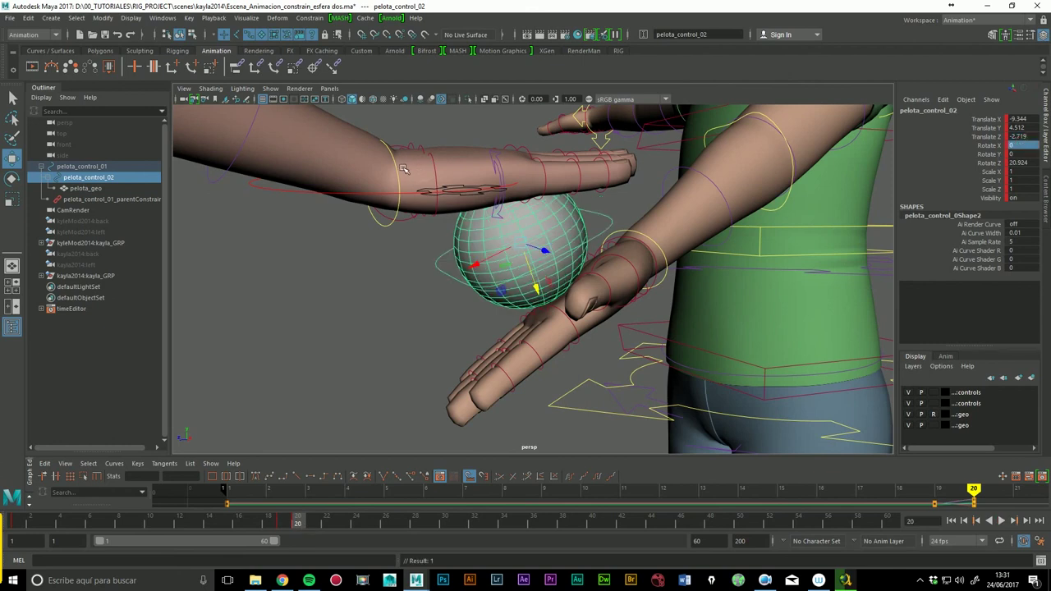
key(ctrl+z)
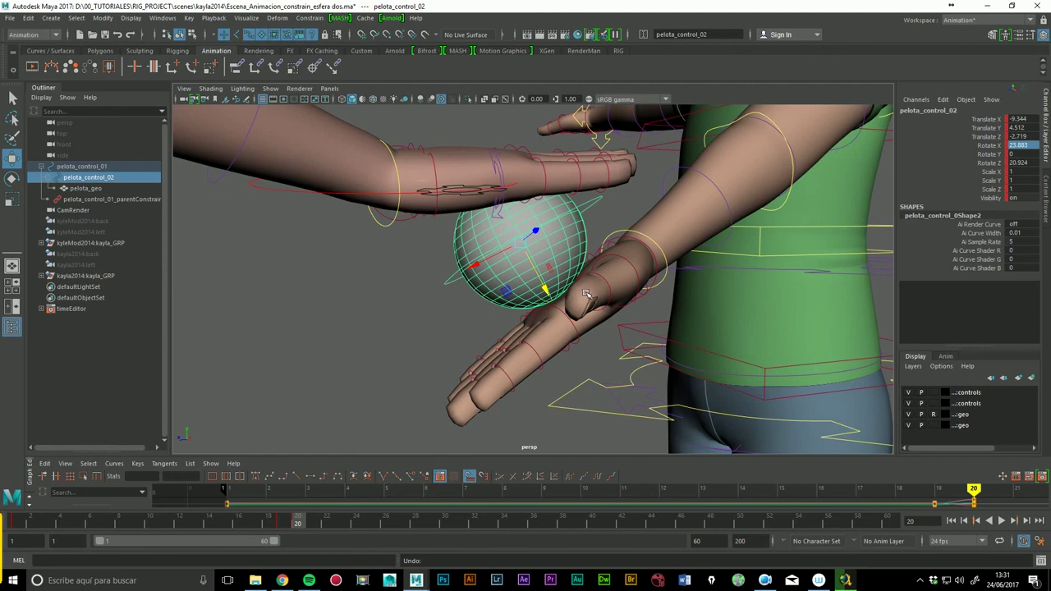
drag(300, 523, 290, 530)
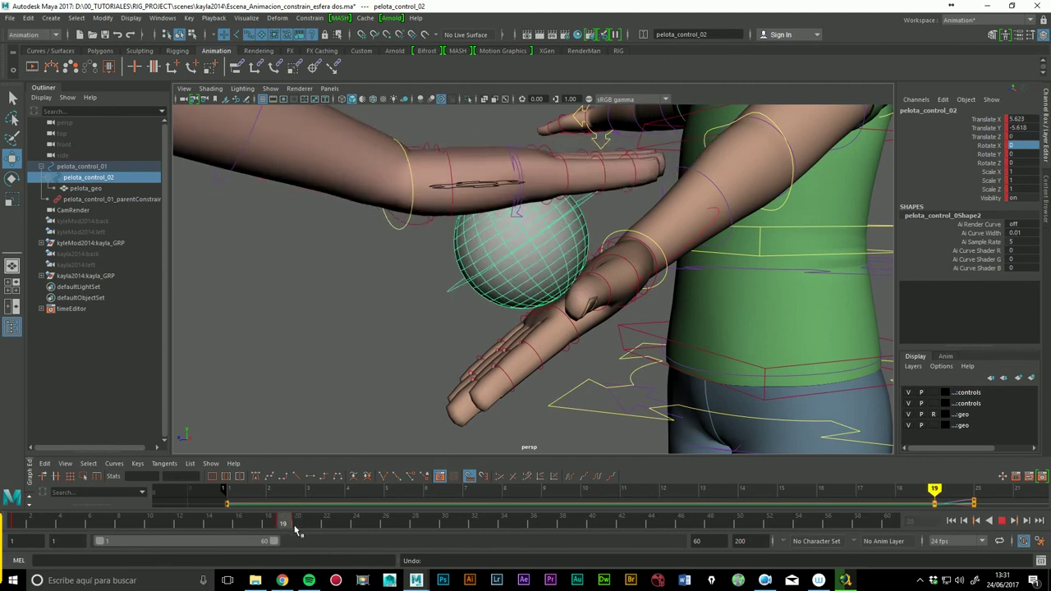
click(298, 531)
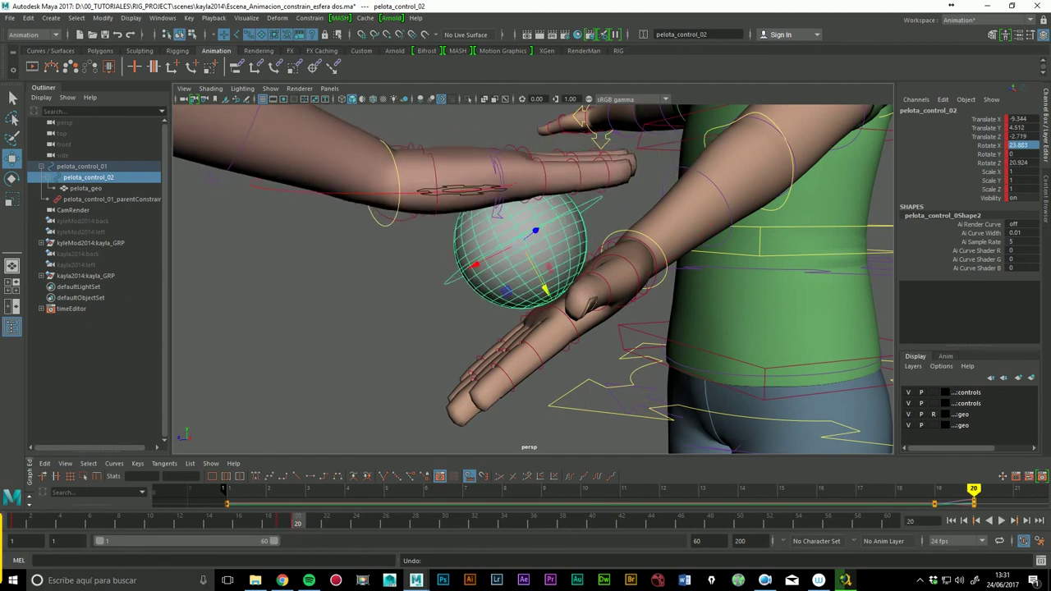
Step: Rotate pelota_control_02 at frame 20 to a 50.182/2.084/21.847 tilt between the hands
click(12, 178)
drag(499, 244, 460, 295)
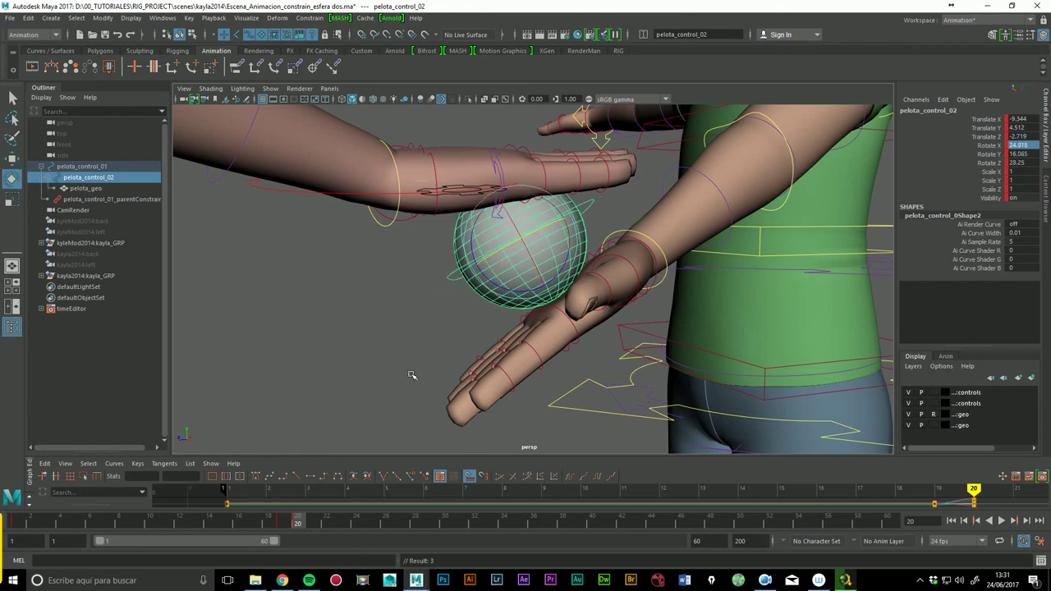
mouse_move(298, 531)
mouse_down()
mouse_move(281, 529)
mouse_move(298, 529)
mouse_up()
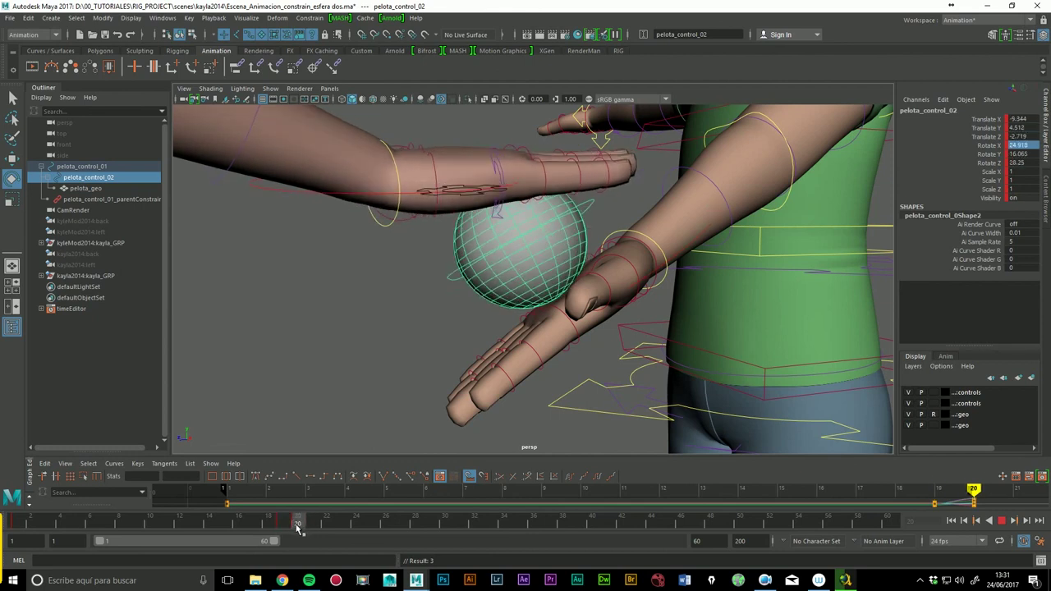
alt+drag(417, 364, 537, 322)
mouse_move(536, 323)
alt+right_down()
mouse_move(611, 249)
mouse_move(728, 260)
mouse_move(772, 241)
alt+right_up()
drag(629, 314, 639, 330)
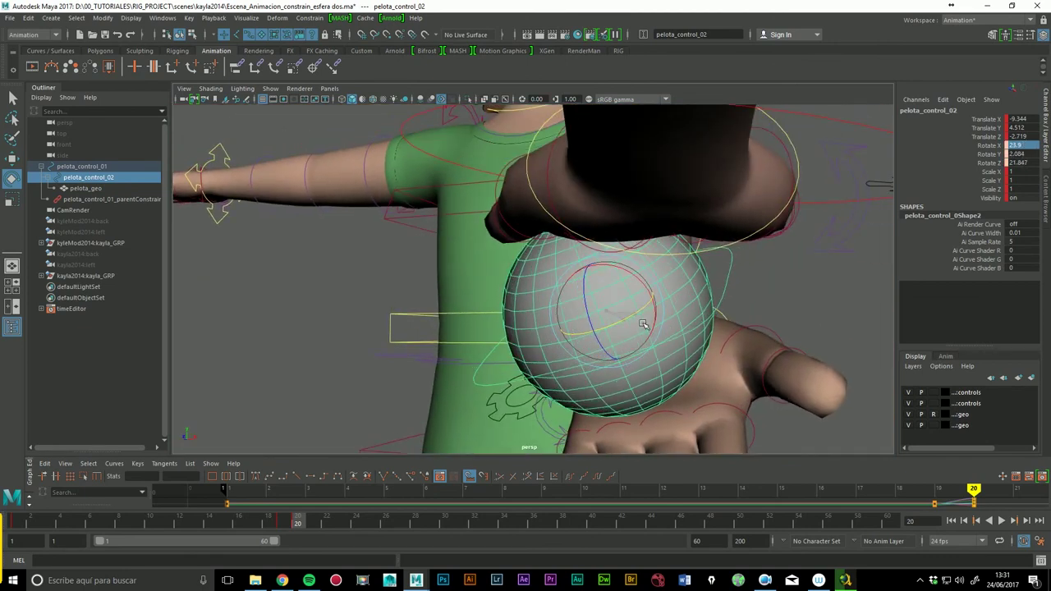
key(comma)
key(period)
key(comma)
key(period)
drag(644, 286, 648, 286)
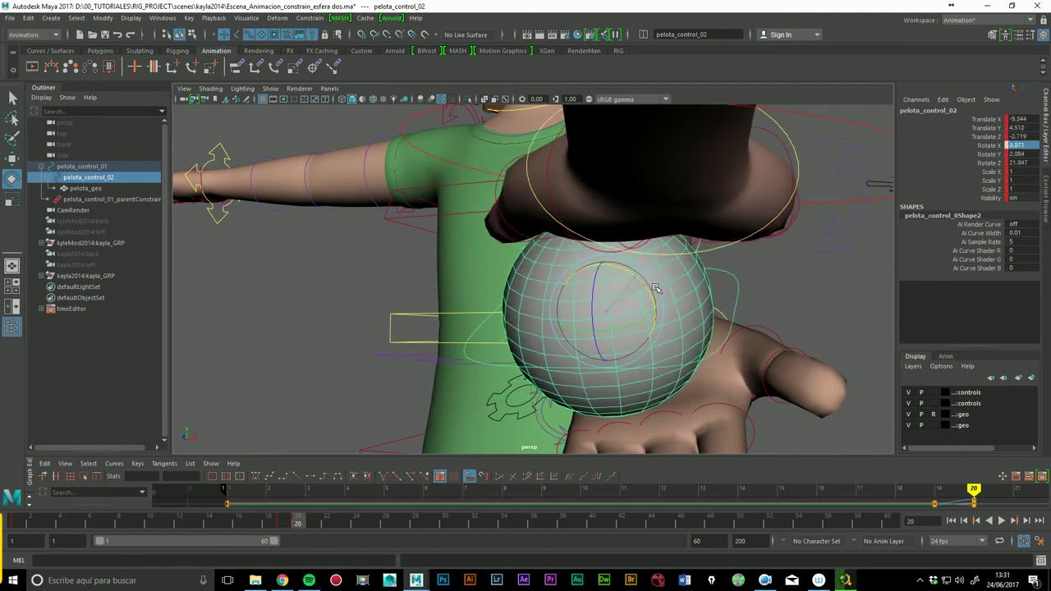
Step: Switch to the Move tool and flip between frames 19 and 20 to compare the ball
key(w)
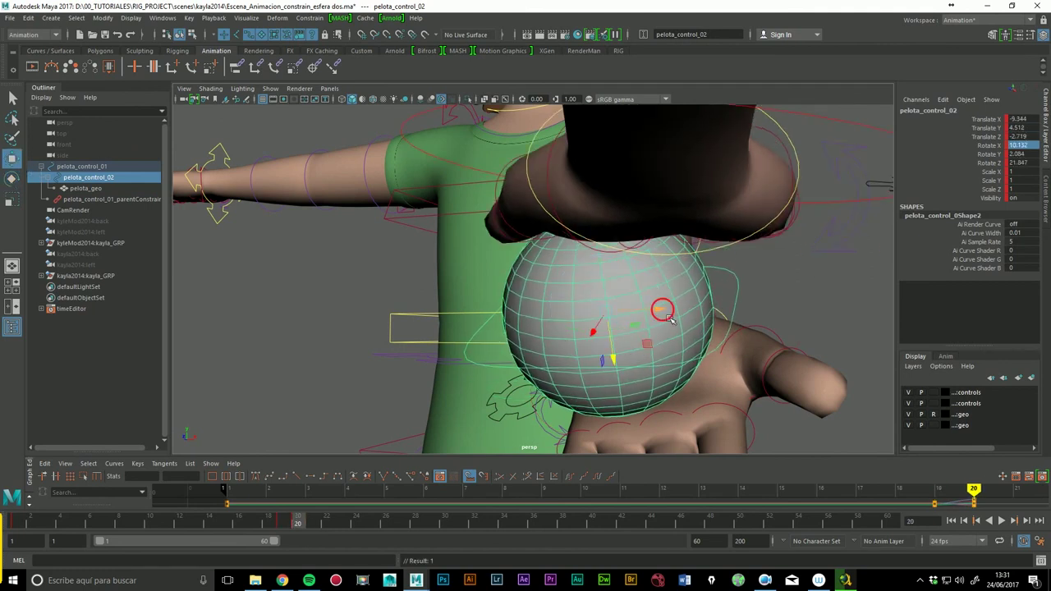
key(comma)
key(period)
key(comma)
key(period)
key(comma)
key(period)
key(comma)
key(period)
key(comma)
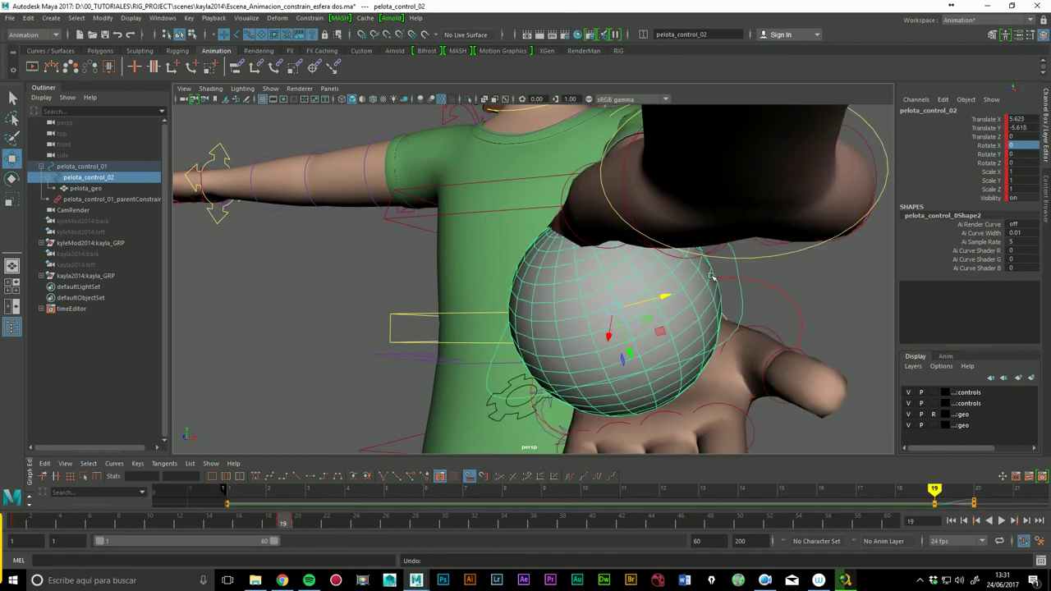
scroll(625, 266, down, 5)
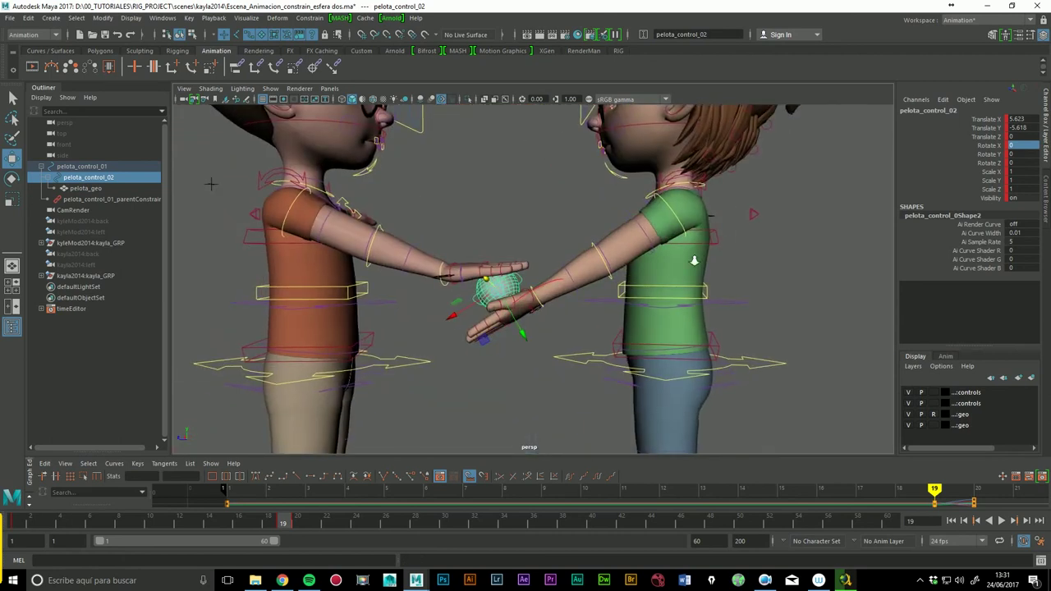
Step: Zoom out, play the hand-off, select pelota_control_01_parentConstraint1, and stop at frame 42
scroll(626, 266, down, 2)
scroll(721, 240, down, 2)
scroll(682, 271, down, 2)
scroll(669, 338, down, 1)
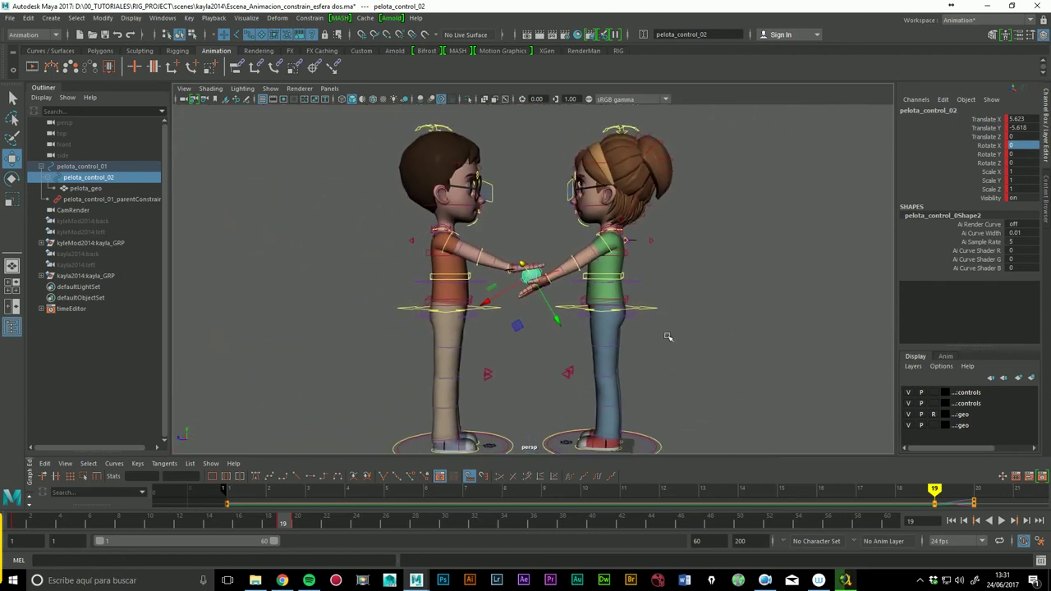
scroll(697, 323, down, 1)
click(1002, 520)
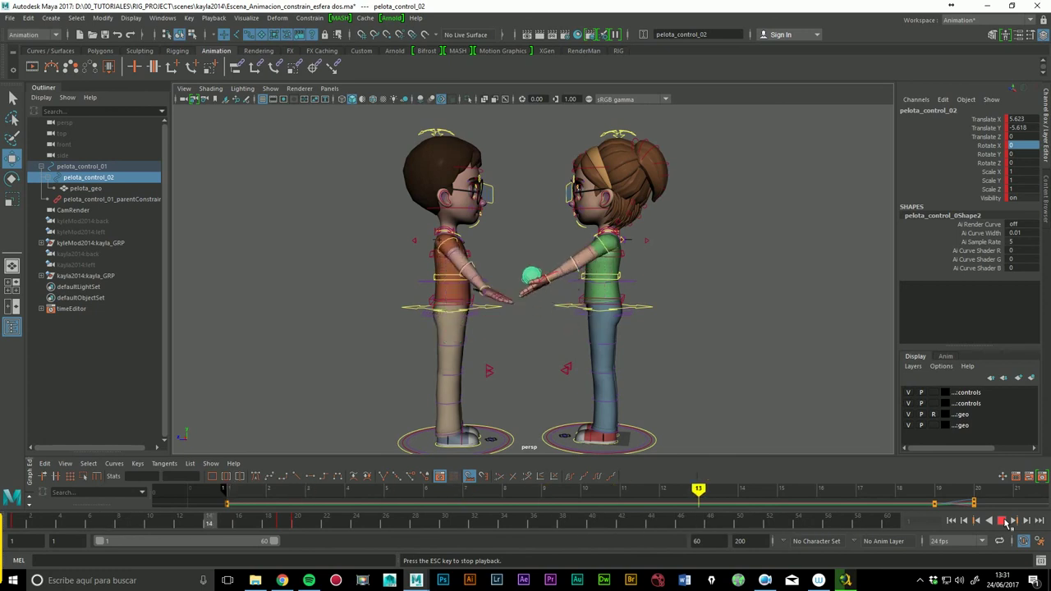
click(96, 199)
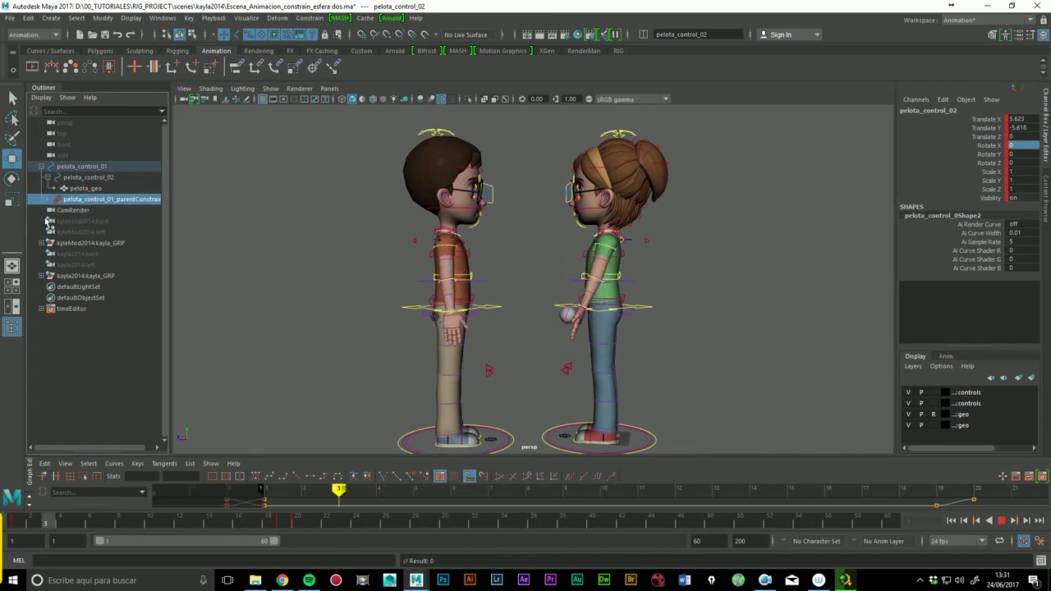
click(999, 522)
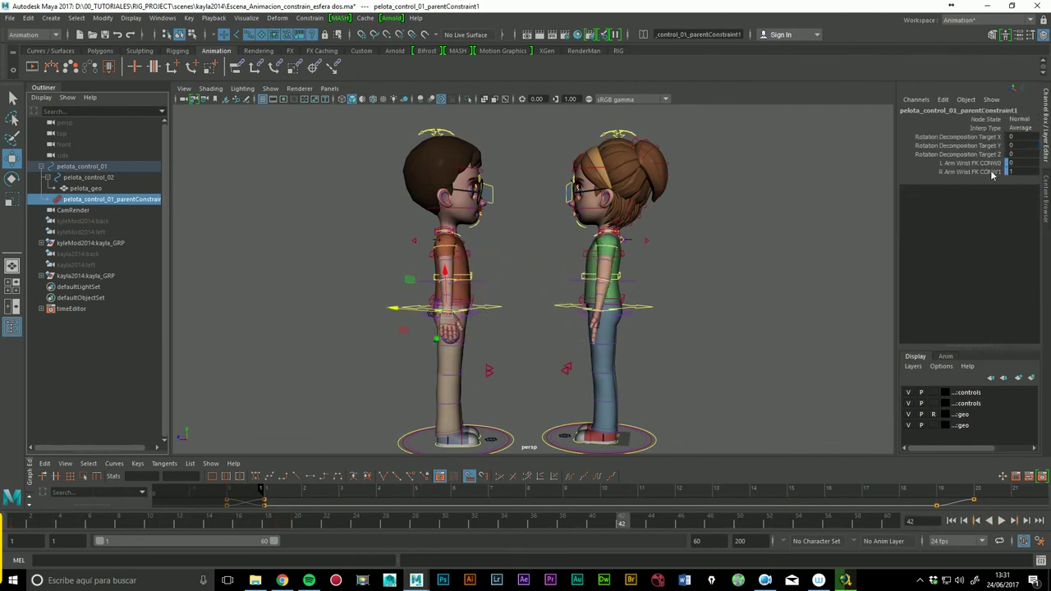